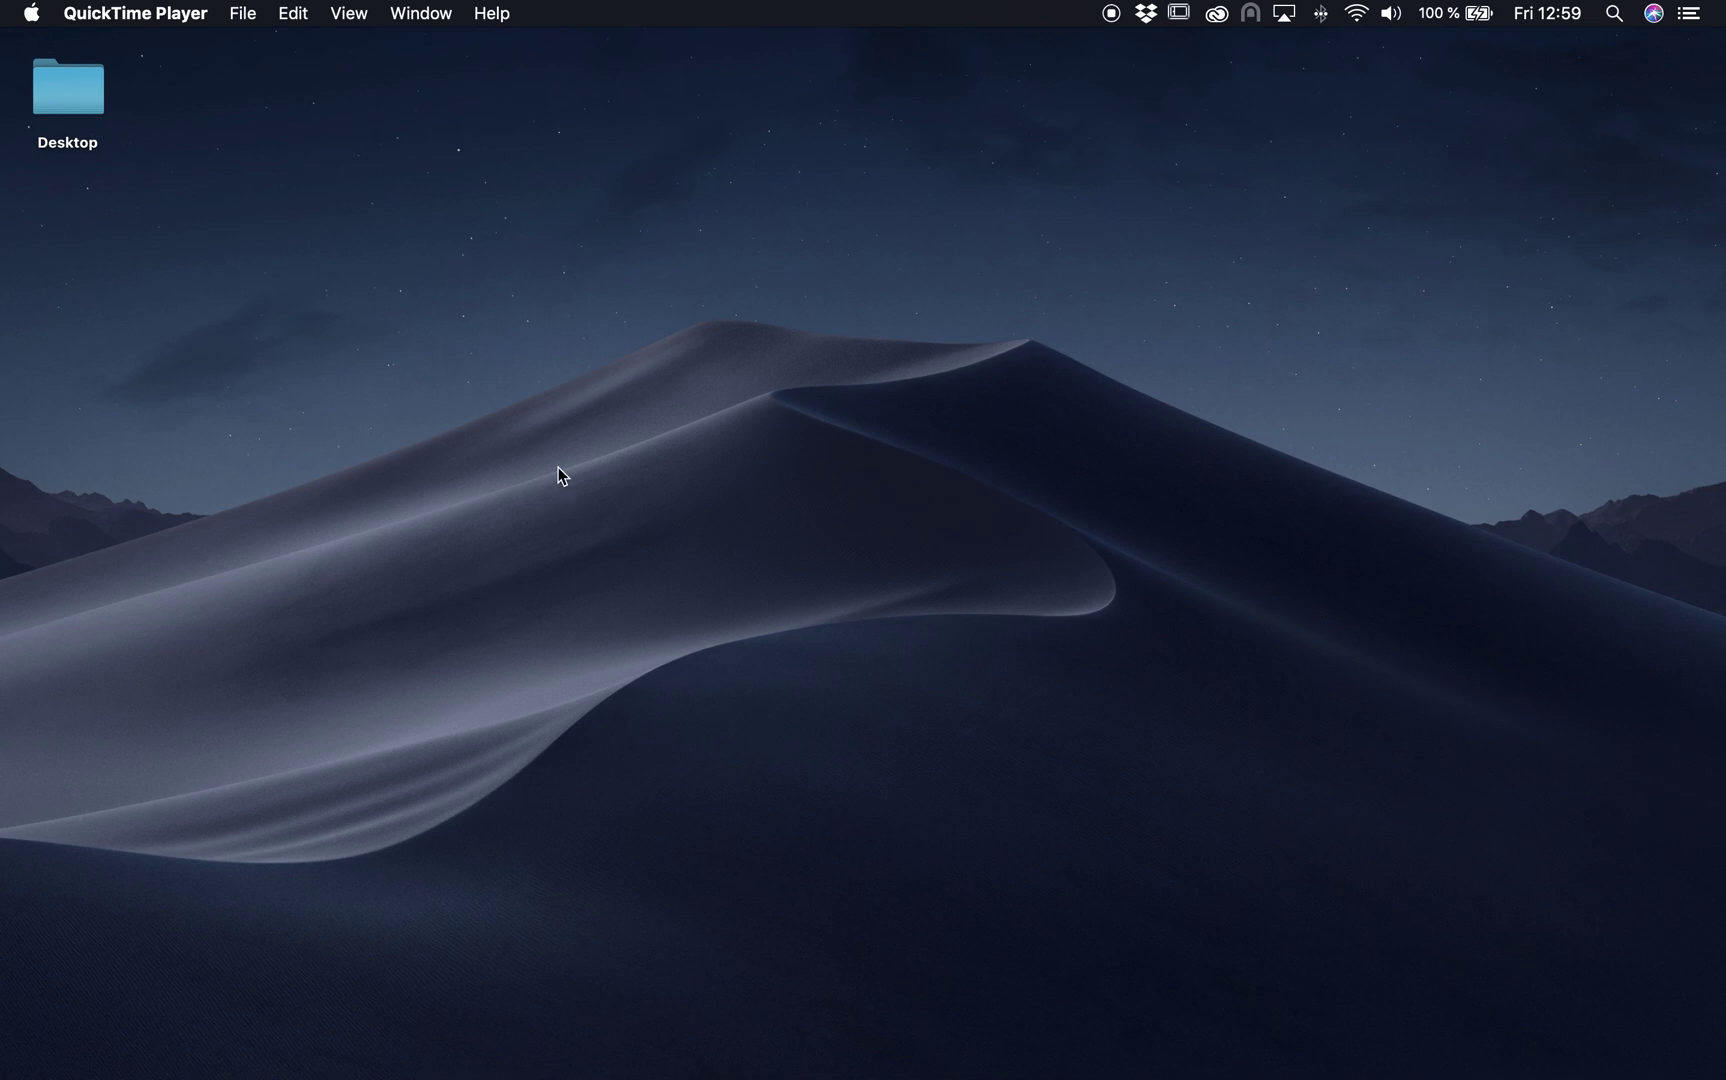
Step: Find Sky.jpg in Desktop > 0_0 Youtube > project > Images and open it in Photoshop
{"action": "left_click", "coordinate": [78, 116]}
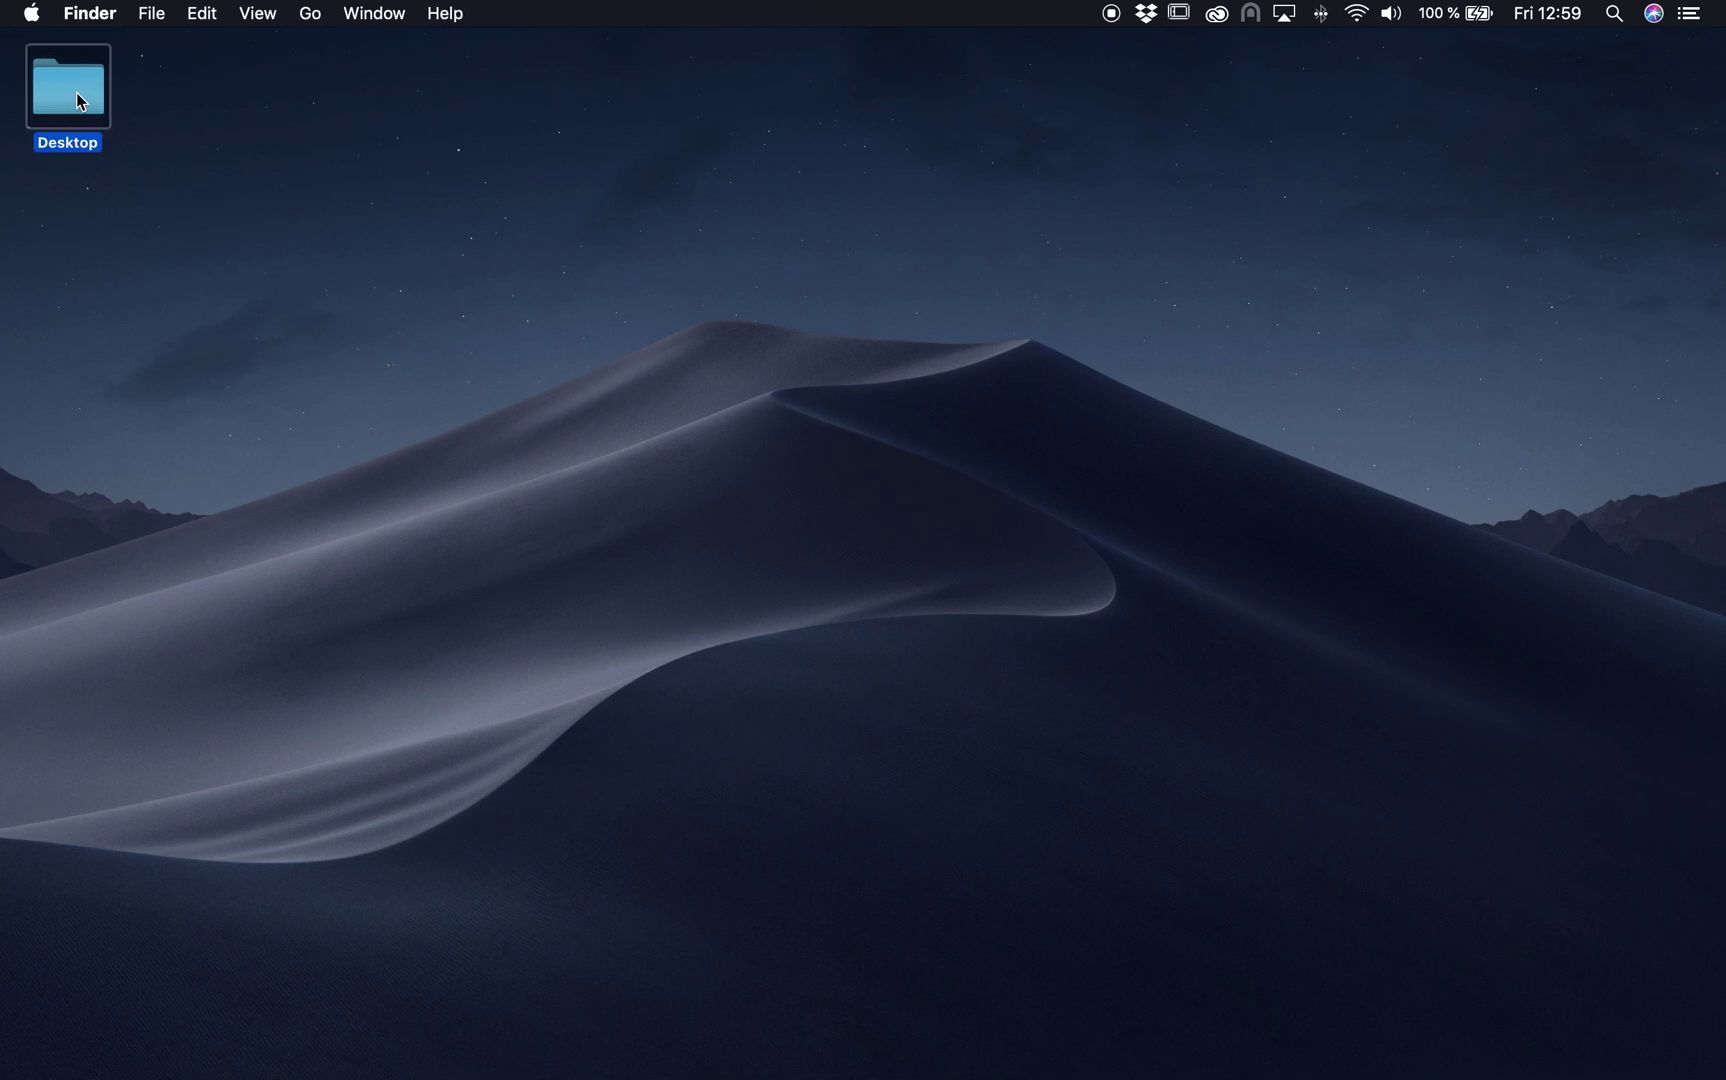
{"action": "double_click", "coordinate": [77, 93]}
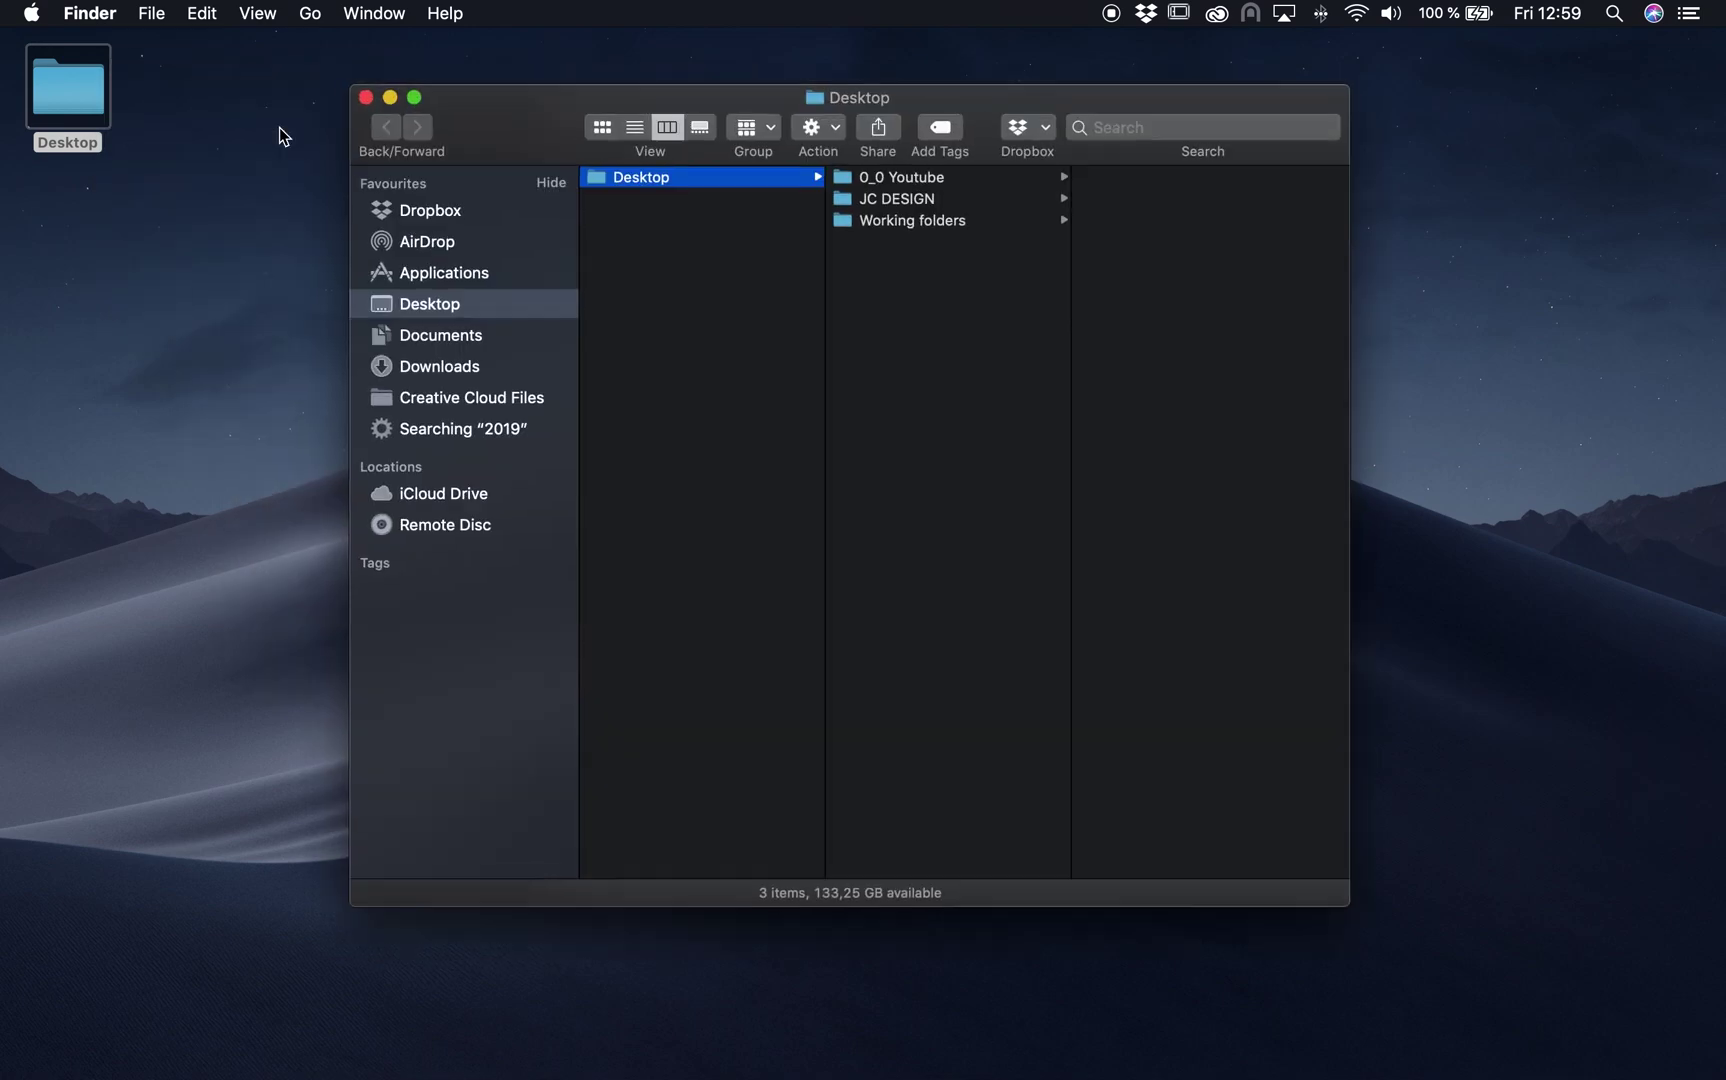
{"action": "left_click", "coordinate": [922, 178]}
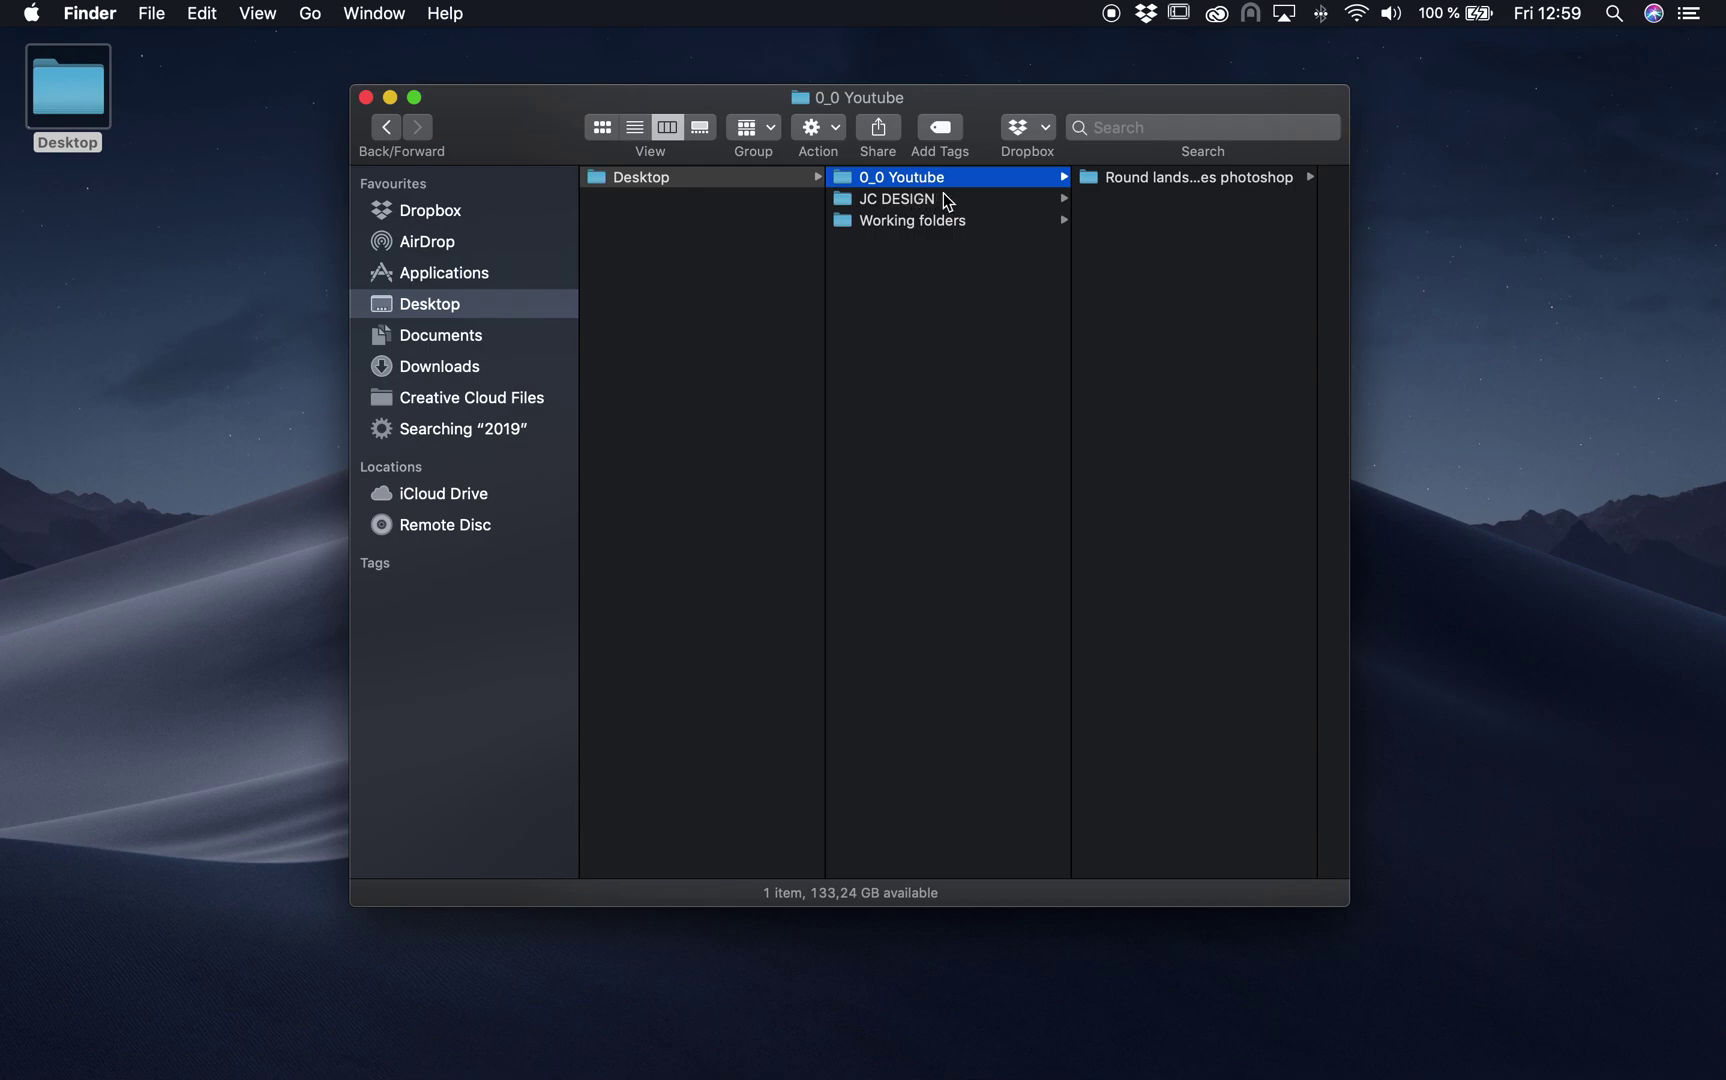
{"action": "left_click", "coordinate": [1160, 180]}
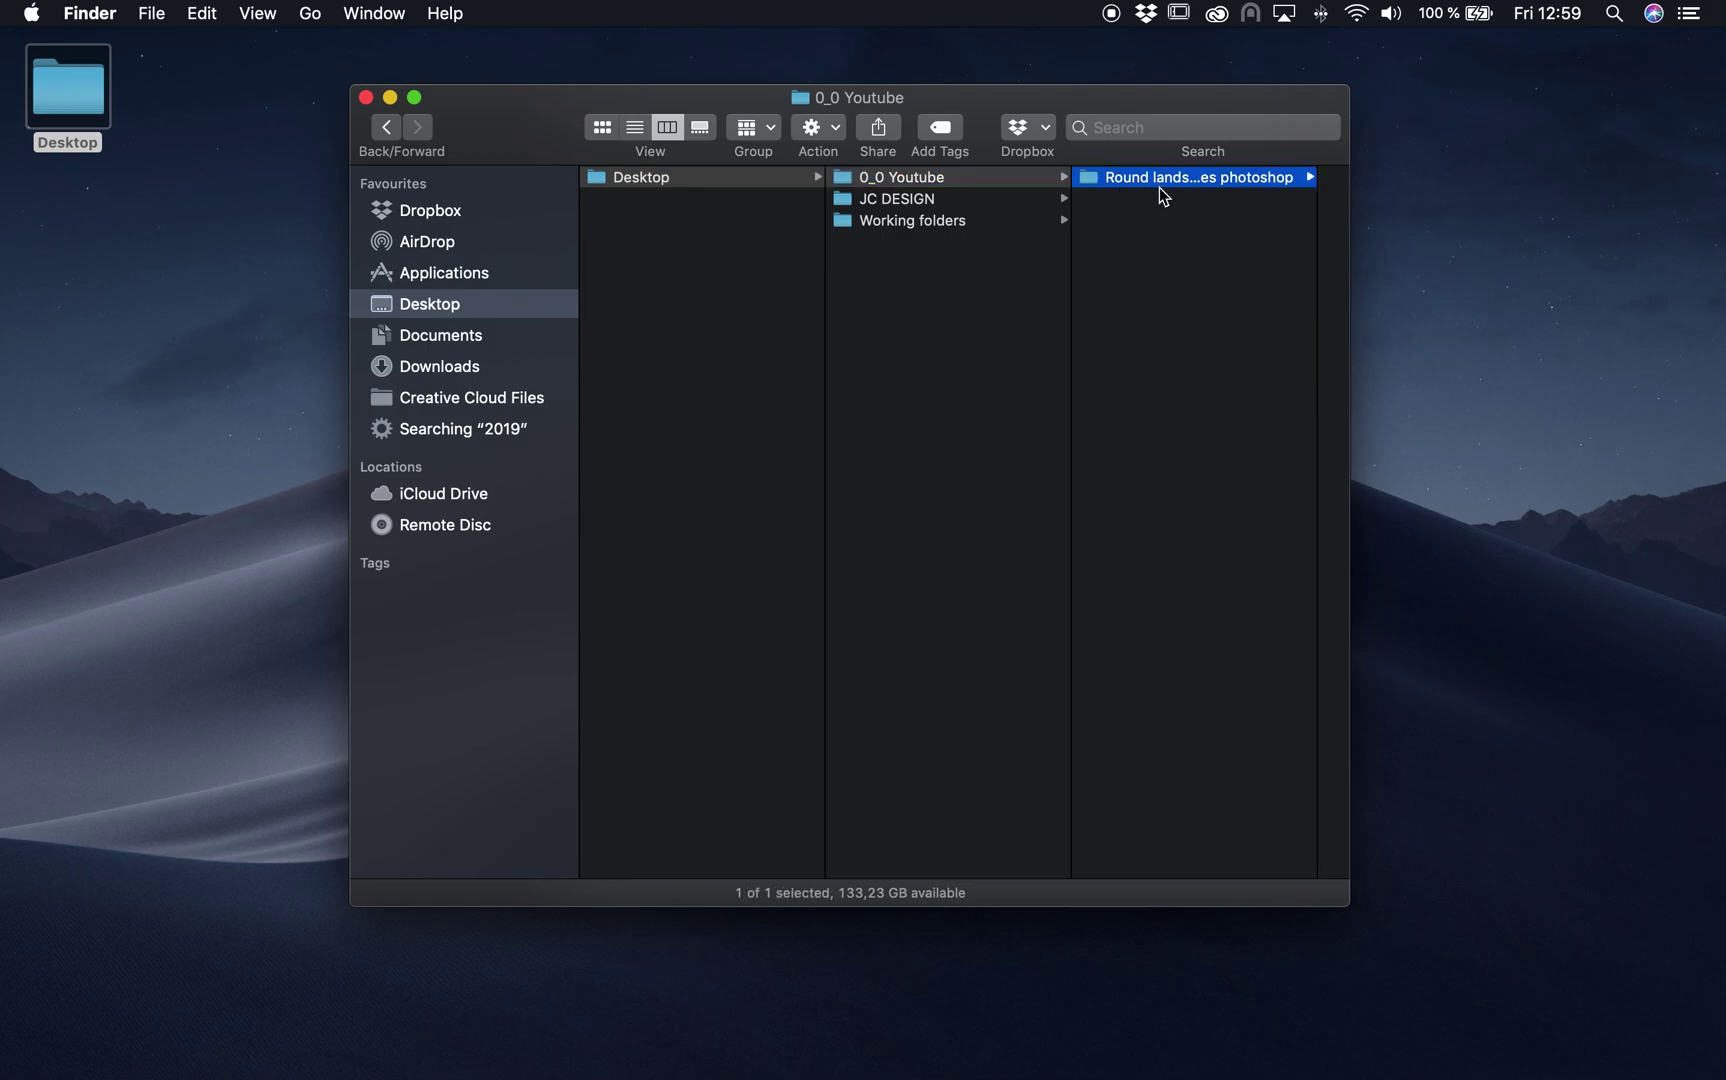
{"action": "left_click", "coordinate": [1205, 243]}
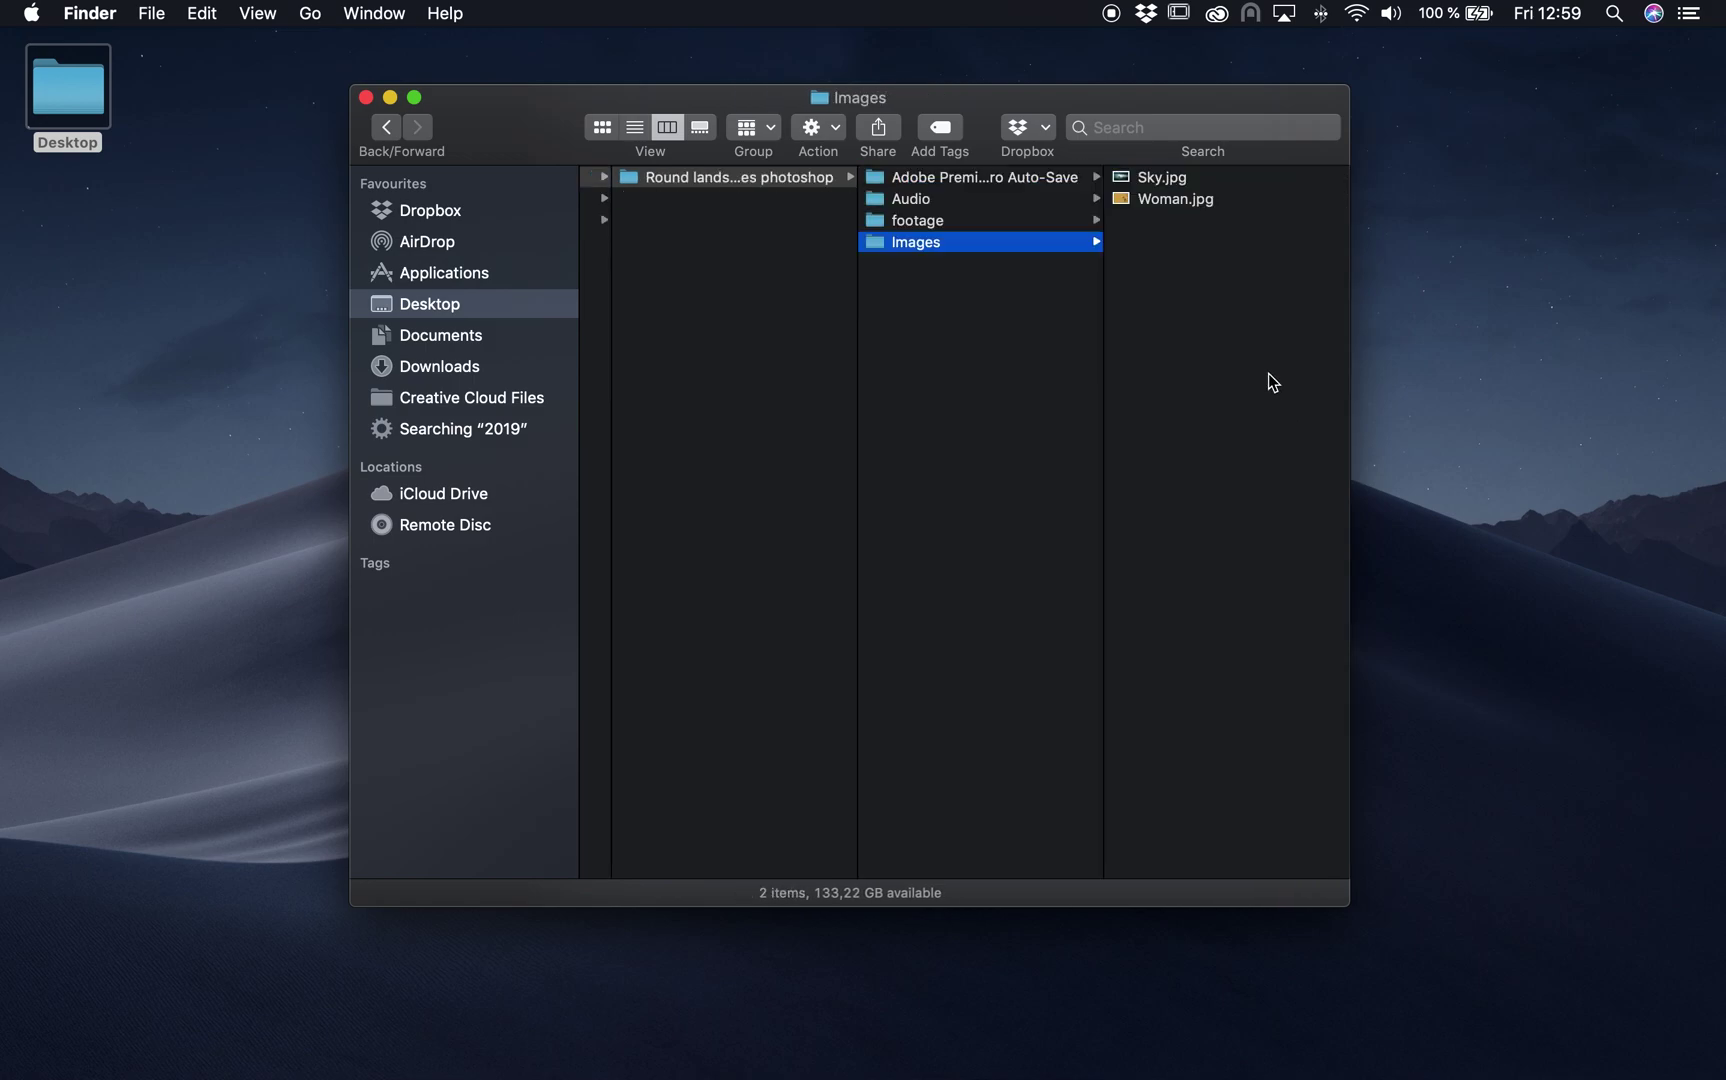
{"action": "left_click", "coordinate": [1166, 177]}
{"action": "left_click_drag", "start_coordinate": [872, 174], "coordinate": [986, 1040]}
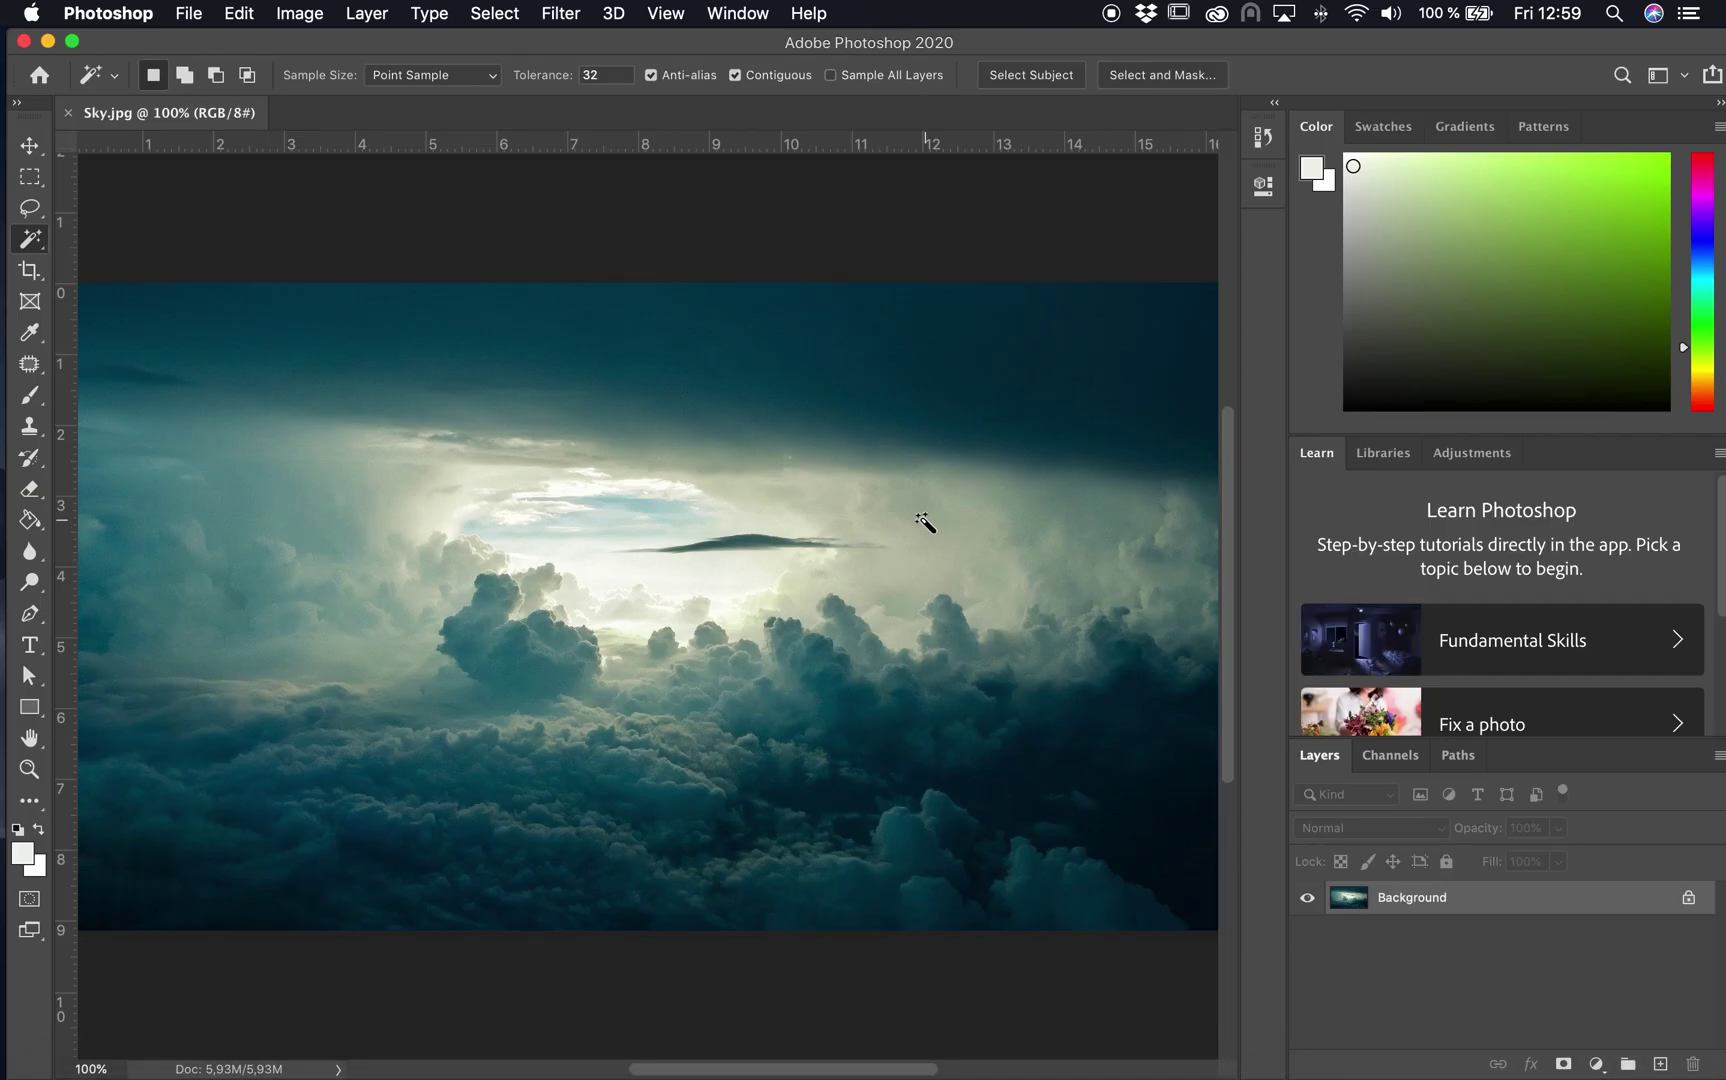
Step: Zoom in on the dark streak and clone-stamp clean sky over its left tail
{"action": "key", "text": "z"}
{"action": "left_click", "coordinate": [786, 472], "text": "alt"}
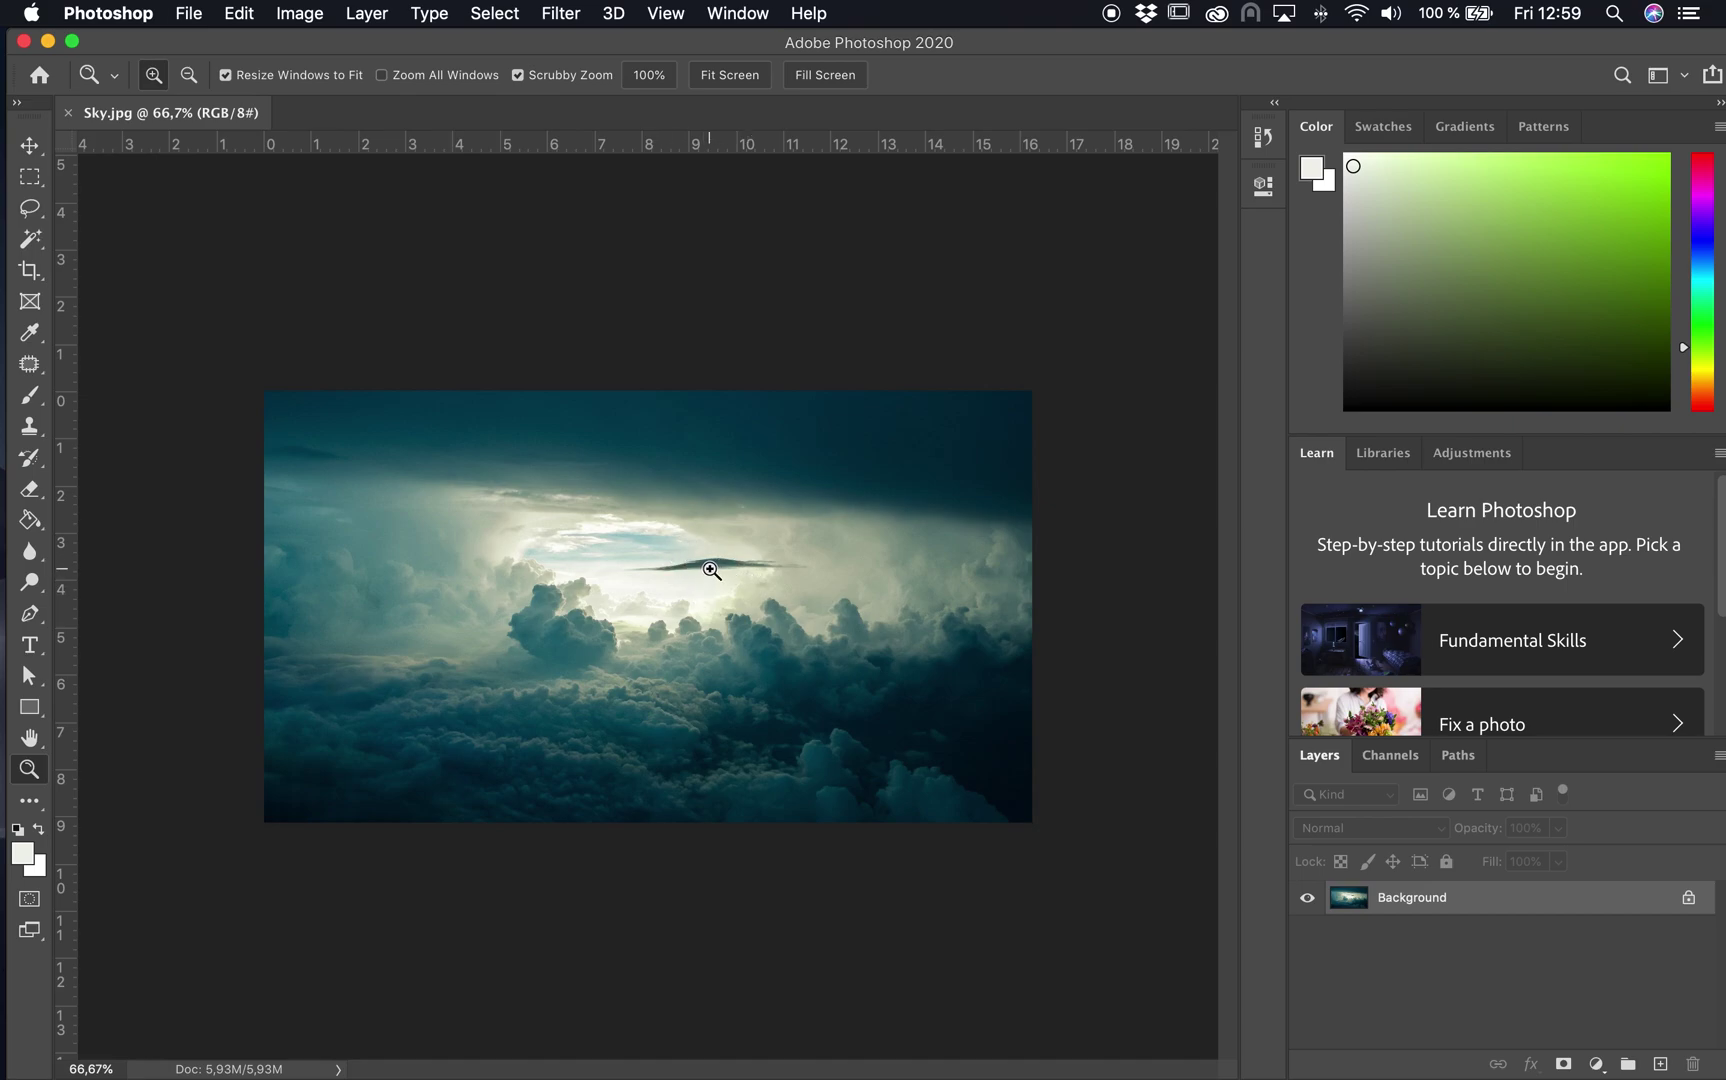
{"action": "left_click_drag", "start_coordinate": [711, 569], "coordinate": [653, 545]}
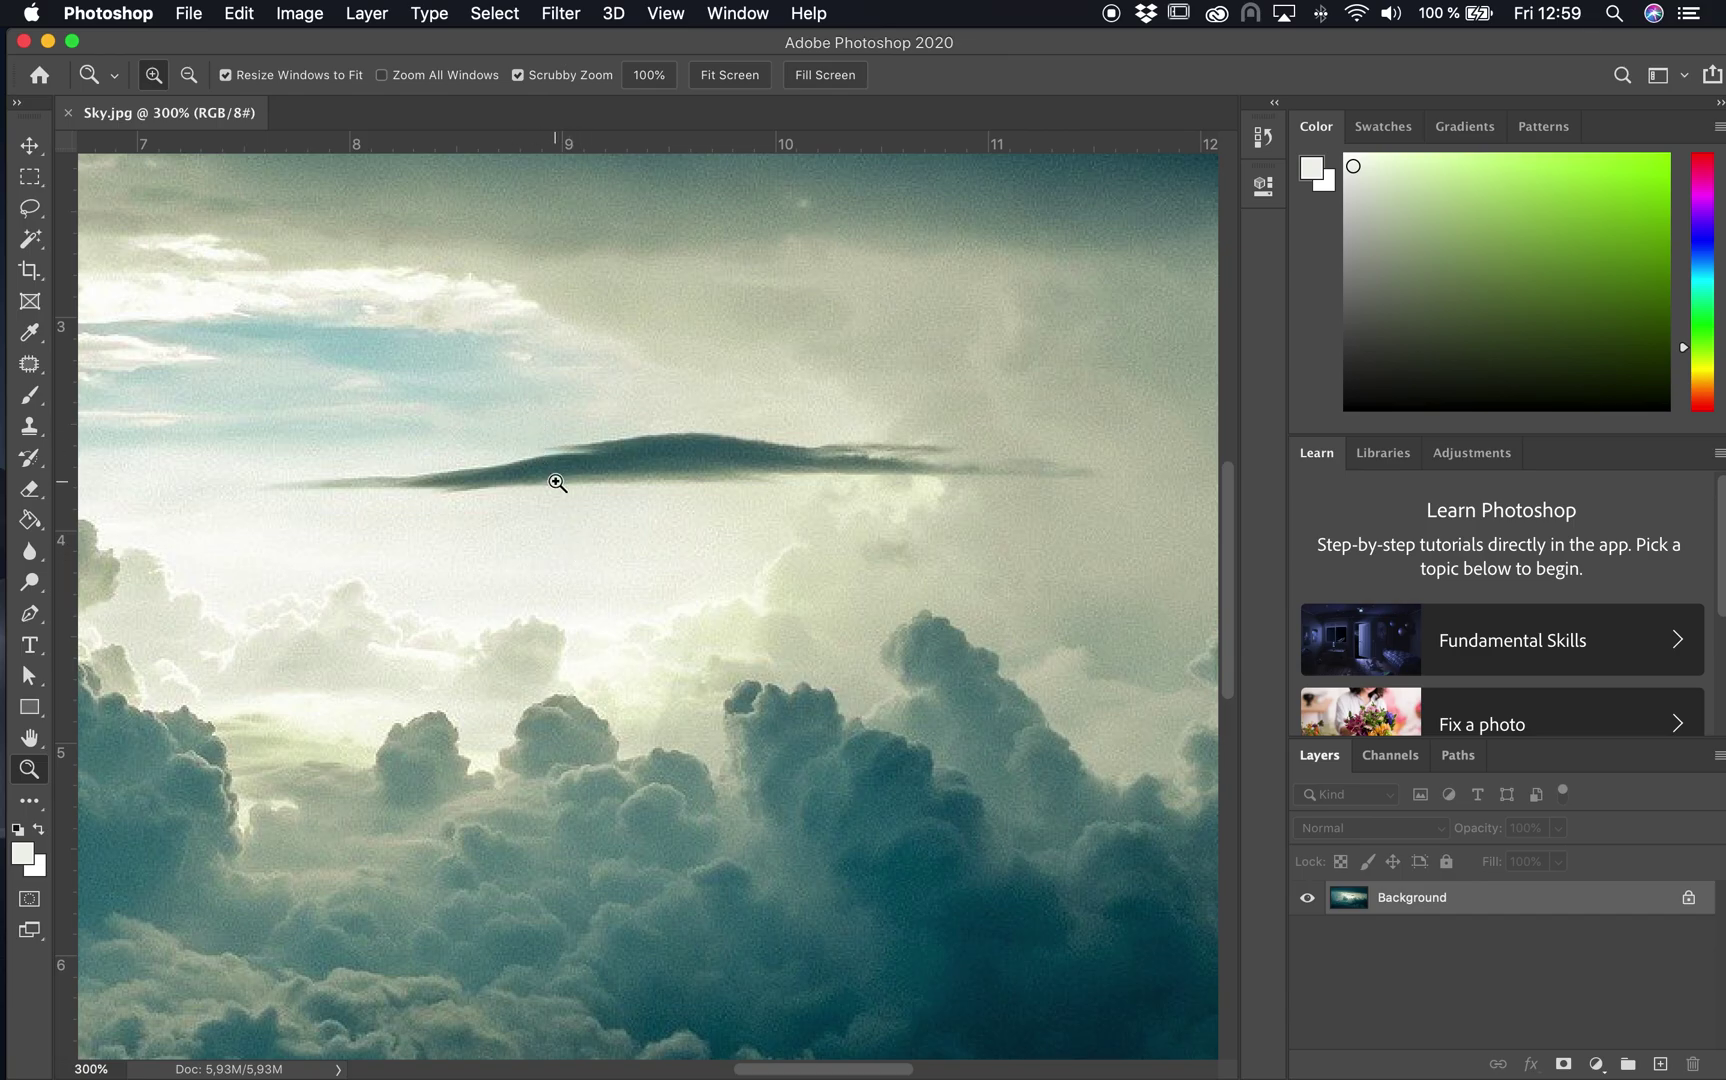
{"action": "key", "text": "s"}
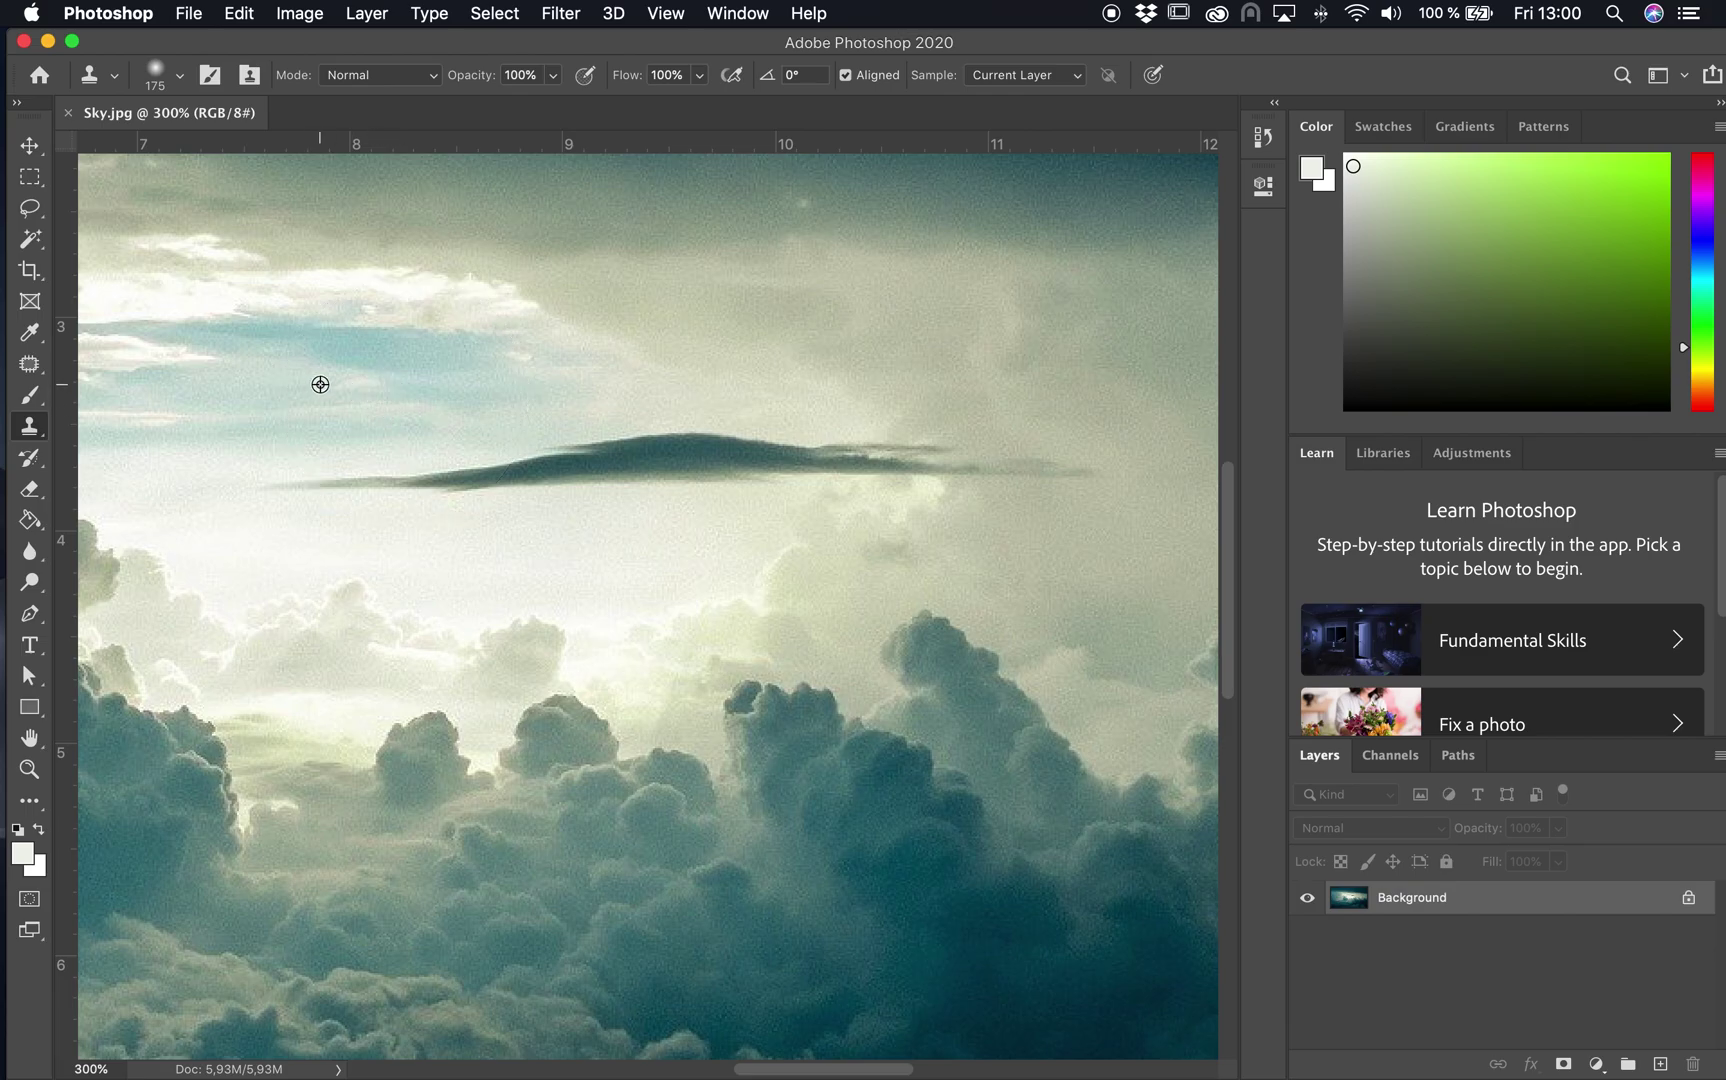
{"action": "left_click", "coordinate": [320, 384], "text": "alt"}
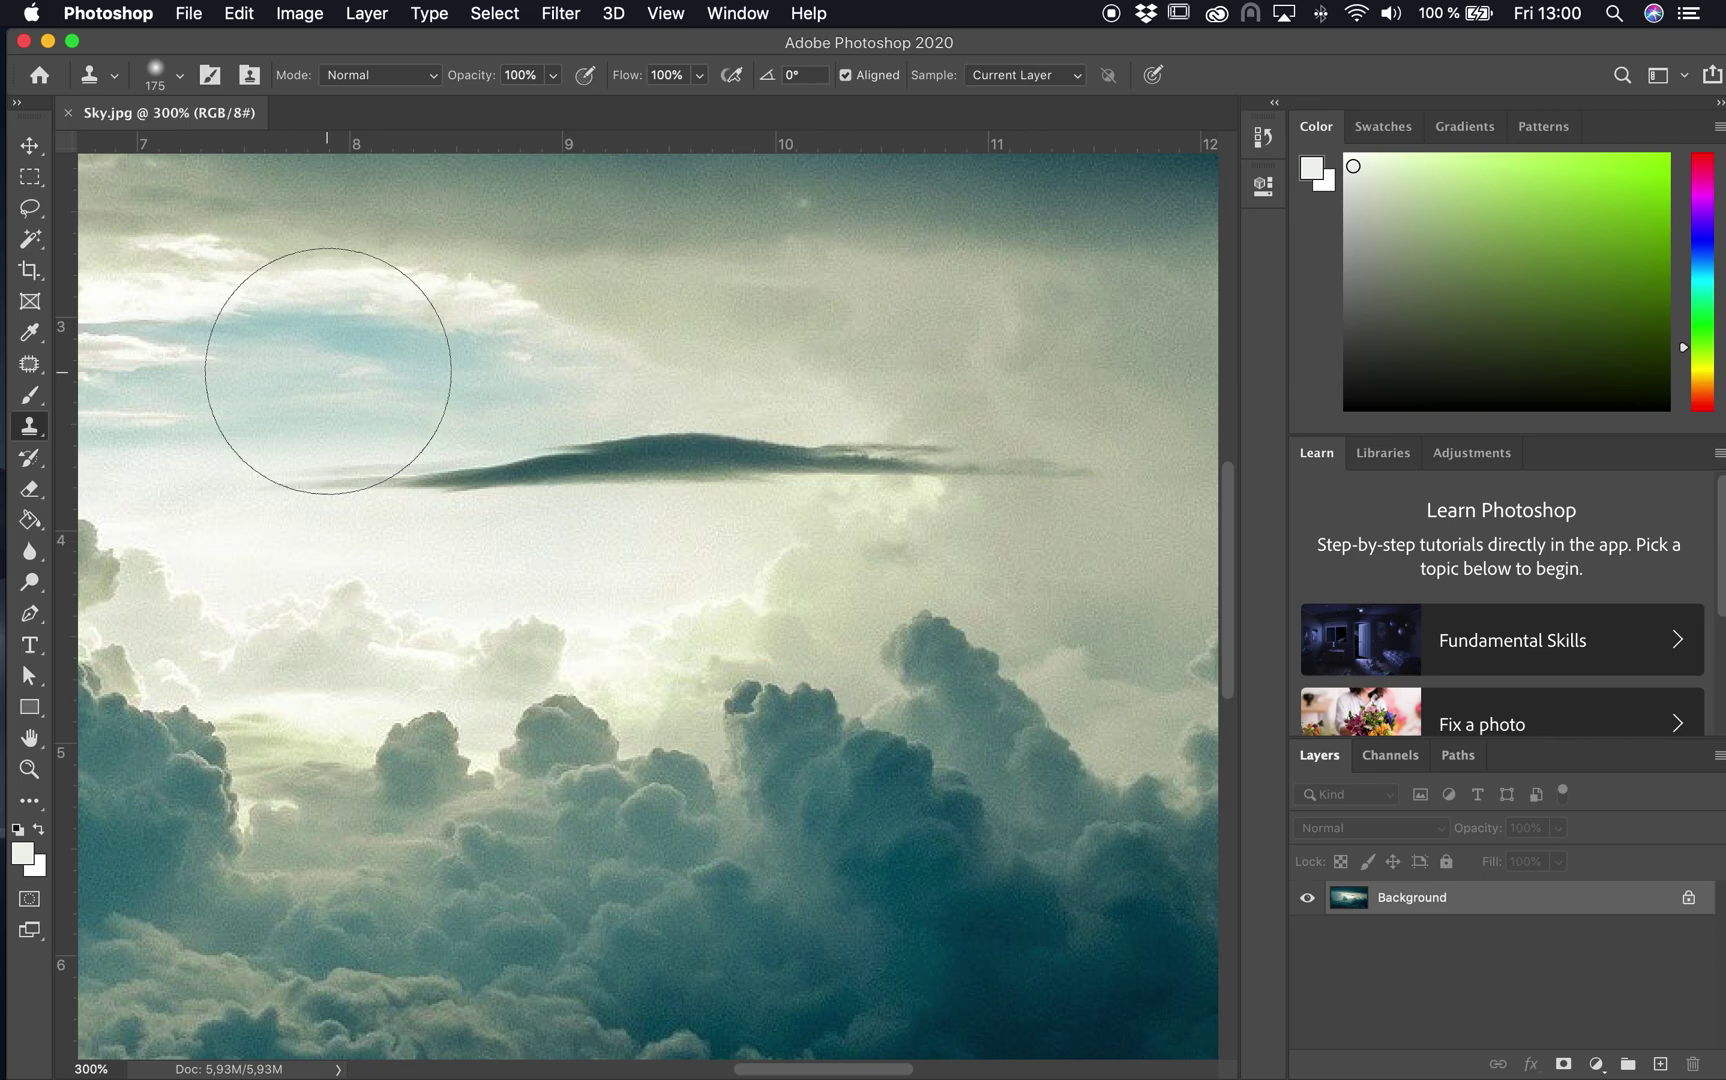
{"action": "key", "text": "bracketleft"}
{"action": "key", "text": "bracketleft"}
{"action": "key", "text": "bracketleft"}
{"action": "key", "text": "bracketleft"}
{"action": "key", "text": "bracketleft"}
{"action": "key", "text": "bracketleft"}
{"action": "key", "text": "bracketleft"}
{"action": "key", "text": "bracketleft"}
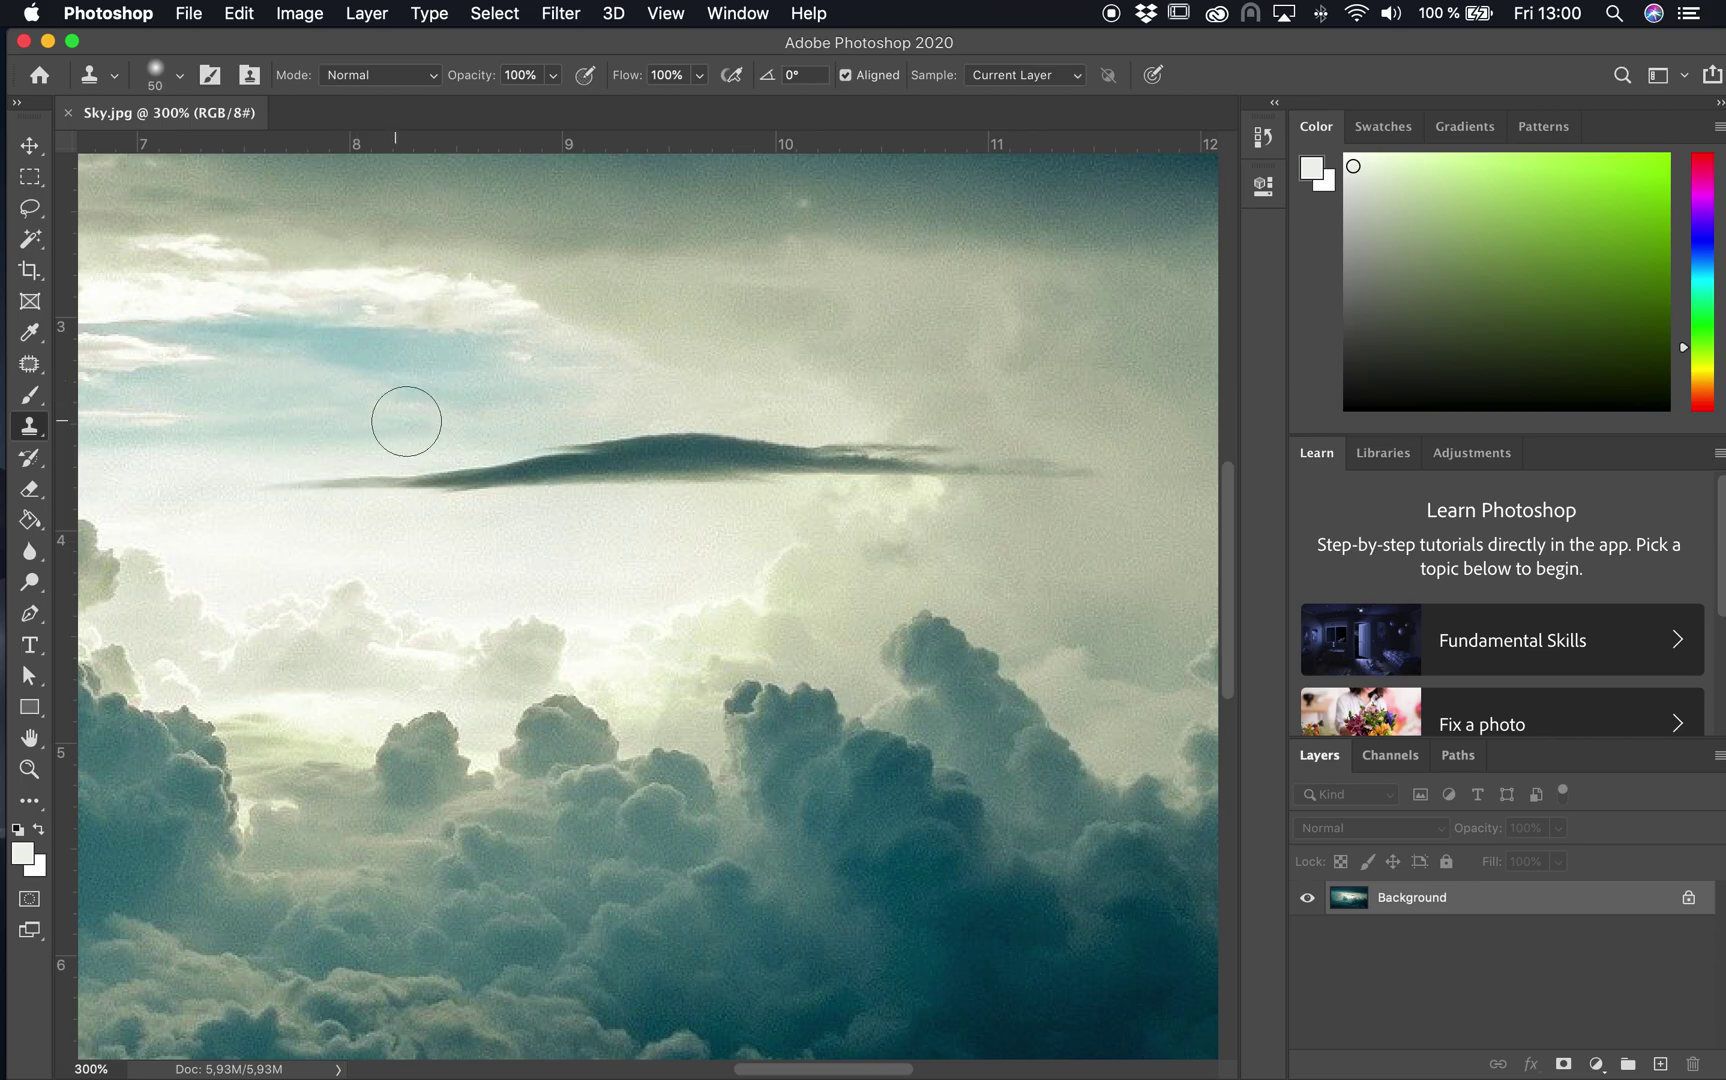
{"action": "left_click_drag", "start_coordinate": [435, 474], "coordinate": [331, 478]}
{"action": "left_click", "coordinate": [412, 385], "text": "alt"}
{"action": "mouse_move", "coordinate": [495, 450]}
{"action": "left_mouse_down"}
{"action": "mouse_move", "coordinate": [606, 471]}
{"action": "mouse_move", "coordinate": [592, 422]}
{"action": "mouse_move", "coordinate": [628, 460]}
{"action": "mouse_move", "coordinate": [652, 467]}
{"action": "mouse_move", "coordinate": [622, 458]}
{"action": "mouse_move", "coordinate": [659, 428]}
{"action": "mouse_move", "coordinate": [697, 458]}
{"action": "left_mouse_up"}
Step: Clone sky over the rest of the dark cloud streak, undoing one stray stroke
{"action": "left_click", "coordinate": [506, 384], "text": "alt"}
{"action": "left_click", "coordinate": [561, 410], "text": "alt"}
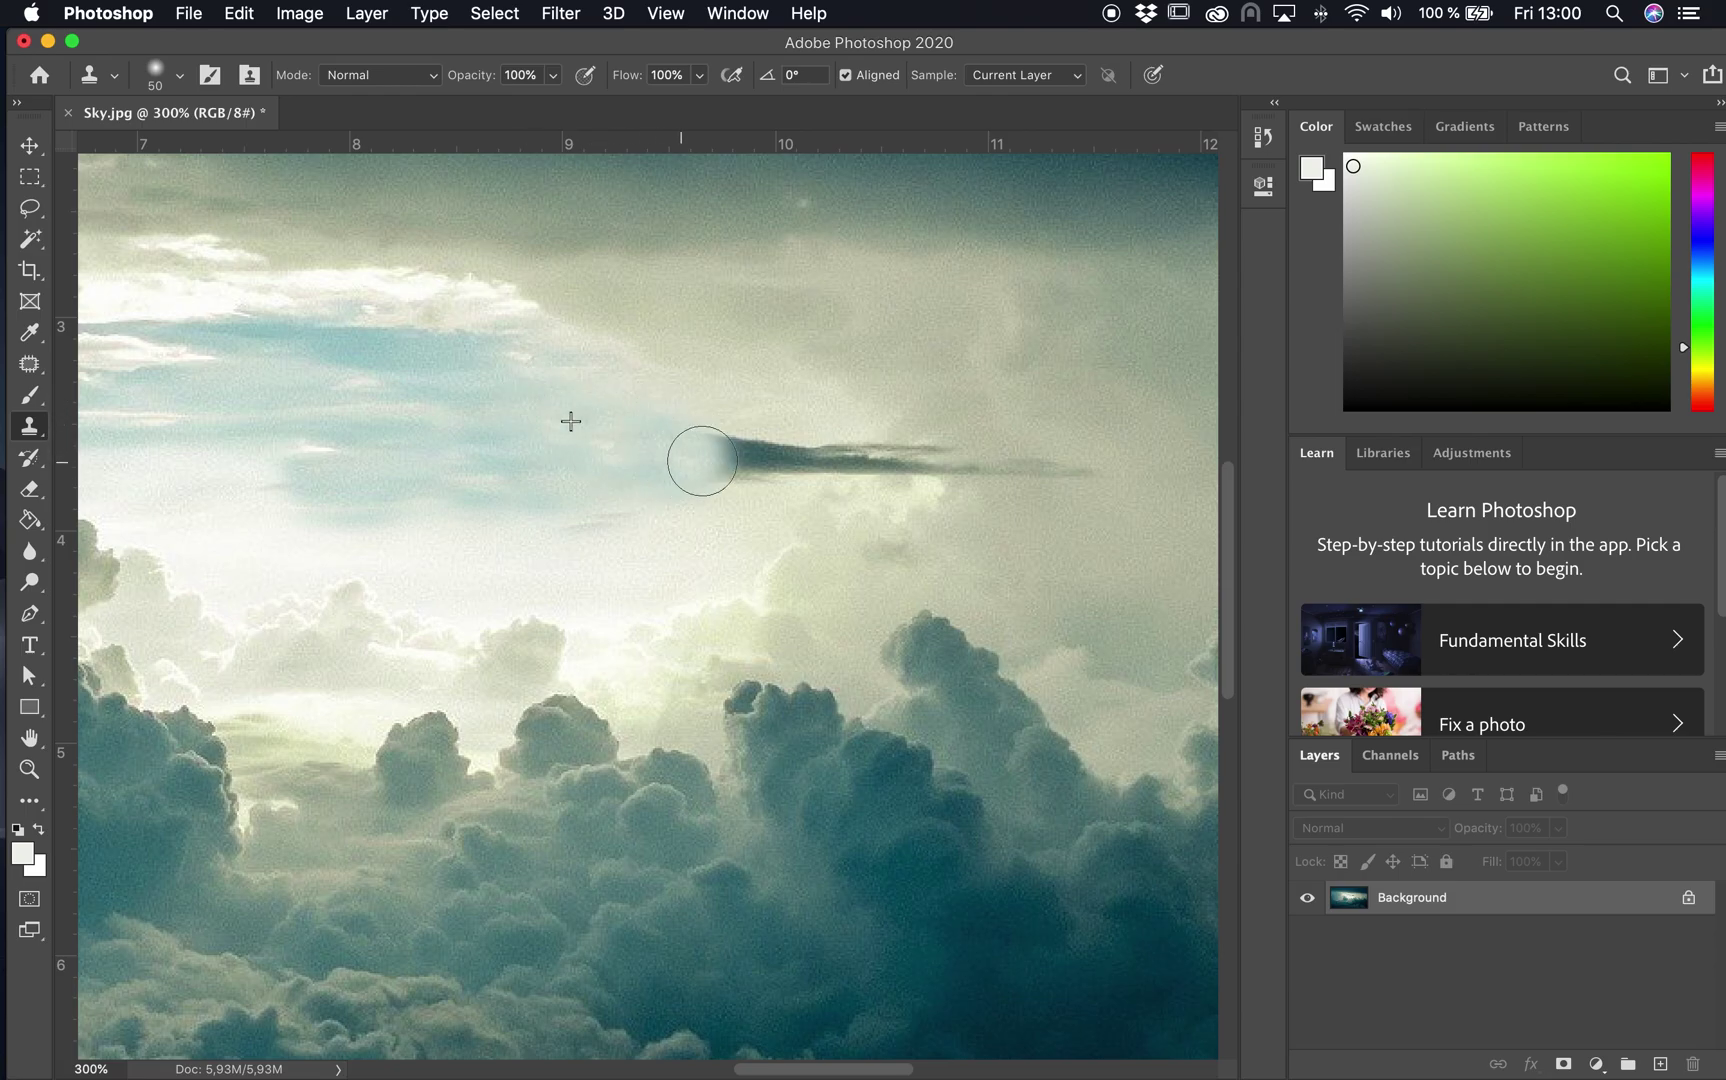
{"action": "left_click", "coordinate": [522, 403], "text": "alt"}
{"action": "left_click_drag", "start_coordinate": [258, 458], "coordinate": [291, 481]}
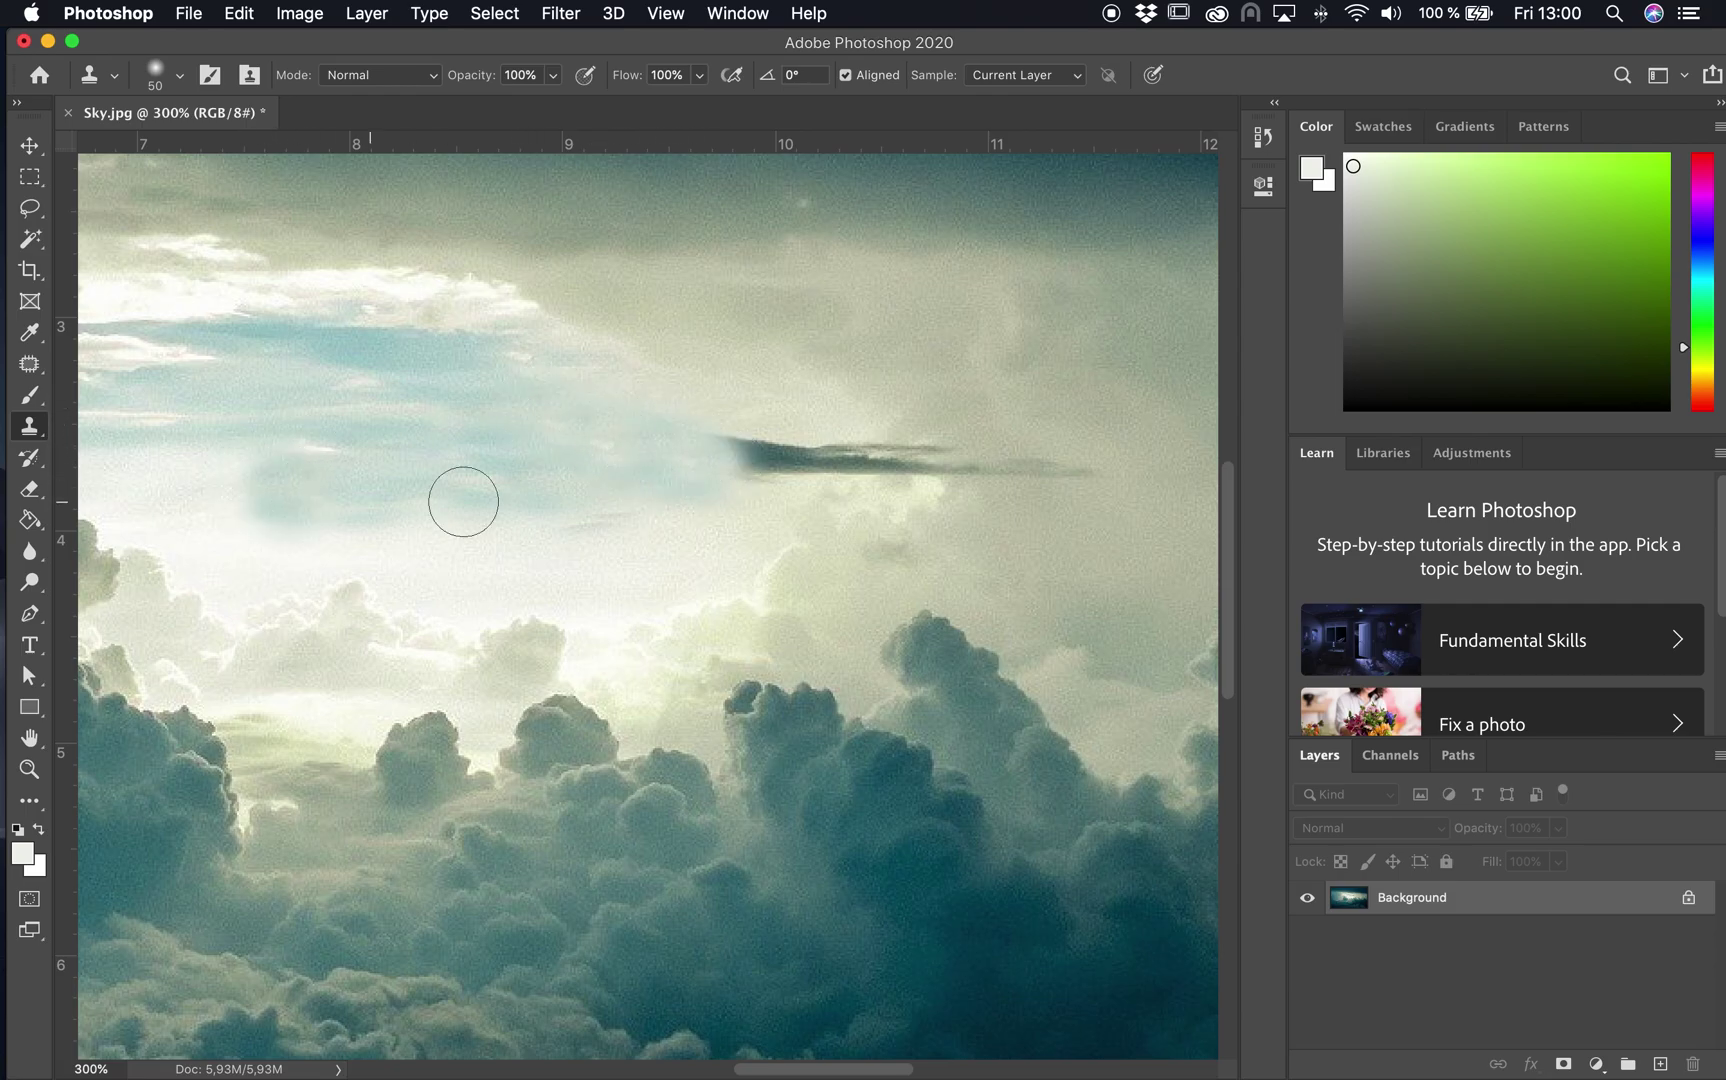
{"action": "left_click", "coordinate": [655, 420], "text": "alt"}
{"action": "mouse_move", "coordinate": [801, 432]}
{"action": "left_mouse_down"}
{"action": "mouse_move", "coordinate": [725, 455]}
{"action": "mouse_move", "coordinate": [818, 457]}
{"action": "left_mouse_up"}
{"action": "left_click", "coordinate": [563, 403], "text": "alt"}
{"action": "left_click", "coordinate": [785, 354], "text": "alt"}
{"action": "mouse_move", "coordinate": [893, 420]}
{"action": "left_mouse_down"}
{"action": "mouse_move", "coordinate": [886, 478]}
{"action": "mouse_move", "coordinate": [1006, 444]}
{"action": "mouse_move", "coordinate": [863, 444]}
{"action": "left_mouse_up"}
{"action": "key", "text": "super+z"}
{"action": "left_click", "coordinate": [910, 355], "text": "alt"}
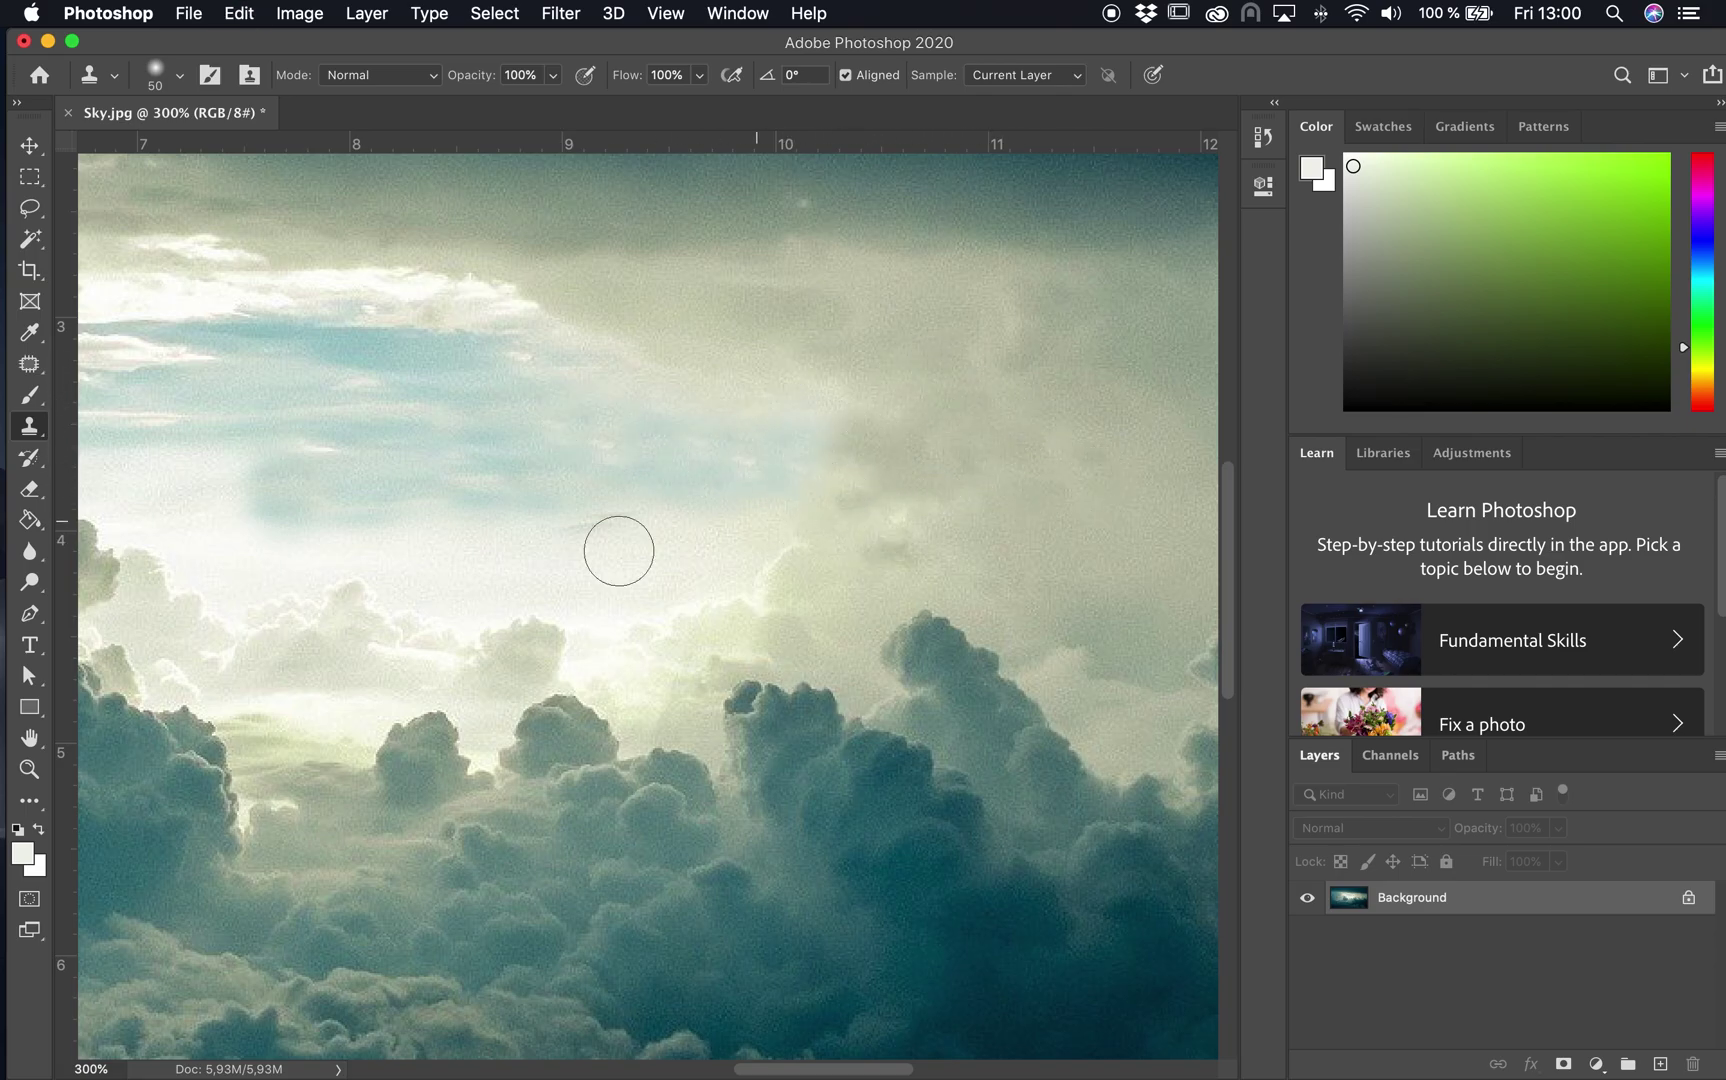
{"action": "left_click", "coordinate": [208, 501], "text": "alt"}
{"action": "mouse_move", "coordinate": [255, 490]}
{"action": "left_mouse_down"}
{"action": "mouse_move", "coordinate": [318, 503]}
{"action": "mouse_move", "coordinate": [268, 504]}
{"action": "mouse_move", "coordinate": [528, 517]}
{"action": "mouse_move", "coordinate": [571, 554]}
{"action": "mouse_move", "coordinate": [622, 522]}
{"action": "mouse_move", "coordinate": [689, 528]}
{"action": "left_mouse_up"}
Step: Zoom back out to 100% and re-centre the image
{"action": "key", "text": "z"}
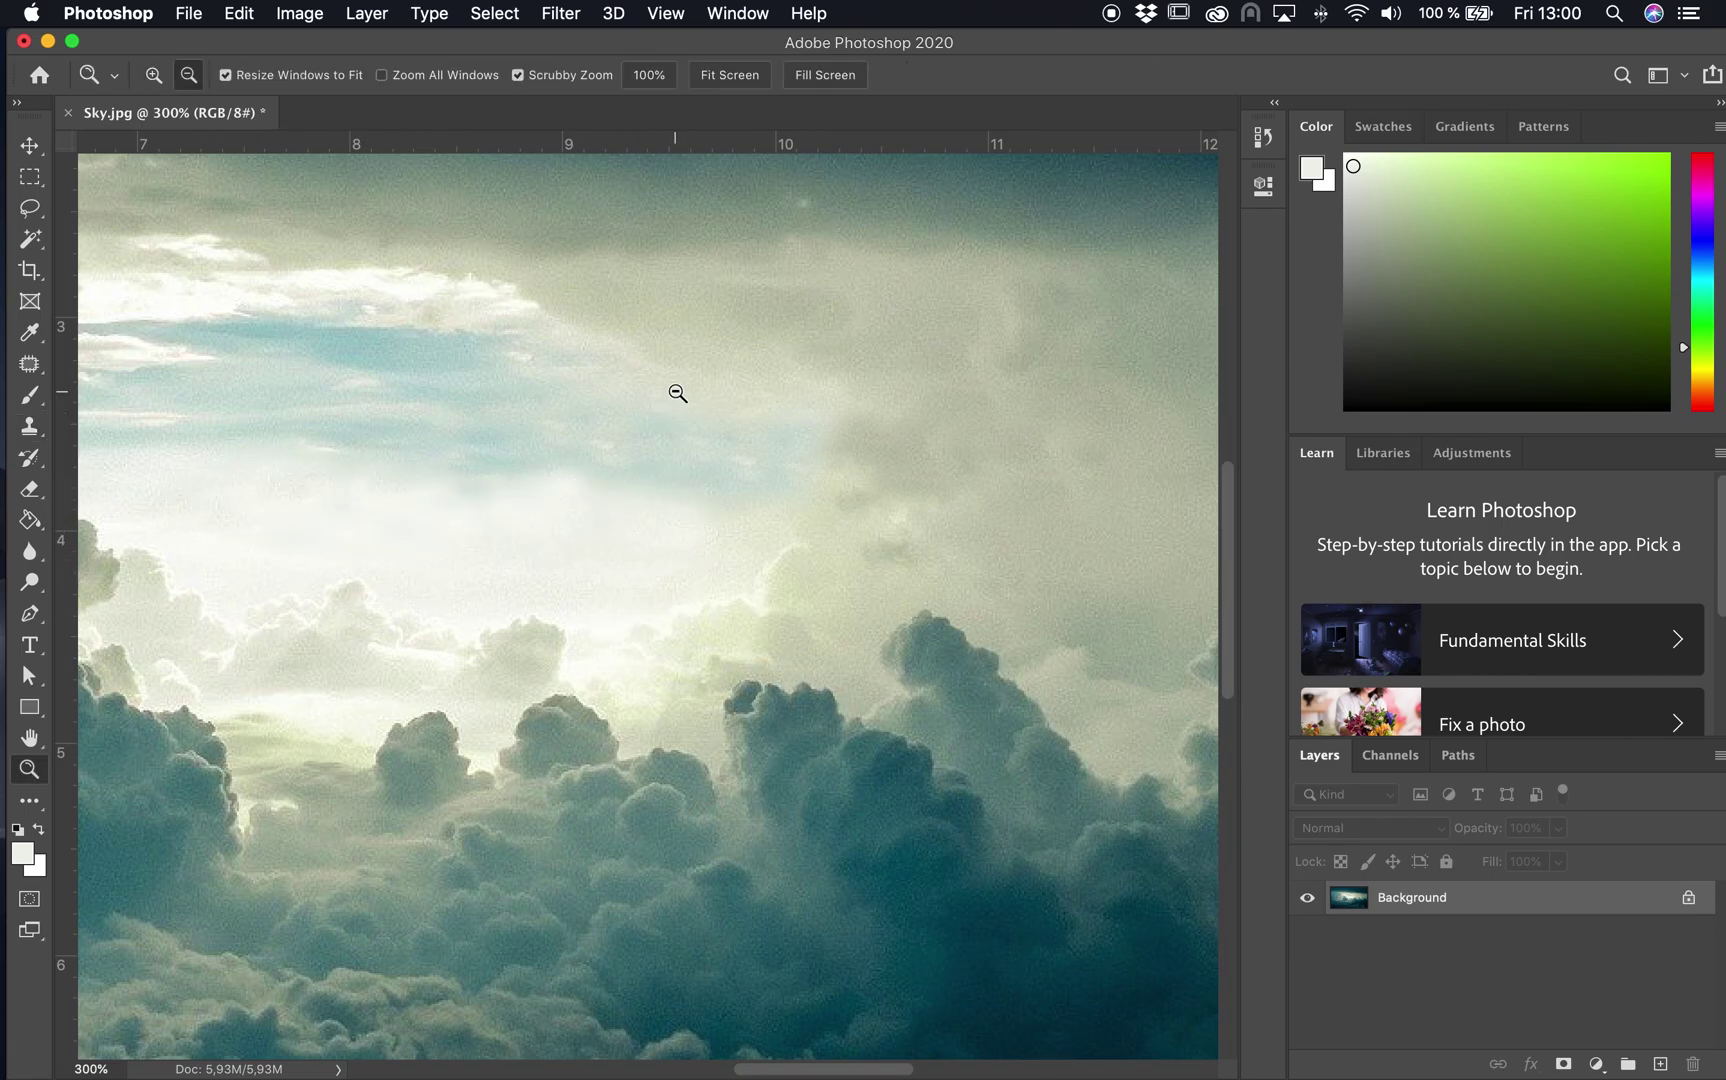
{"action": "left_click", "coordinate": [670, 397], "text": "alt"}
{"action": "left_click", "coordinate": [685, 490], "text": "alt"}
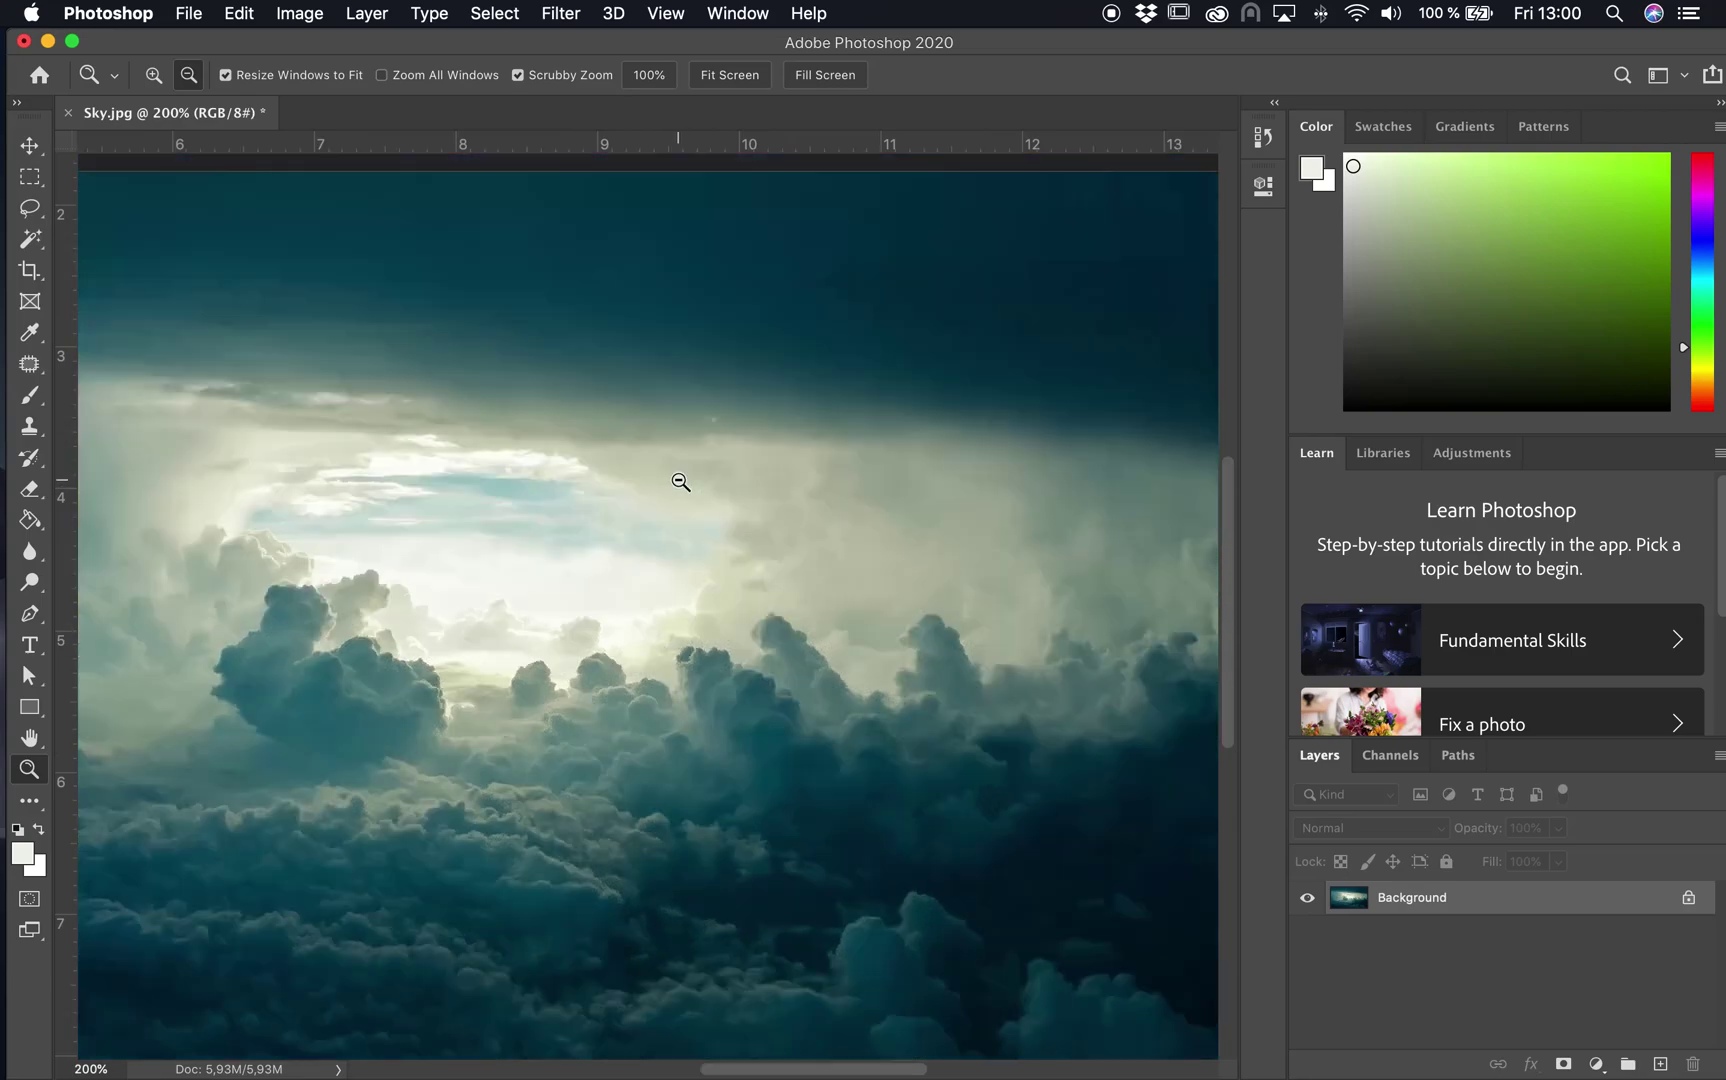
{"action": "left_click_drag", "start_coordinate": [677, 571], "coordinate": [747, 535]}
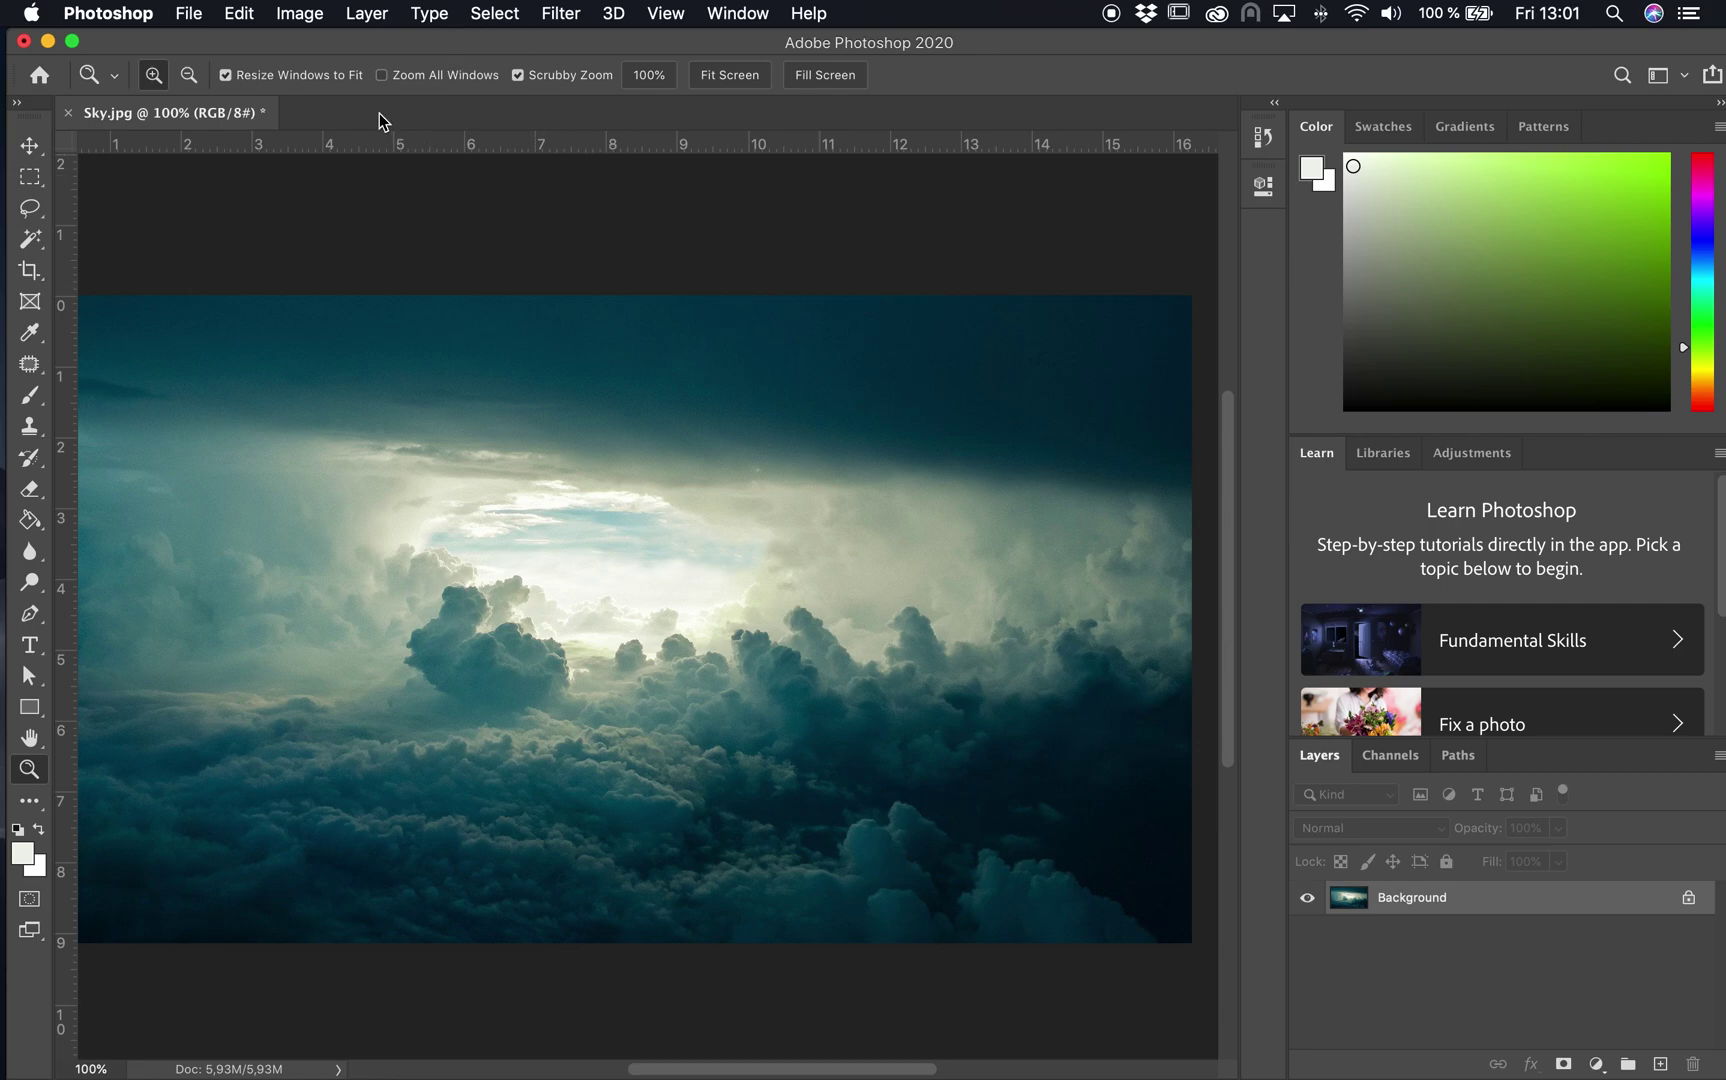
Step: In Image Size, unlink proportions and paste the 162,56 mm width into Height
{"action": "left_click", "coordinate": [299, 13]}
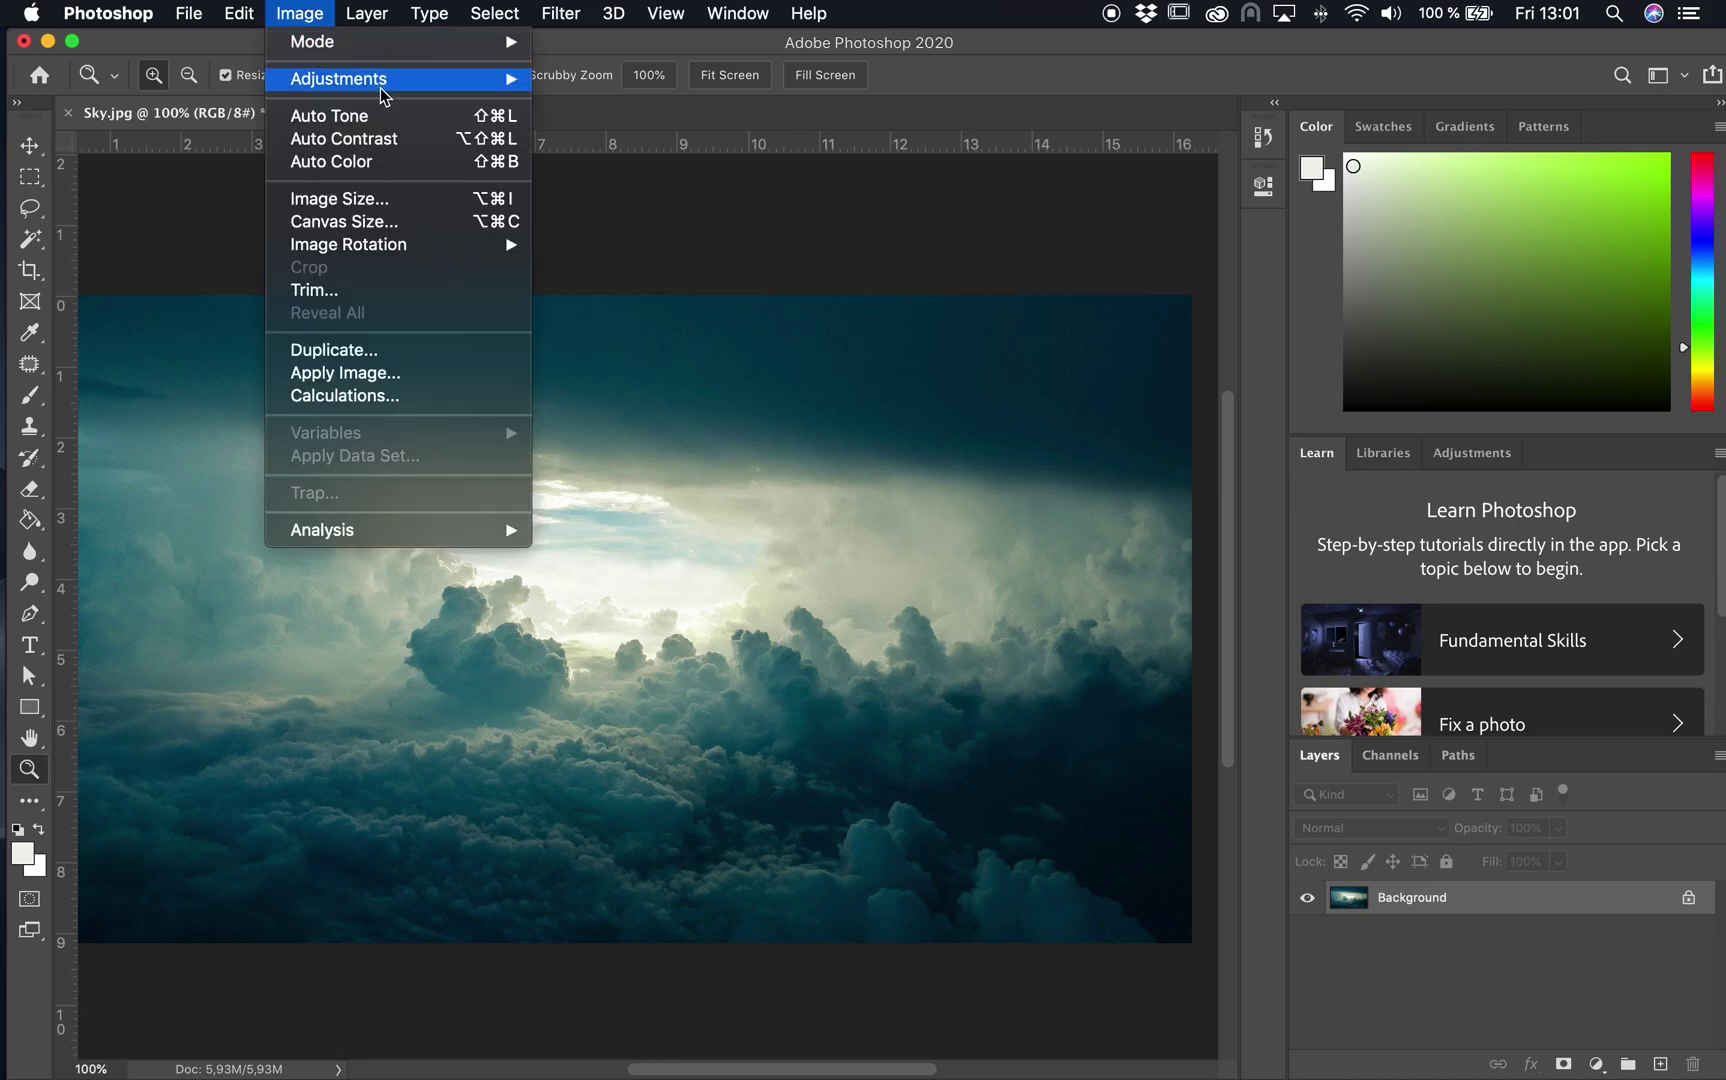
{"action": "left_click", "coordinate": [373, 209]}
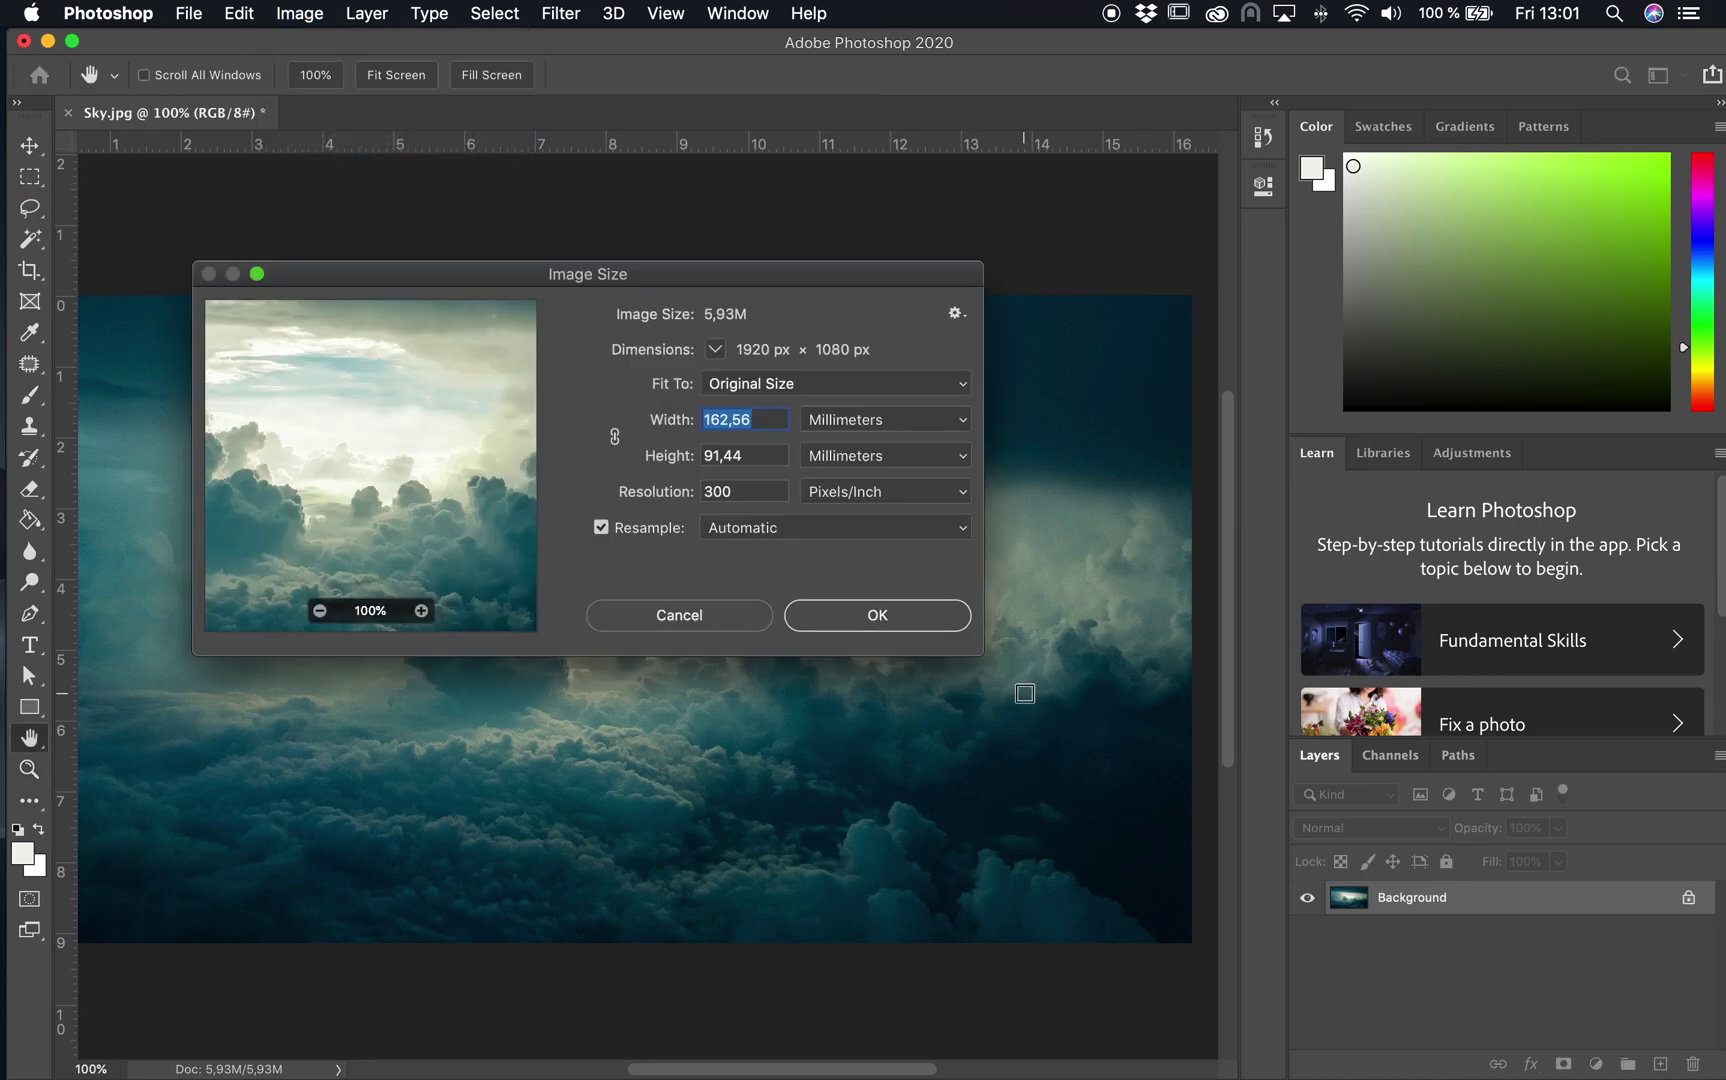
{"action": "left_click_drag", "start_coordinate": [670, 279], "coordinate": [667, 241]}
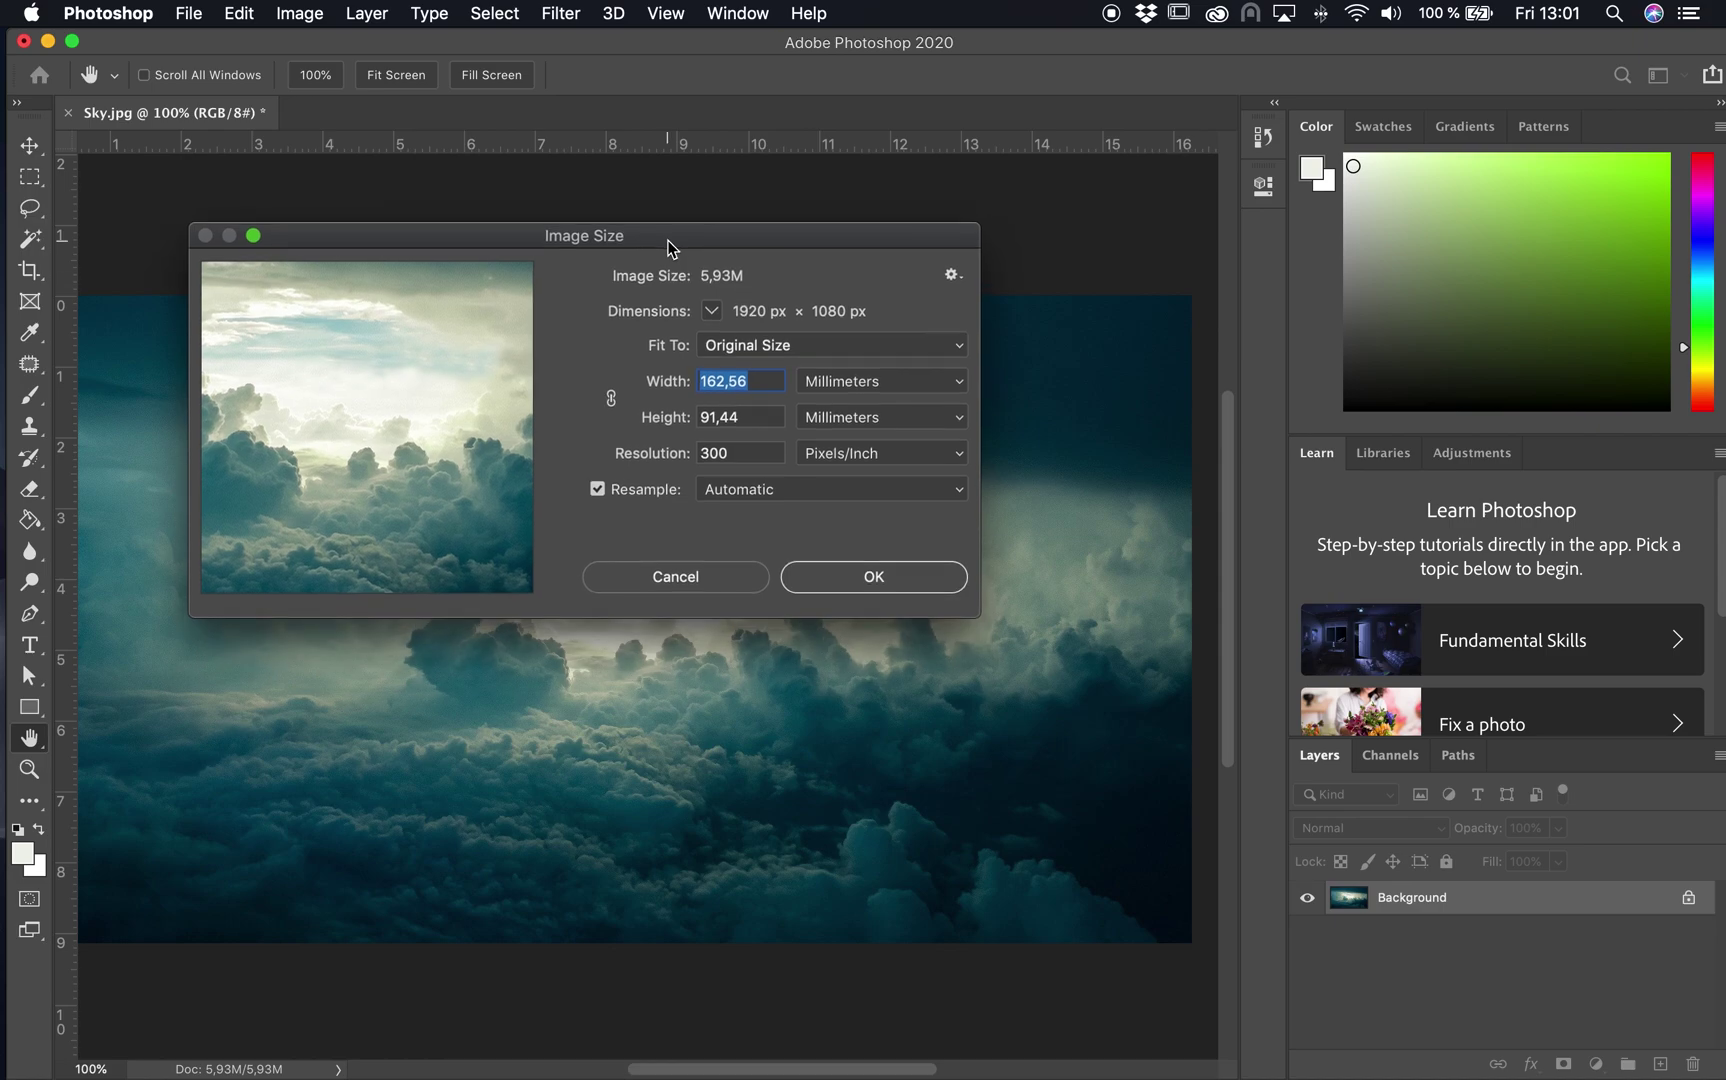
{"action": "left_click", "coordinate": [612, 399]}
{"action": "left_click", "coordinate": [614, 400]}
{"action": "left_click", "coordinate": [612, 399]}
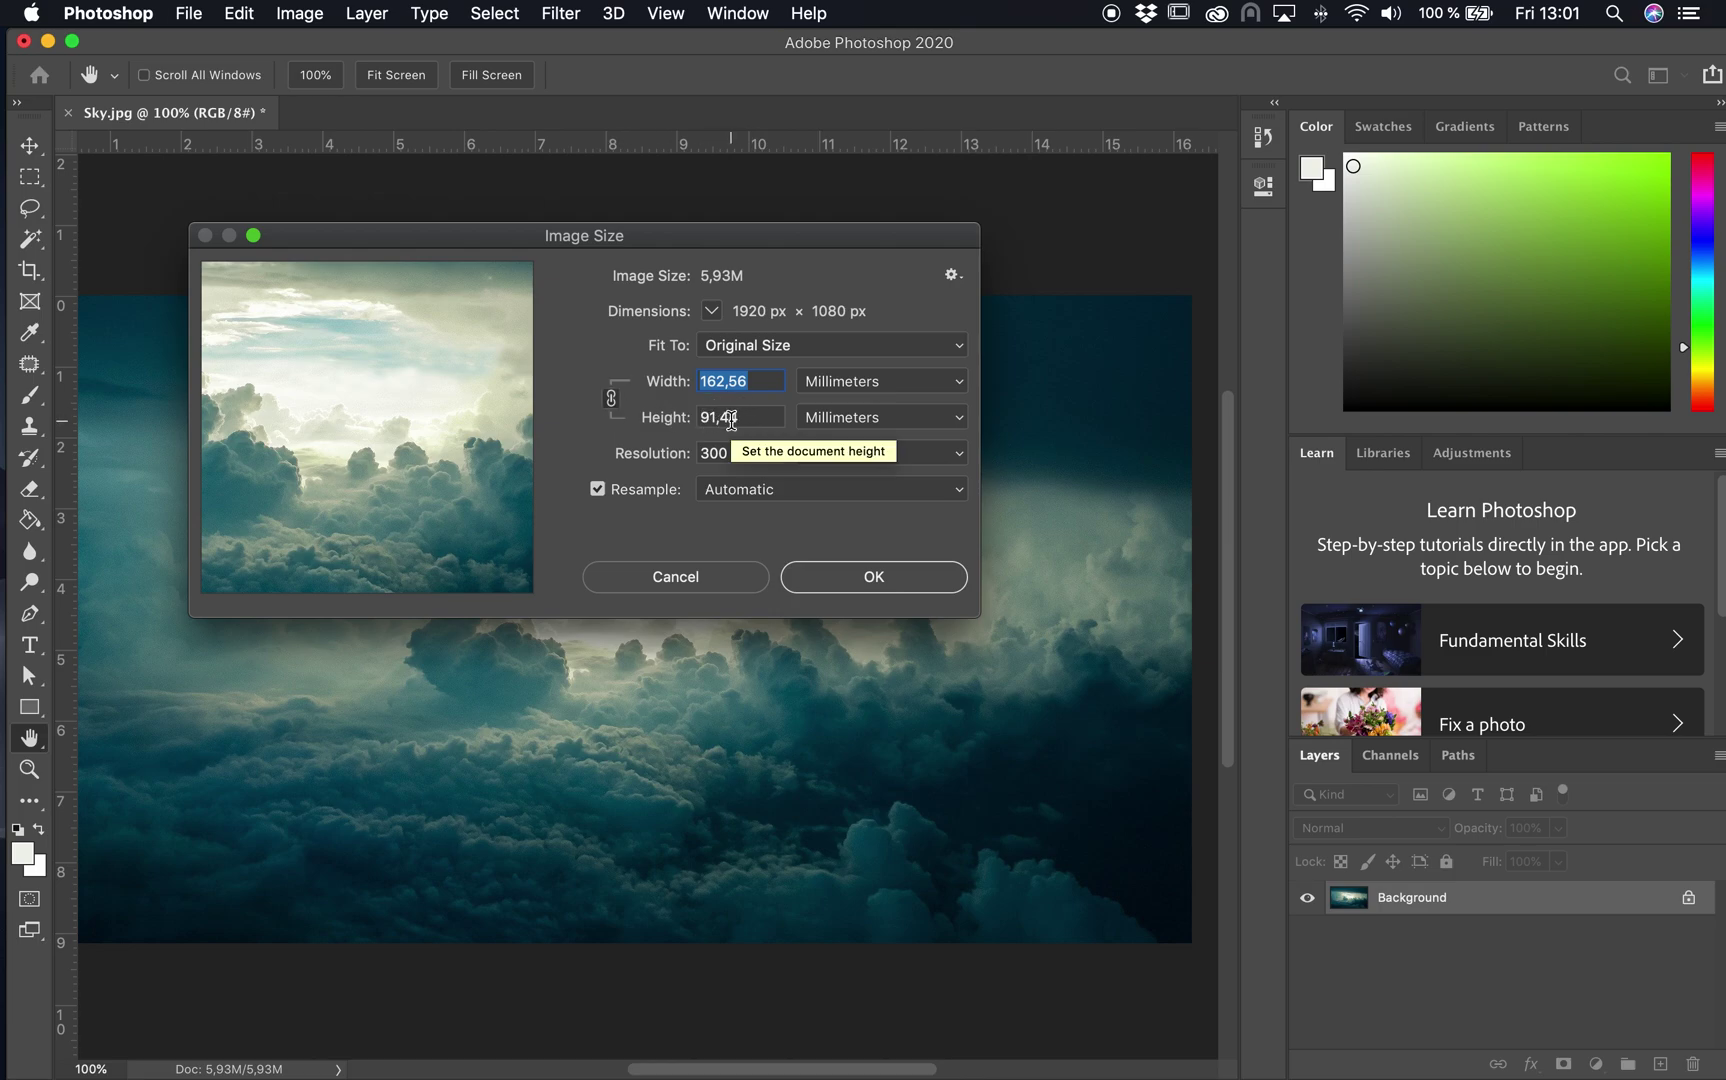
{"action": "left_click", "coordinate": [611, 402]}
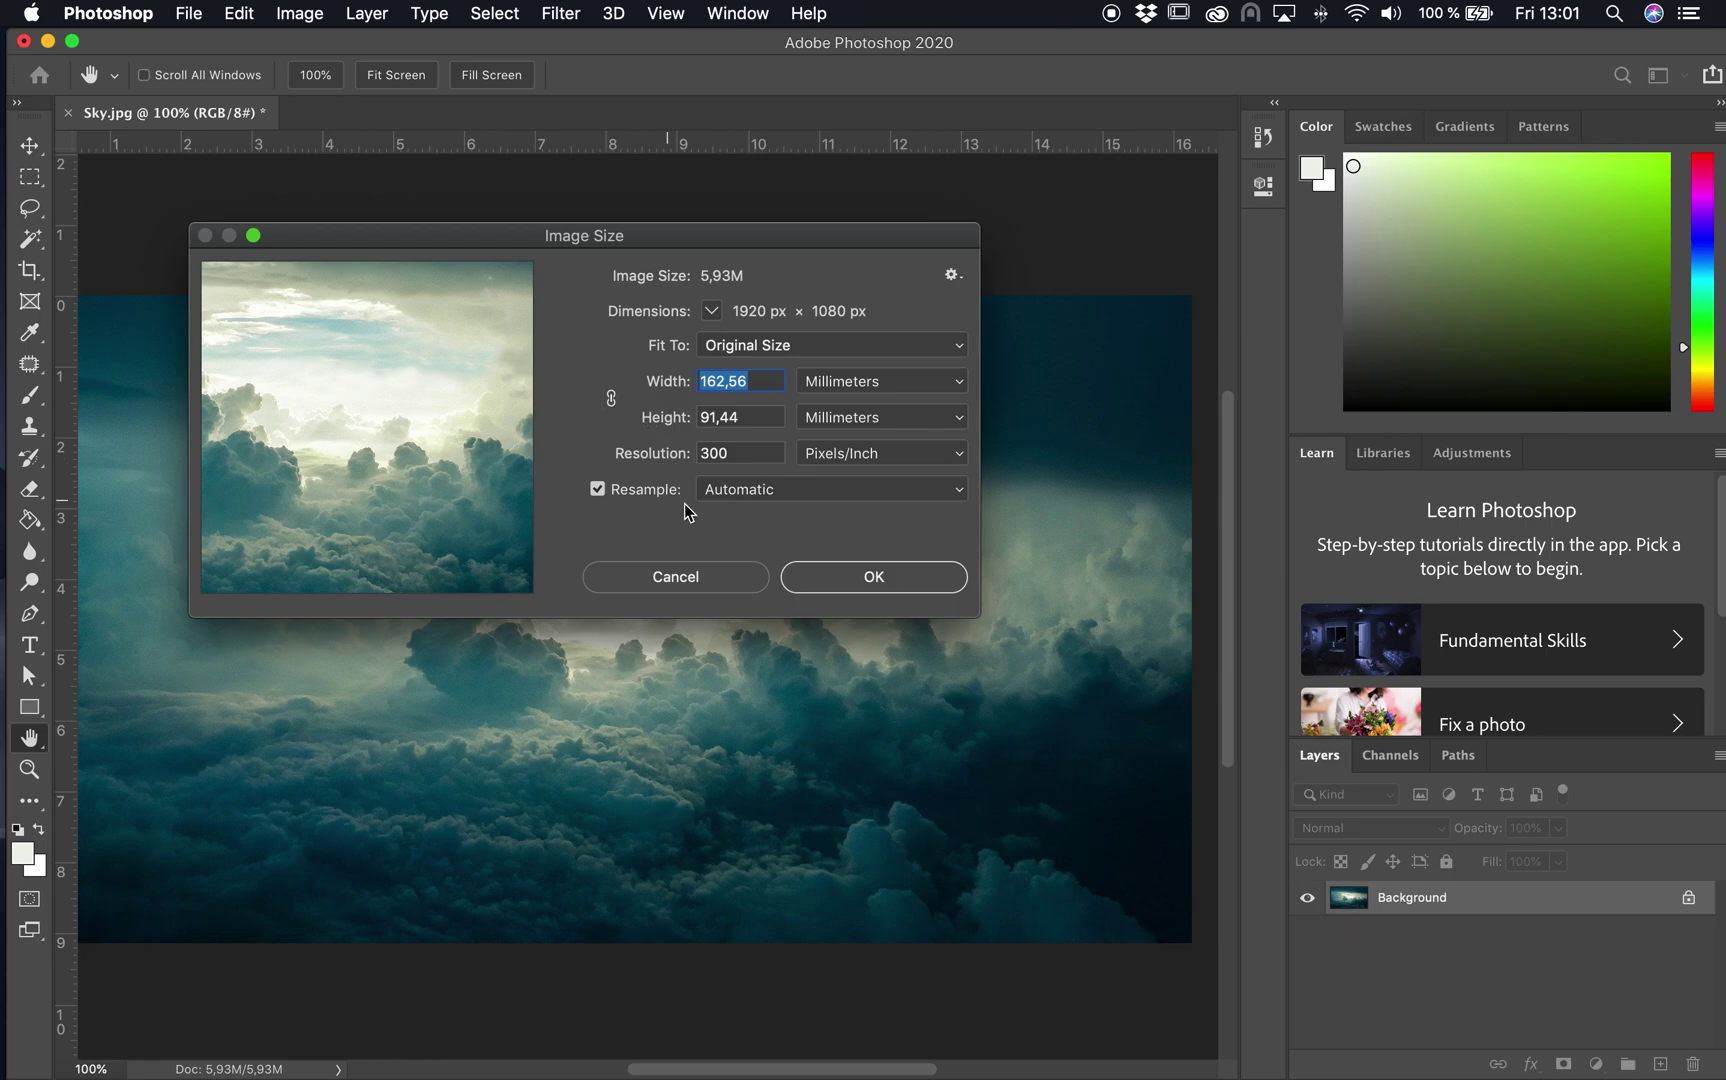
{"action": "left_click", "coordinate": [766, 383]}
{"action": "left_click_drag", "start_coordinate": [770, 381], "coordinate": [688, 380]}
{"action": "key", "text": "super+c"}
{"action": "double_click", "coordinate": [752, 418]}
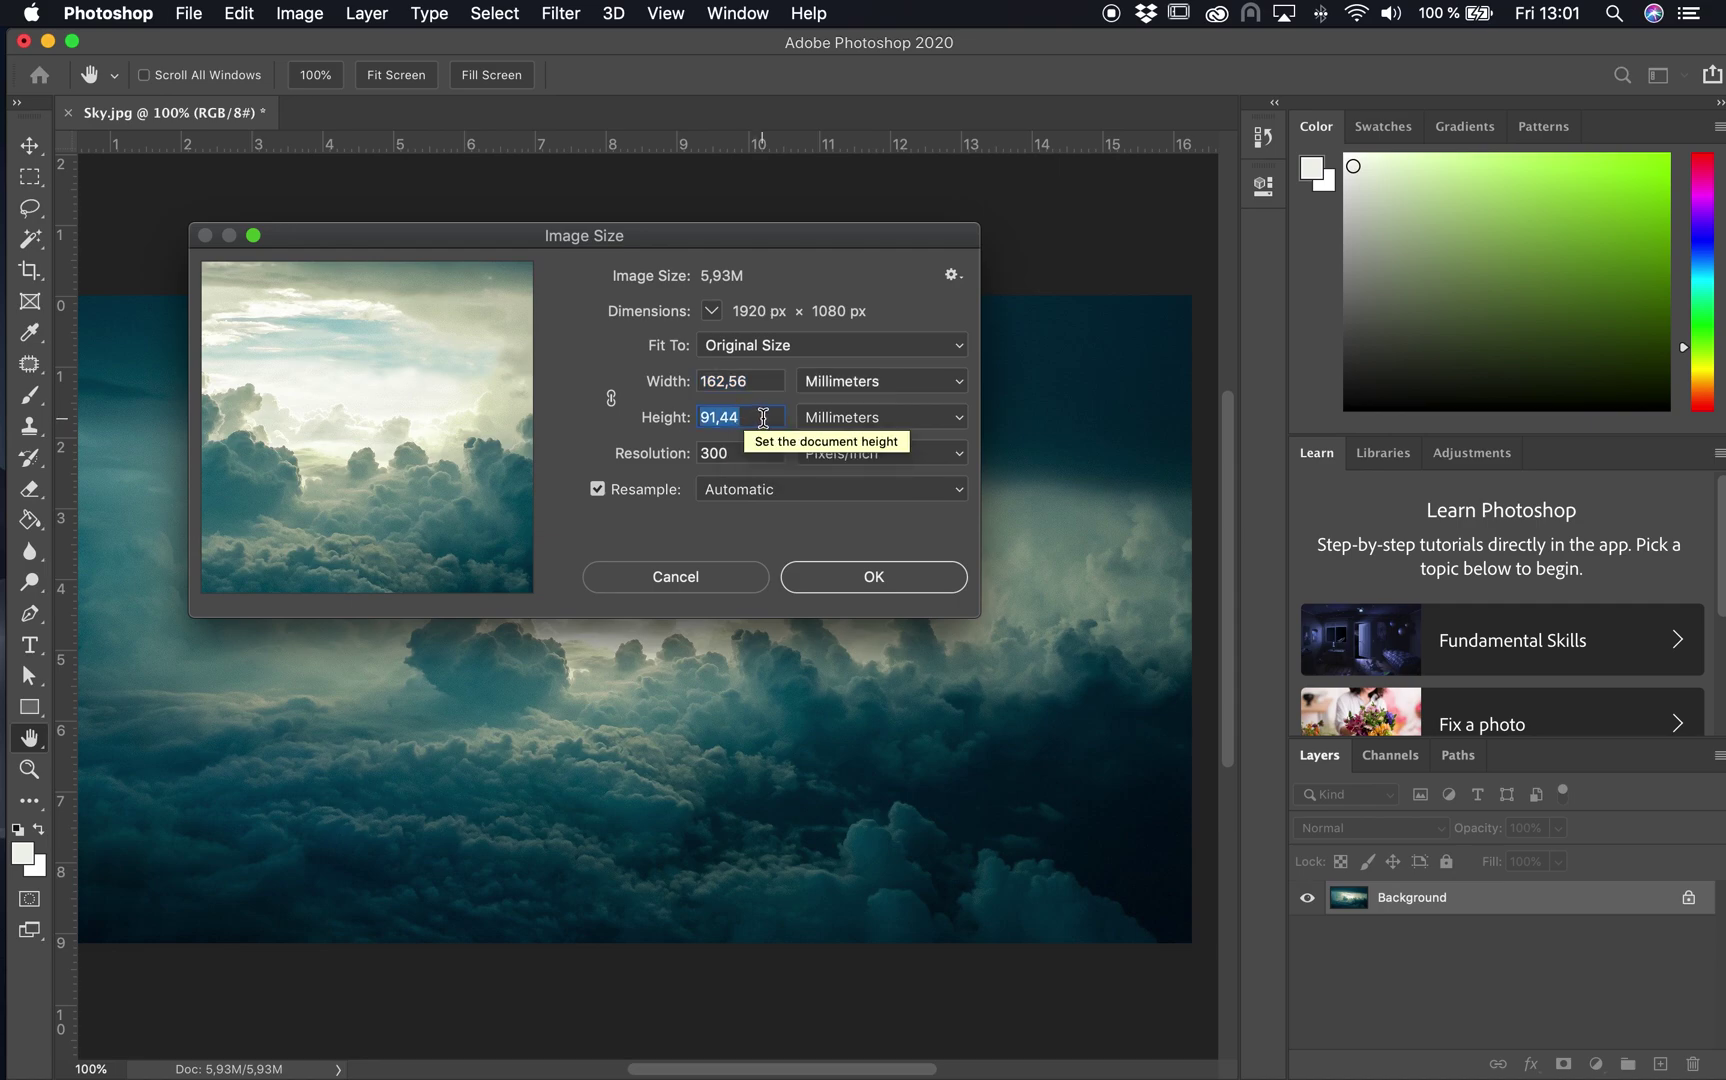
{"action": "key", "text": "super+v"}
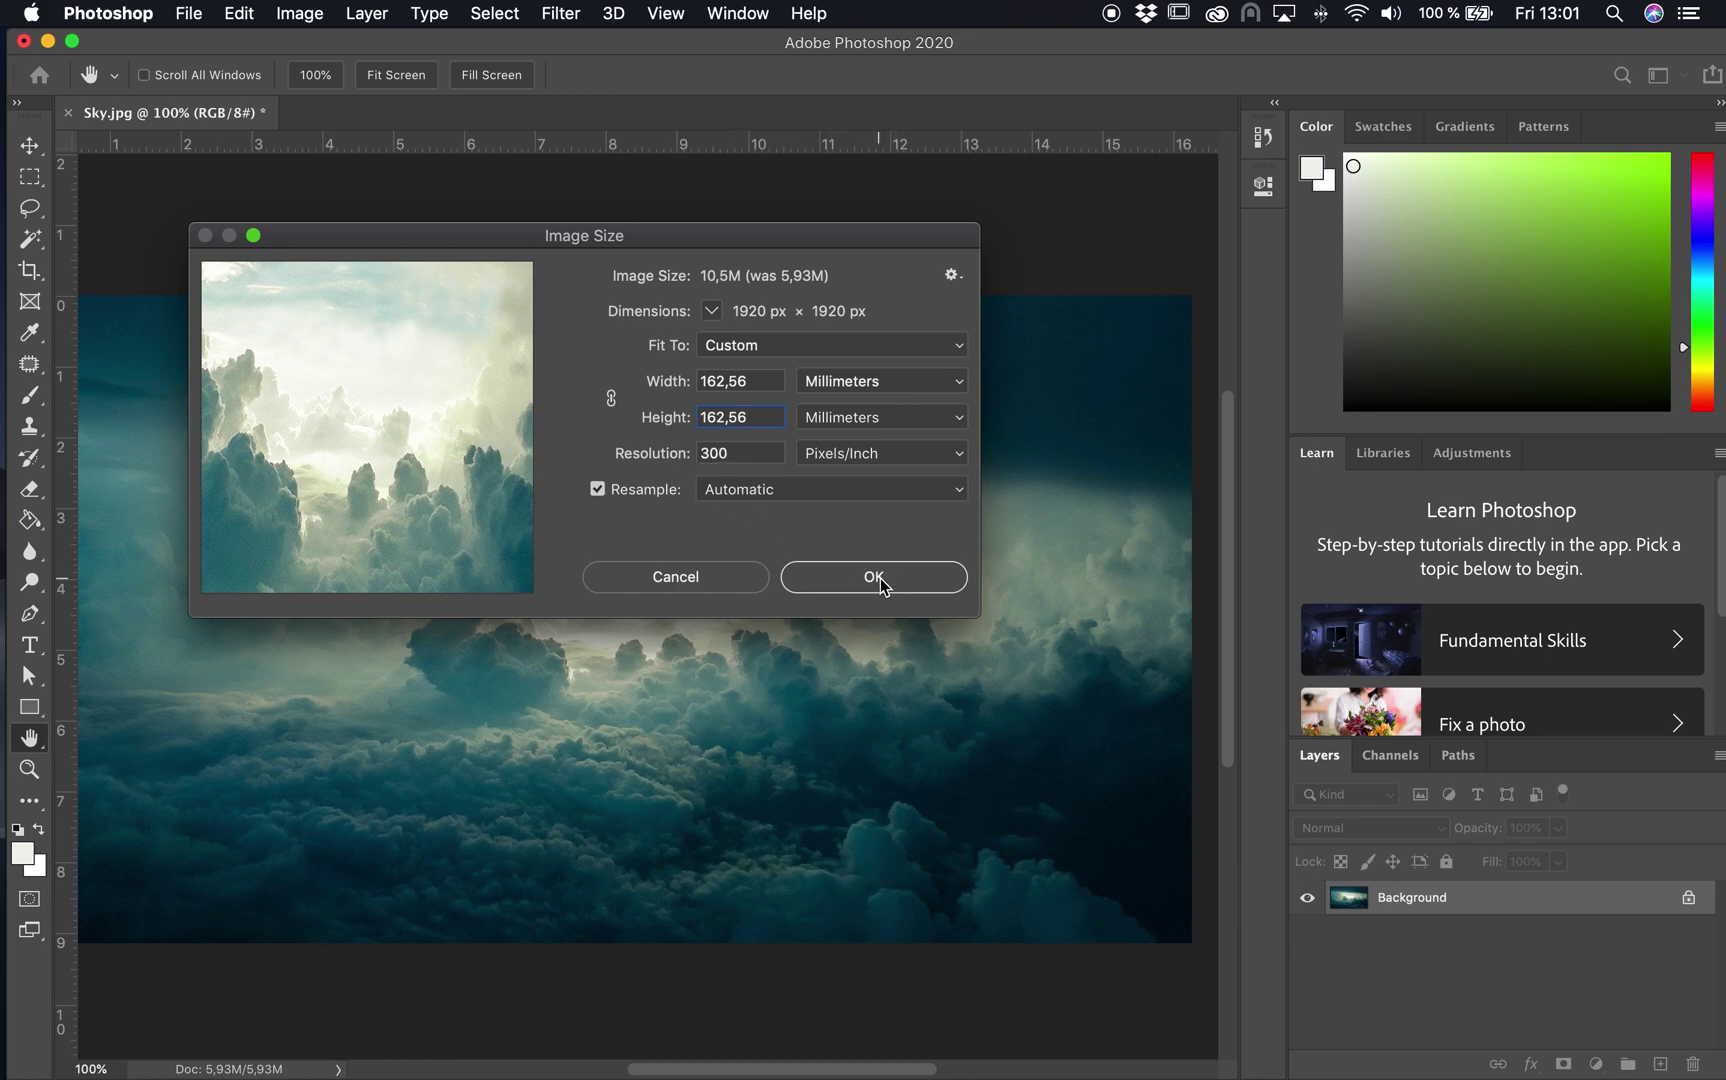
Step: Confirm the square 1920 × 1920 px image size and zoom out to view it
{"action": "left_click", "coordinate": [836, 576]}
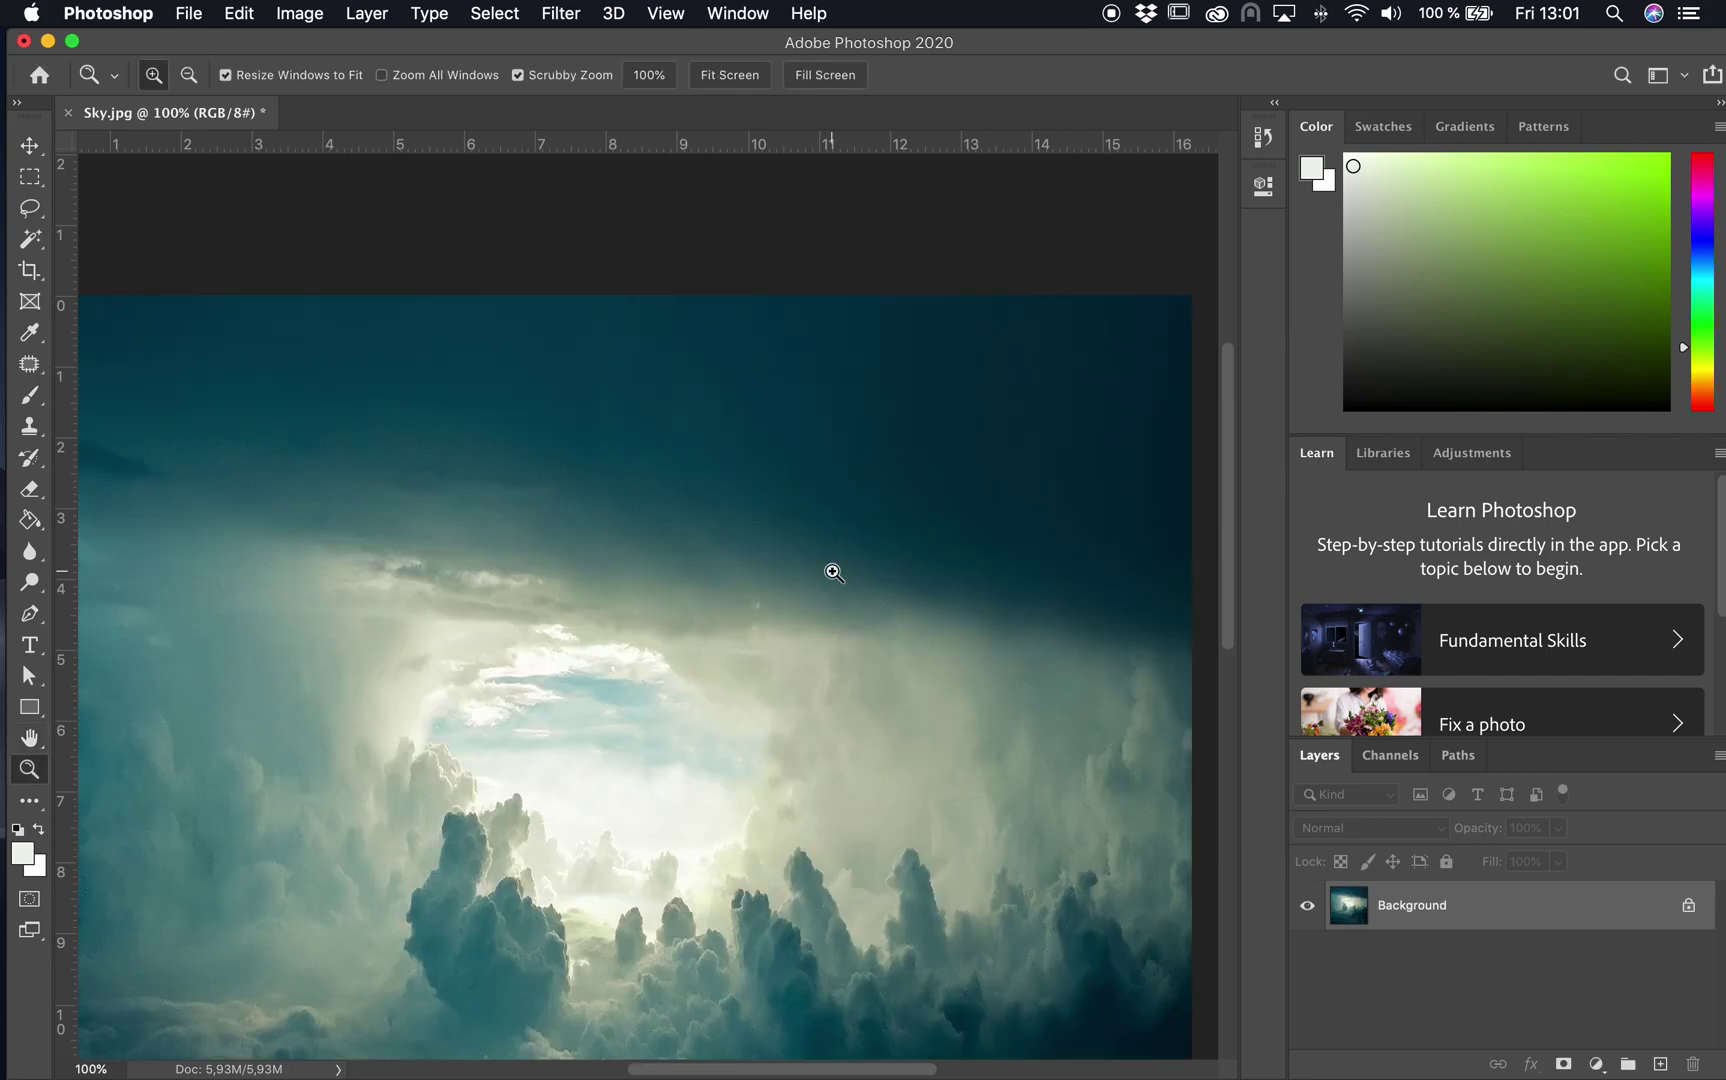
{"action": "left_click_drag", "start_coordinate": [828, 571], "coordinate": [697, 409]}
{"action": "left_click", "coordinate": [690, 416], "text": "alt"}
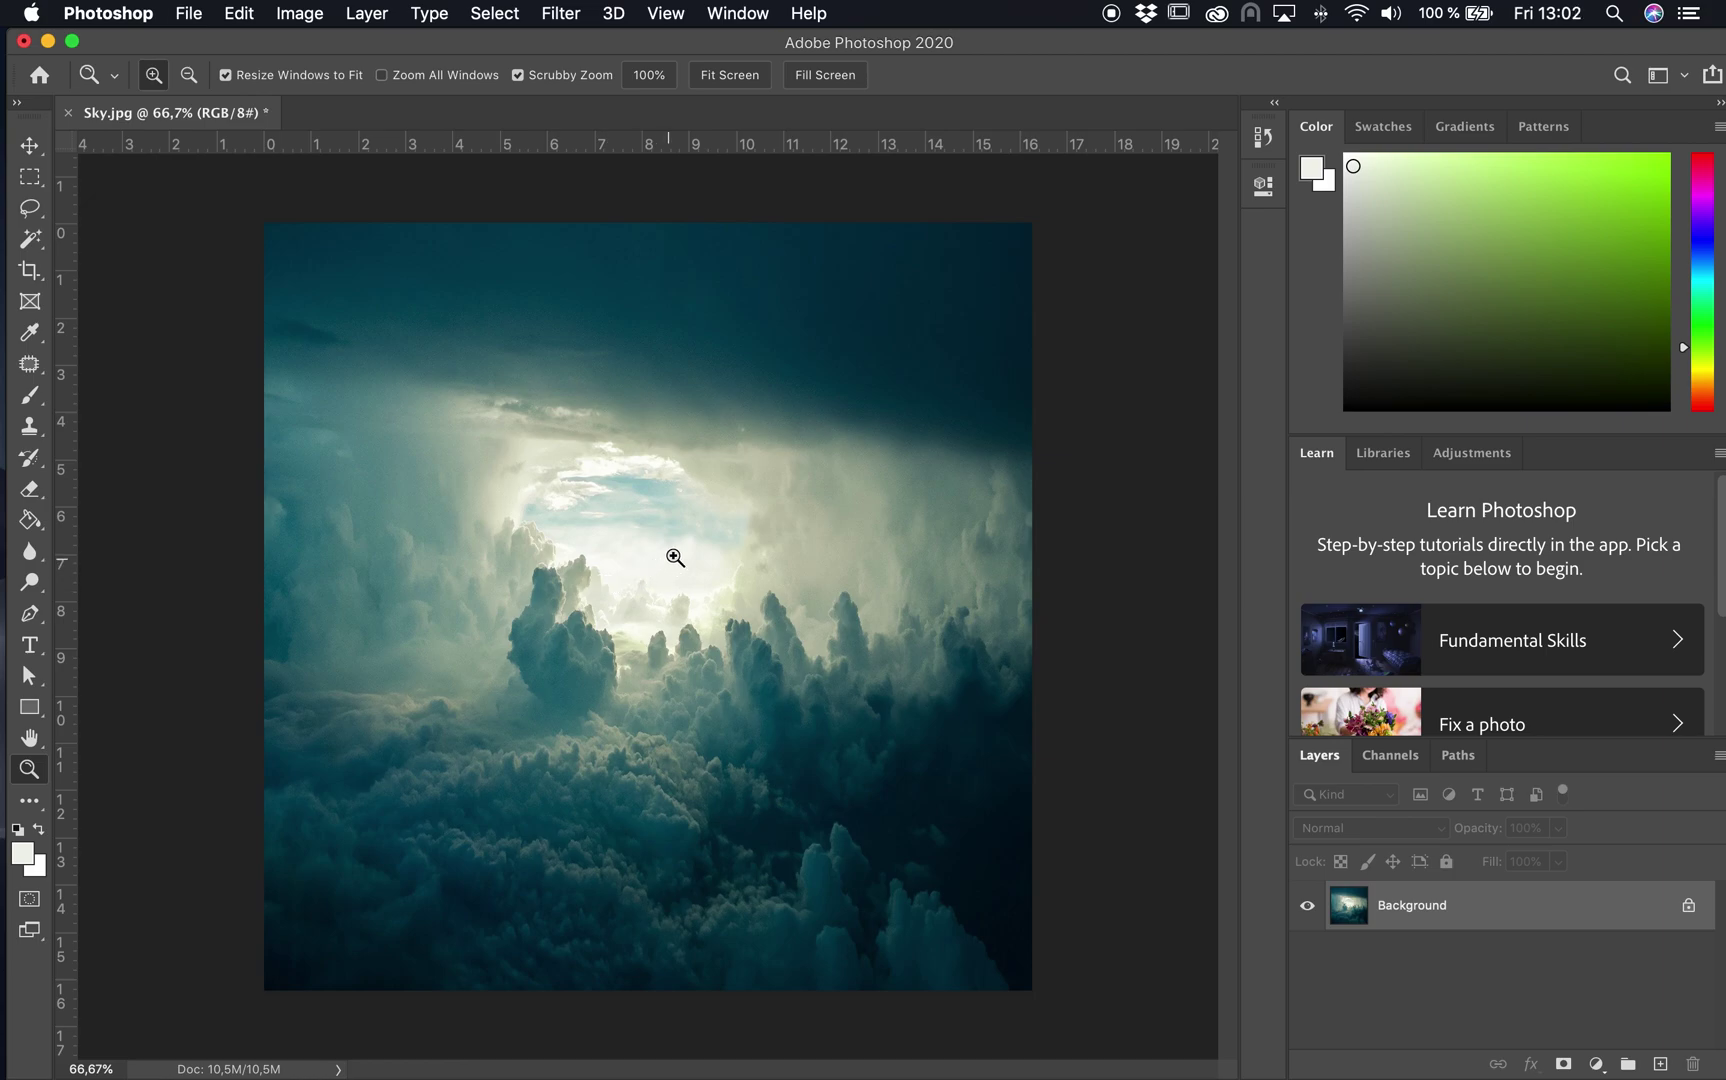
Step: Apply Polar Coordinates (Rectangular to Polar) to swirl the sky, then zoom out
{"action": "left_click", "coordinate": [570, 22]}
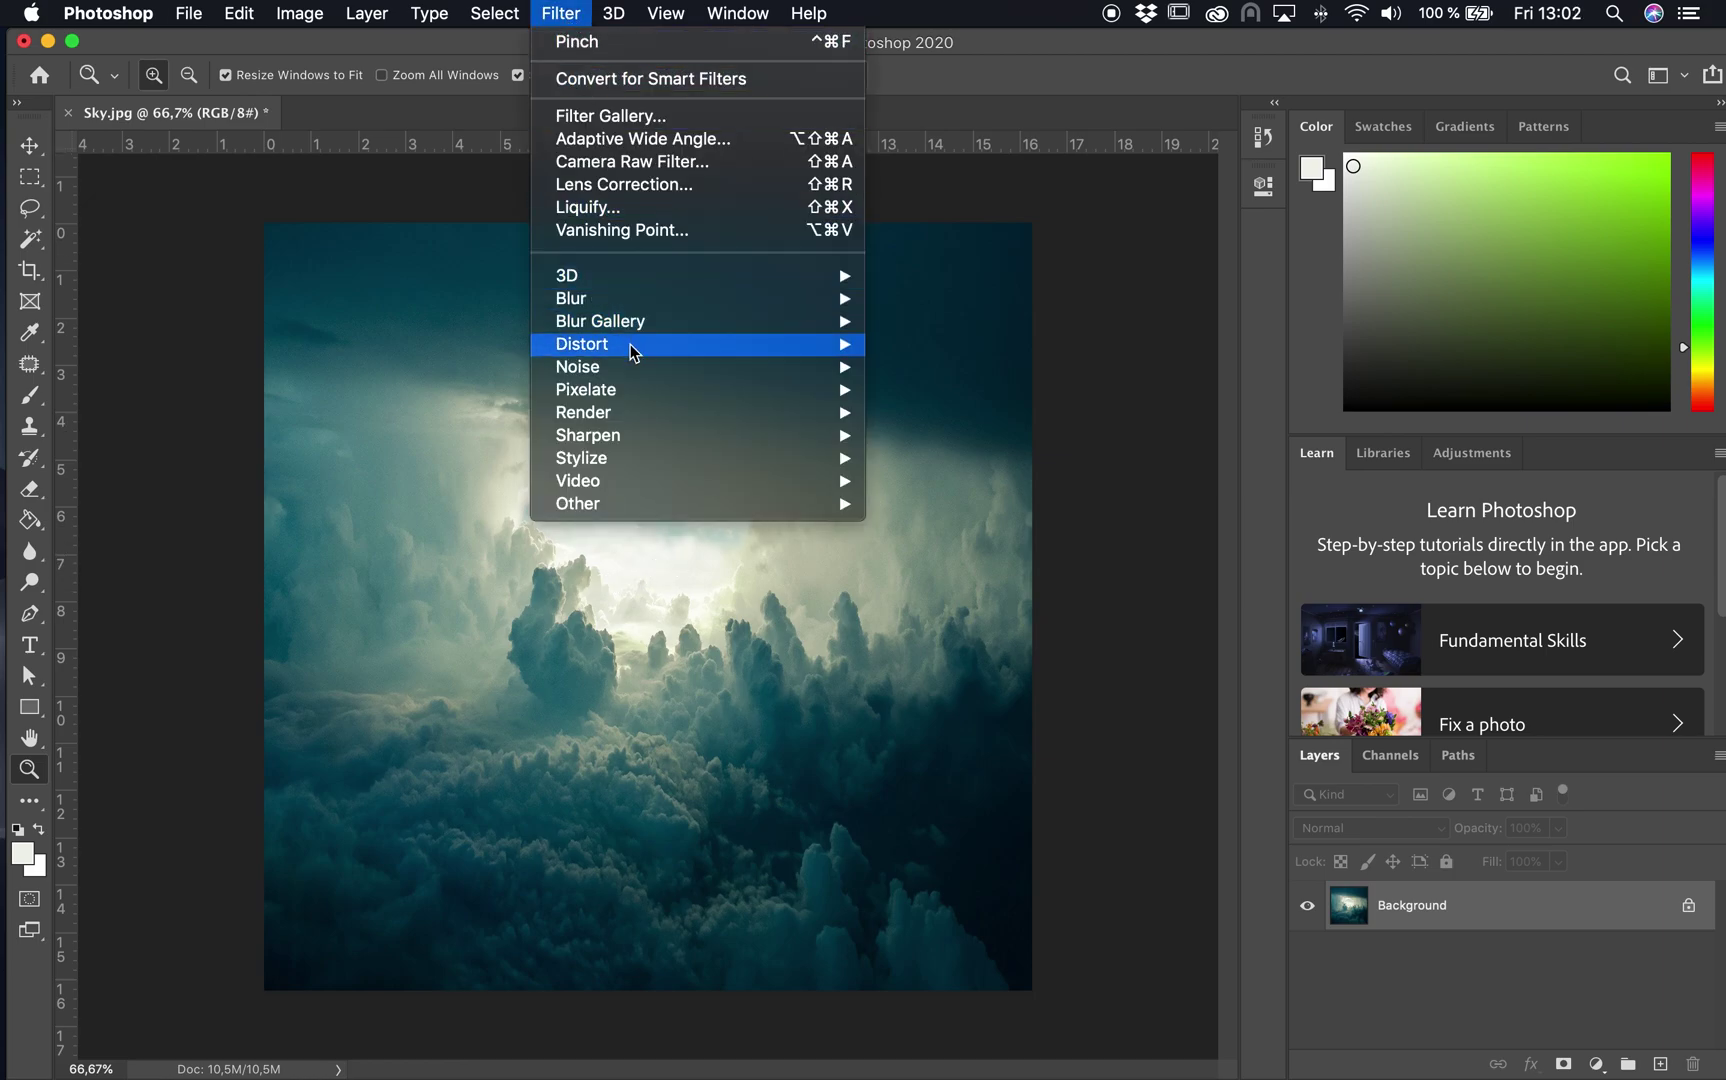
{"action": "mouse_move", "coordinate": [632, 347]}
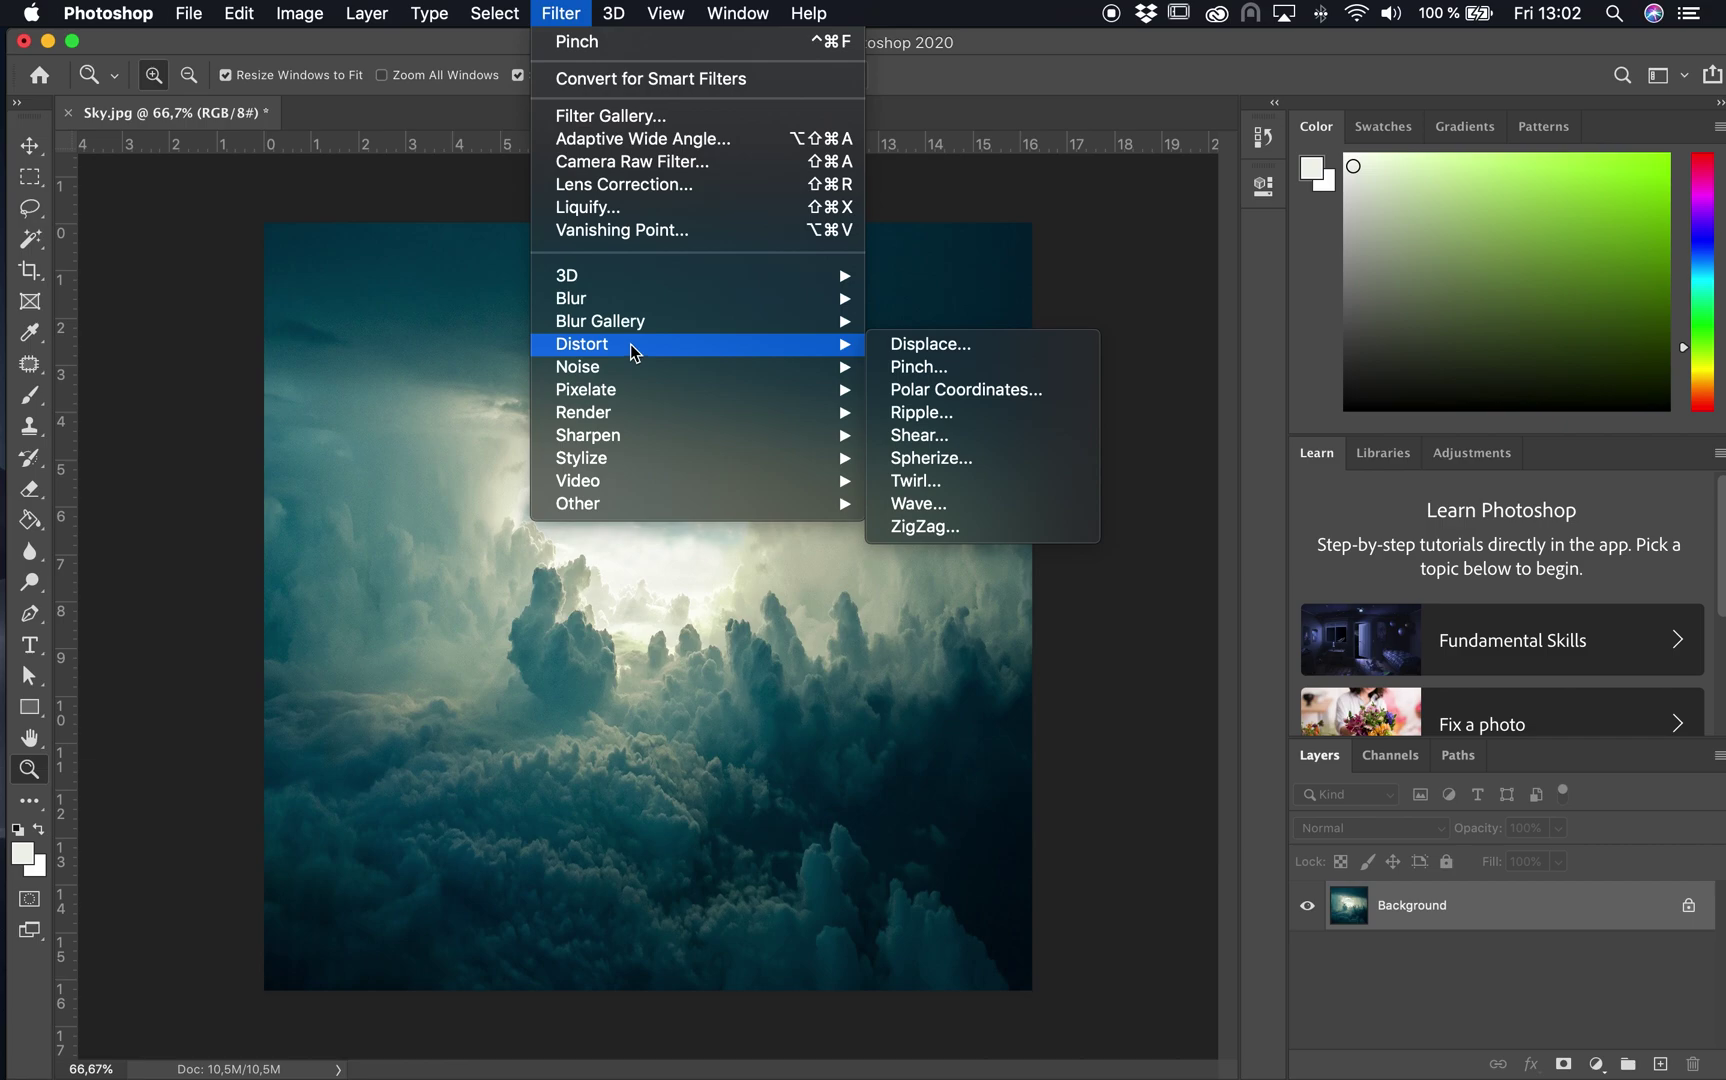
{"action": "left_click", "coordinate": [990, 399]}
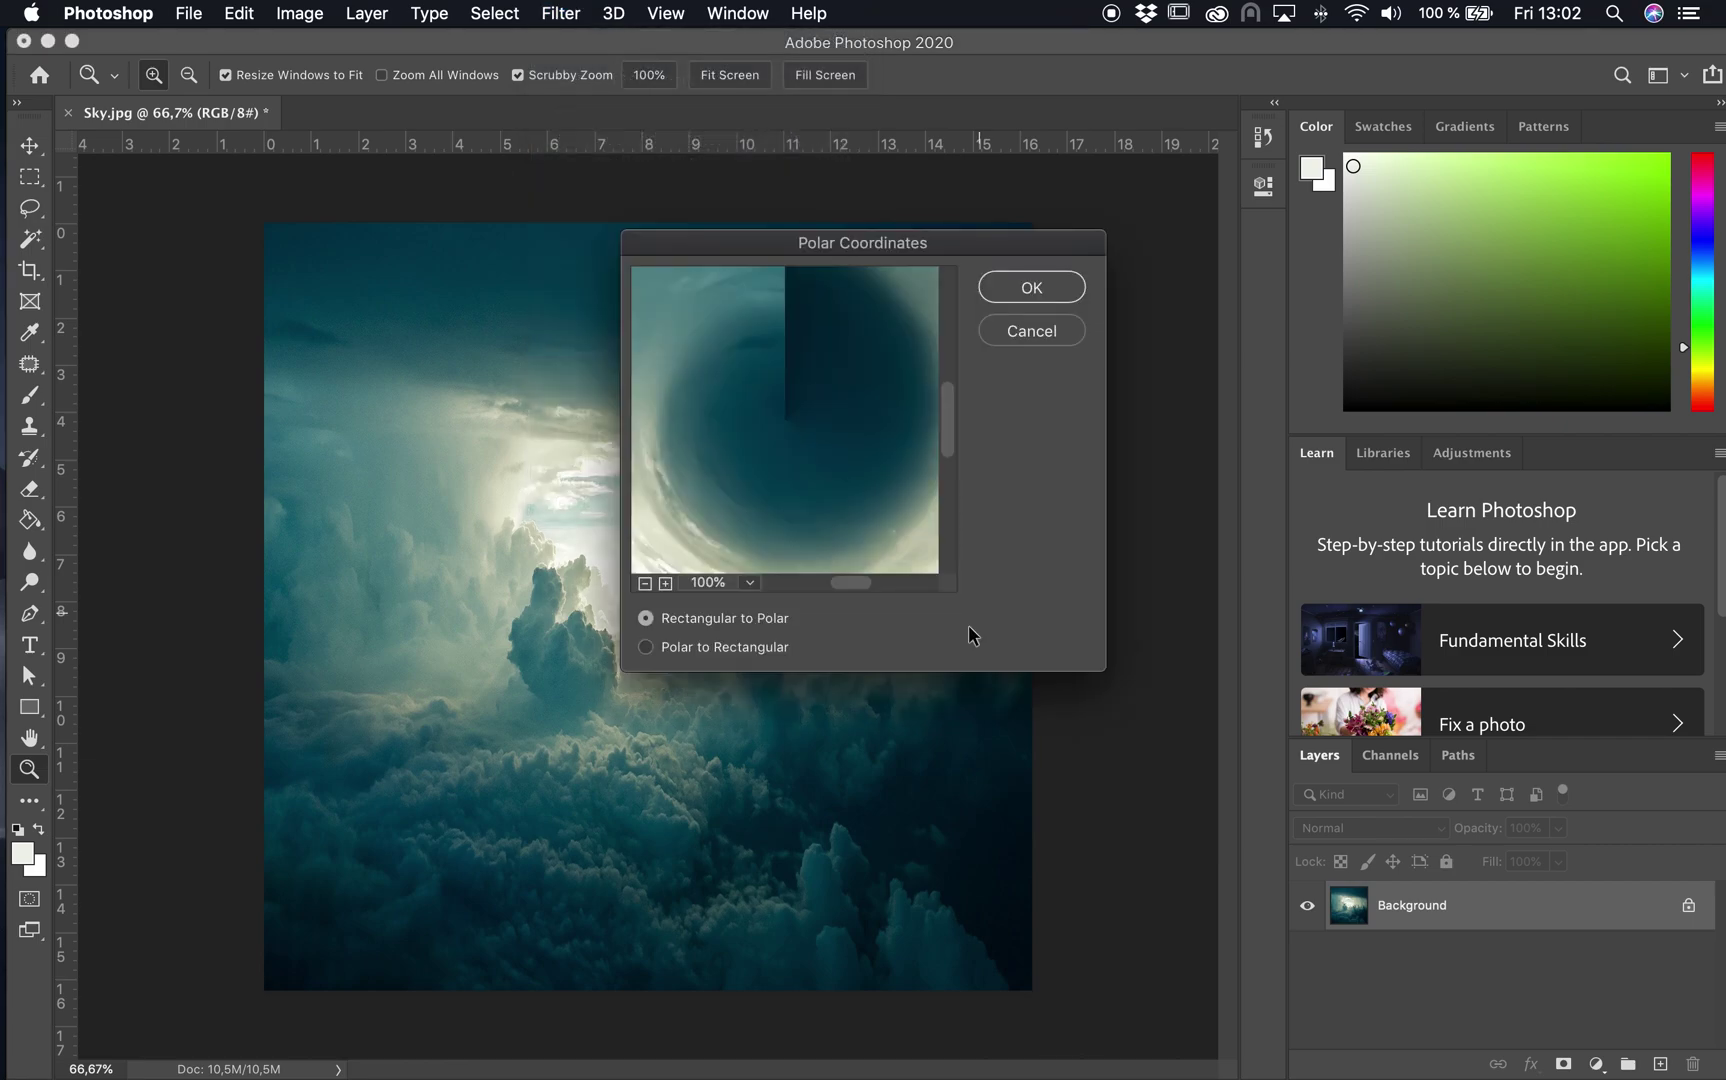
{"action": "left_click", "coordinate": [645, 583]}
{"action": "left_click", "coordinate": [645, 583]}
{"action": "left_click", "coordinate": [645, 583]}
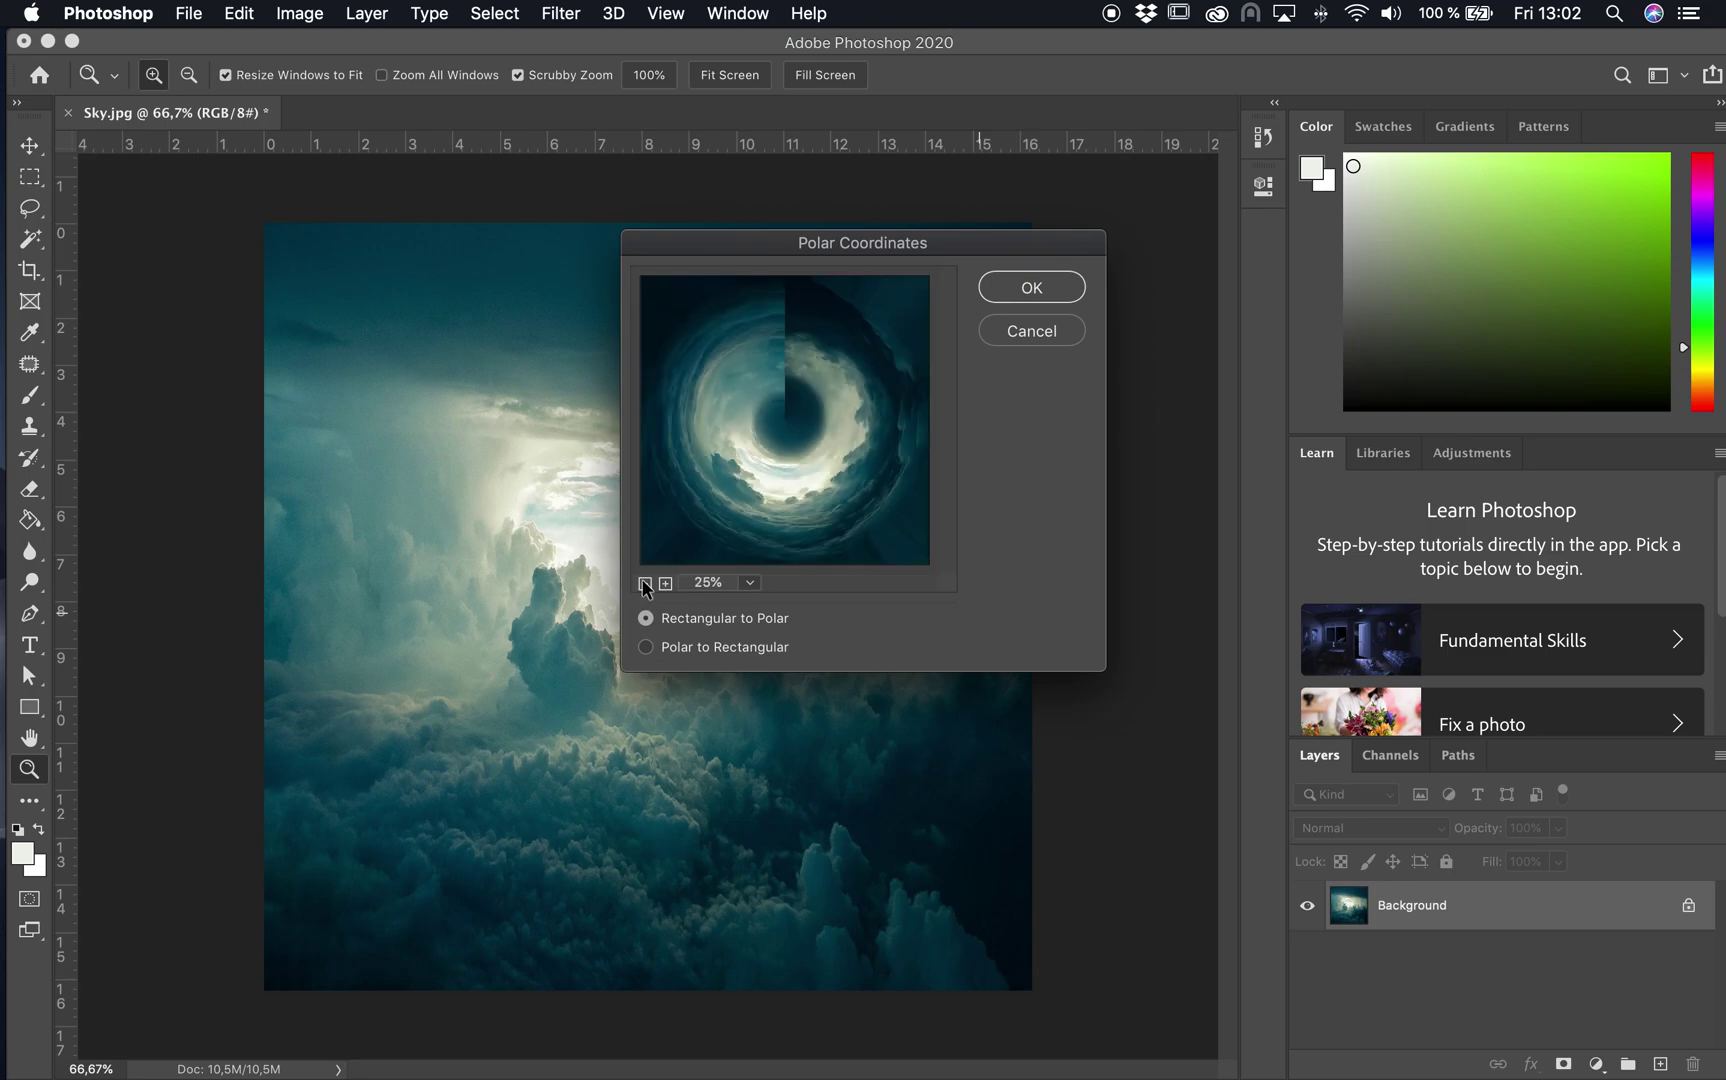
{"action": "left_click", "coordinate": [1040, 291]}
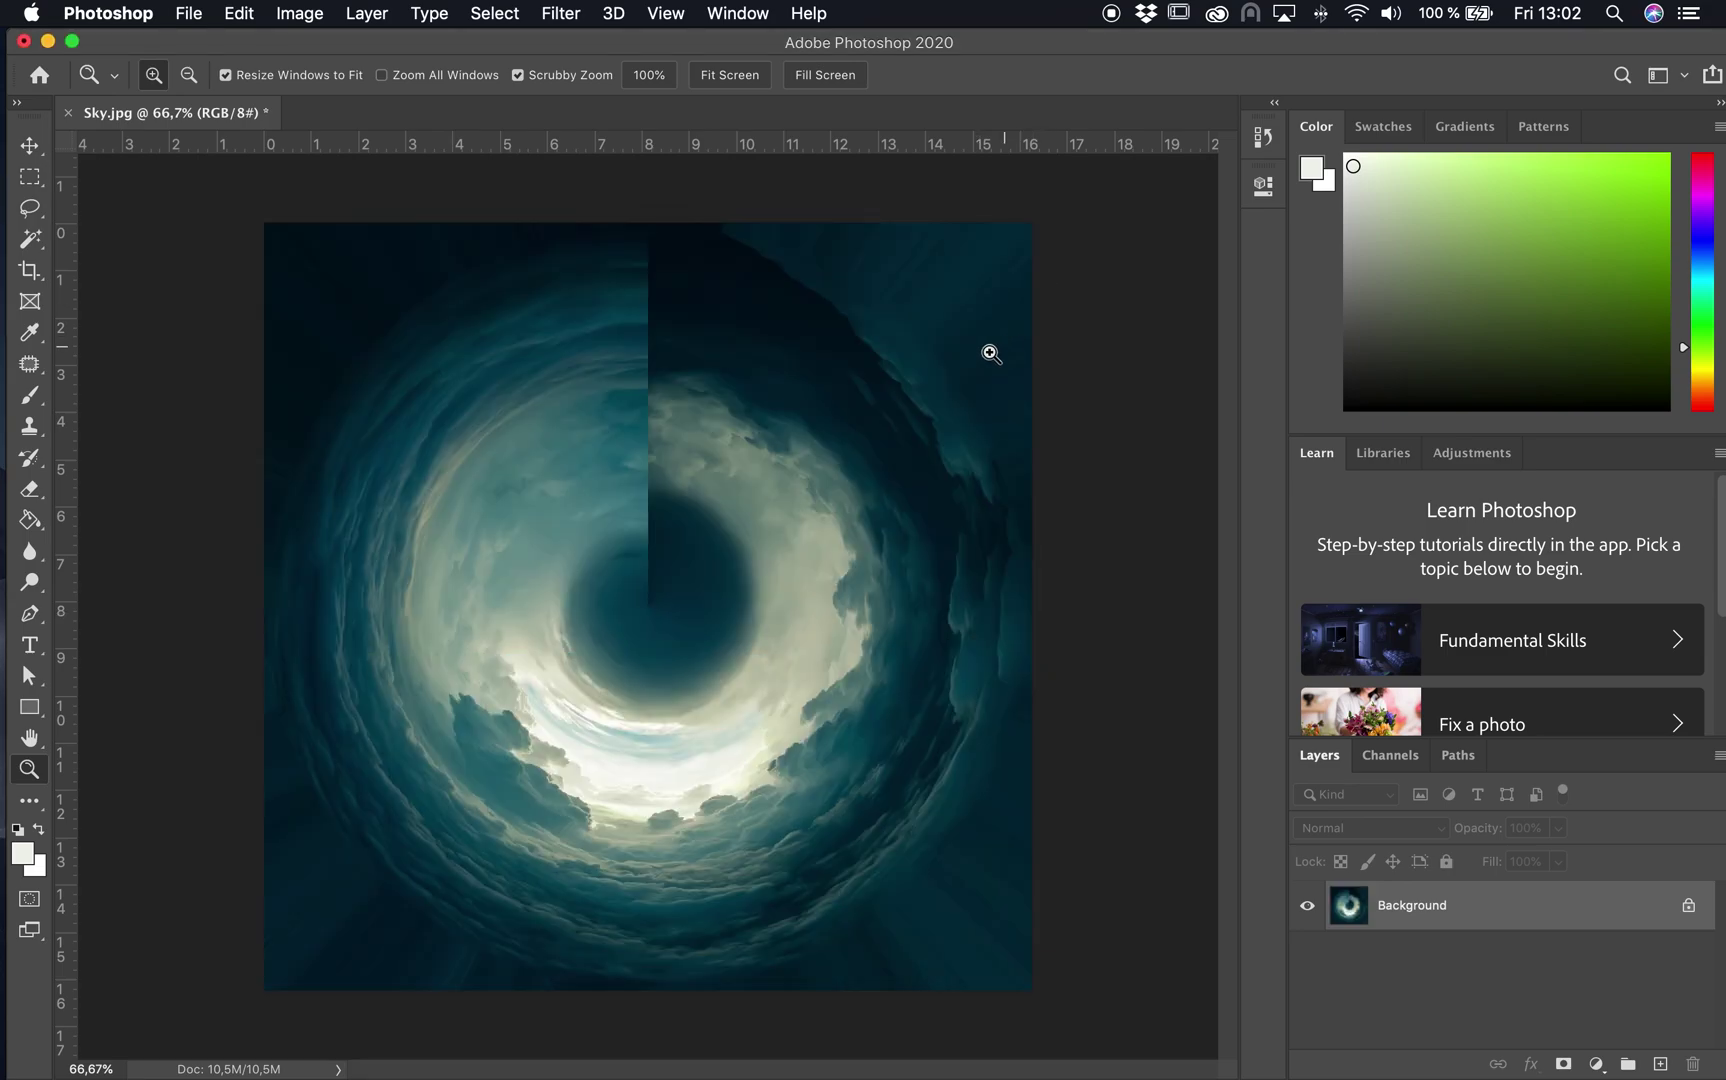
{"action": "key", "text": "super+minus"}
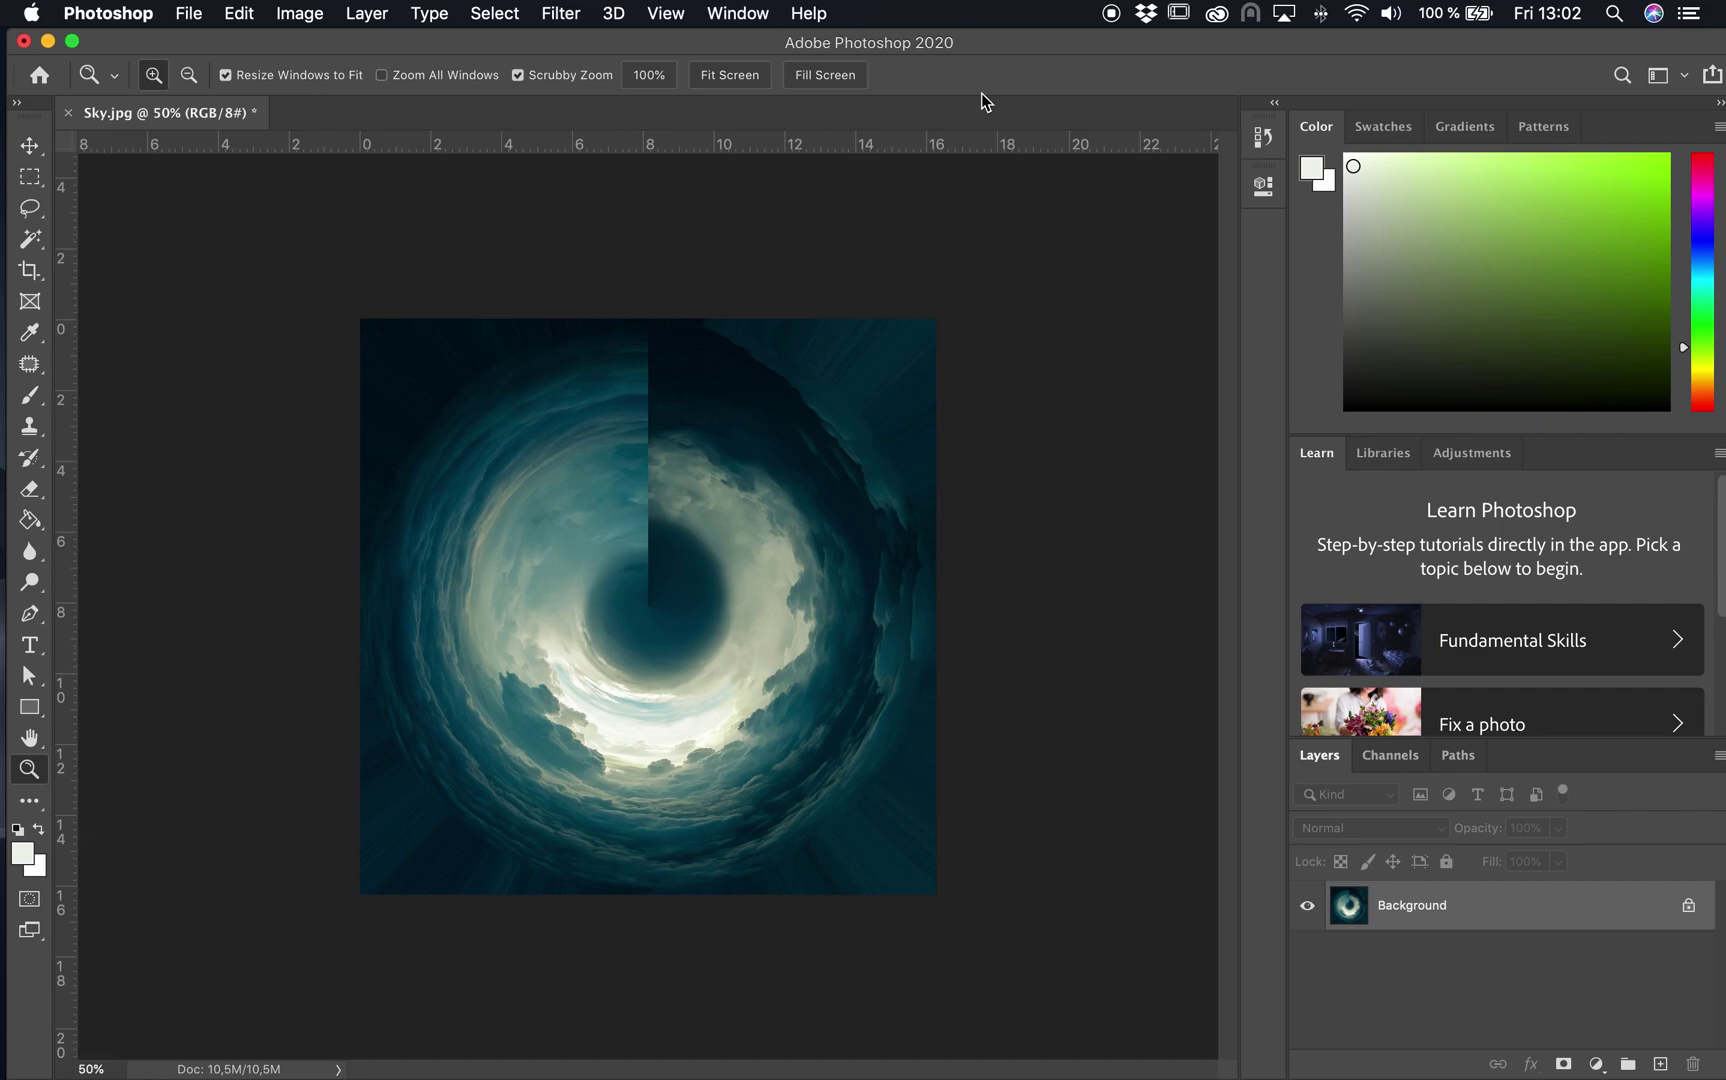
Step: Apply Filter > Distort > Pinch with Amount -99 to the cloud tunnel
{"action": "left_click", "coordinate": [558, 14]}
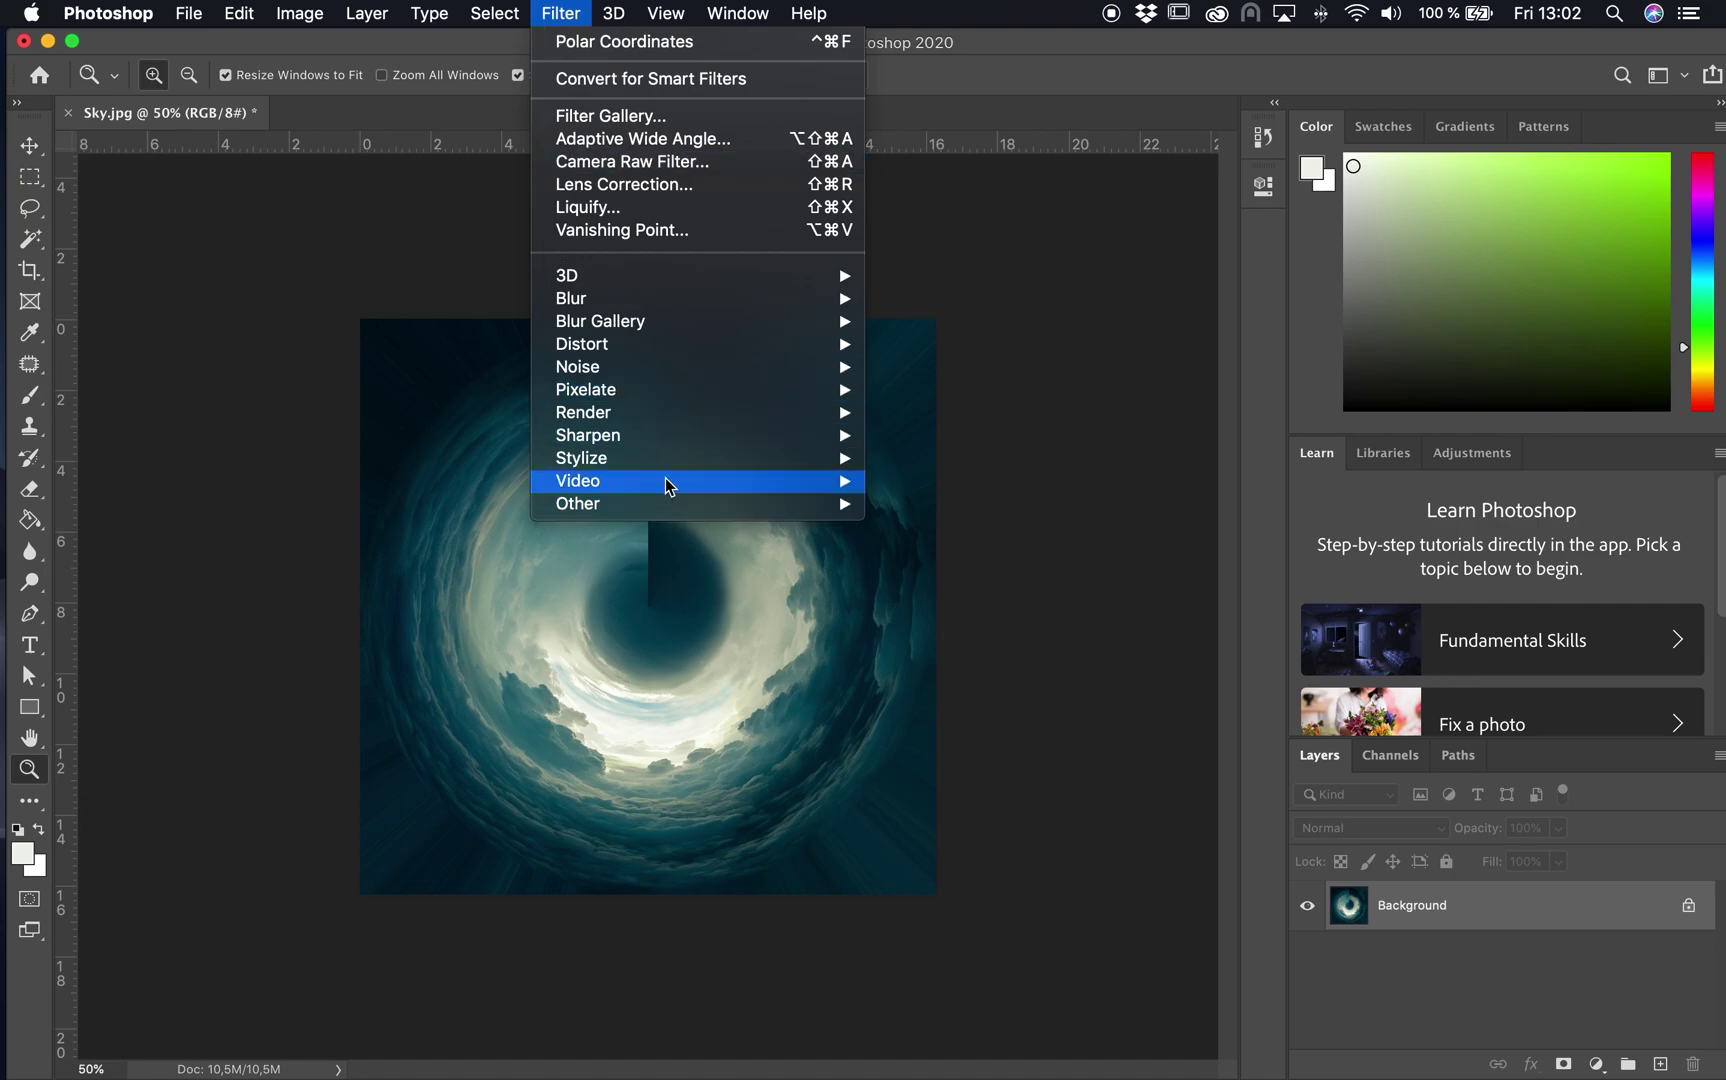
{"action": "mouse_move", "coordinate": [655, 347]}
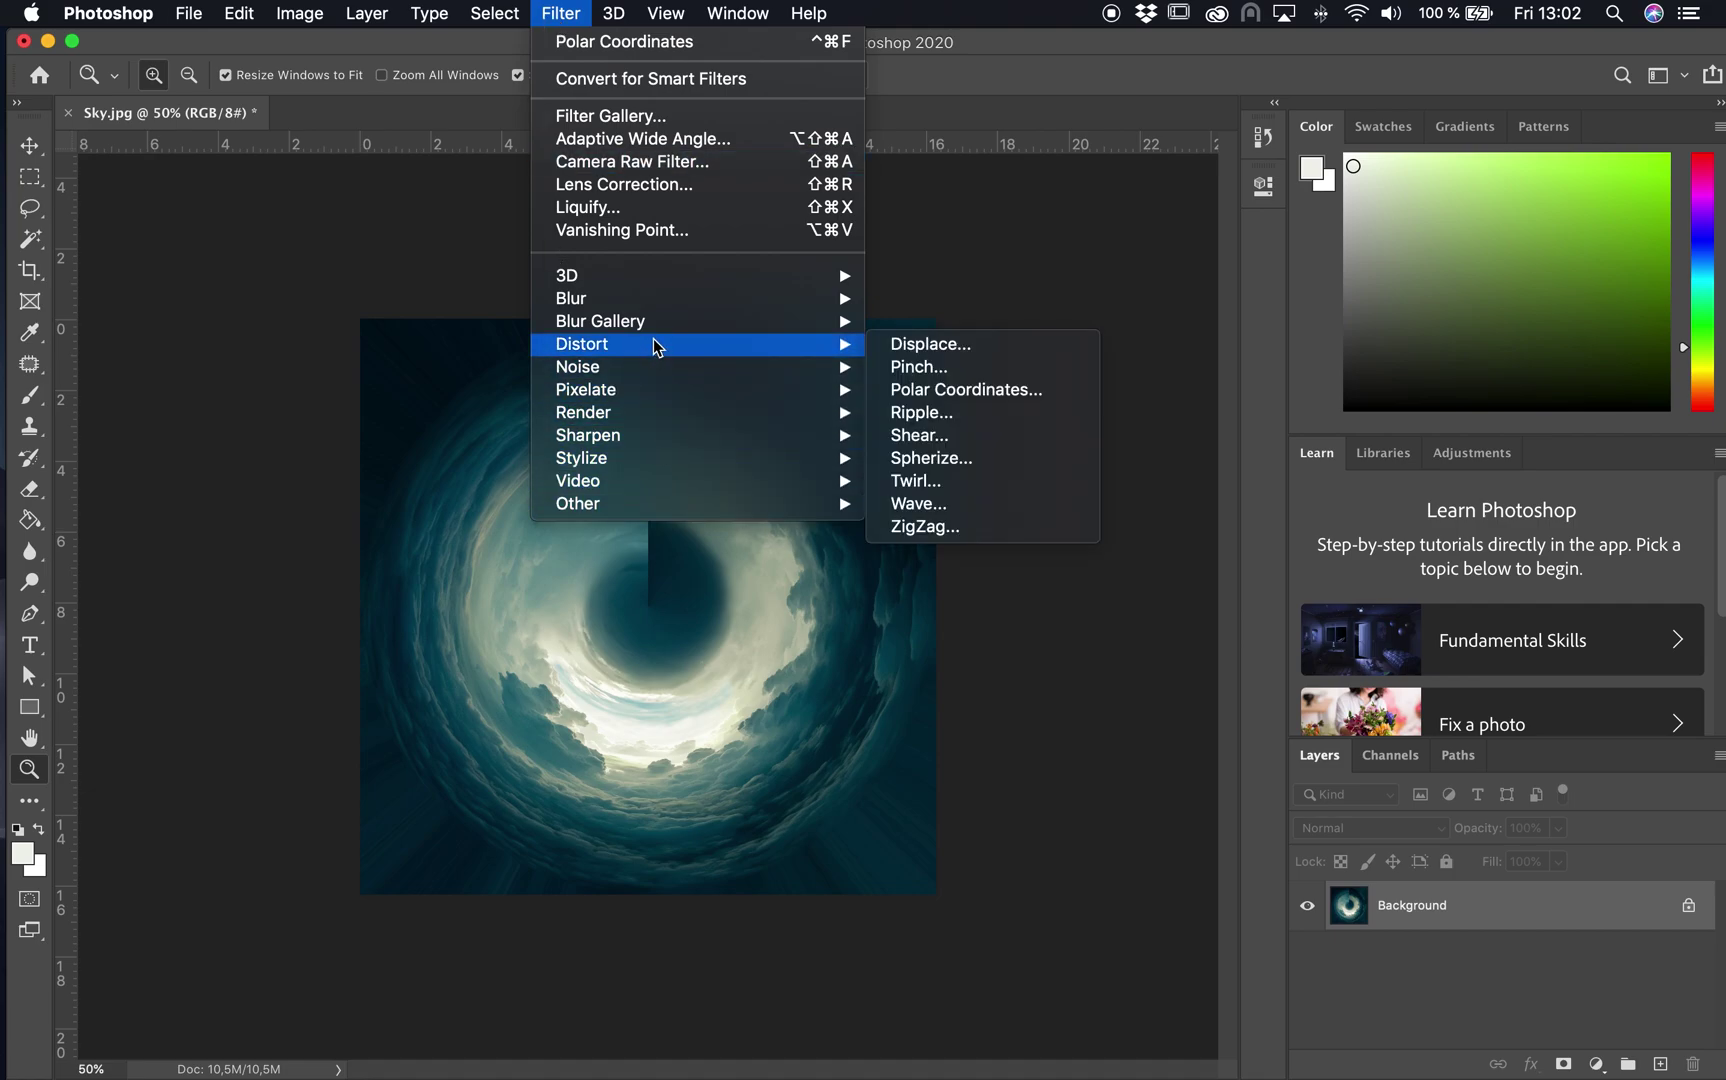
{"action": "left_click", "coordinate": [973, 370]}
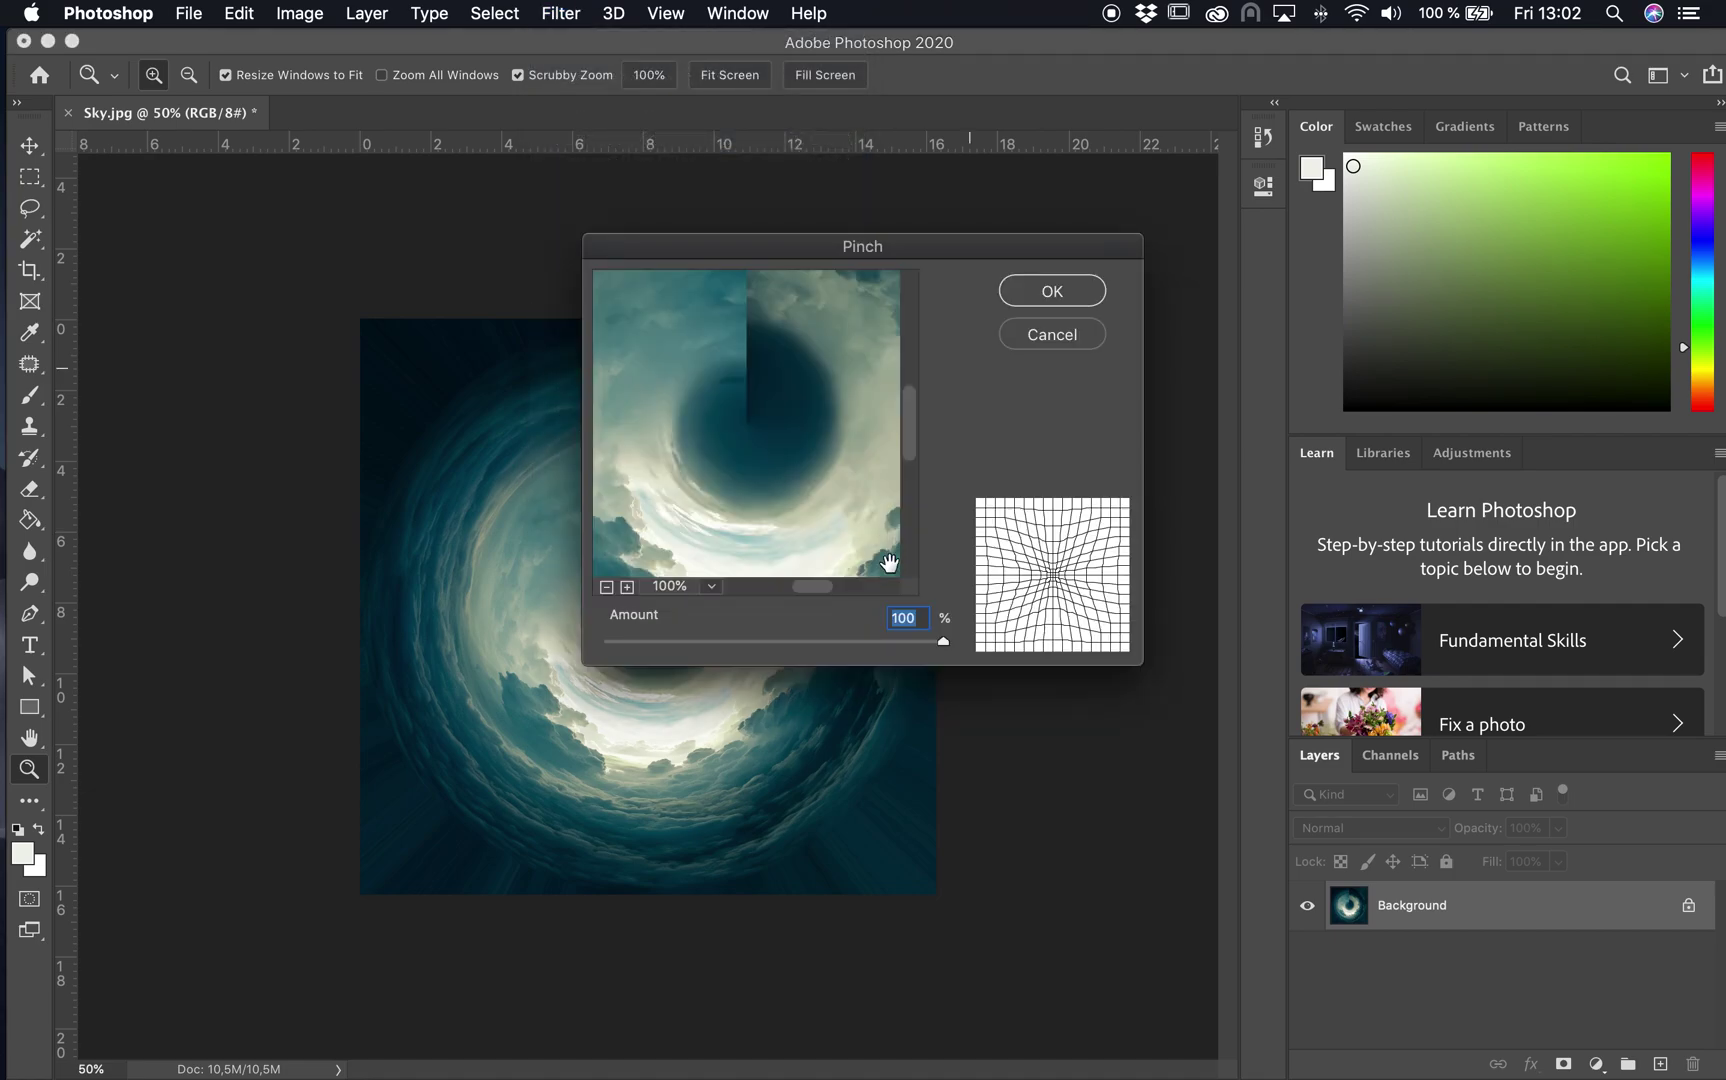
{"action": "left_click", "coordinate": [606, 587]}
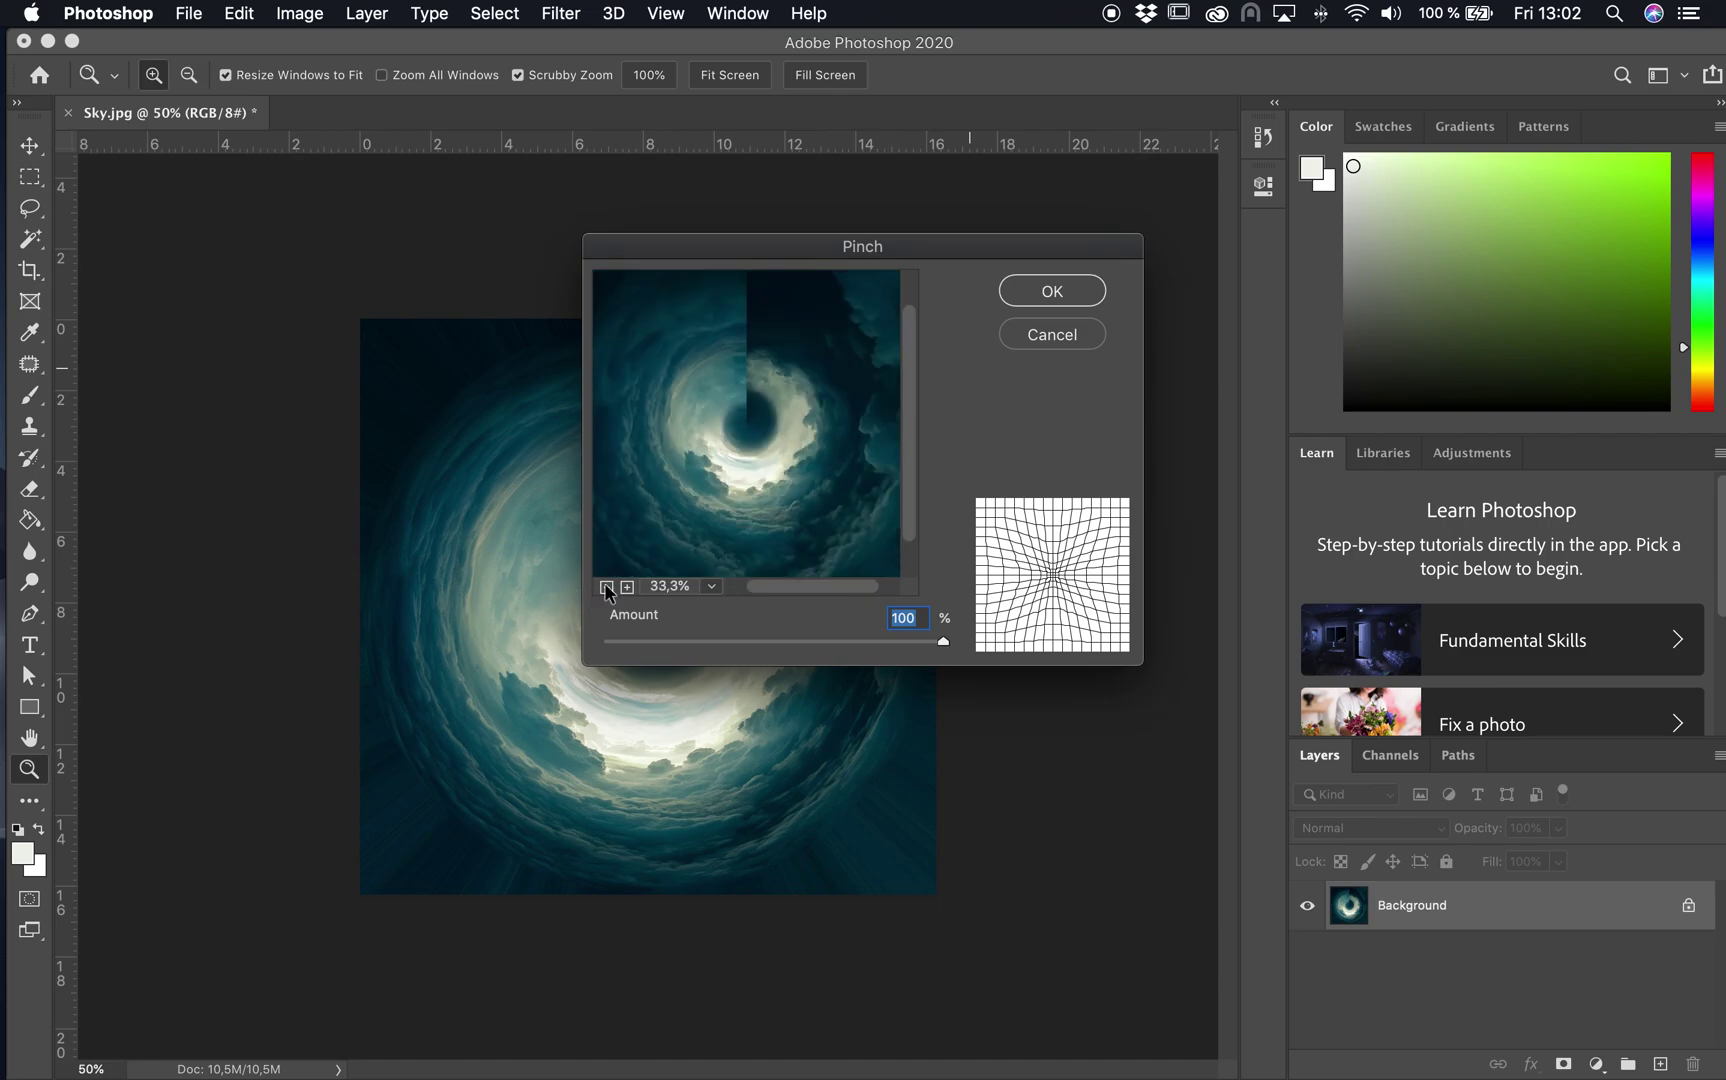
{"action": "mouse_move", "coordinate": [933, 644]}
{"action": "left_mouse_down"}
{"action": "mouse_move", "coordinate": [600, 645]}
{"action": "mouse_move", "coordinate": [949, 637]}
{"action": "left_mouse_up"}
{"action": "left_click", "coordinate": [1043, 294]}
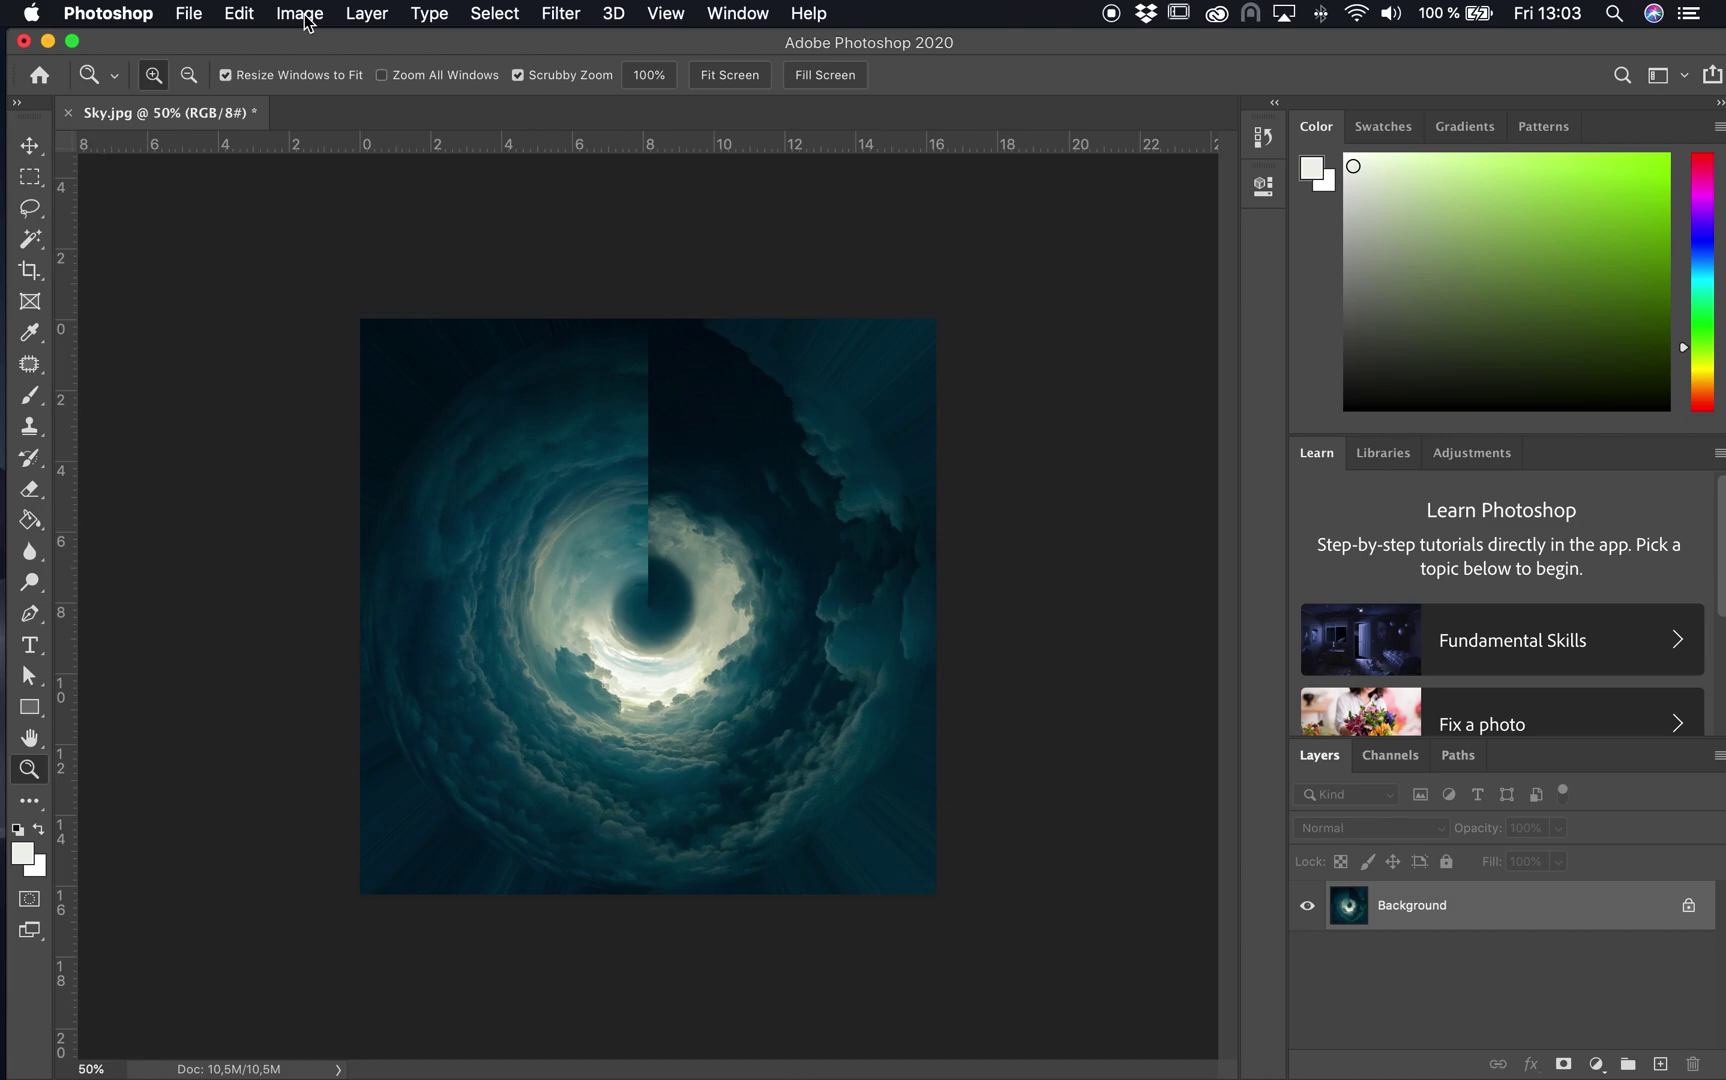
Step: Rotate the image 90° clockwise via Image > Image Rotation
{"action": "left_click", "coordinate": [304, 16]}
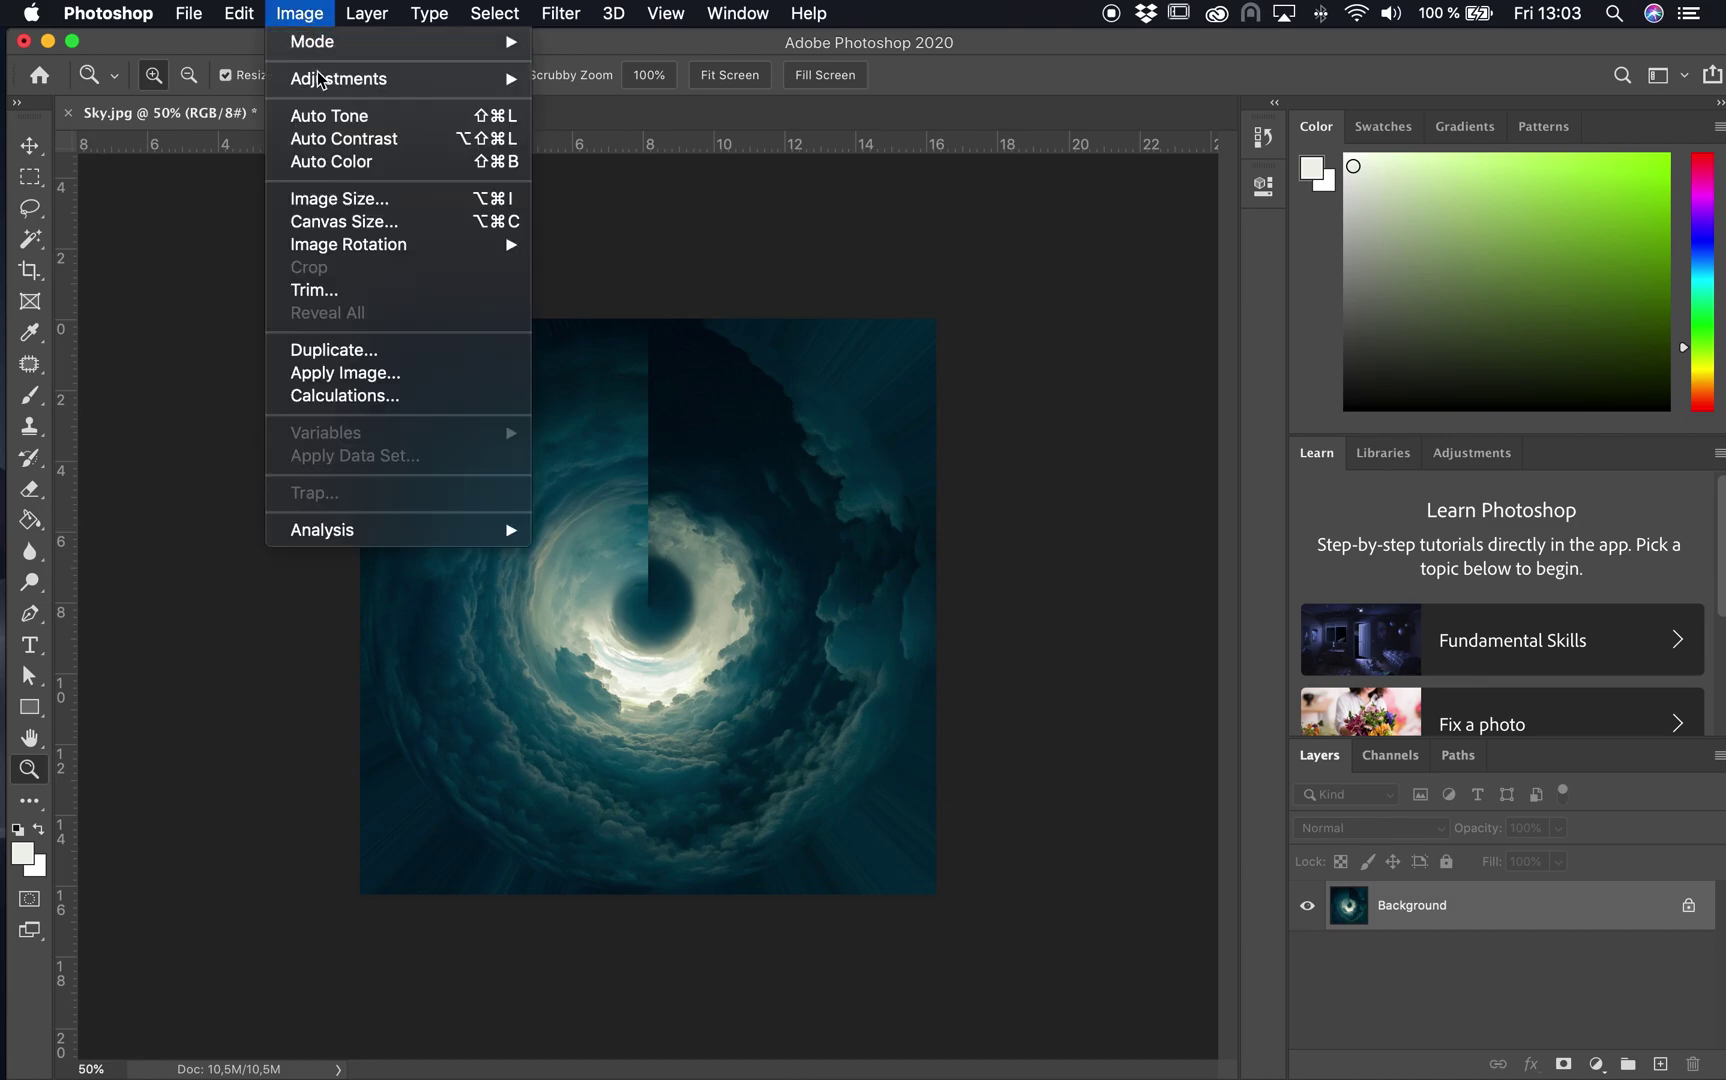
{"action": "mouse_move", "coordinate": [401, 247]}
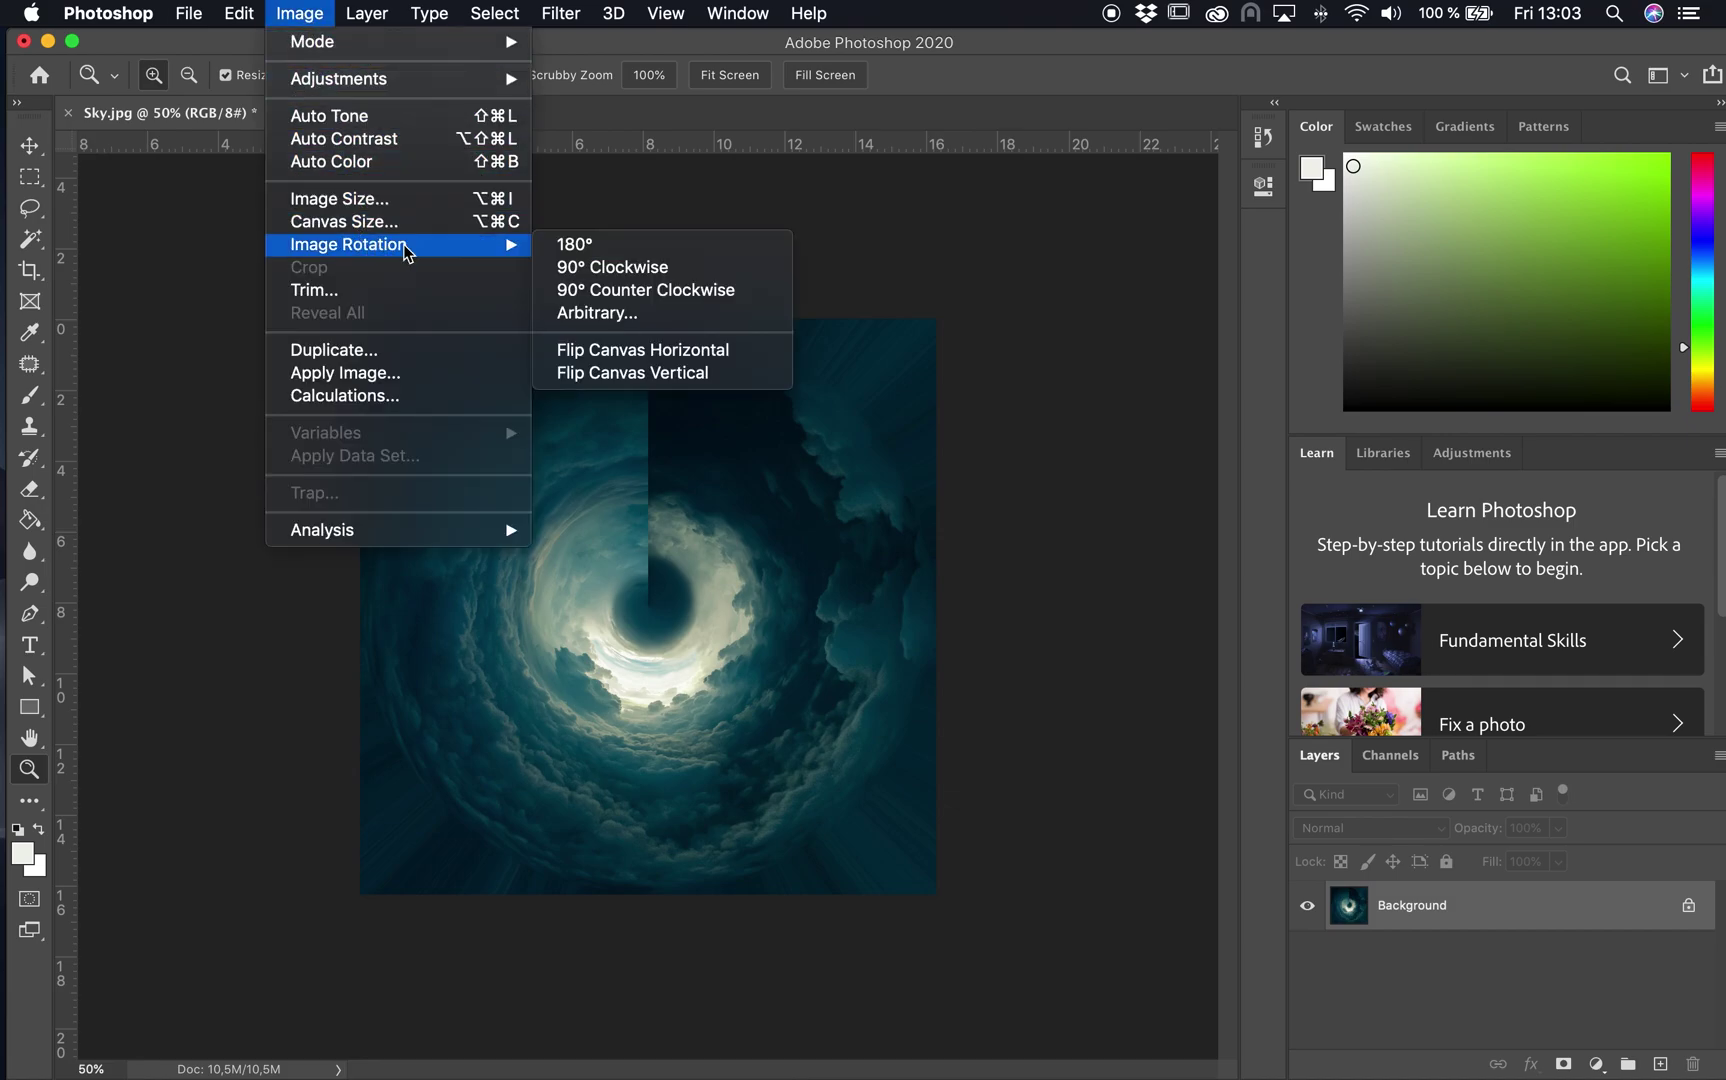
{"action": "left_click", "coordinate": [695, 268]}
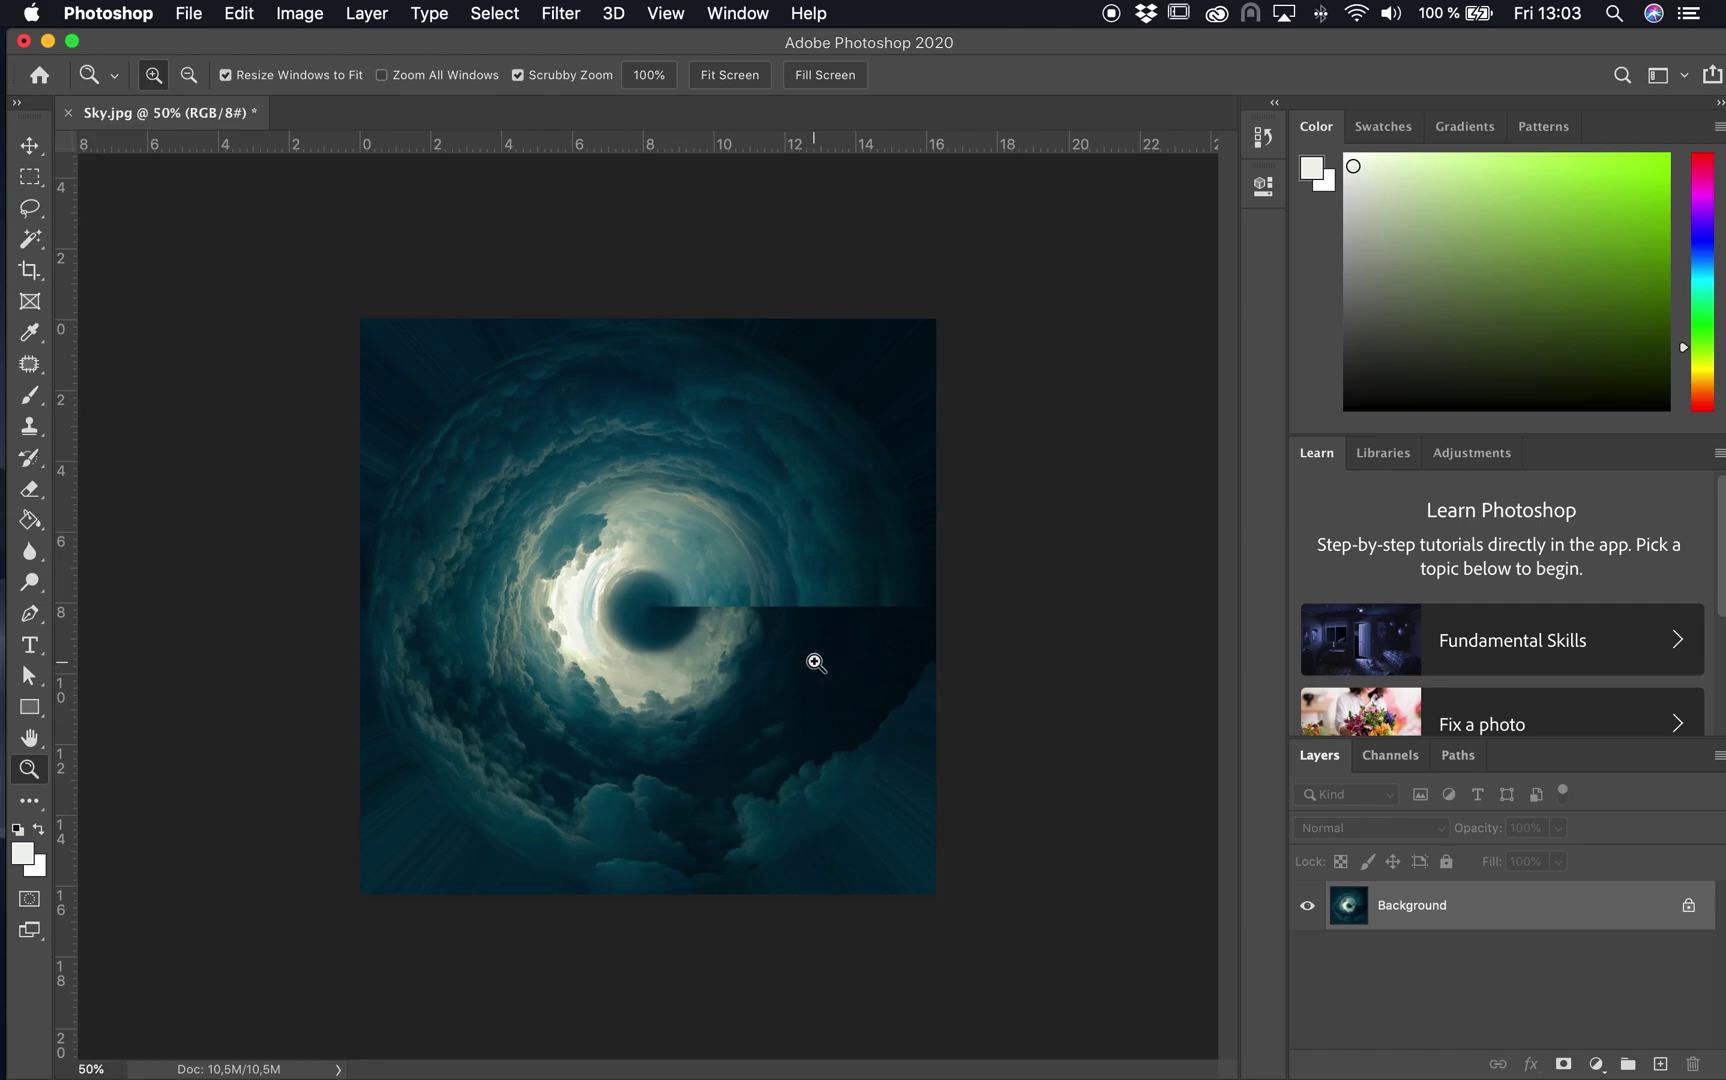
Step: Patch the seam next to the tunnel centre with nearby cloud texture, then deselect
{"action": "left_click", "coordinate": [29, 368]}
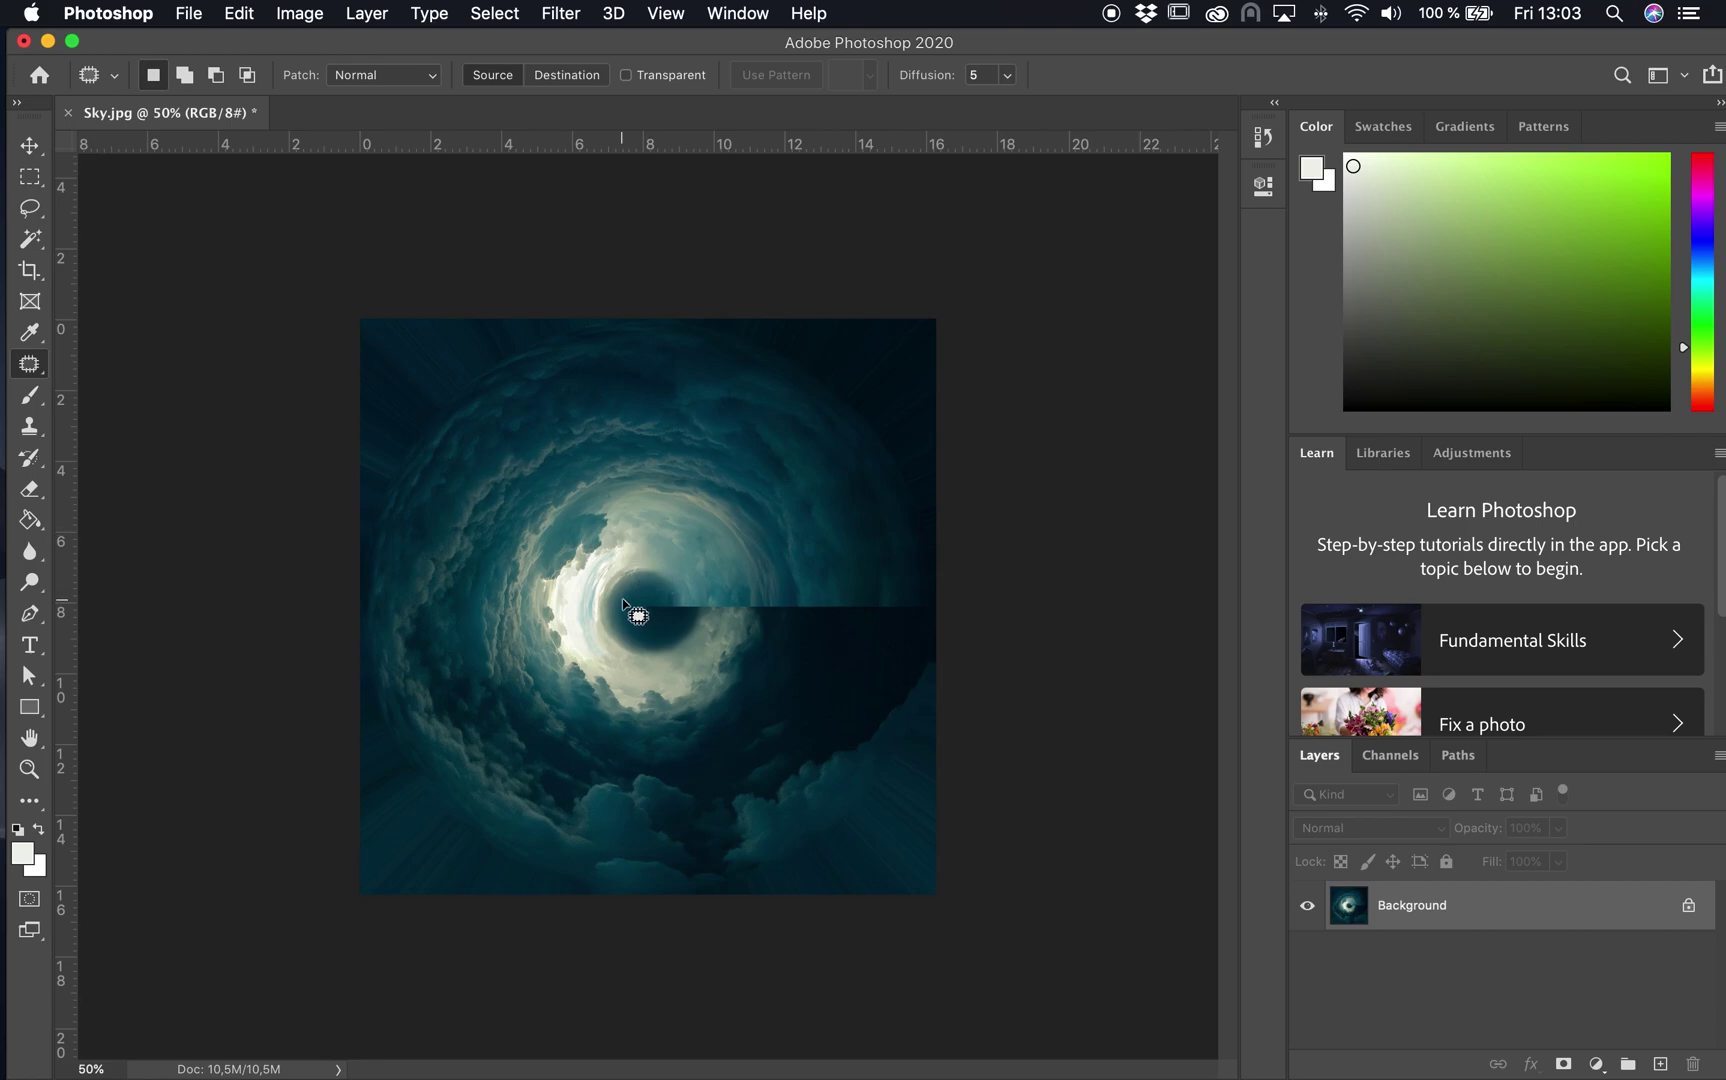
{"action": "mouse_move", "coordinate": [634, 599]}
{"action": "left_mouse_down"}
{"action": "mouse_move", "coordinate": [752, 587]}
{"action": "mouse_move", "coordinate": [779, 617]}
{"action": "mouse_move", "coordinate": [760, 643]}
{"action": "mouse_move", "coordinate": [676, 645]}
{"action": "mouse_move", "coordinate": [627, 627]}
{"action": "mouse_move", "coordinate": [621, 602]}
{"action": "left_mouse_up"}
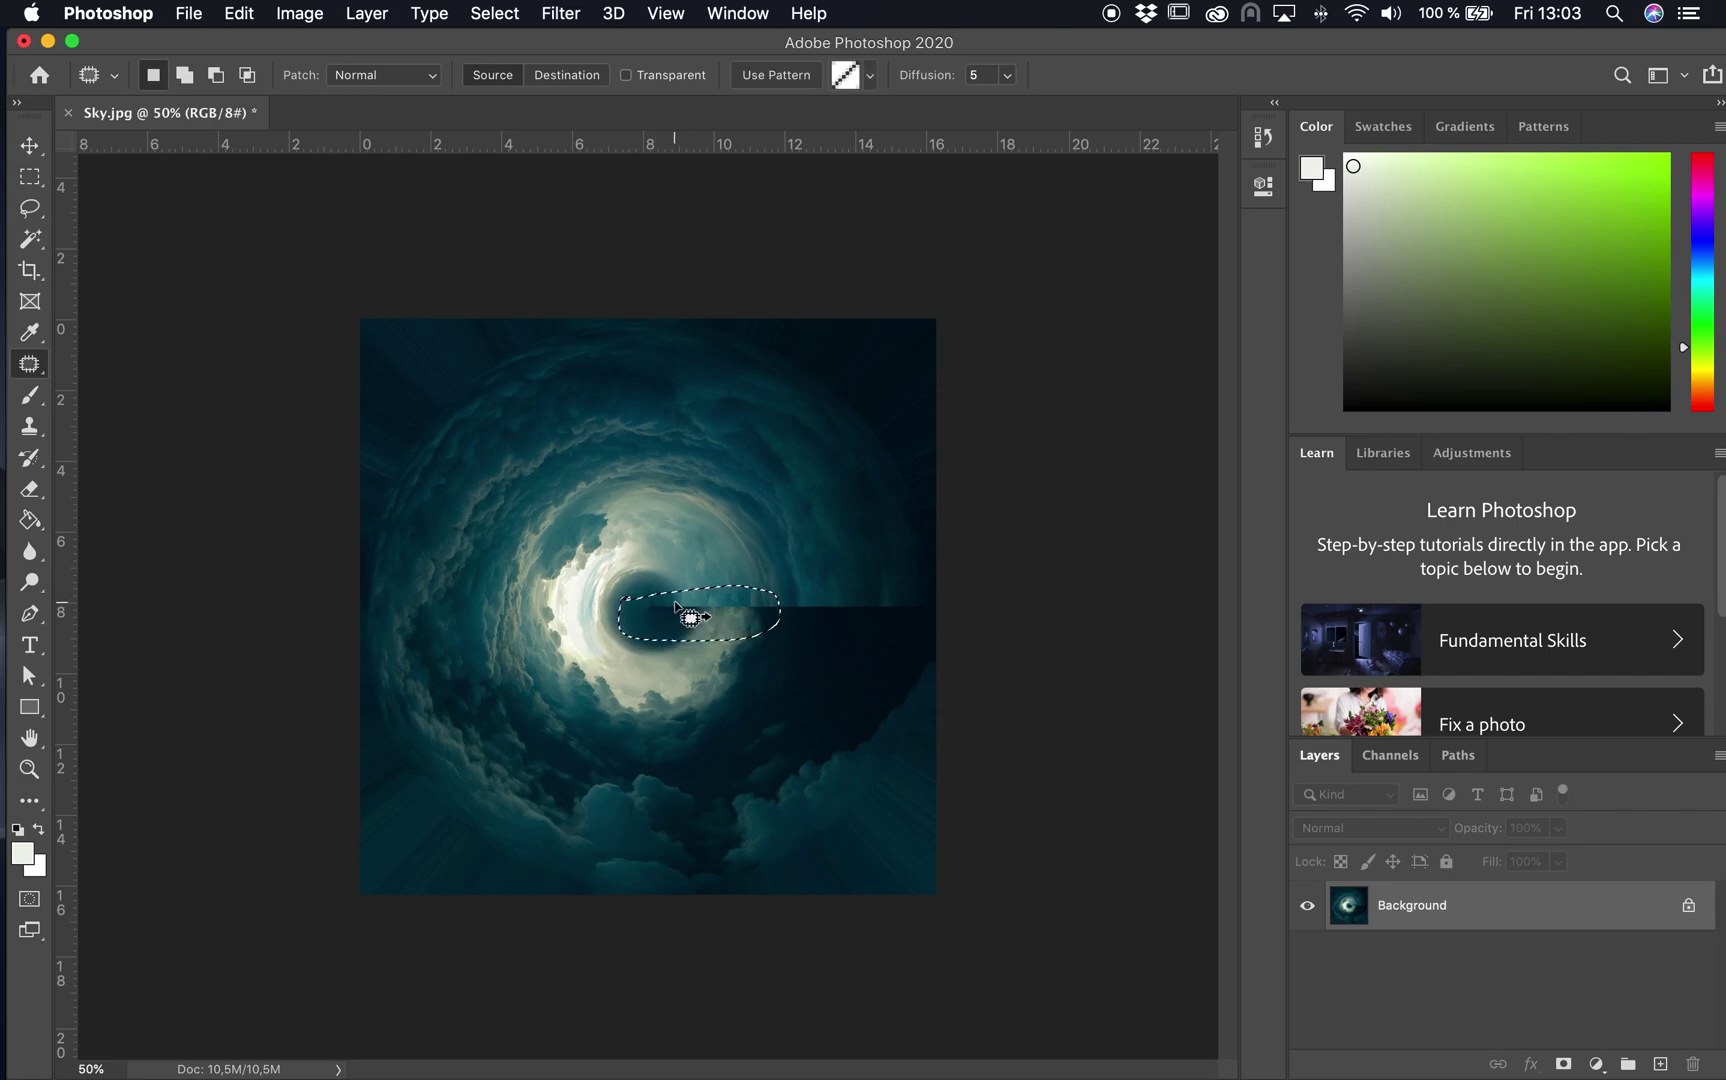
{"action": "mouse_move", "coordinate": [678, 609]}
{"action": "left_mouse_down"}
{"action": "mouse_move", "coordinate": [700, 622]}
{"action": "mouse_move", "coordinate": [660, 578]}
{"action": "mouse_move", "coordinate": [711, 588]}
{"action": "mouse_move", "coordinate": [705, 624]}
{"action": "mouse_move", "coordinate": [694, 588]}
{"action": "left_mouse_up"}
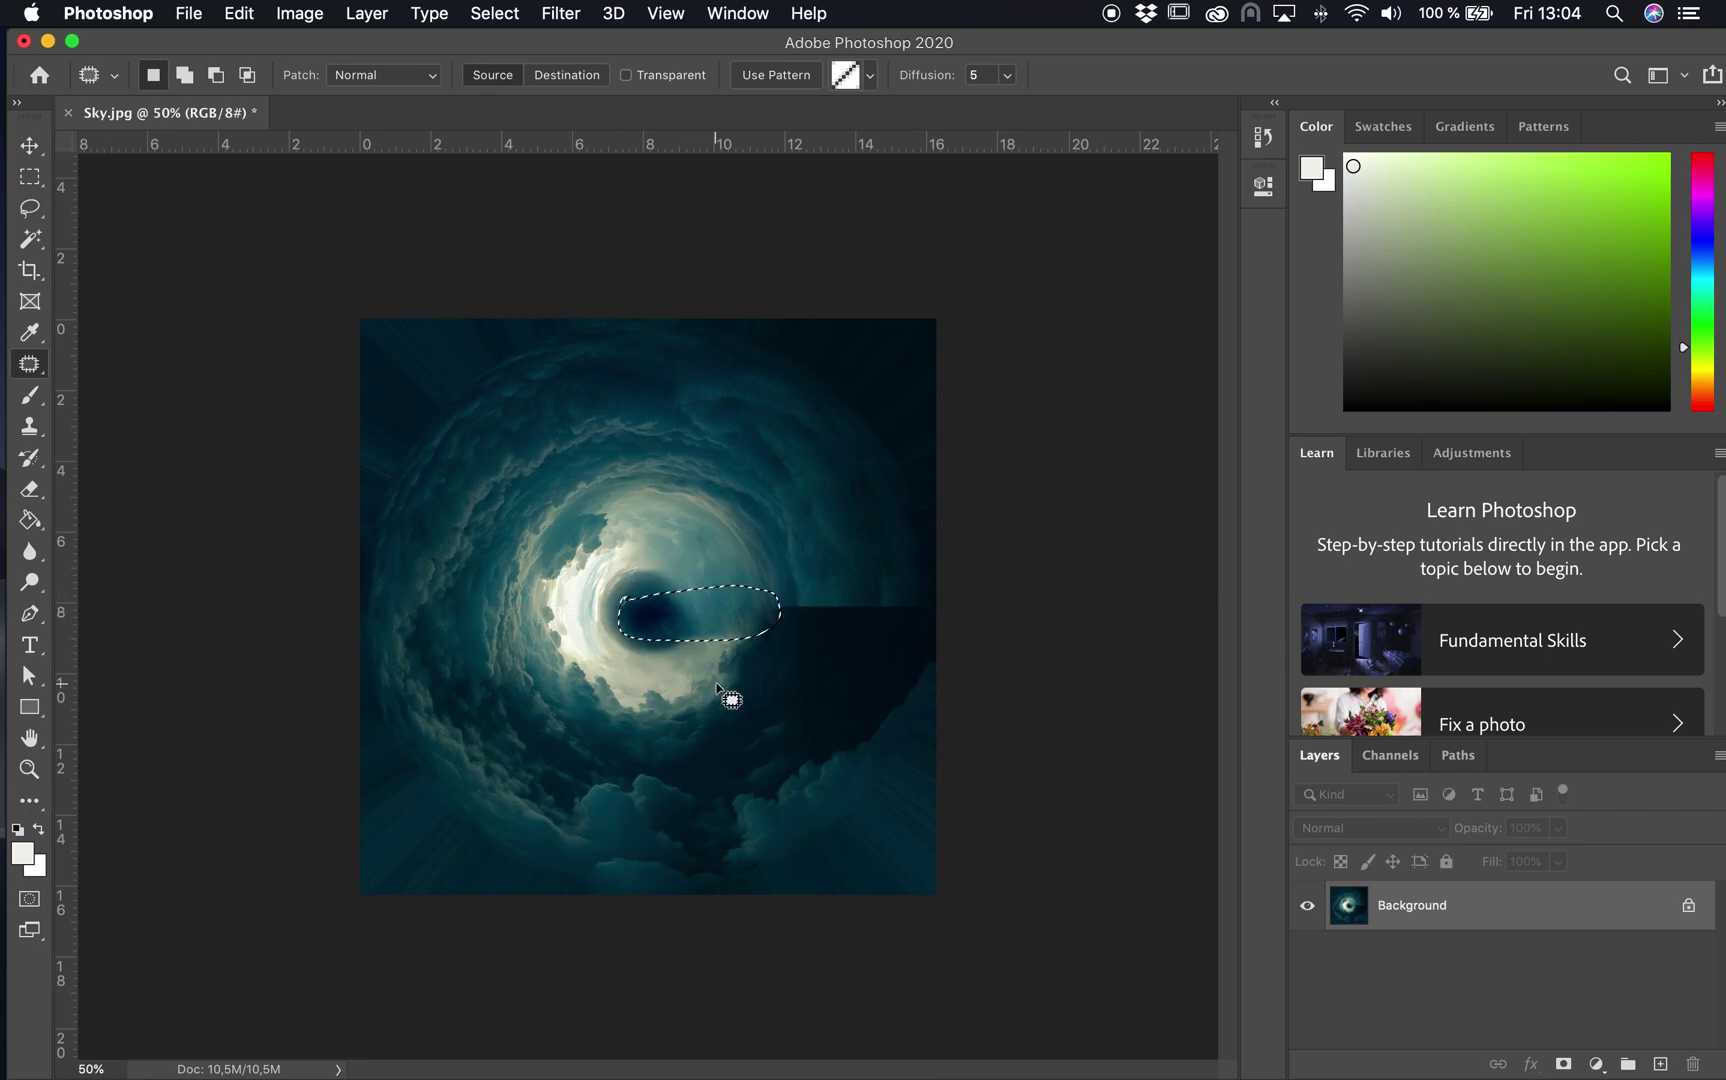
{"action": "key", "text": "w"}
{"action": "key", "text": "super+d"}
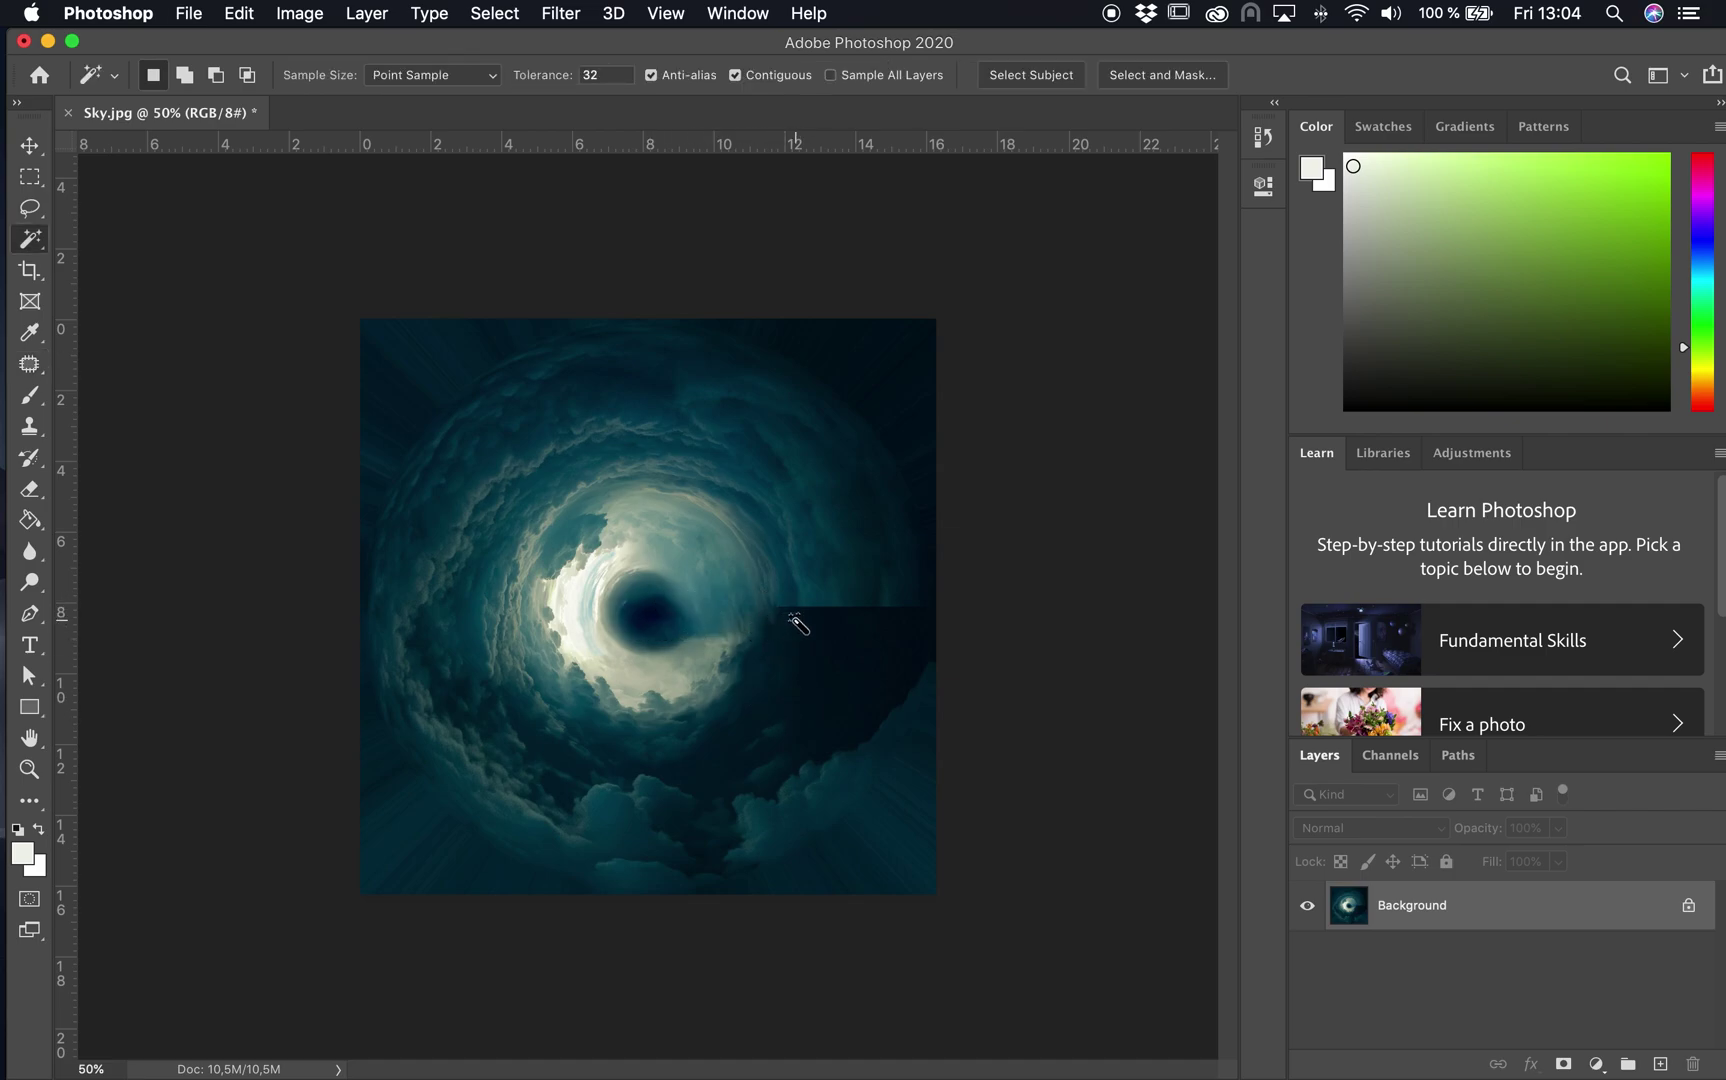
Step: Patch the remaining seam stretches out to the right edge with clean clouds
{"action": "left_click", "coordinate": [30, 366]}
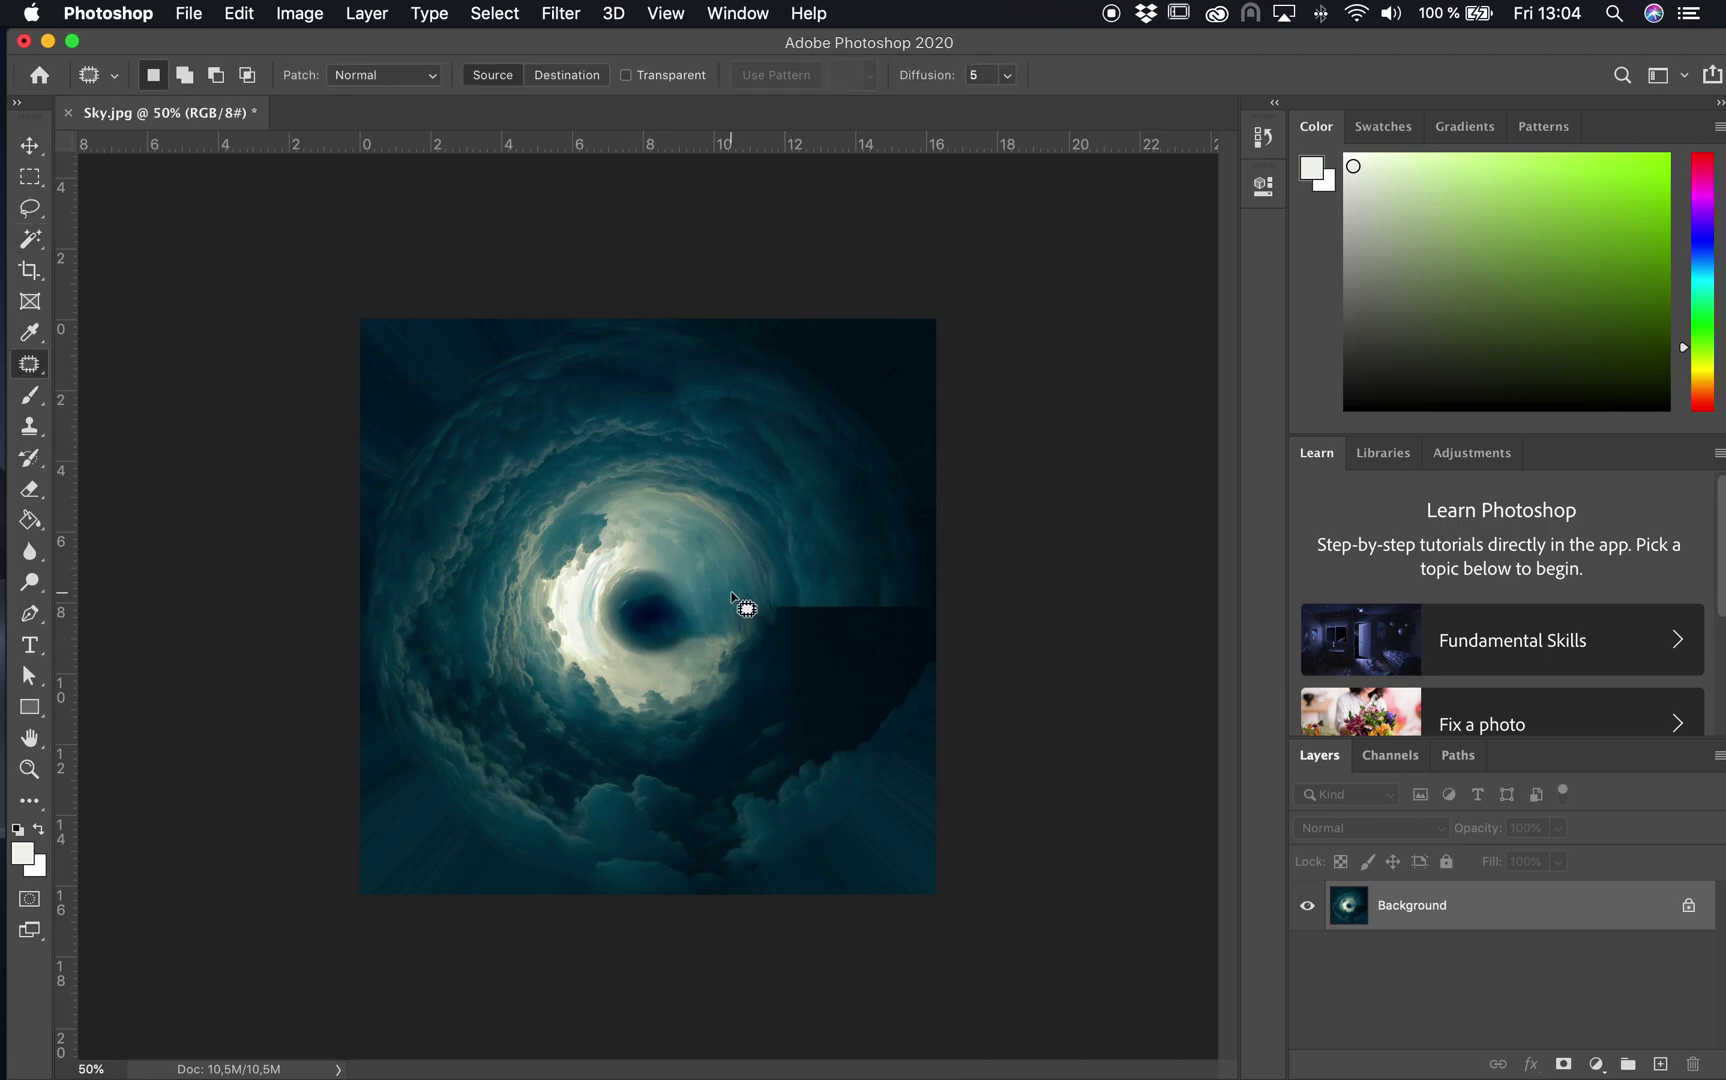
{"action": "mouse_move", "coordinate": [731, 591]}
{"action": "left_mouse_down"}
{"action": "mouse_move", "coordinate": [882, 586]}
{"action": "mouse_move", "coordinate": [888, 622]}
{"action": "mouse_move", "coordinate": [776, 636]}
{"action": "mouse_move", "coordinate": [732, 618]}
{"action": "mouse_move", "coordinate": [738, 593]}
{"action": "mouse_move", "coordinate": [813, 570]}
{"action": "left_mouse_up"}
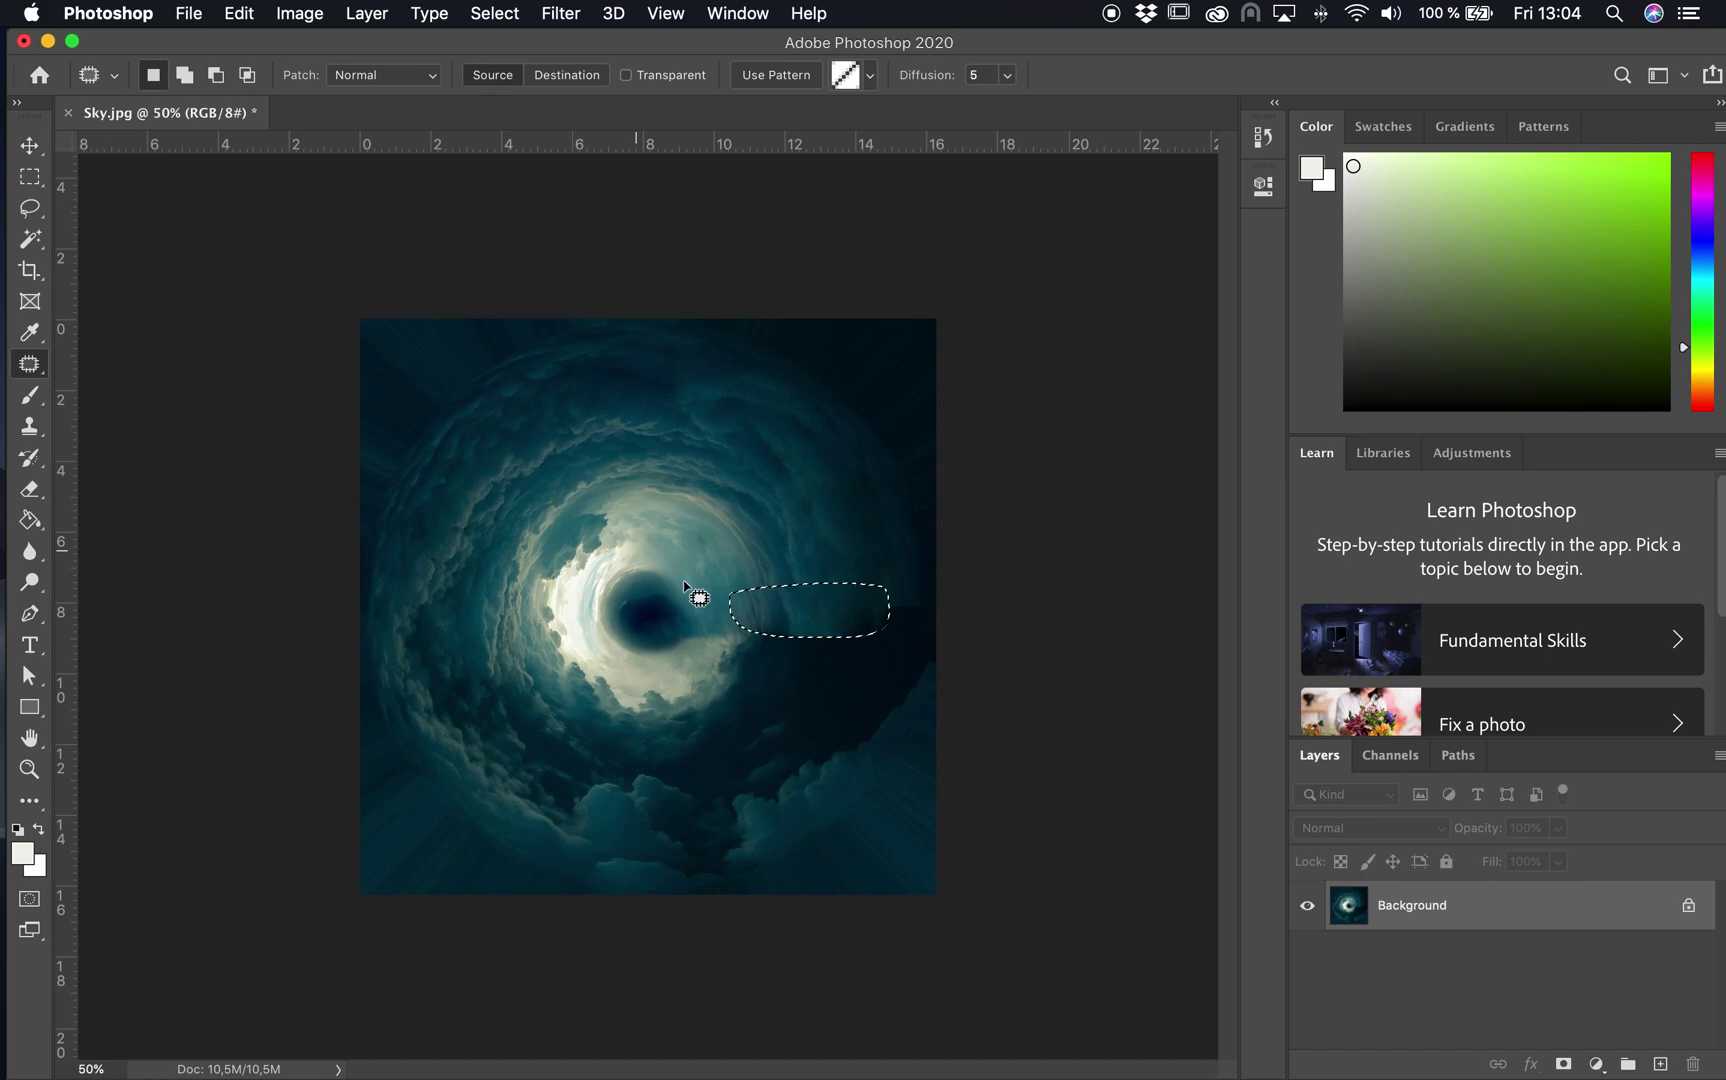
{"action": "key", "text": "super+d"}
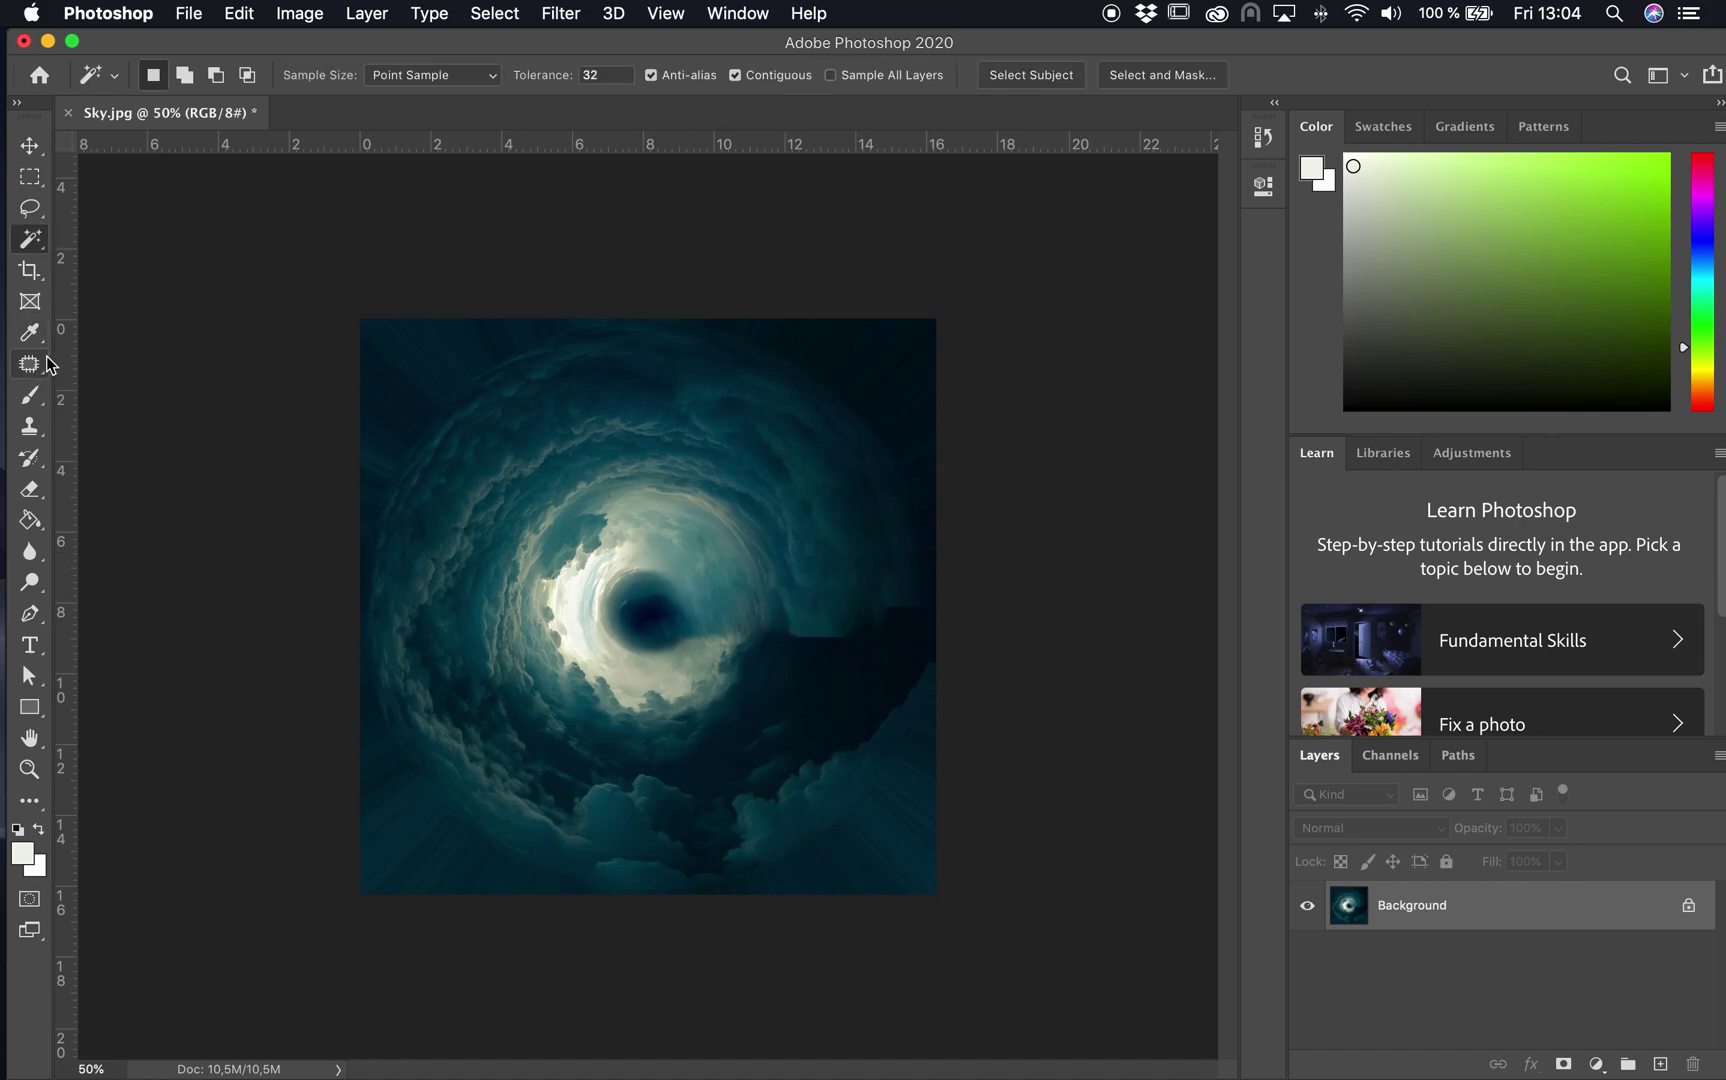
{"action": "mouse_move", "coordinate": [838, 579]}
{"action": "left_mouse_down"}
{"action": "mouse_move", "coordinate": [929, 654]}
{"action": "mouse_move", "coordinate": [805, 673]}
{"action": "mouse_move", "coordinate": [761, 582]}
{"action": "mouse_move", "coordinate": [840, 582]}
{"action": "left_mouse_up"}
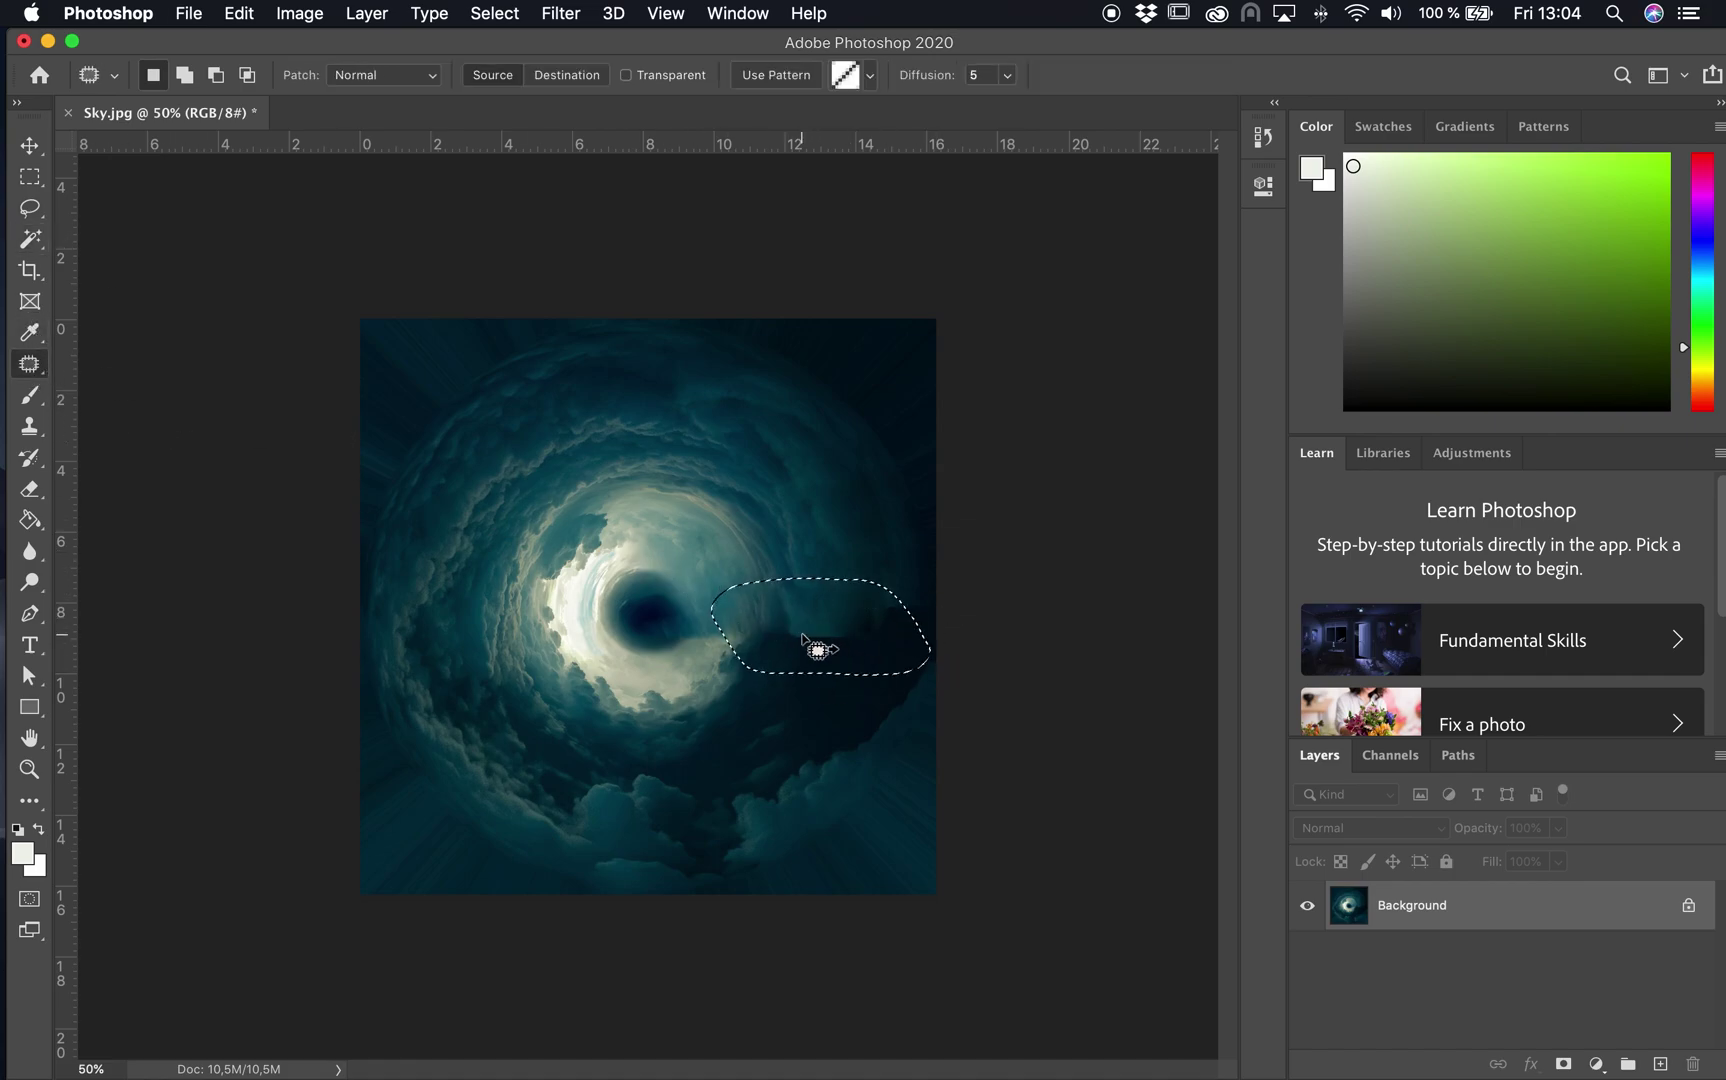
{"action": "mouse_move", "coordinate": [821, 647]}
{"action": "left_mouse_down"}
{"action": "mouse_move", "coordinate": [824, 570]}
{"action": "mouse_move", "coordinate": [990, 598]}
{"action": "mouse_move", "coordinate": [882, 588]}
{"action": "mouse_move", "coordinate": [872, 485]}
{"action": "left_mouse_up"}
{"action": "key", "text": "super+d"}
{"action": "mouse_move", "coordinate": [900, 600]}
{"action": "left_mouse_down"}
{"action": "mouse_move", "coordinate": [902, 617]}
{"action": "mouse_move", "coordinate": [903, 583]}
{"action": "left_mouse_up"}
{"action": "left_click", "coordinate": [30, 176]}
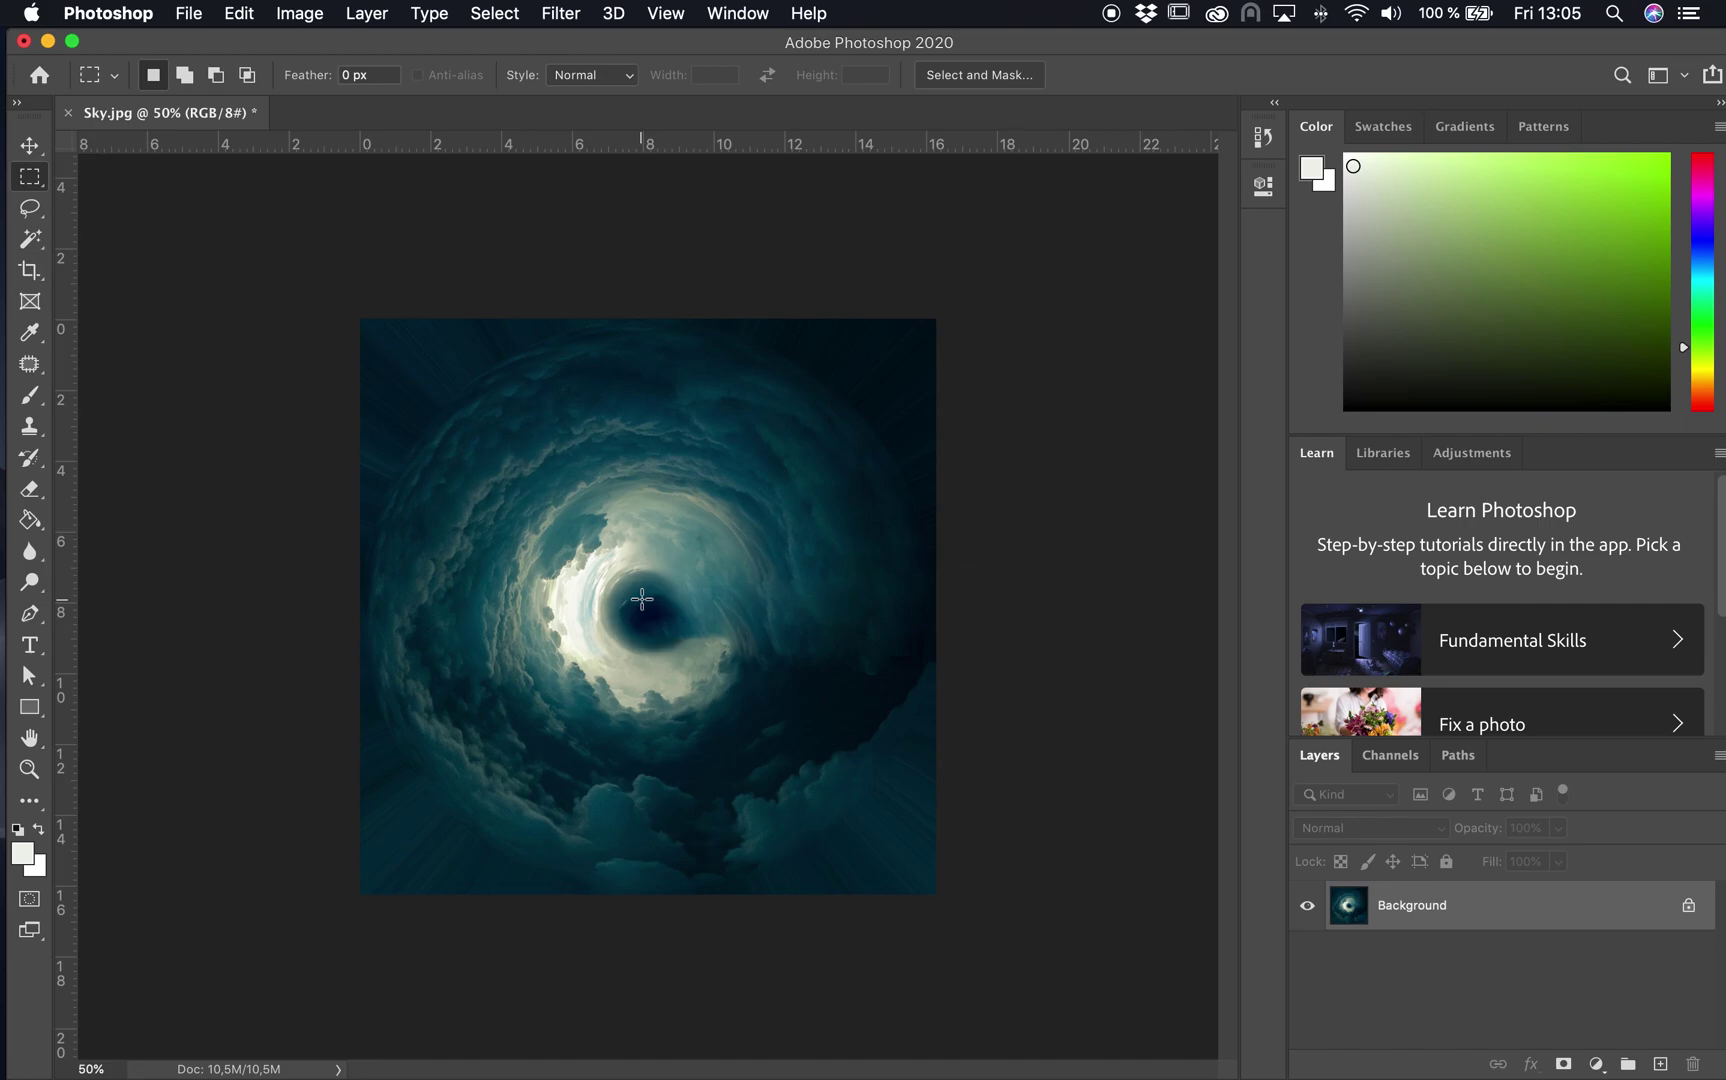
Step: Patch the dark hole at the tunnel centre with bright clouds and deselect
{"action": "left_click", "coordinate": [30, 364]}
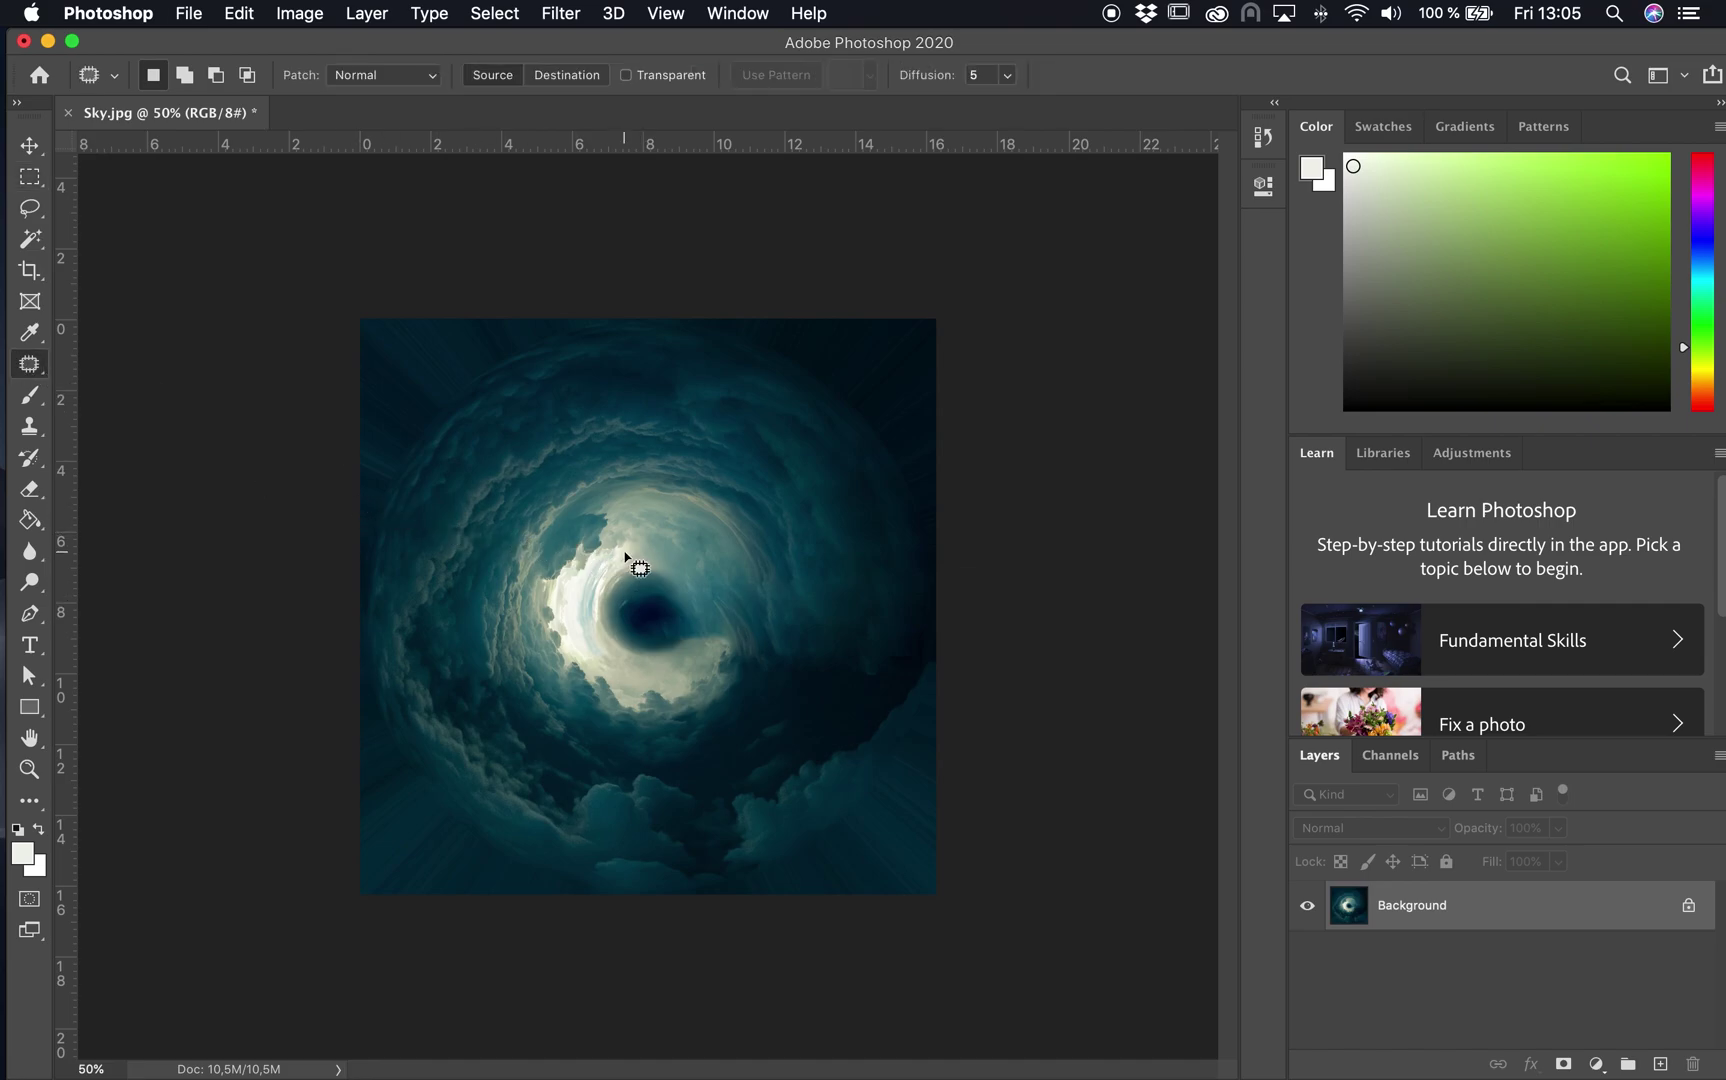
{"action": "mouse_move", "coordinate": [624, 552]}
{"action": "left_mouse_down"}
{"action": "mouse_move", "coordinate": [663, 554]}
{"action": "mouse_move", "coordinate": [613, 556]}
{"action": "mouse_move", "coordinate": [581, 606]}
{"action": "mouse_move", "coordinate": [601, 646]}
{"action": "mouse_move", "coordinate": [715, 655]}
{"action": "mouse_move", "coordinate": [726, 612]}
{"action": "mouse_move", "coordinate": [712, 578]}
{"action": "mouse_move", "coordinate": [640, 552]}
{"action": "mouse_move", "coordinate": [662, 600]}
{"action": "mouse_move", "coordinate": [693, 580]}
{"action": "mouse_move", "coordinate": [632, 616]}
{"action": "mouse_move", "coordinate": [593, 615]}
{"action": "mouse_move", "coordinate": [566, 589]}
{"action": "mouse_move", "coordinate": [589, 577]}
{"action": "mouse_move", "coordinate": [632, 597]}
{"action": "mouse_move", "coordinate": [614, 561]}
{"action": "mouse_move", "coordinate": [652, 611]}
{"action": "mouse_move", "coordinate": [662, 592]}
{"action": "mouse_move", "coordinate": [675, 612]}
{"action": "mouse_move", "coordinate": [652, 630]}
{"action": "mouse_move", "coordinate": [670, 590]}
{"action": "mouse_move", "coordinate": [627, 661]}
{"action": "left_mouse_up"}
{"action": "key", "text": "w"}
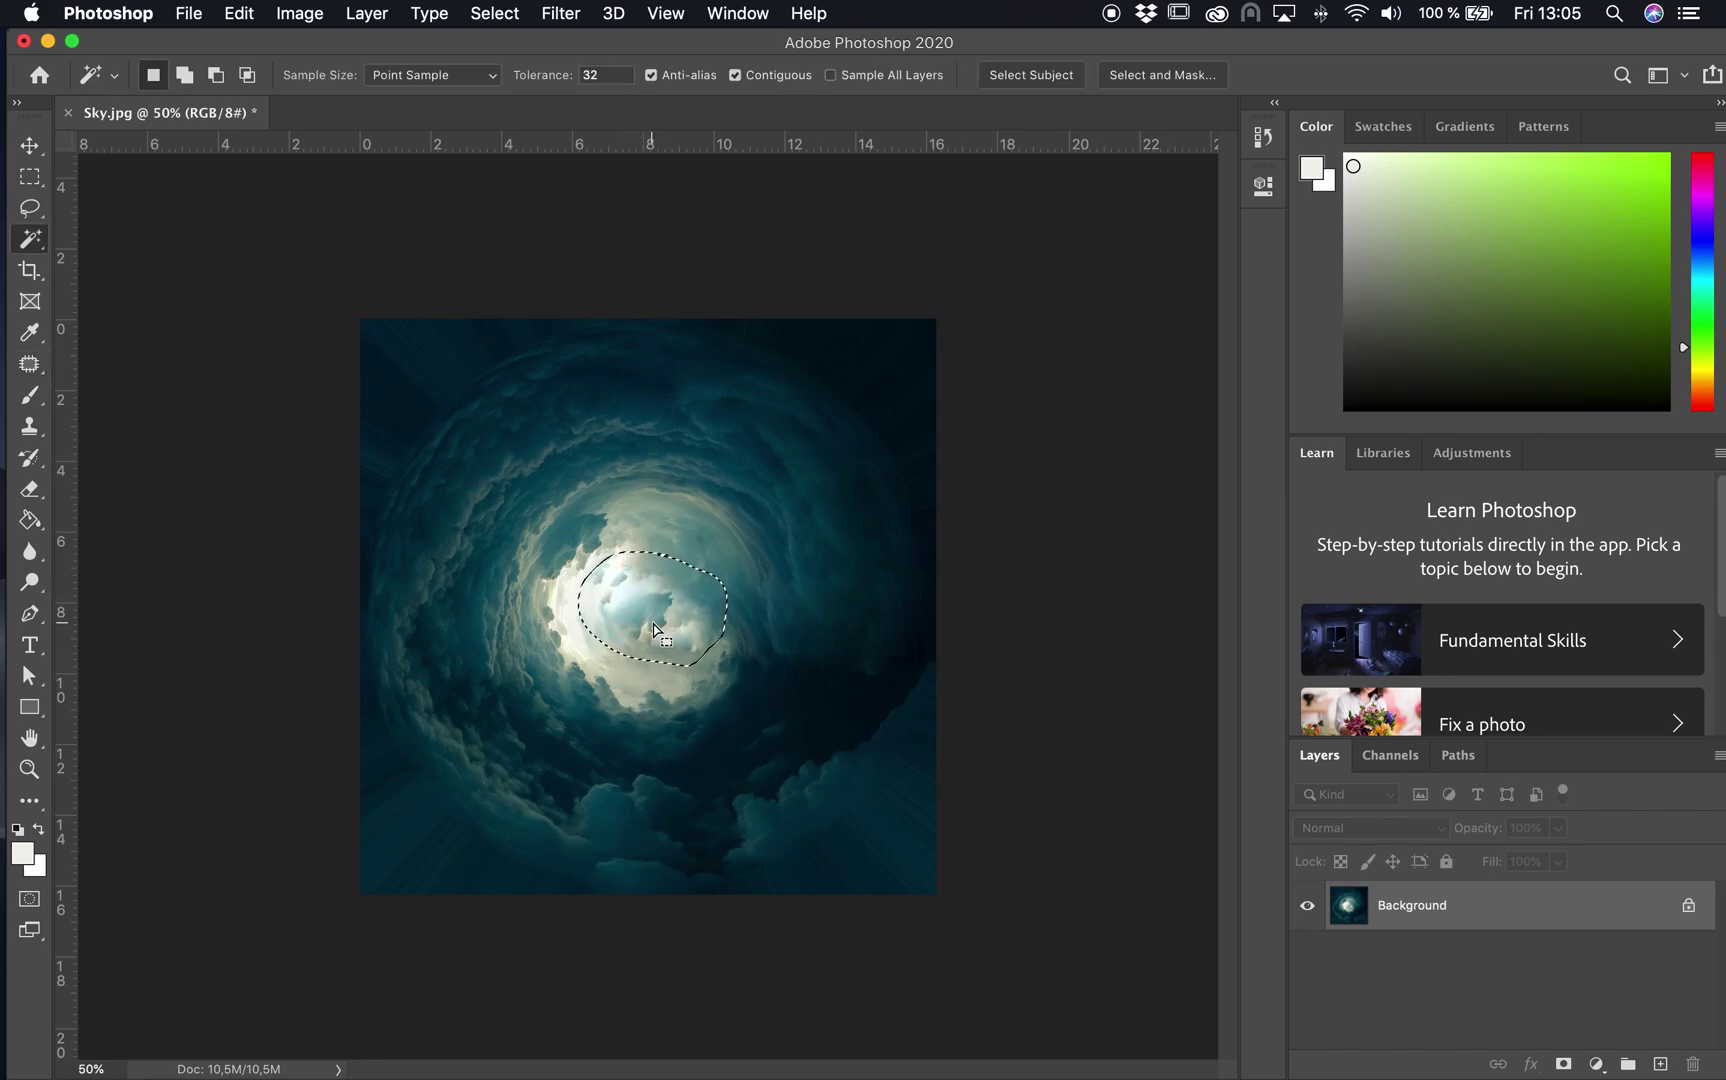
{"action": "key", "text": "cmd+d"}
Step: Add Layer 1 and fill it with dark navy sampled from the image's top-right corner
{"action": "left_click", "coordinate": [1661, 1064]}
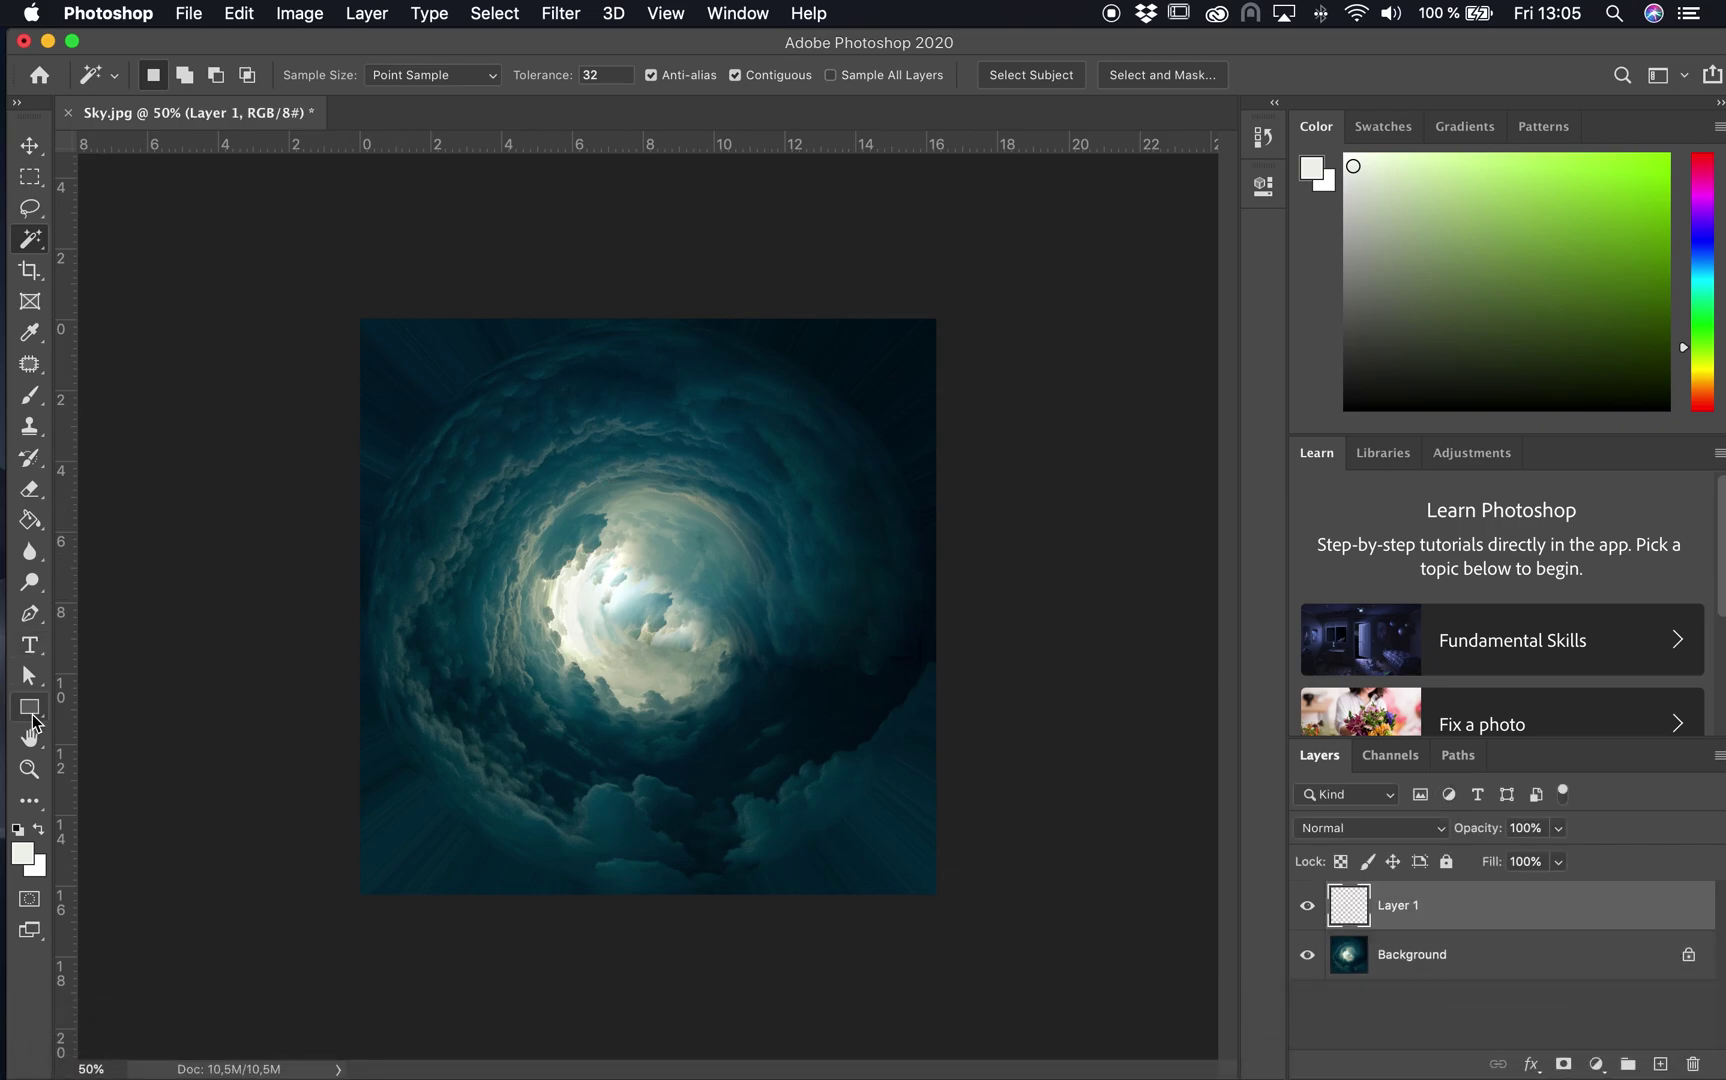
{"action": "left_click", "coordinate": [29, 521]}
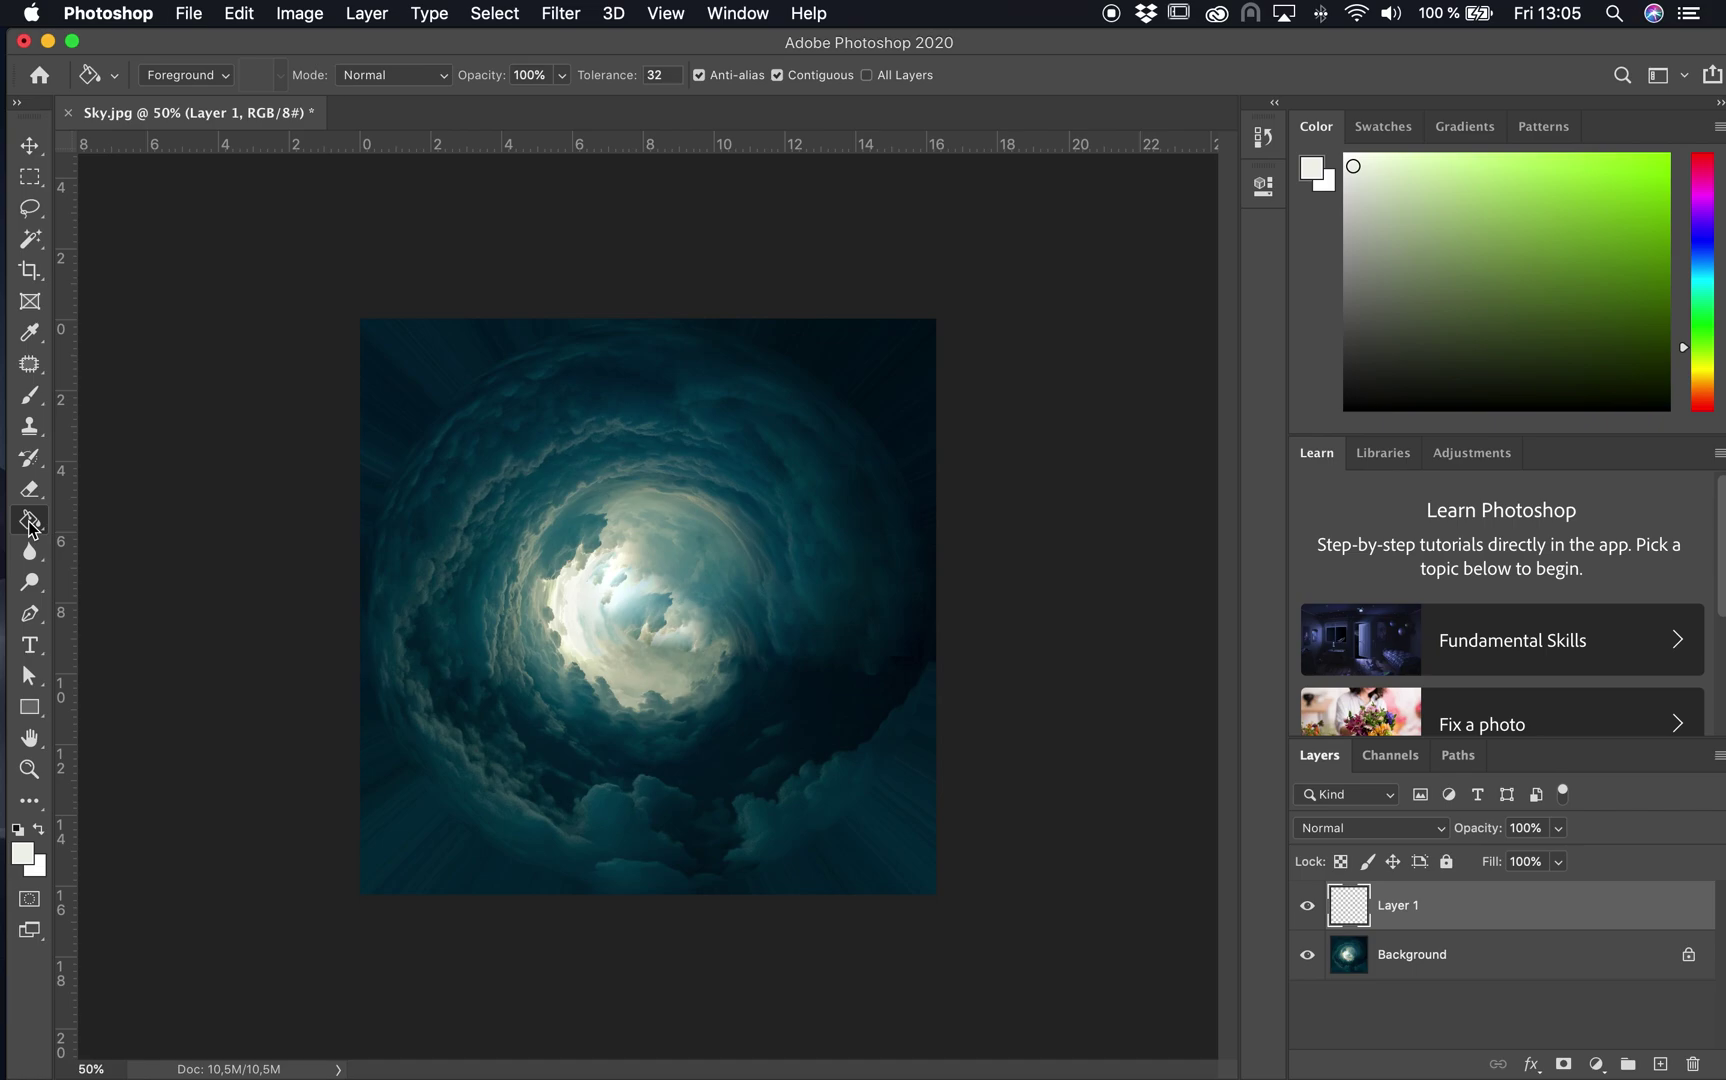
{"action": "left_click", "coordinate": [24, 852]}
{"action": "left_click_drag", "start_coordinate": [1215, 648], "coordinate": [1283, 666]}
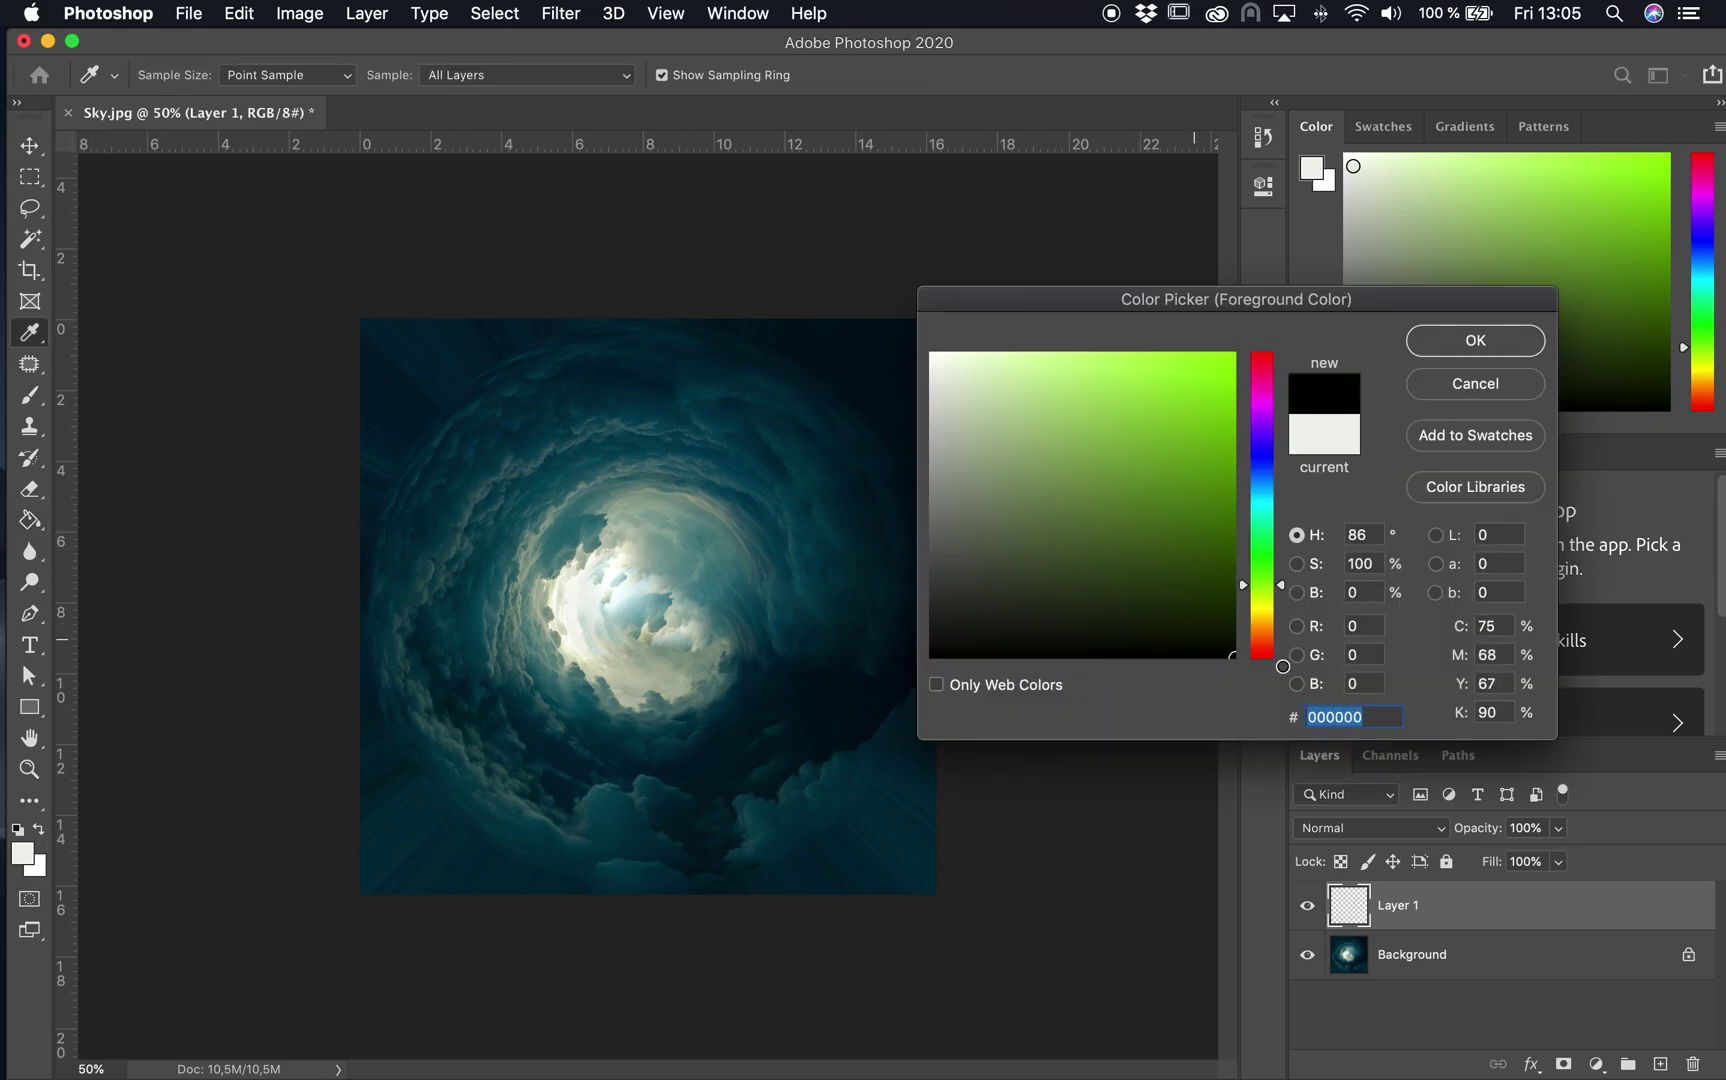
{"action": "left_click", "coordinate": [1474, 343]}
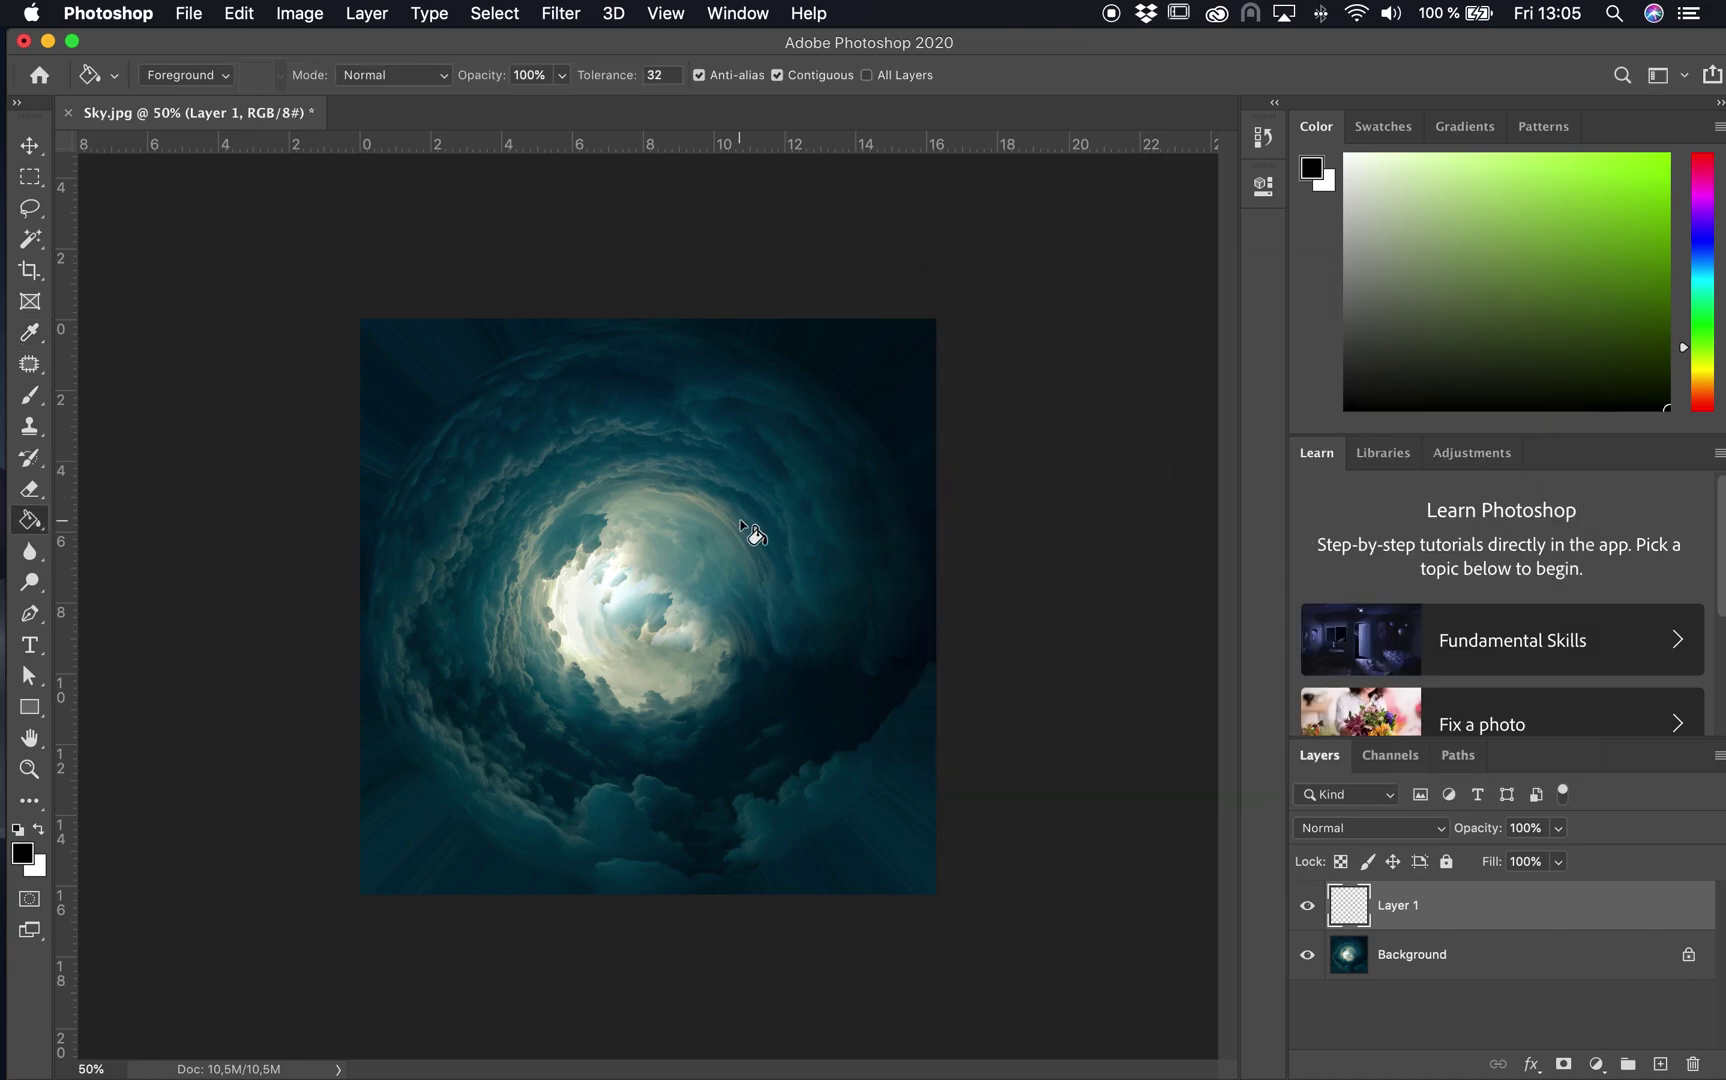
{"action": "key", "text": "i"}
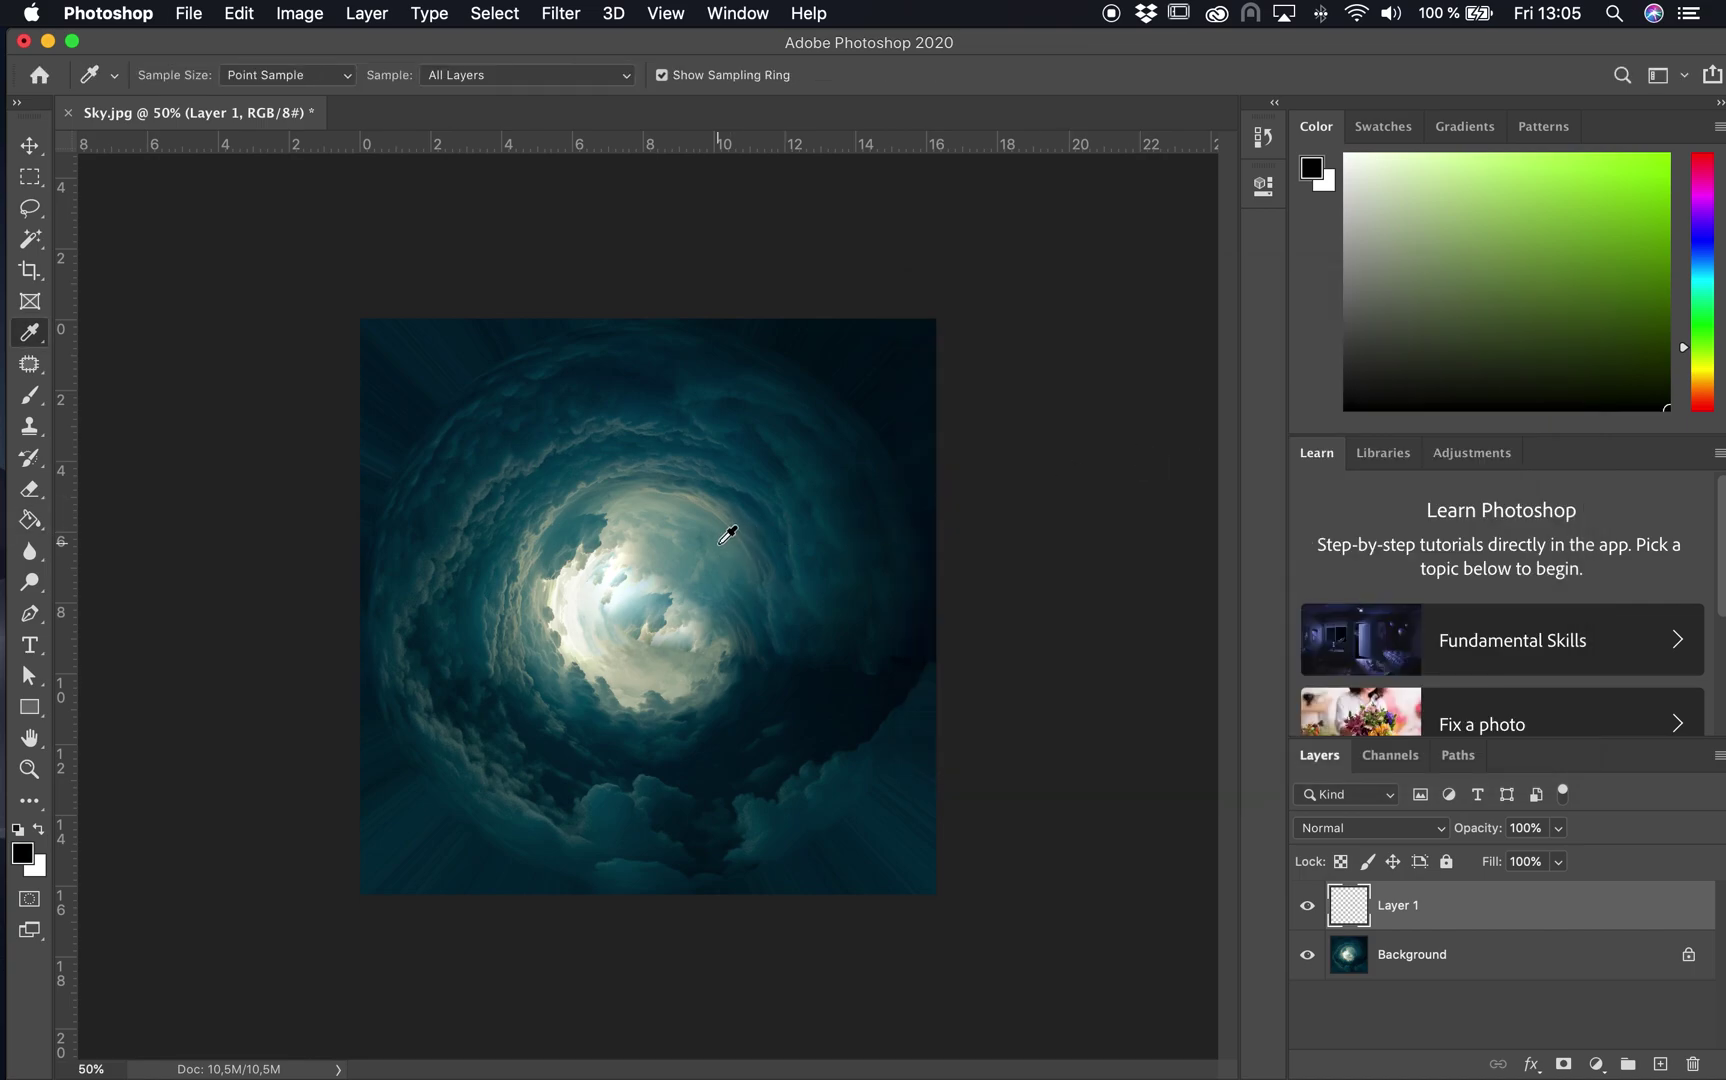
{"action": "left_click", "coordinate": [877, 352]}
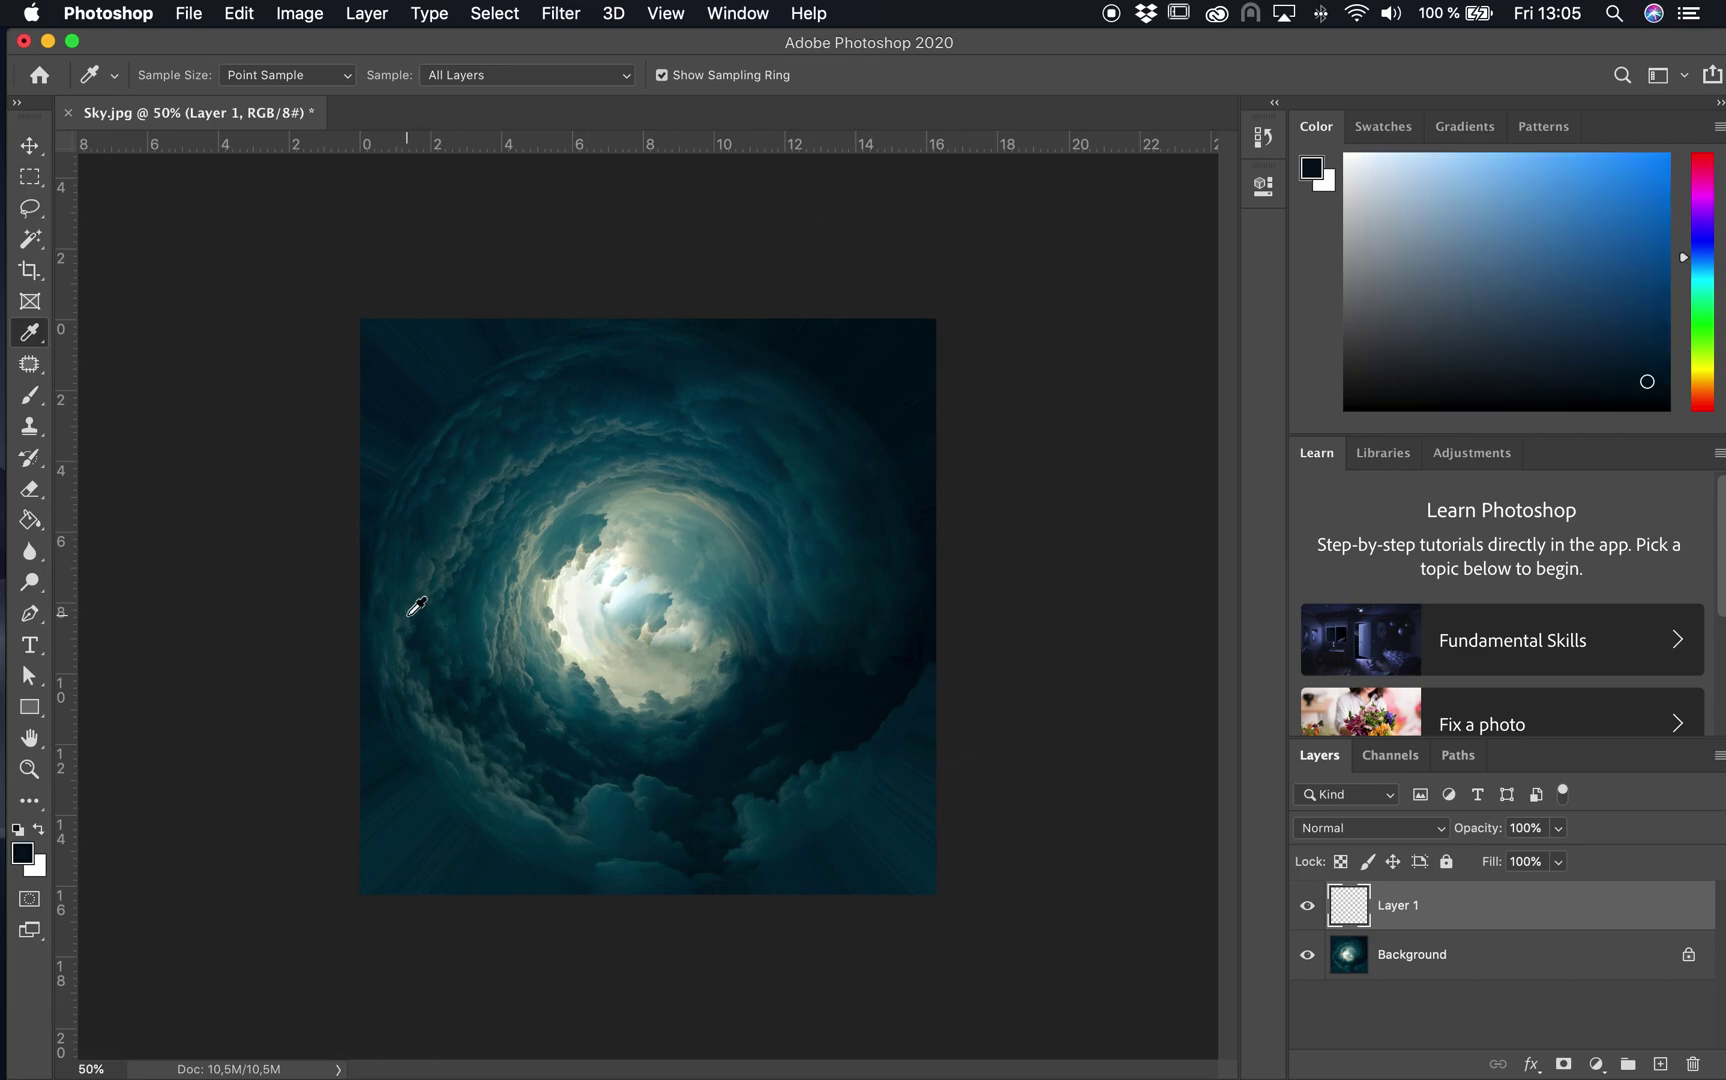
{"action": "left_click", "coordinate": [30, 520]}
{"action": "left_click", "coordinate": [638, 494]}
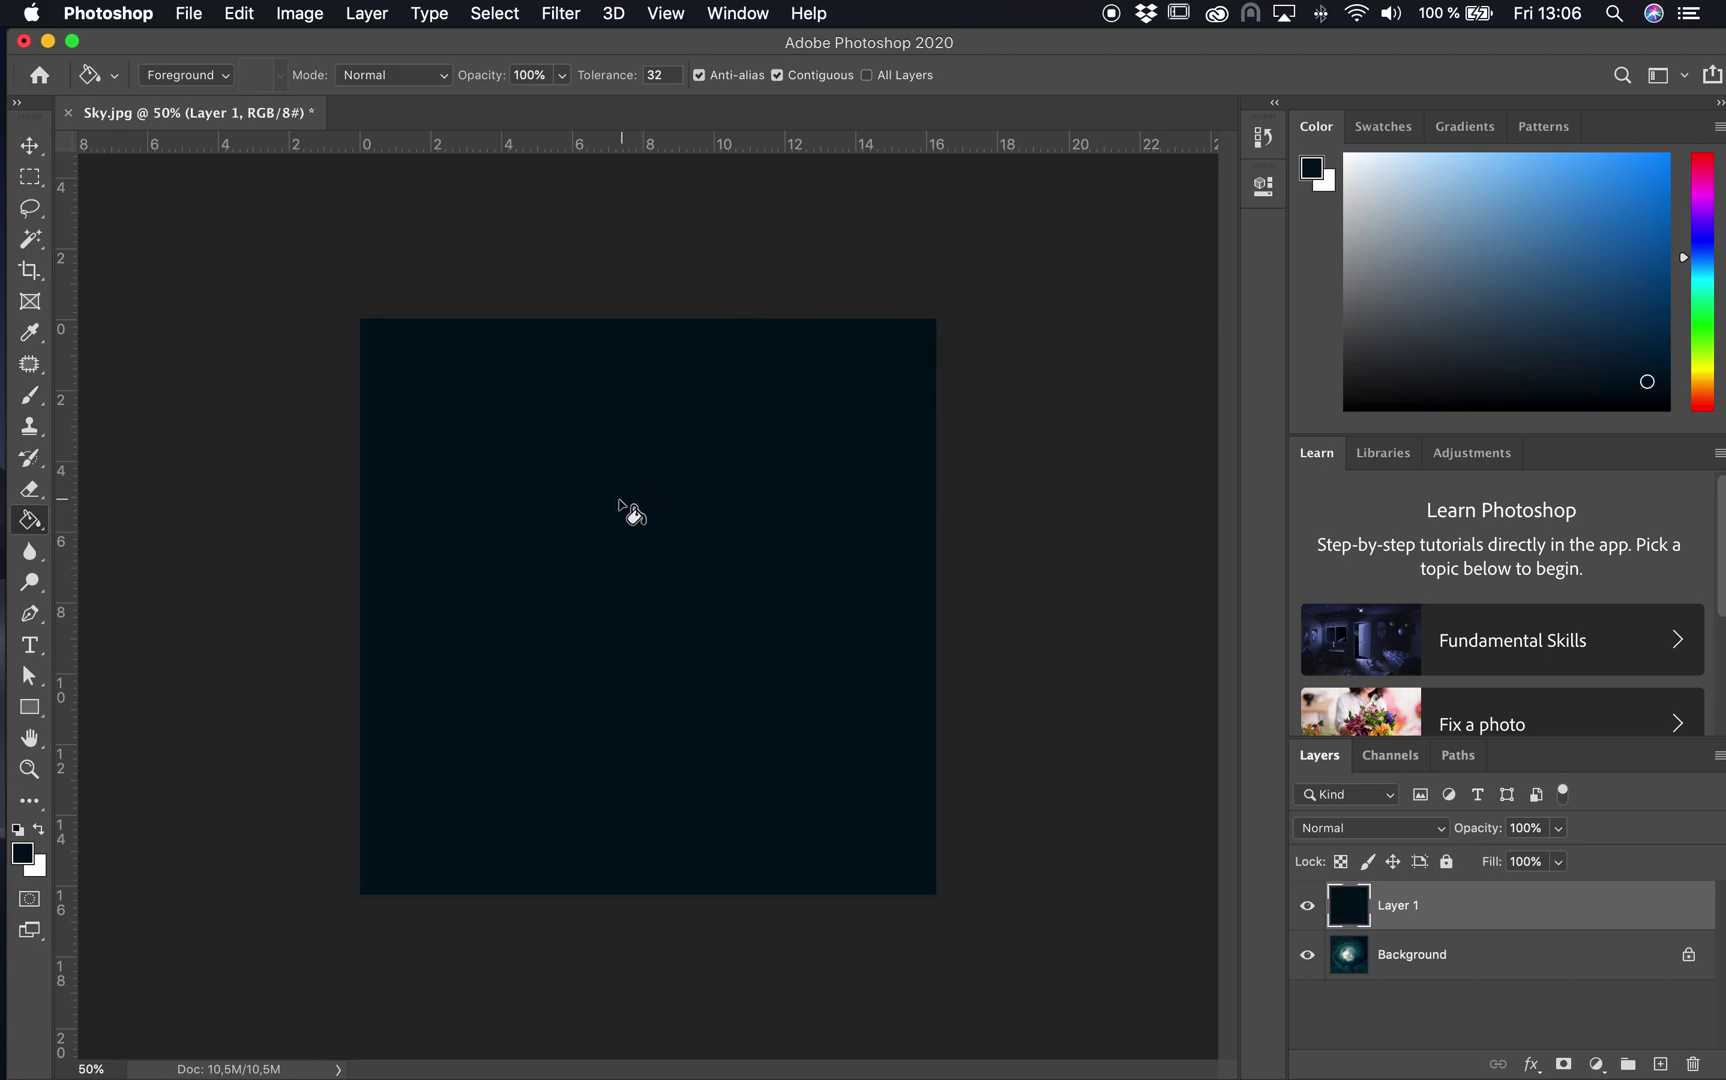
Step: Lower Layer 1's fill to 51% so the clouds show through
{"action": "key", "text": "e"}
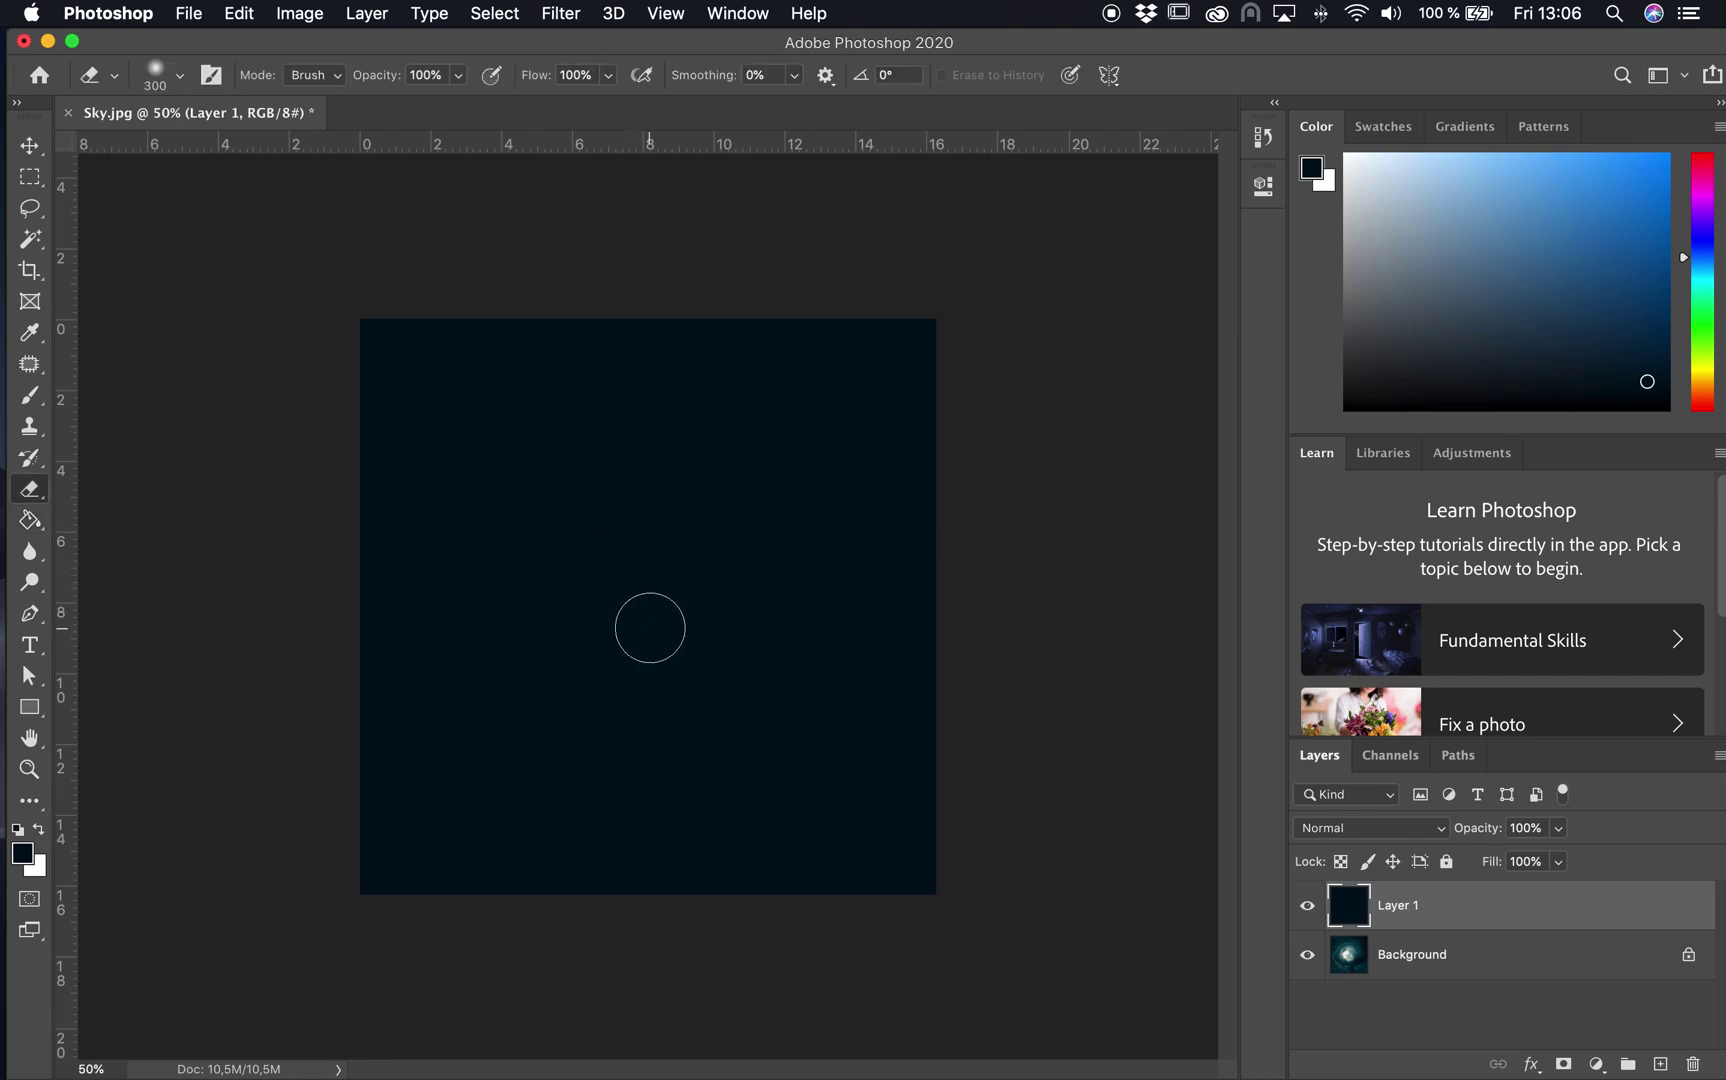
{"action": "left_click", "coordinate": [1558, 861]}
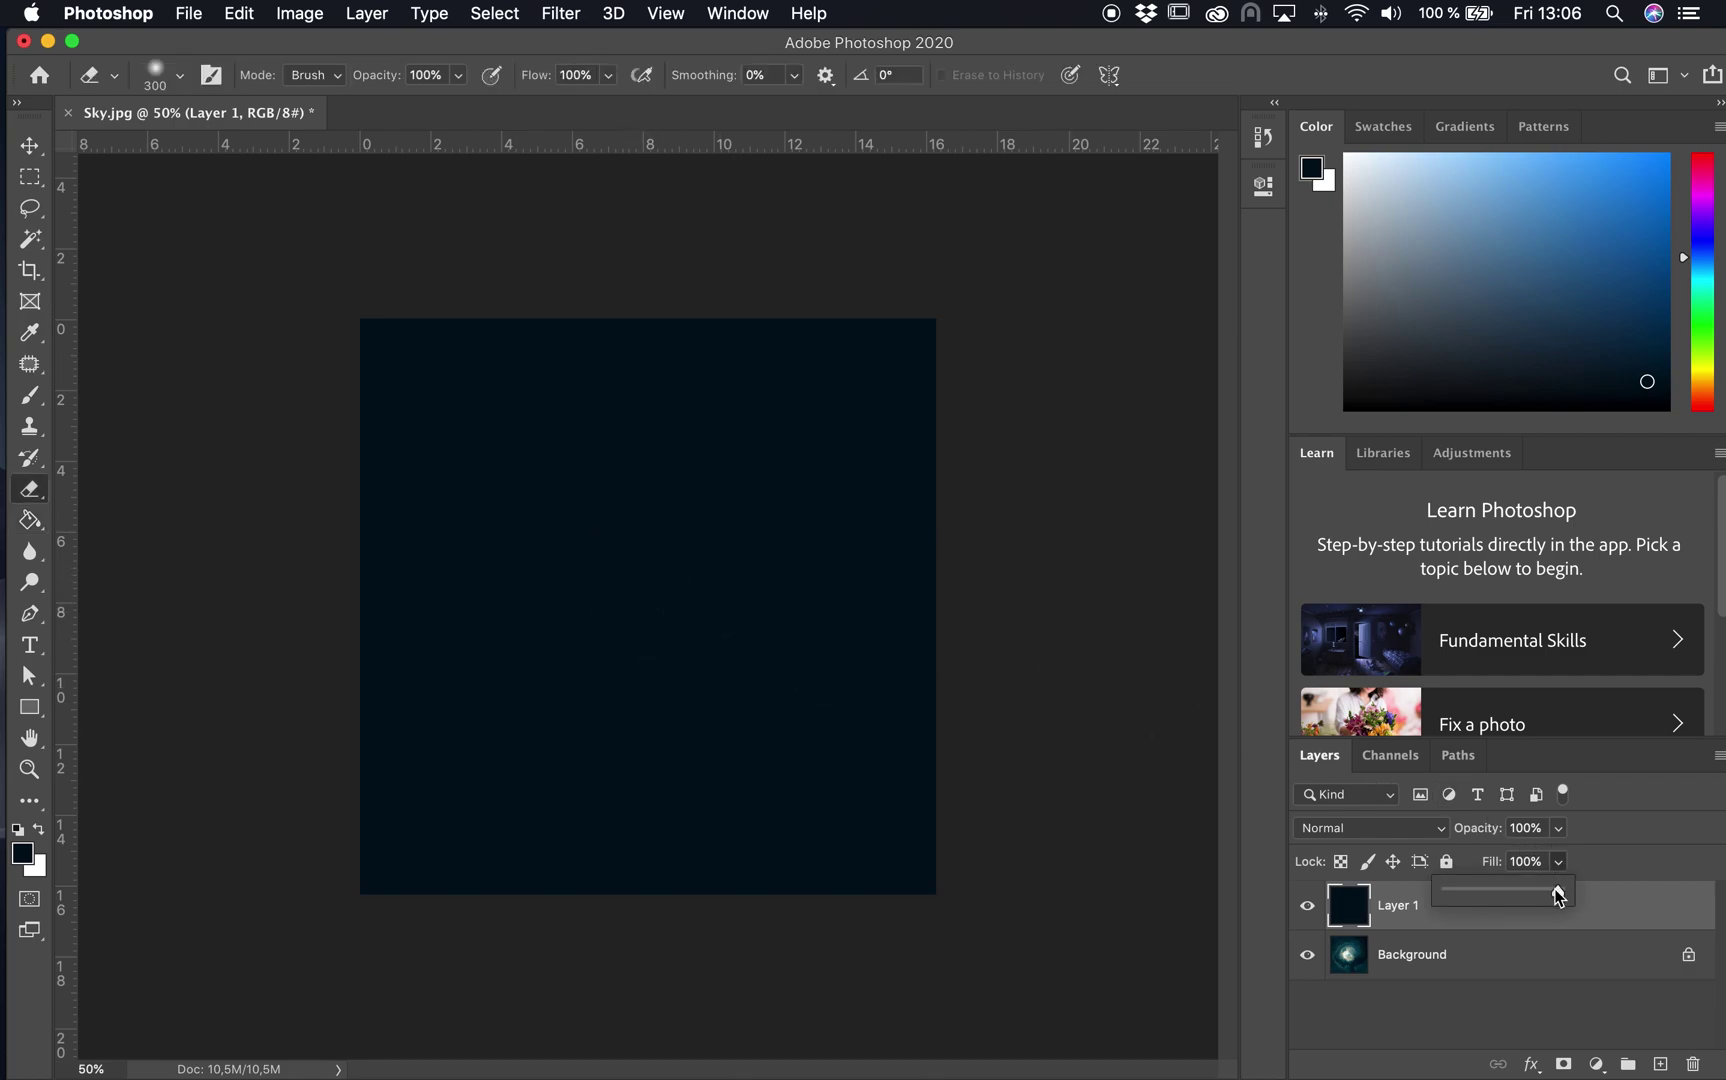
{"action": "left_click_drag", "start_coordinate": [1529, 893], "coordinate": [1506, 893]}
{"action": "left_click", "coordinate": [1439, 936]}
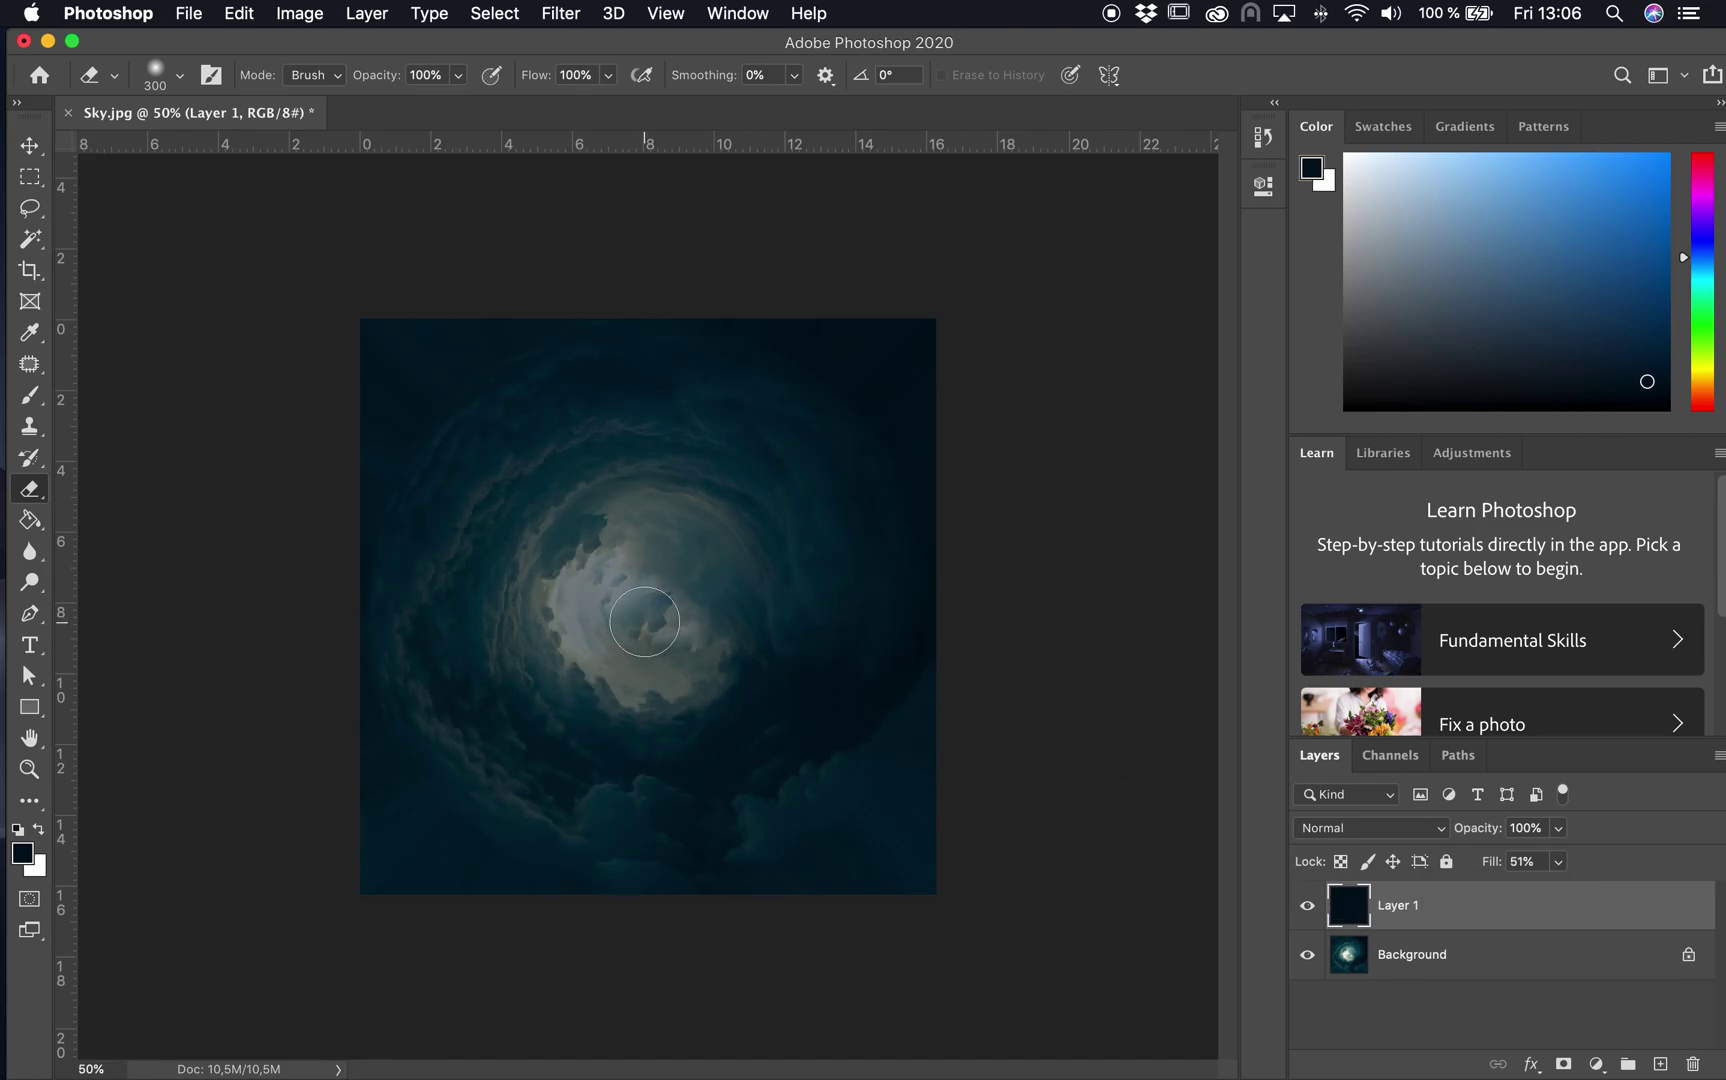
Step: Erase a soft 1600 px circle from the centre of the navy overlay
{"action": "key", "text": "bracketright"}
{"action": "key", "text": "bracketright"}
{"action": "key", "text": "bracketright"}
{"action": "key", "text": "bracketright"}
{"action": "key", "text": "bracketright"}
{"action": "key", "text": "bracketright"}
{"action": "key", "text": "bracketright"}
{"action": "key", "text": "bracketright"}
{"action": "key", "text": "bracketright"}
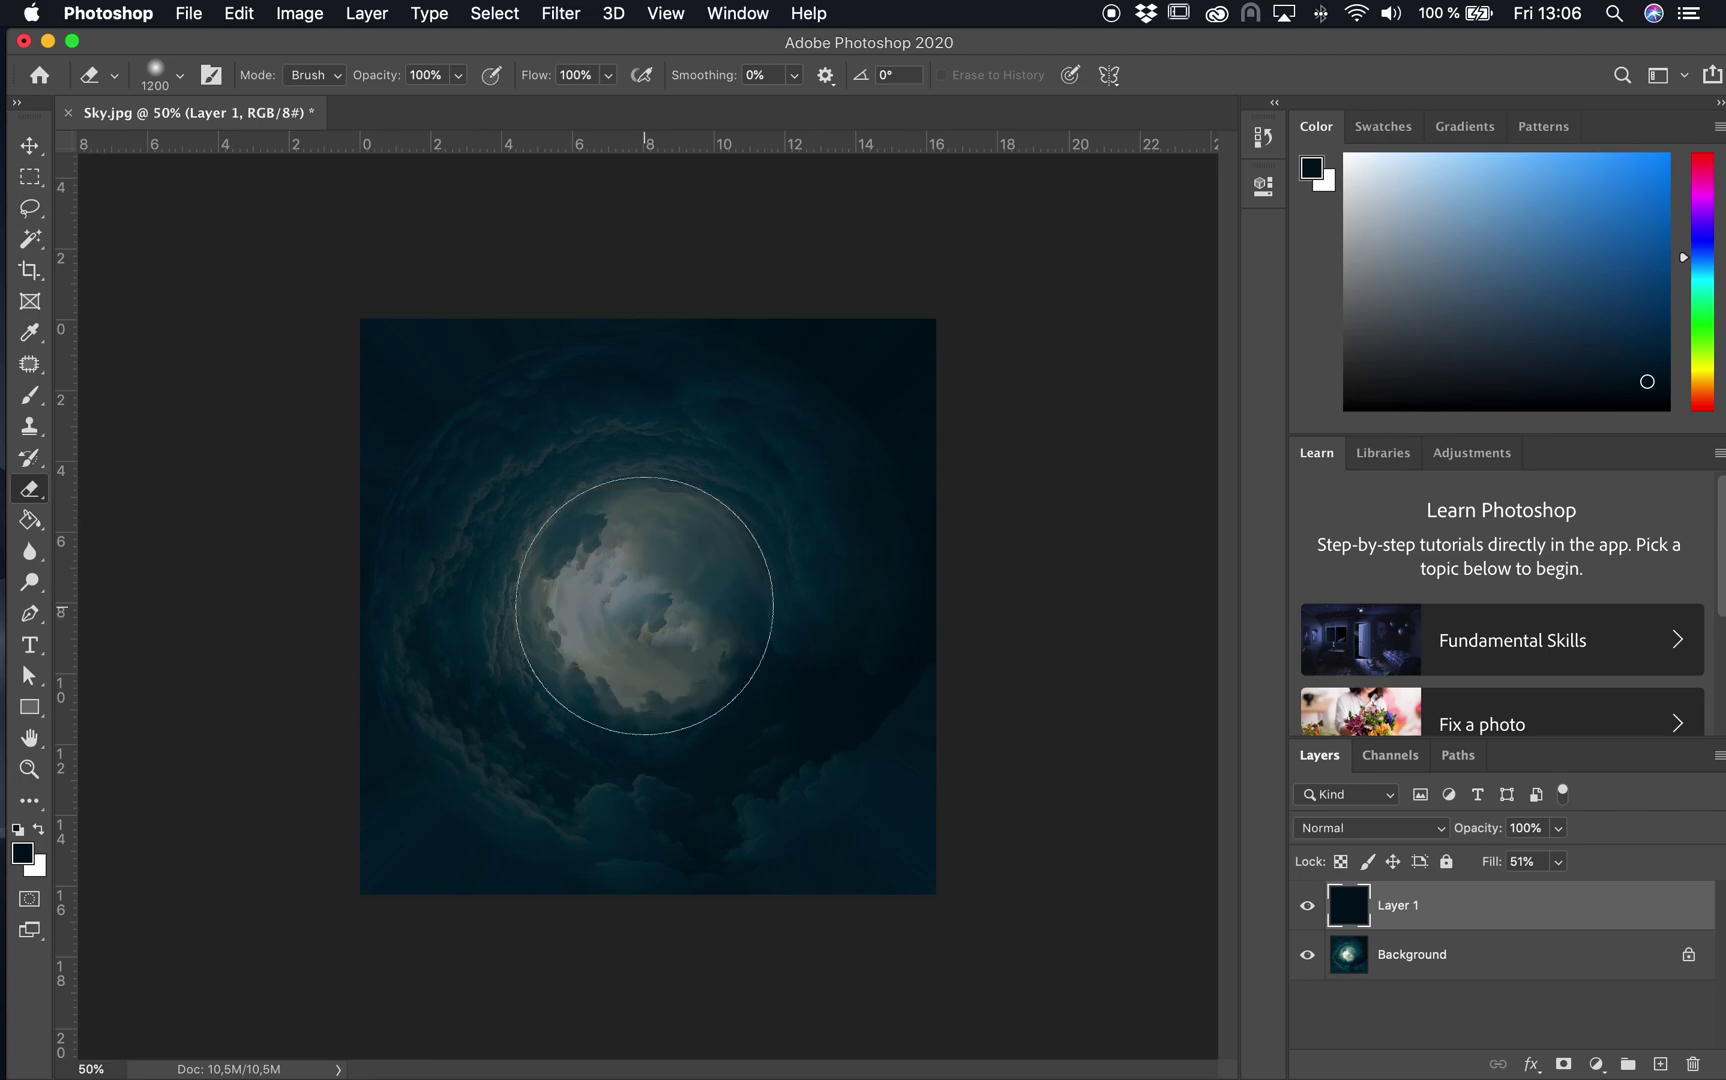
{"action": "key", "text": "bracketright"}
{"action": "key", "text": "bracketright"}
{"action": "key", "text": "bracketright"}
{"action": "right_click", "coordinate": [645, 606]}
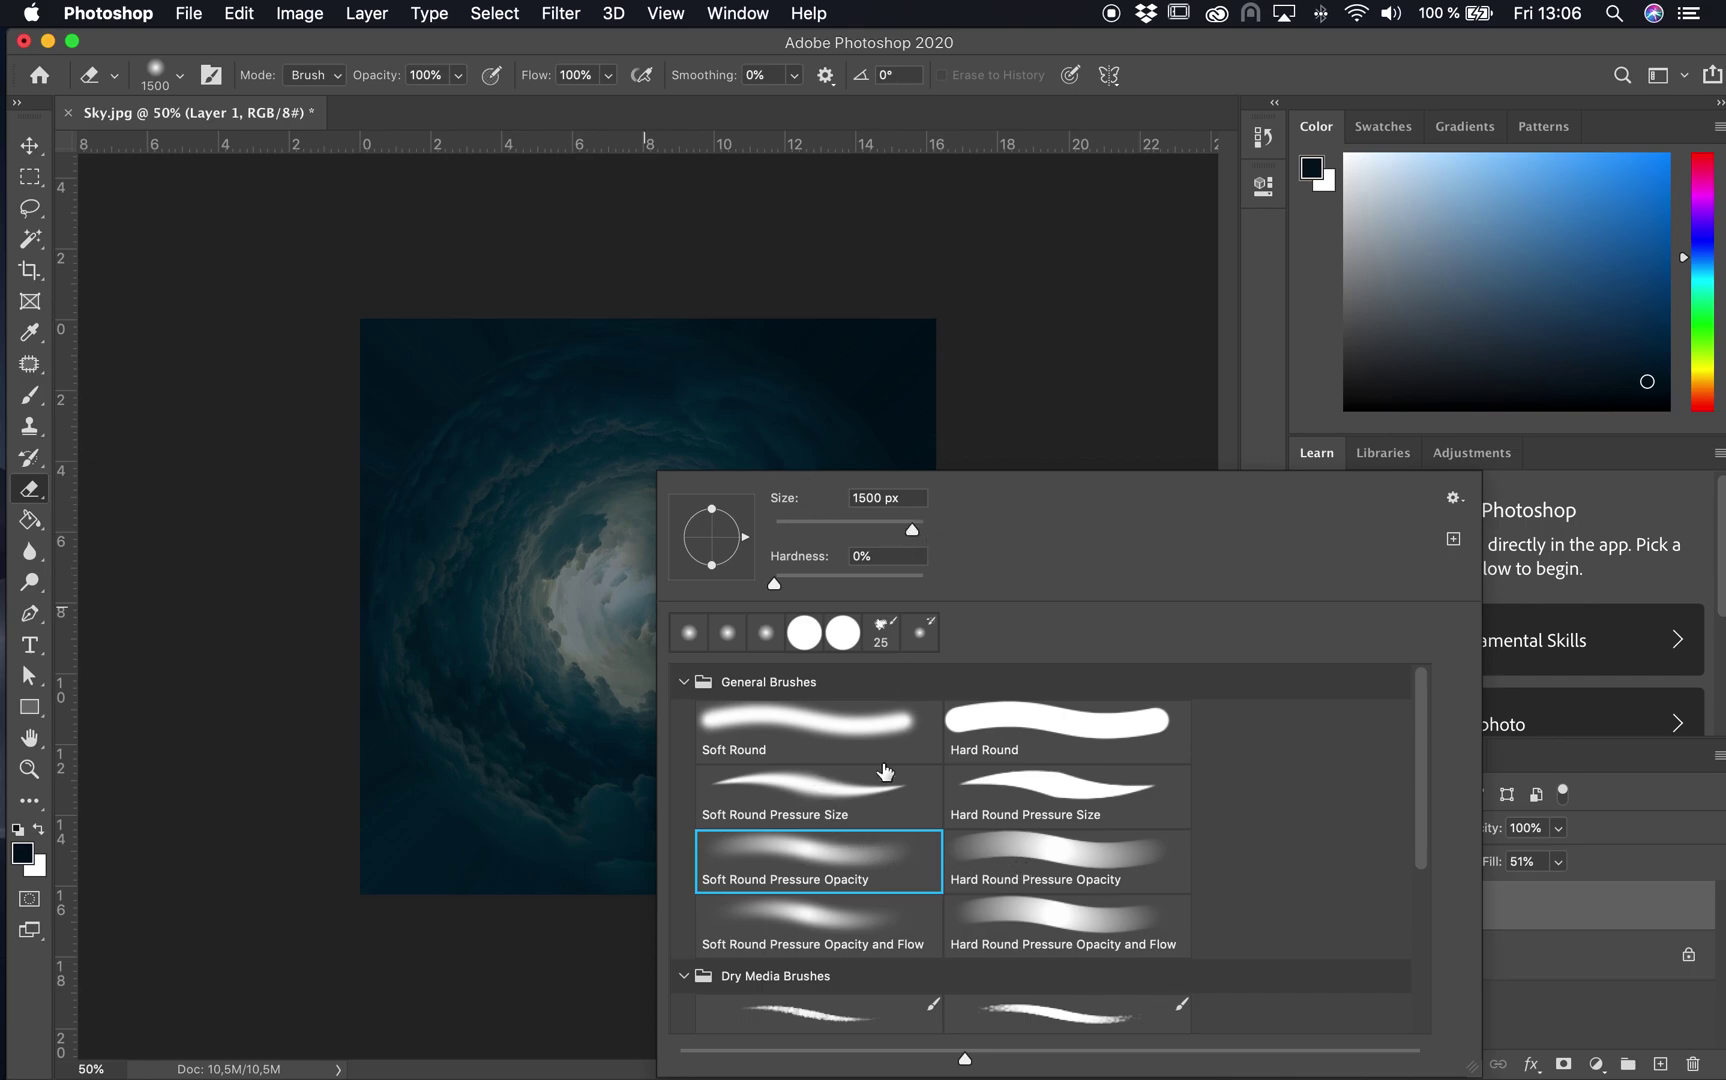
{"action": "left_click_drag", "start_coordinate": [914, 528], "coordinate": [920, 529]}
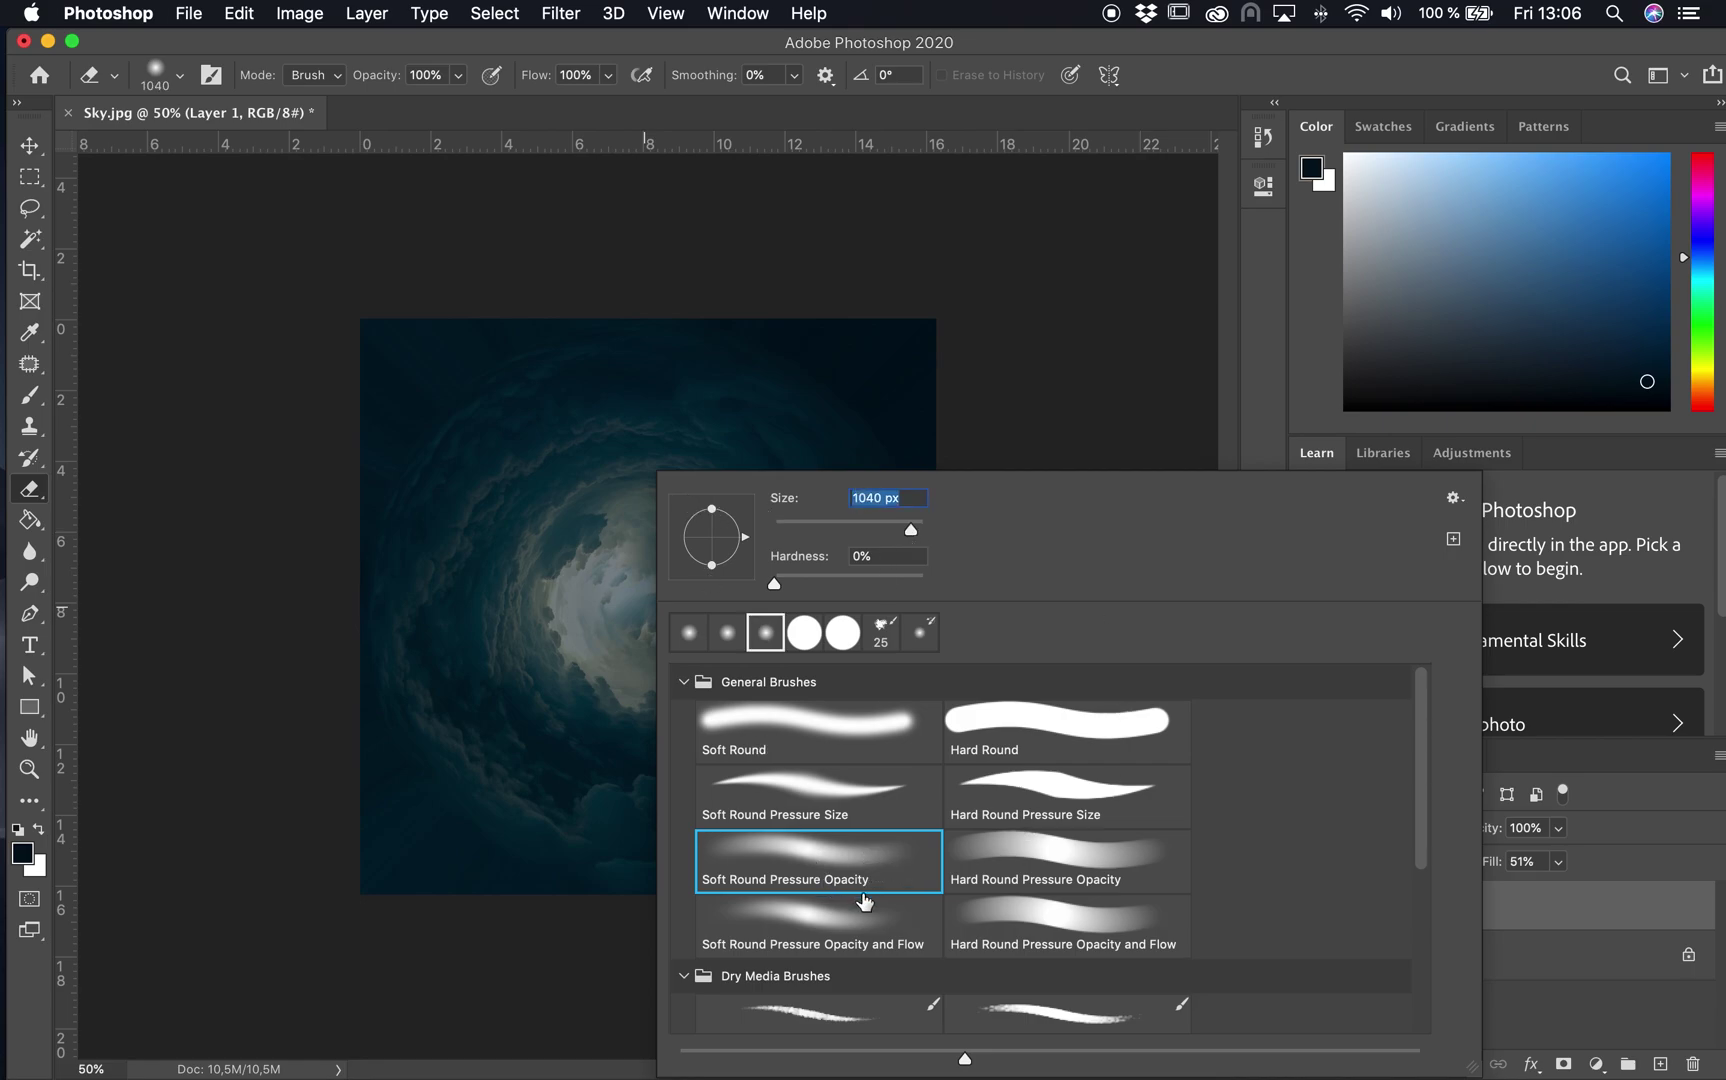
{"action": "left_click", "coordinate": [31, 148]}
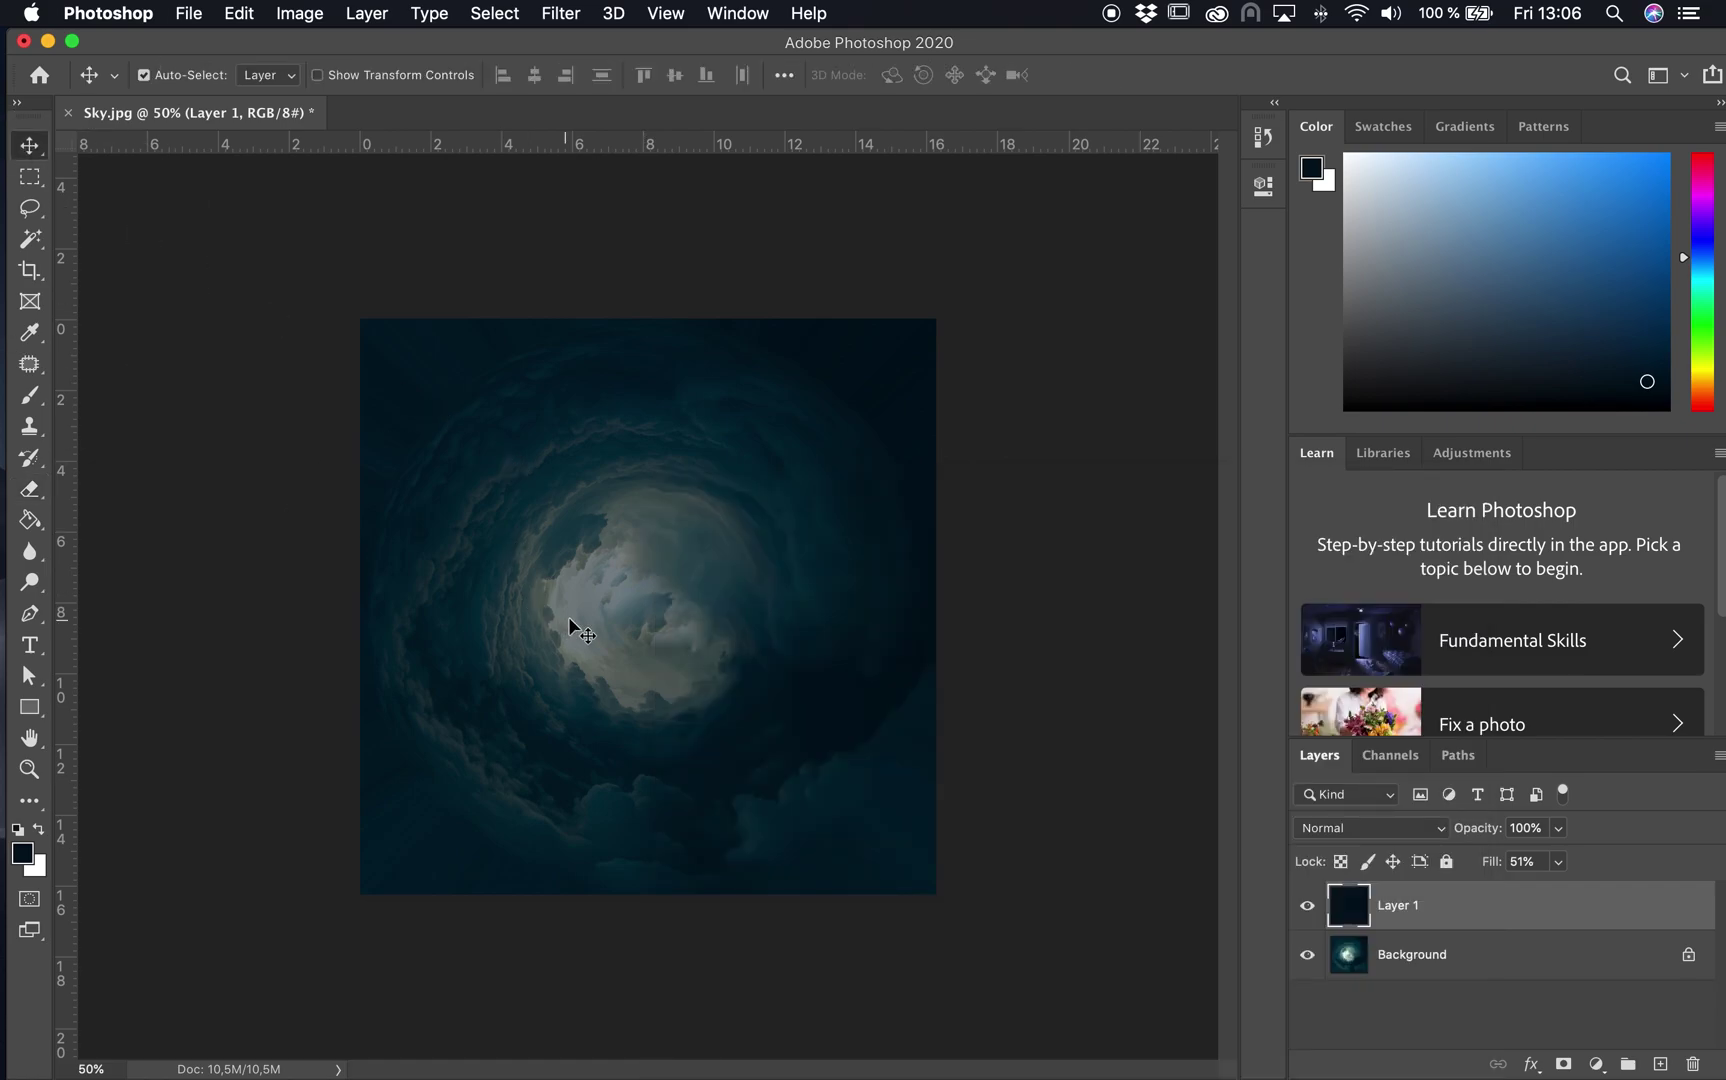
{"action": "key", "text": "e"}
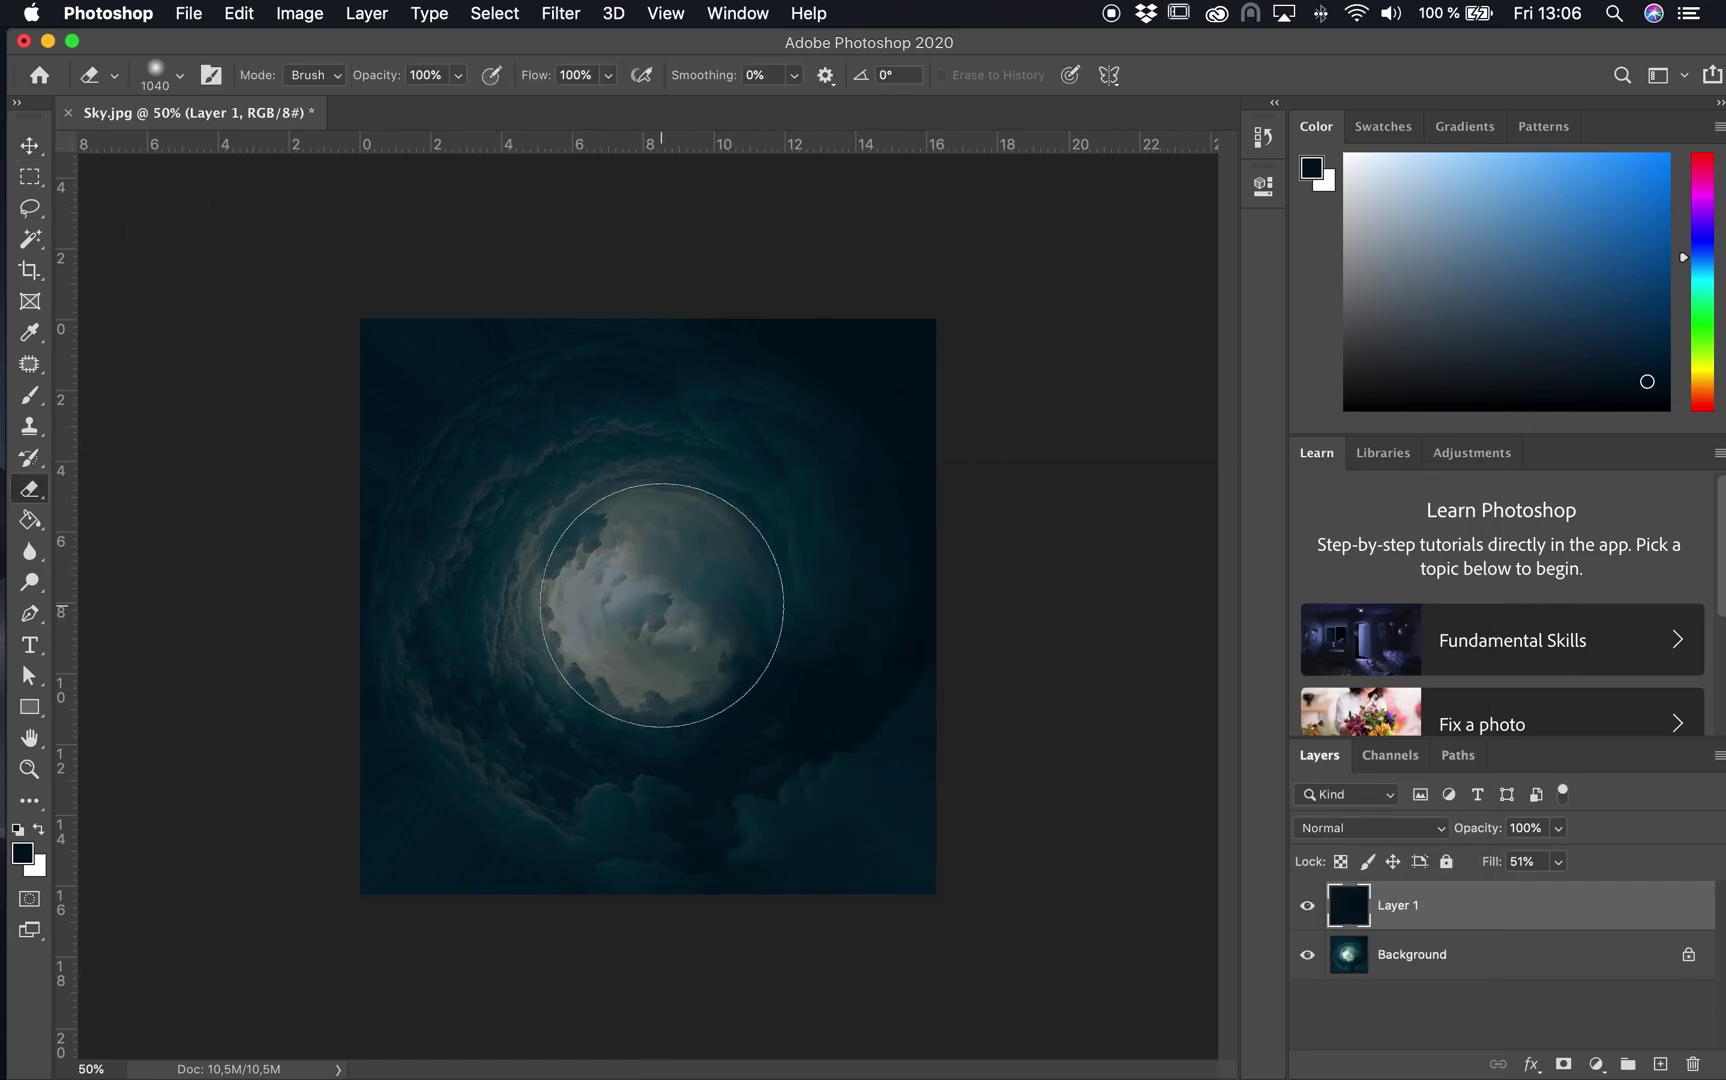
{"action": "key", "text": "bracketright"}
{"action": "key", "text": "bracketright"}
{"action": "key", "text": "bracketright"}
{"action": "key", "text": "bracketright"}
{"action": "key", "text": "bracketright"}
{"action": "key", "text": "bracketright"}
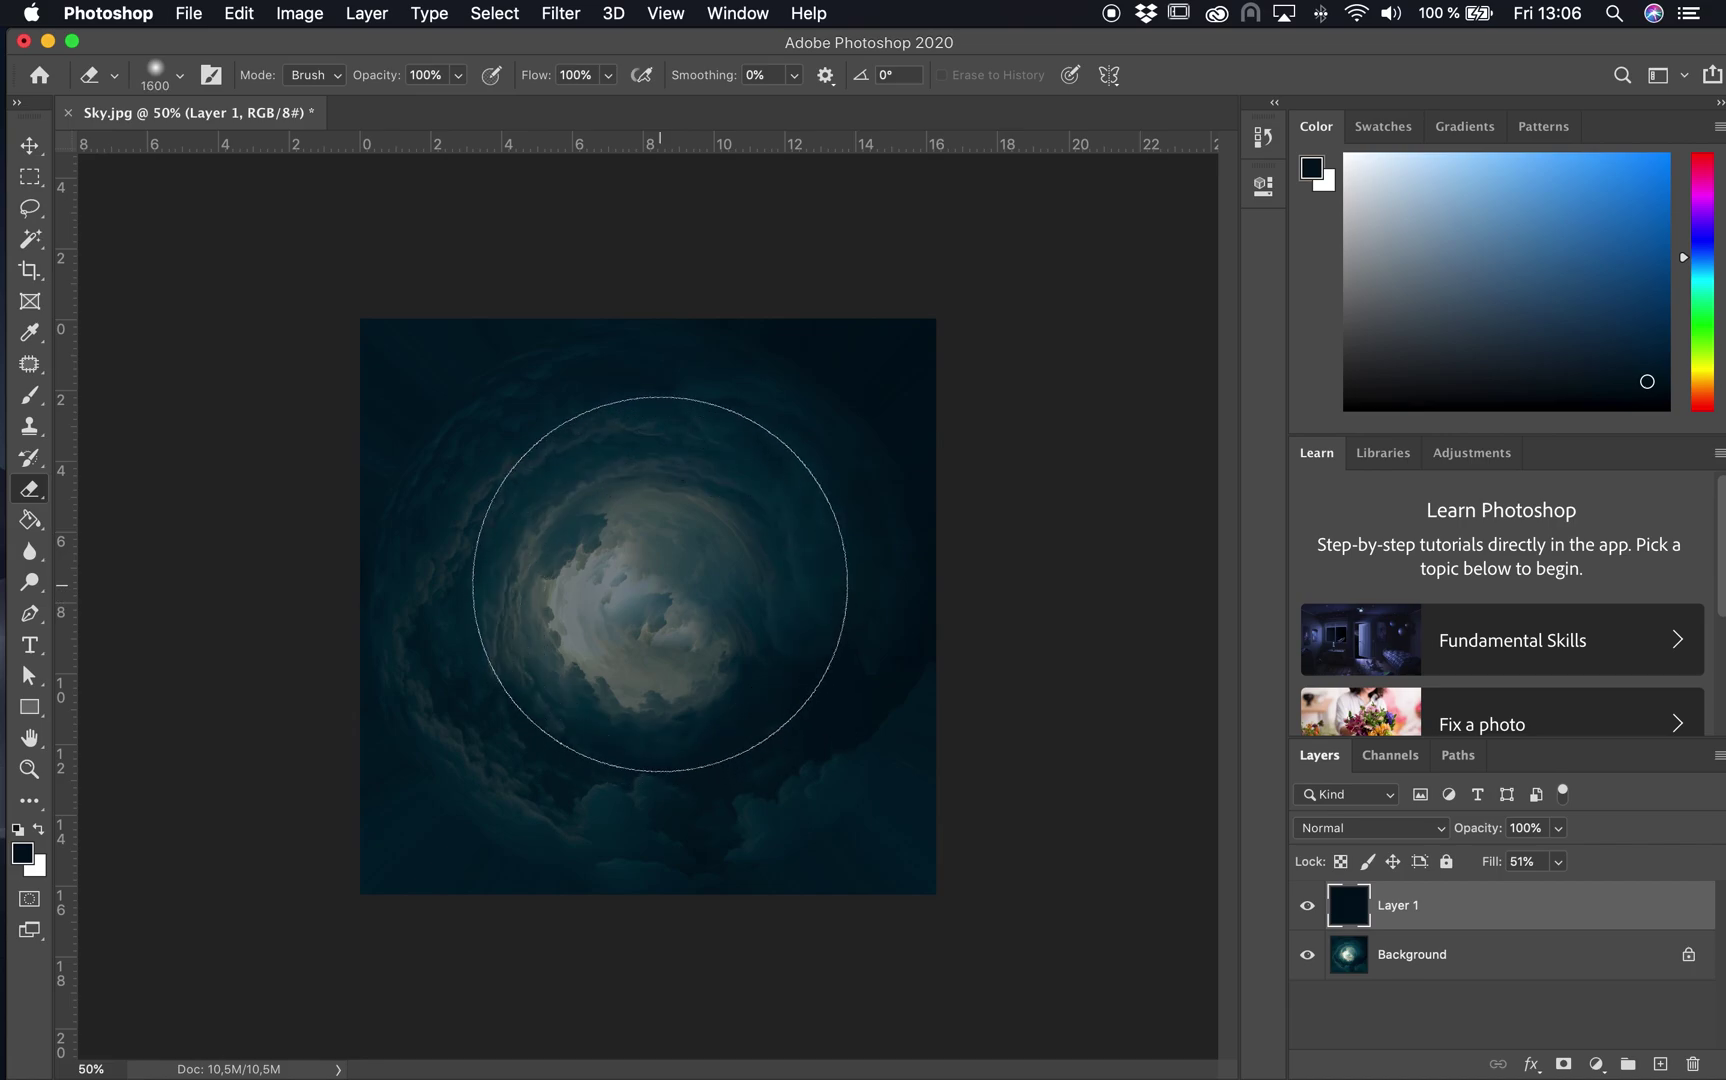
{"action": "left_click", "coordinate": [658, 592]}
{"action": "left_click", "coordinate": [660, 584]}
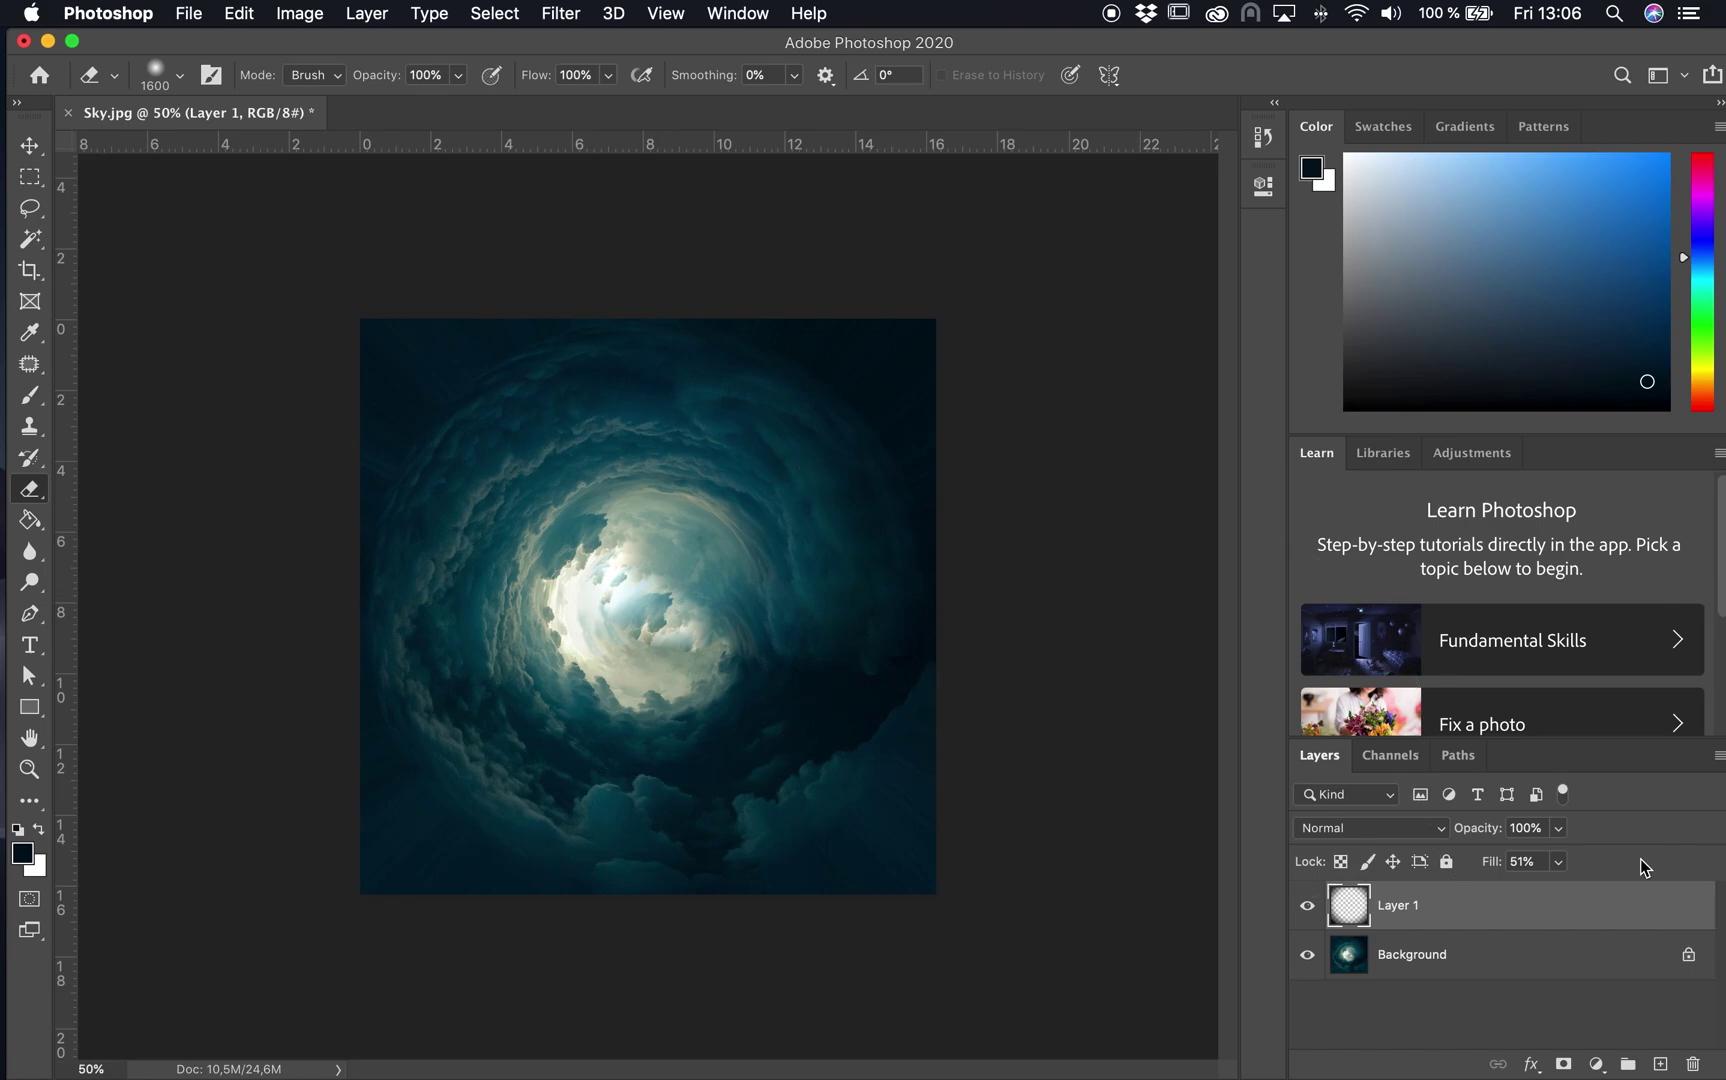
{"action": "left_click", "coordinate": [1557, 829]}
{"action": "left_click", "coordinate": [1603, 837]}
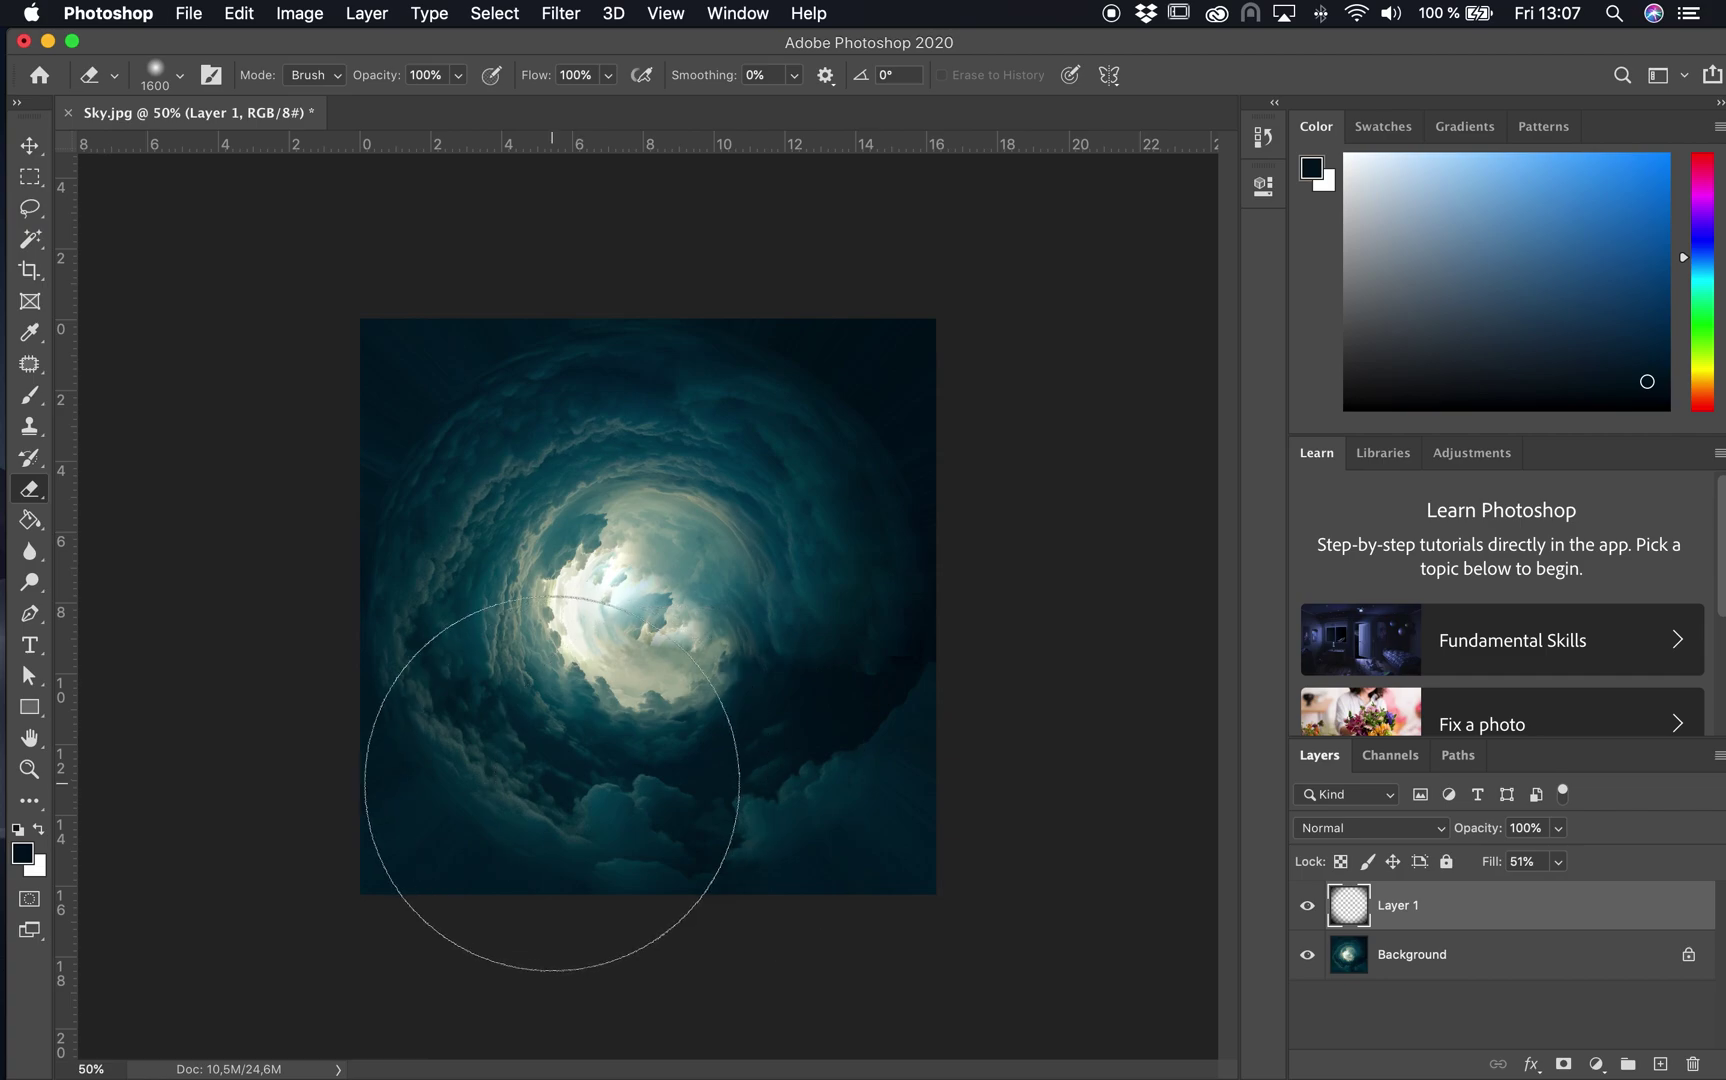
{"action": "left_click", "coordinate": [29, 152]}
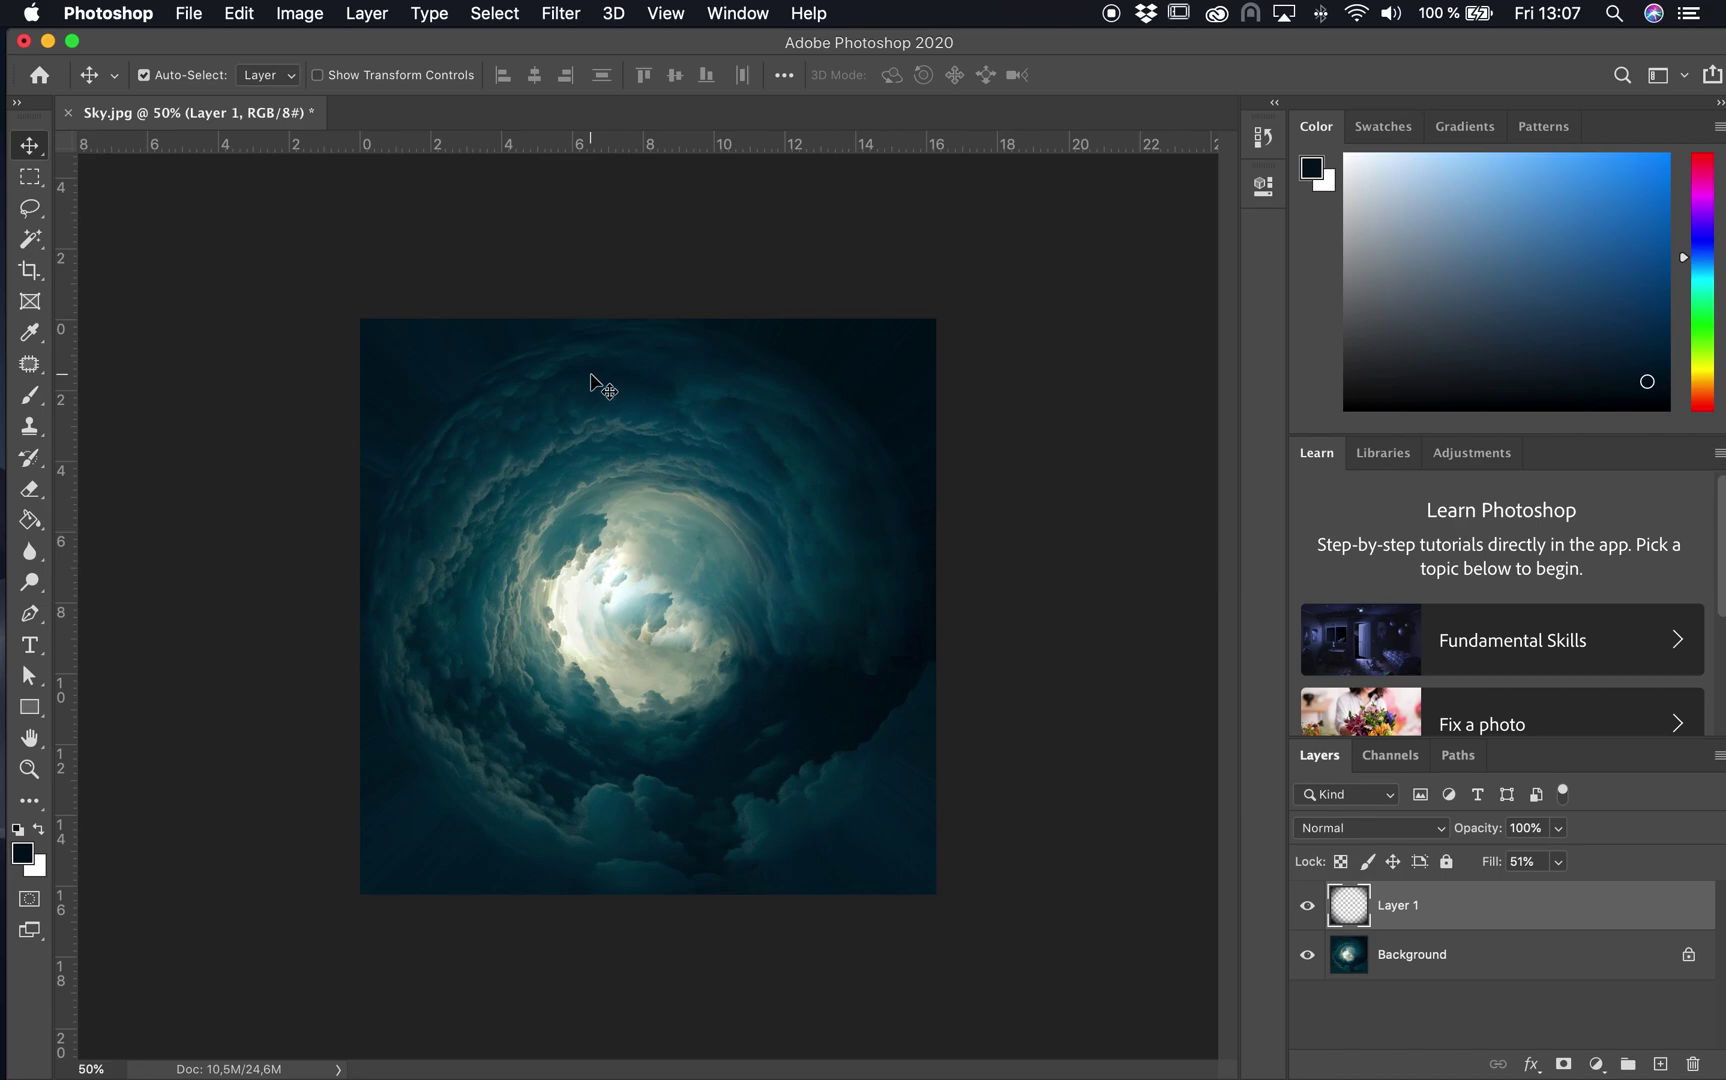
Step: Copy the woman-and-umbrella area from Woman.jpg and paste it into the cloud image
{"action": "left_click", "coordinate": [186, 14]}
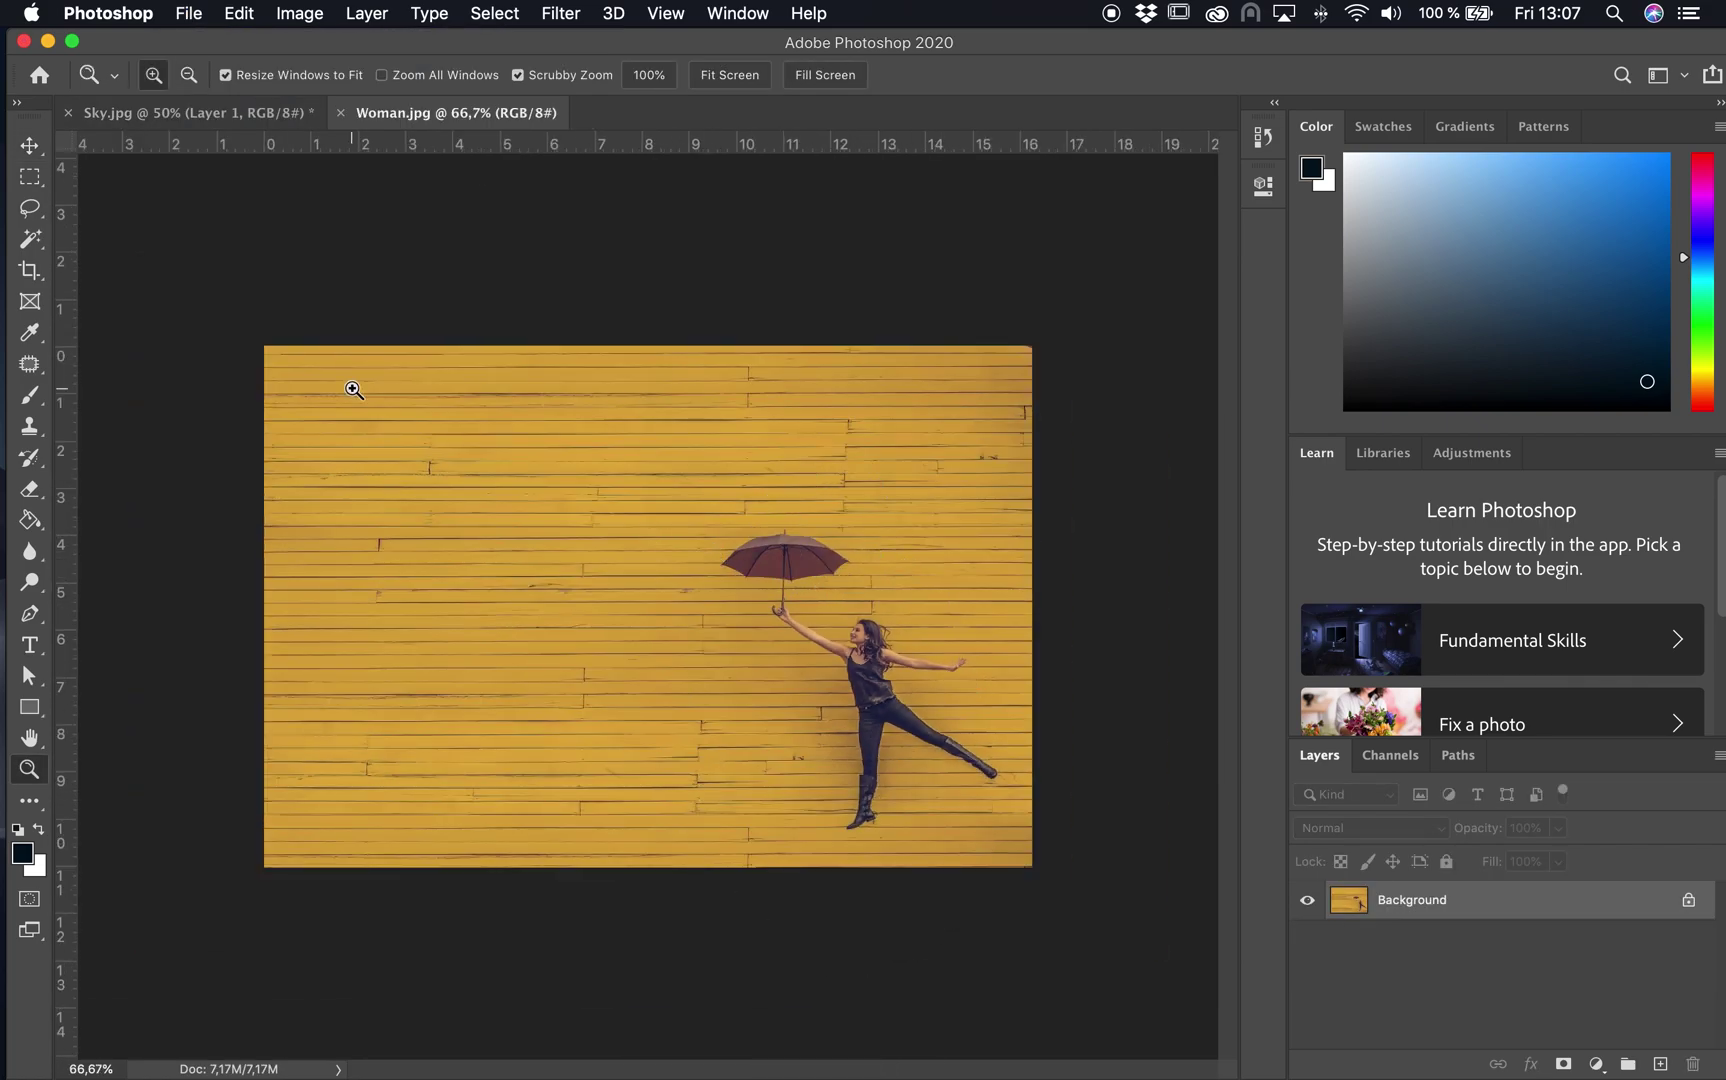
{"action": "key", "text": "m"}
{"action": "left_click_drag", "start_coordinate": [684, 491], "coordinate": [1104, 907]}
{"action": "key", "text": "super+c"}
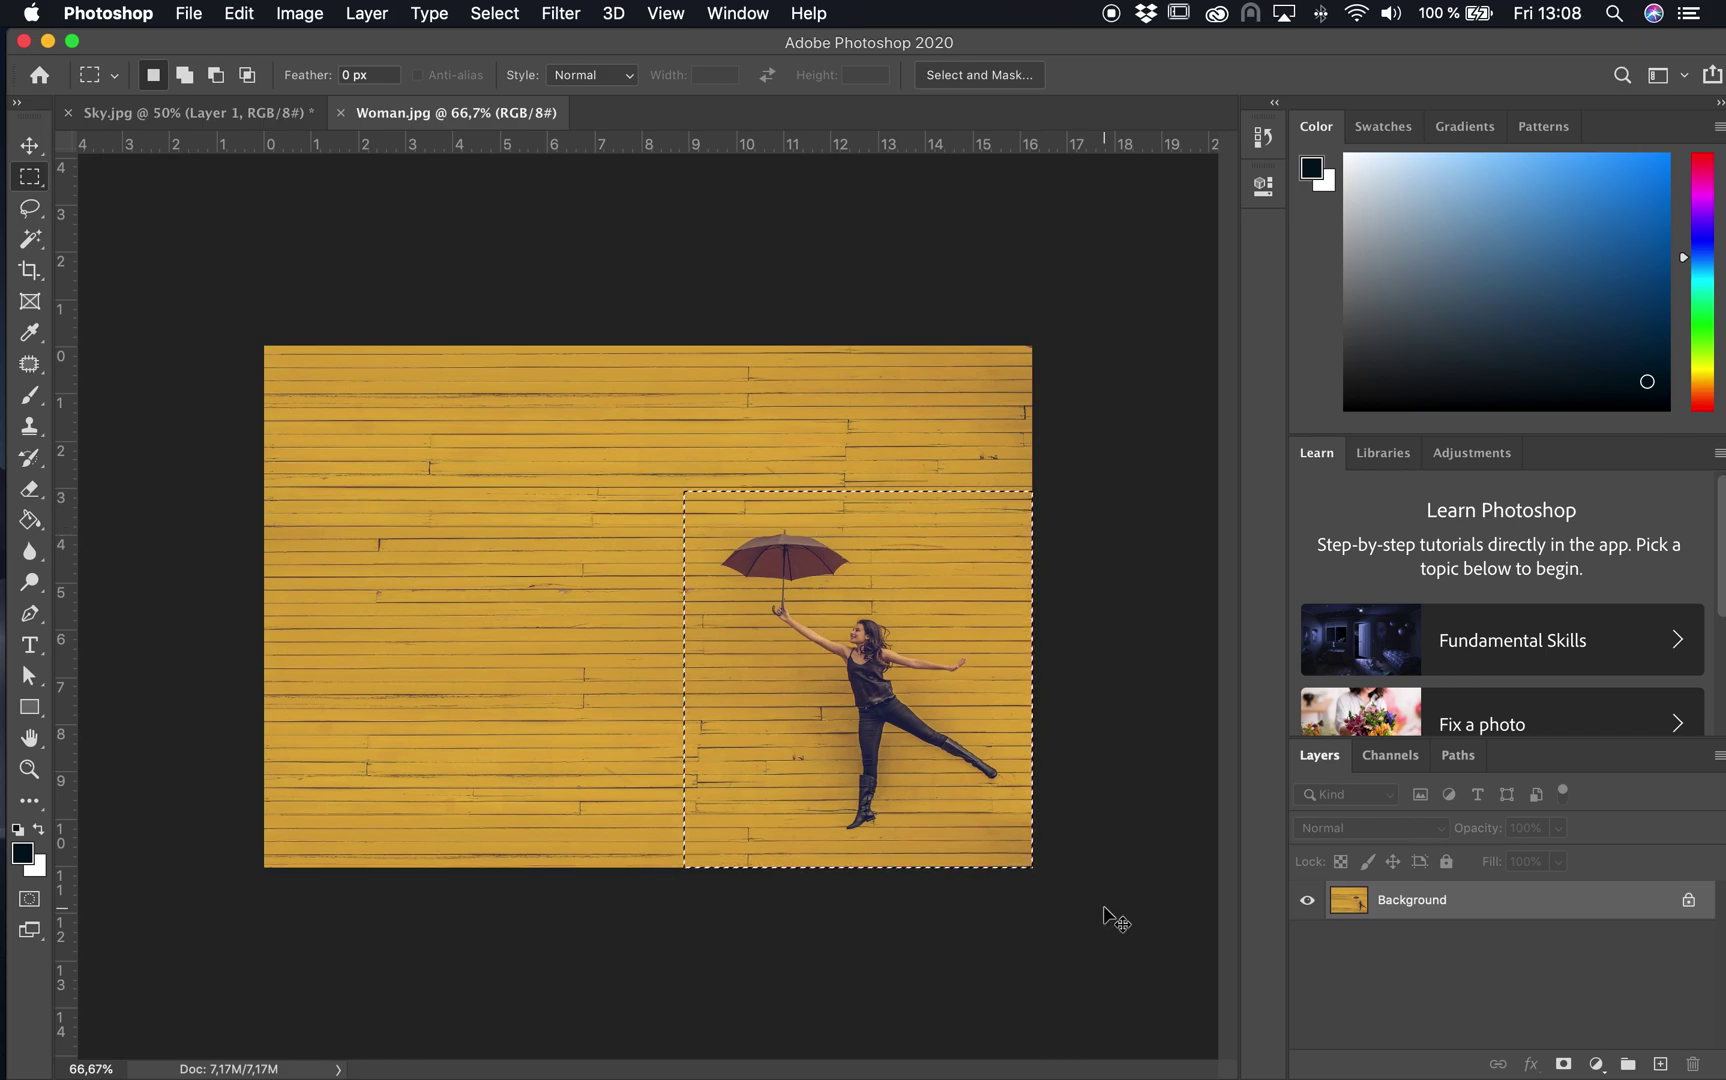
{"action": "key", "text": "super+n"}
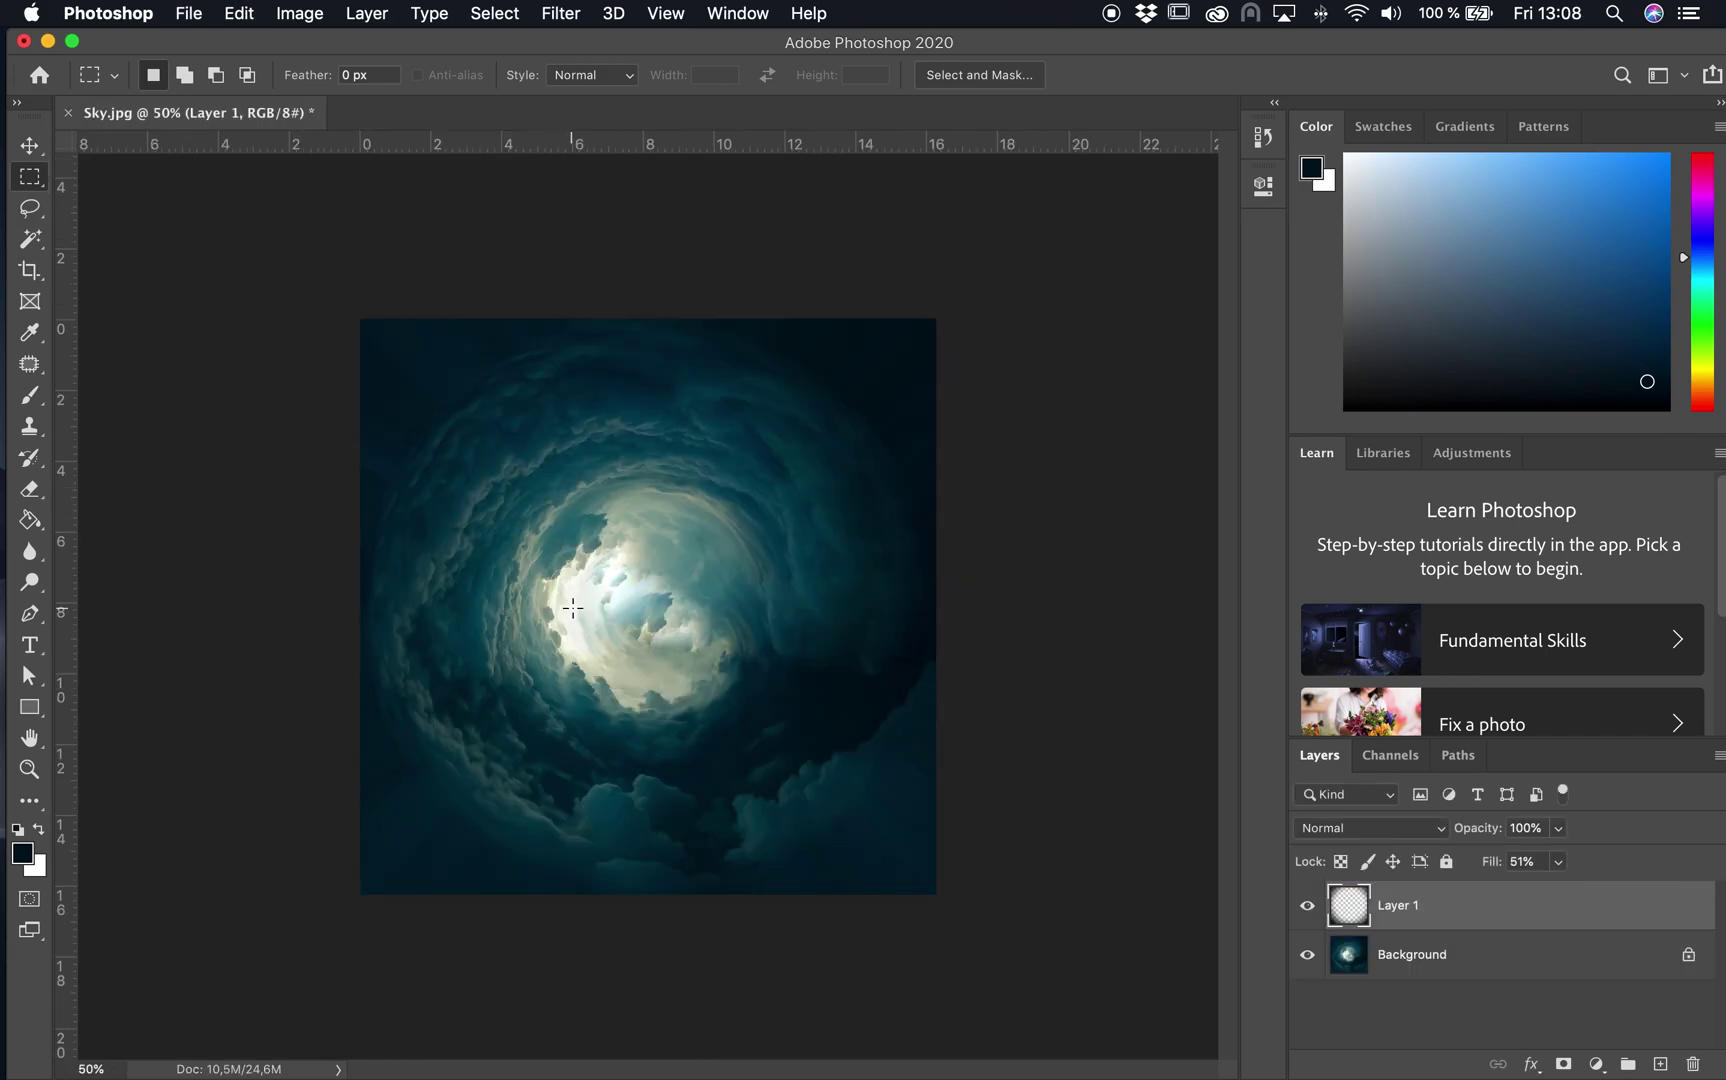
{"action": "key", "text": "super+v"}
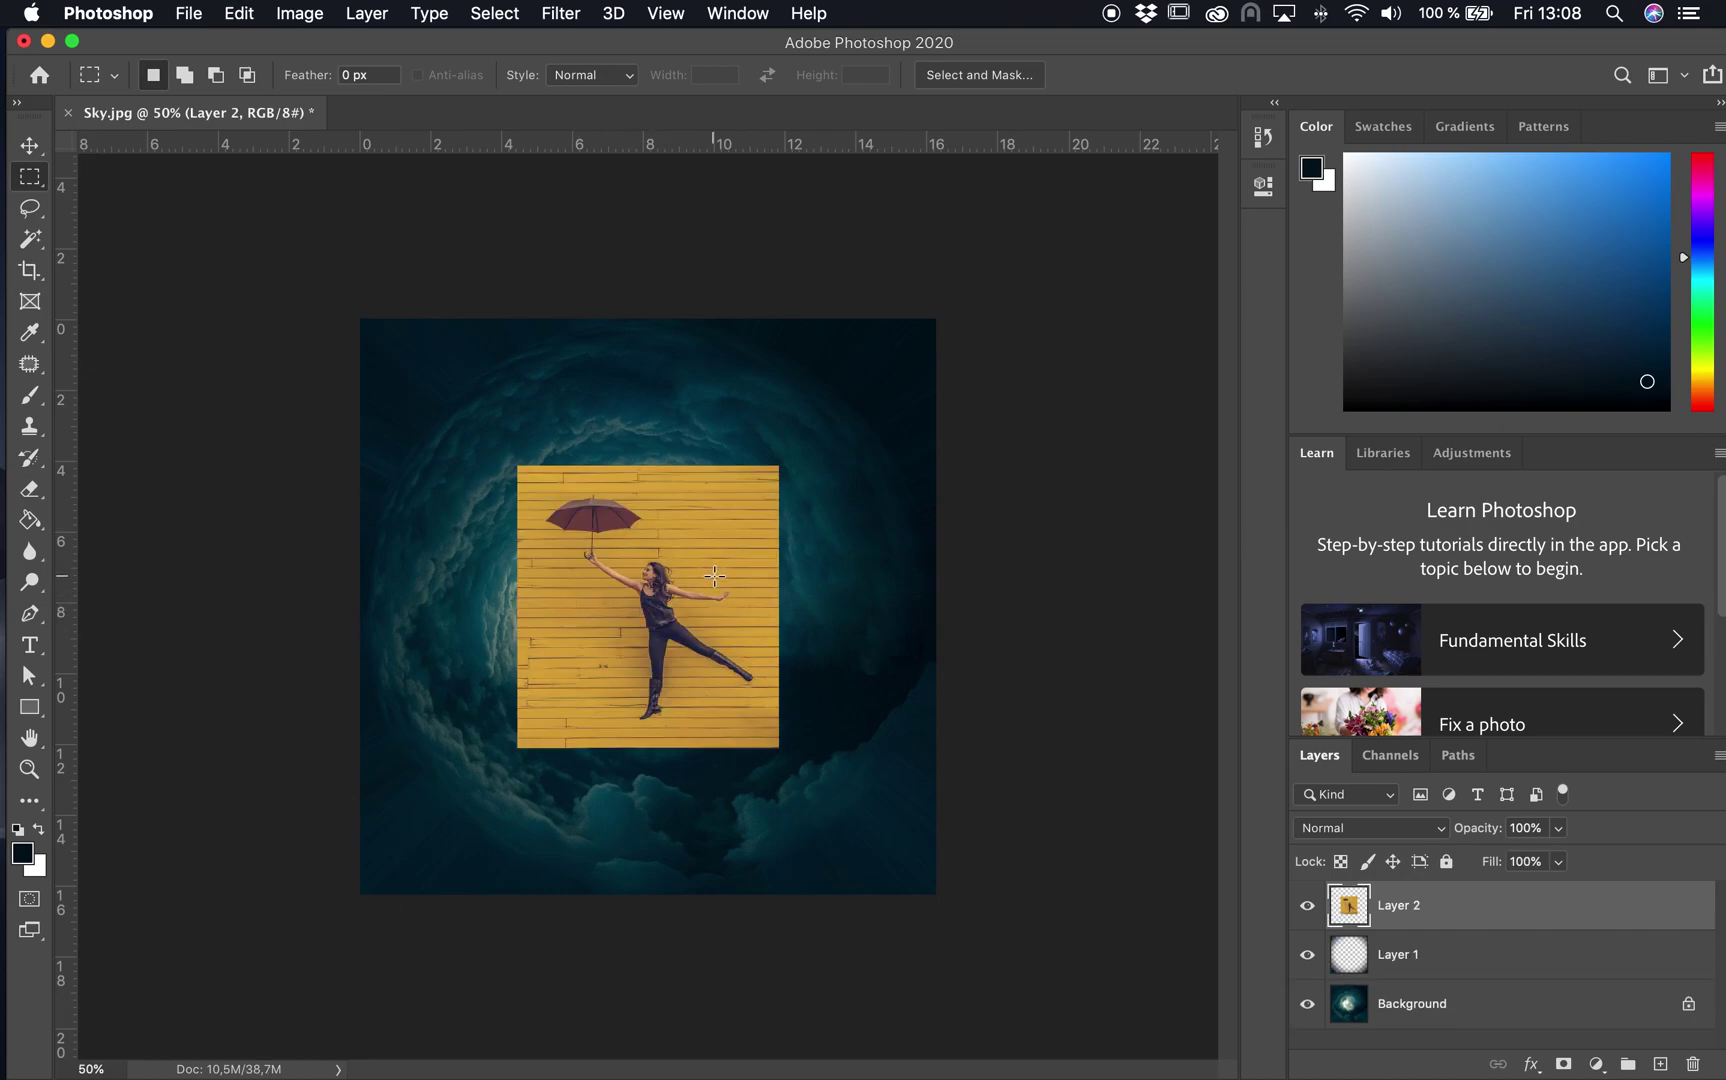
Step: Enlarge the pasted woman layer slightly and tilt it a few degrees over the tunnel
{"action": "key", "text": "b"}
{"action": "key", "text": "super+t"}
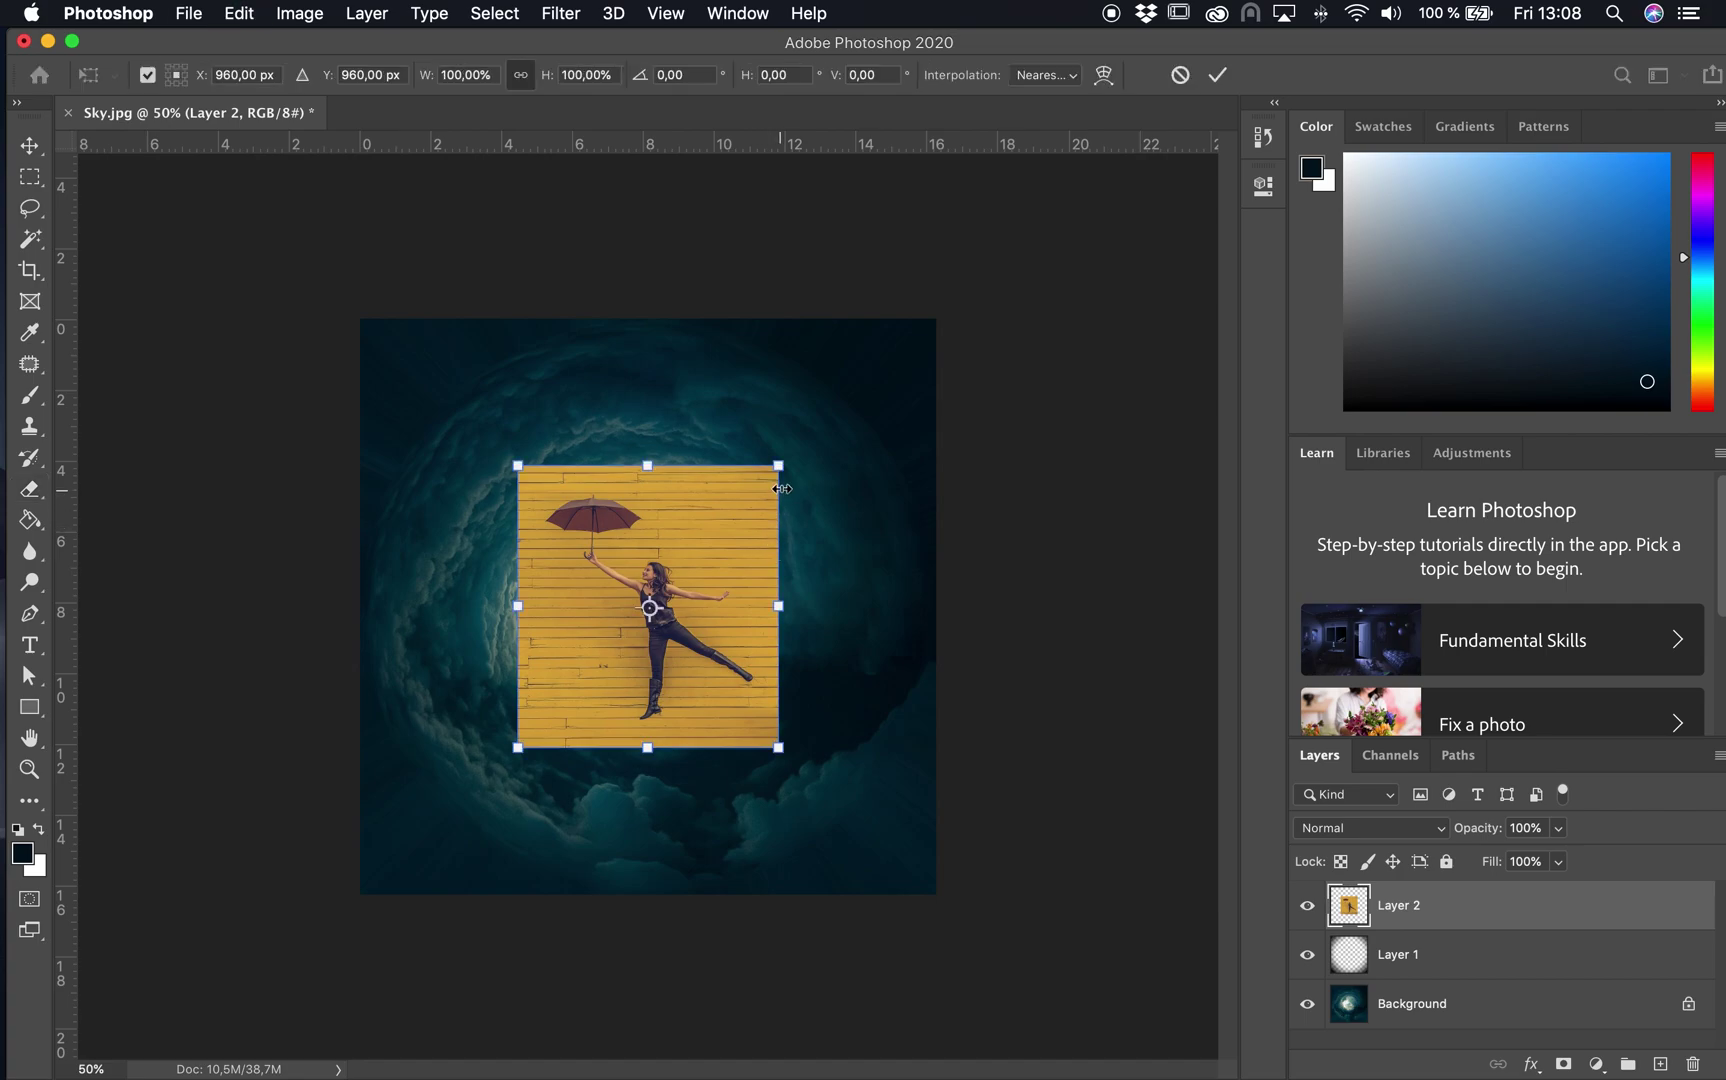
{"action": "left_click_drag", "start_coordinate": [779, 466], "coordinate": [800, 459]}
{"action": "left_click_drag", "start_coordinate": [811, 792], "coordinate": [824, 781]}
{"action": "key", "text": "Return"}
{"action": "key", "text": "e"}
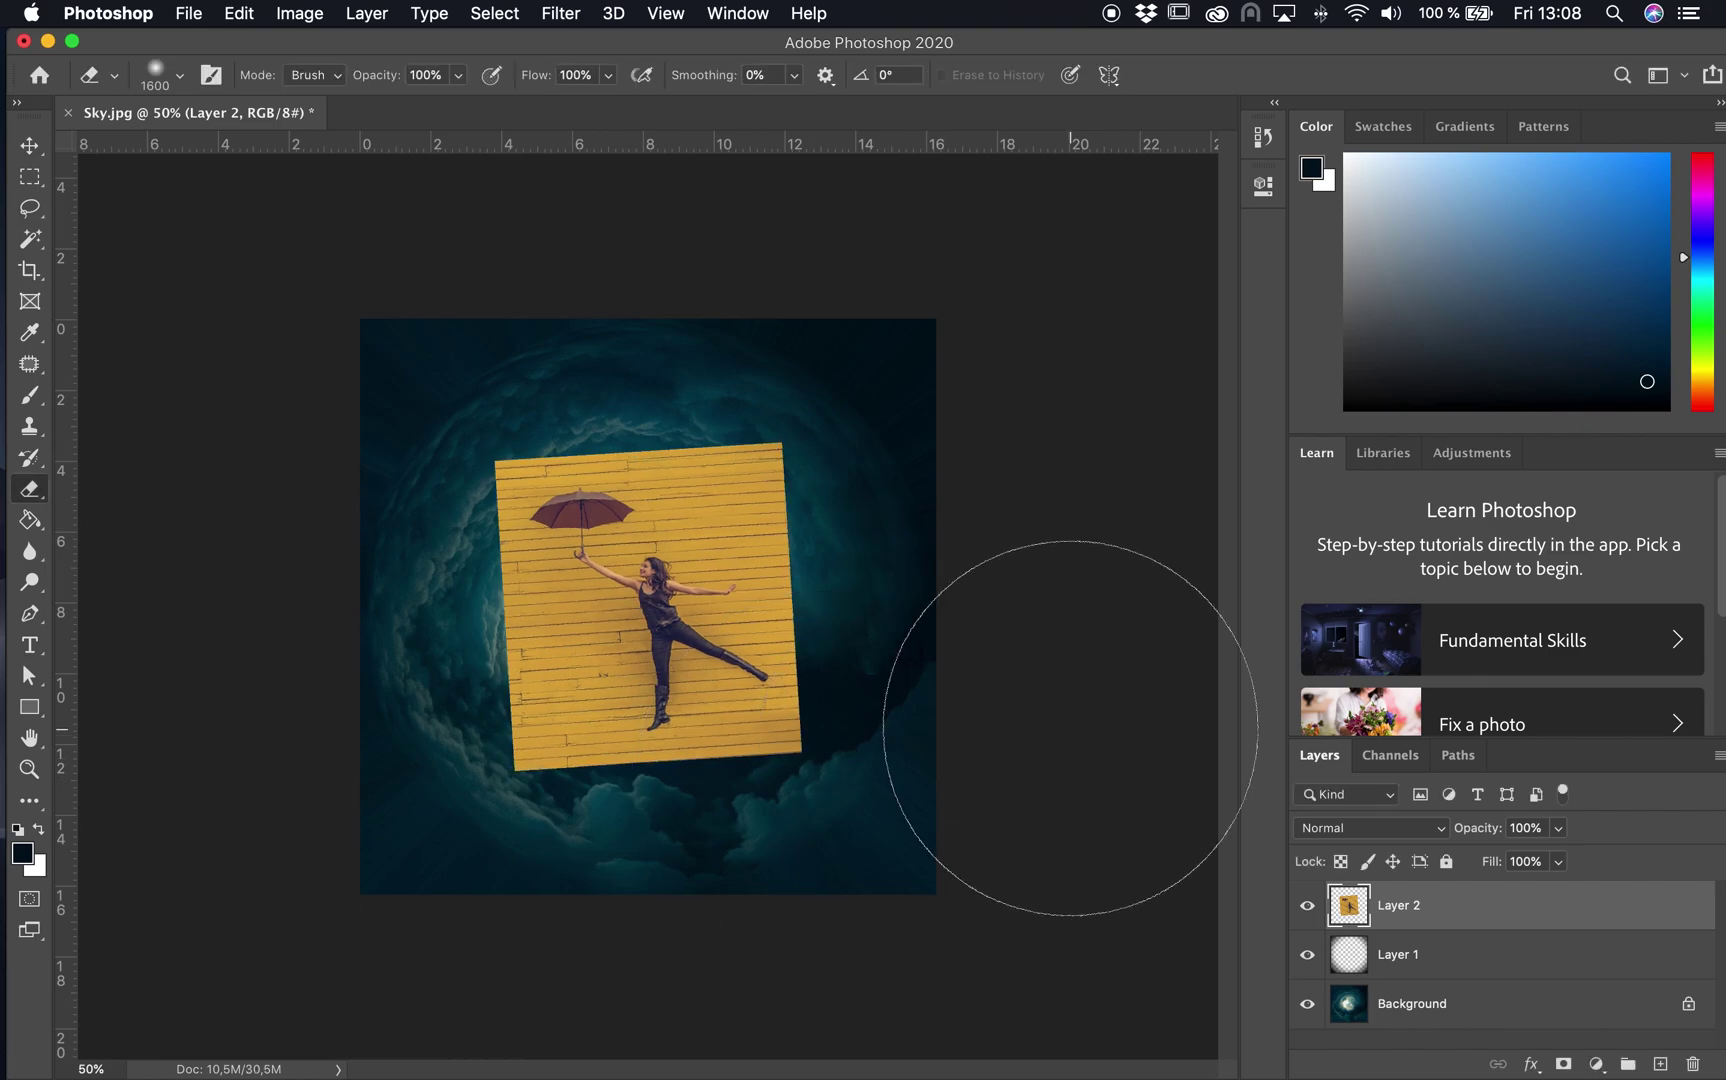
Step: Adjust the woman layer's opacity and shrink it slightly to fit the tunnel
{"action": "left_click", "coordinate": [1560, 829]}
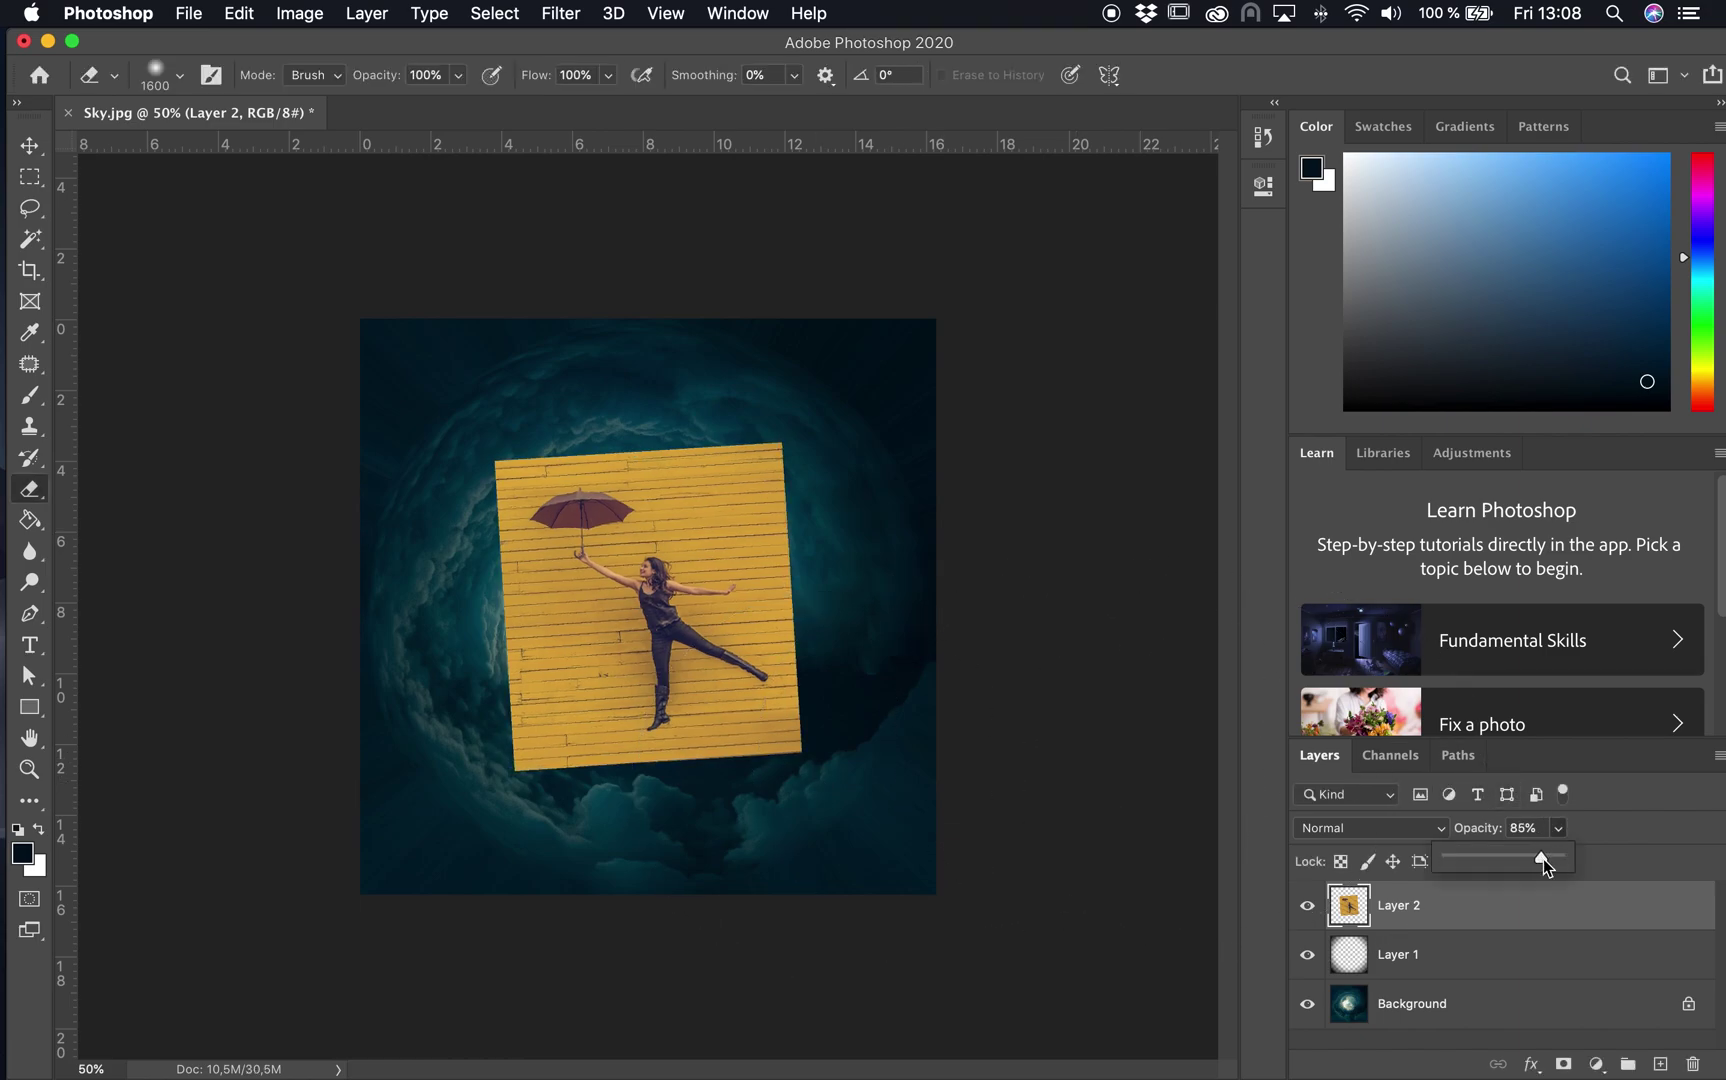
{"action": "left_click_drag", "start_coordinate": [1504, 859], "coordinate": [1502, 860]}
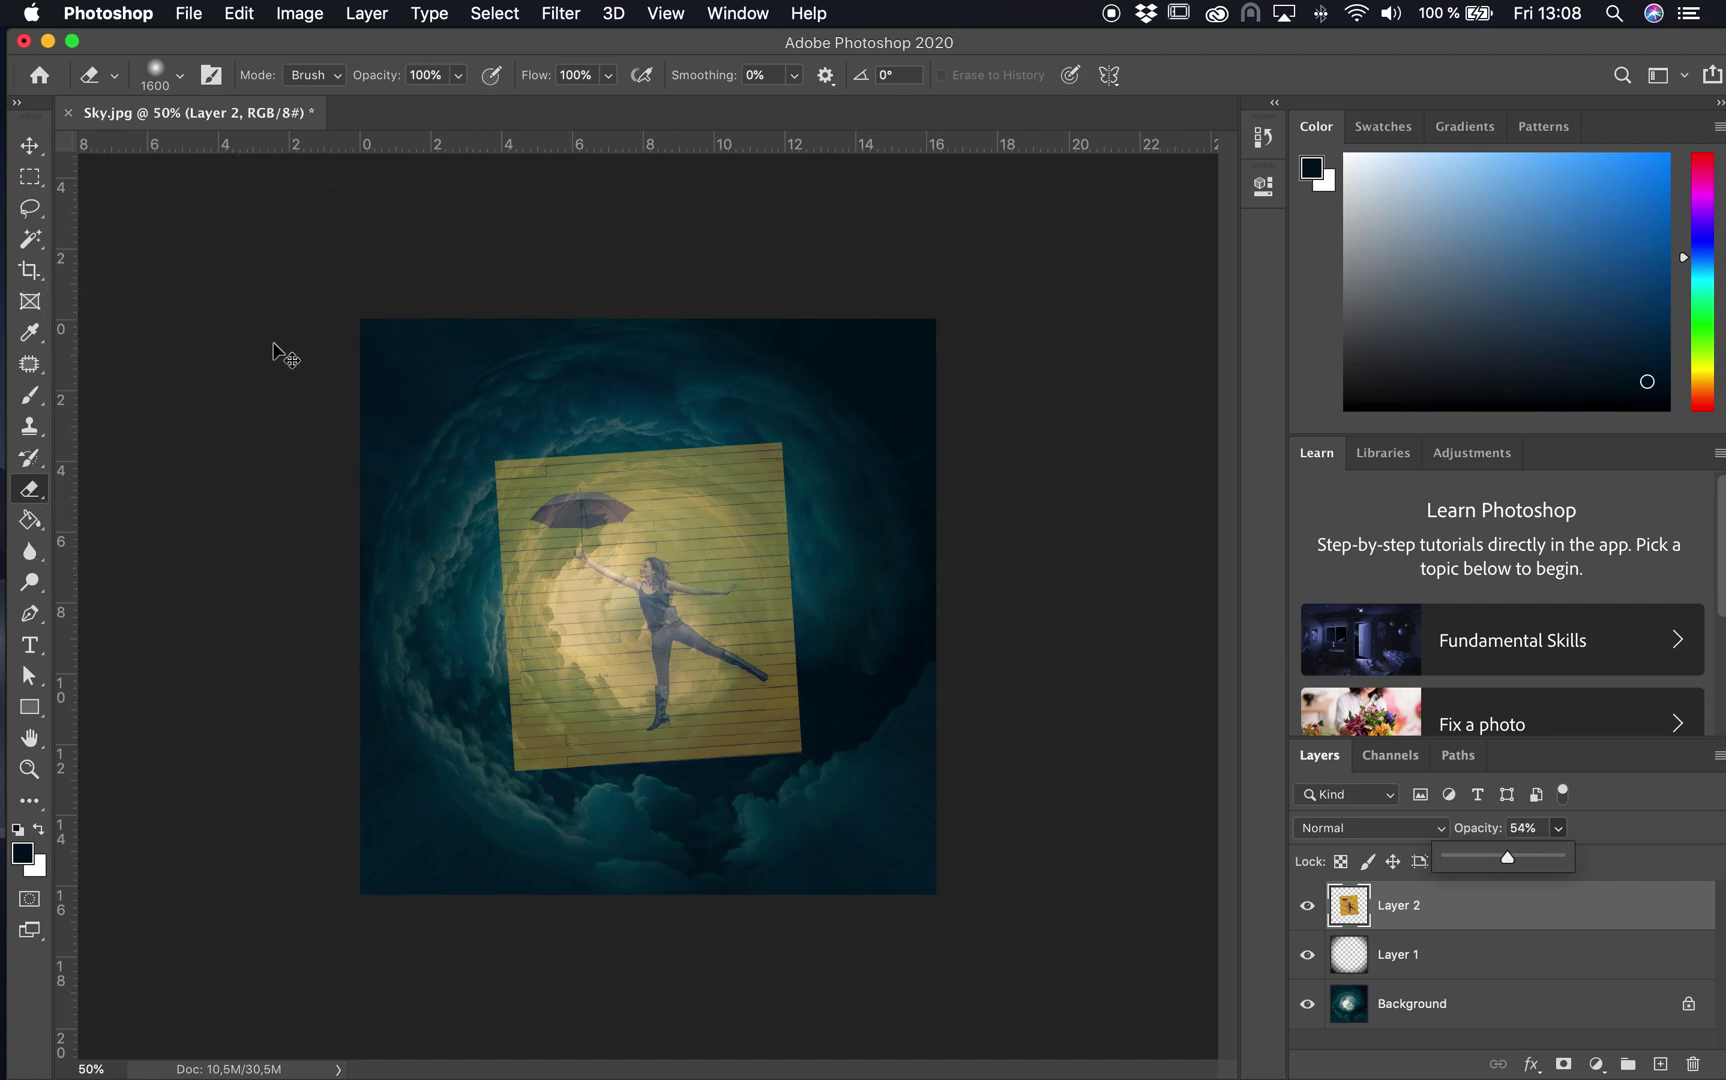
{"action": "key", "text": "super+t"}
{"action": "left_click_drag", "start_coordinate": [810, 833], "coordinate": [779, 754]}
{"action": "key", "text": "Return"}
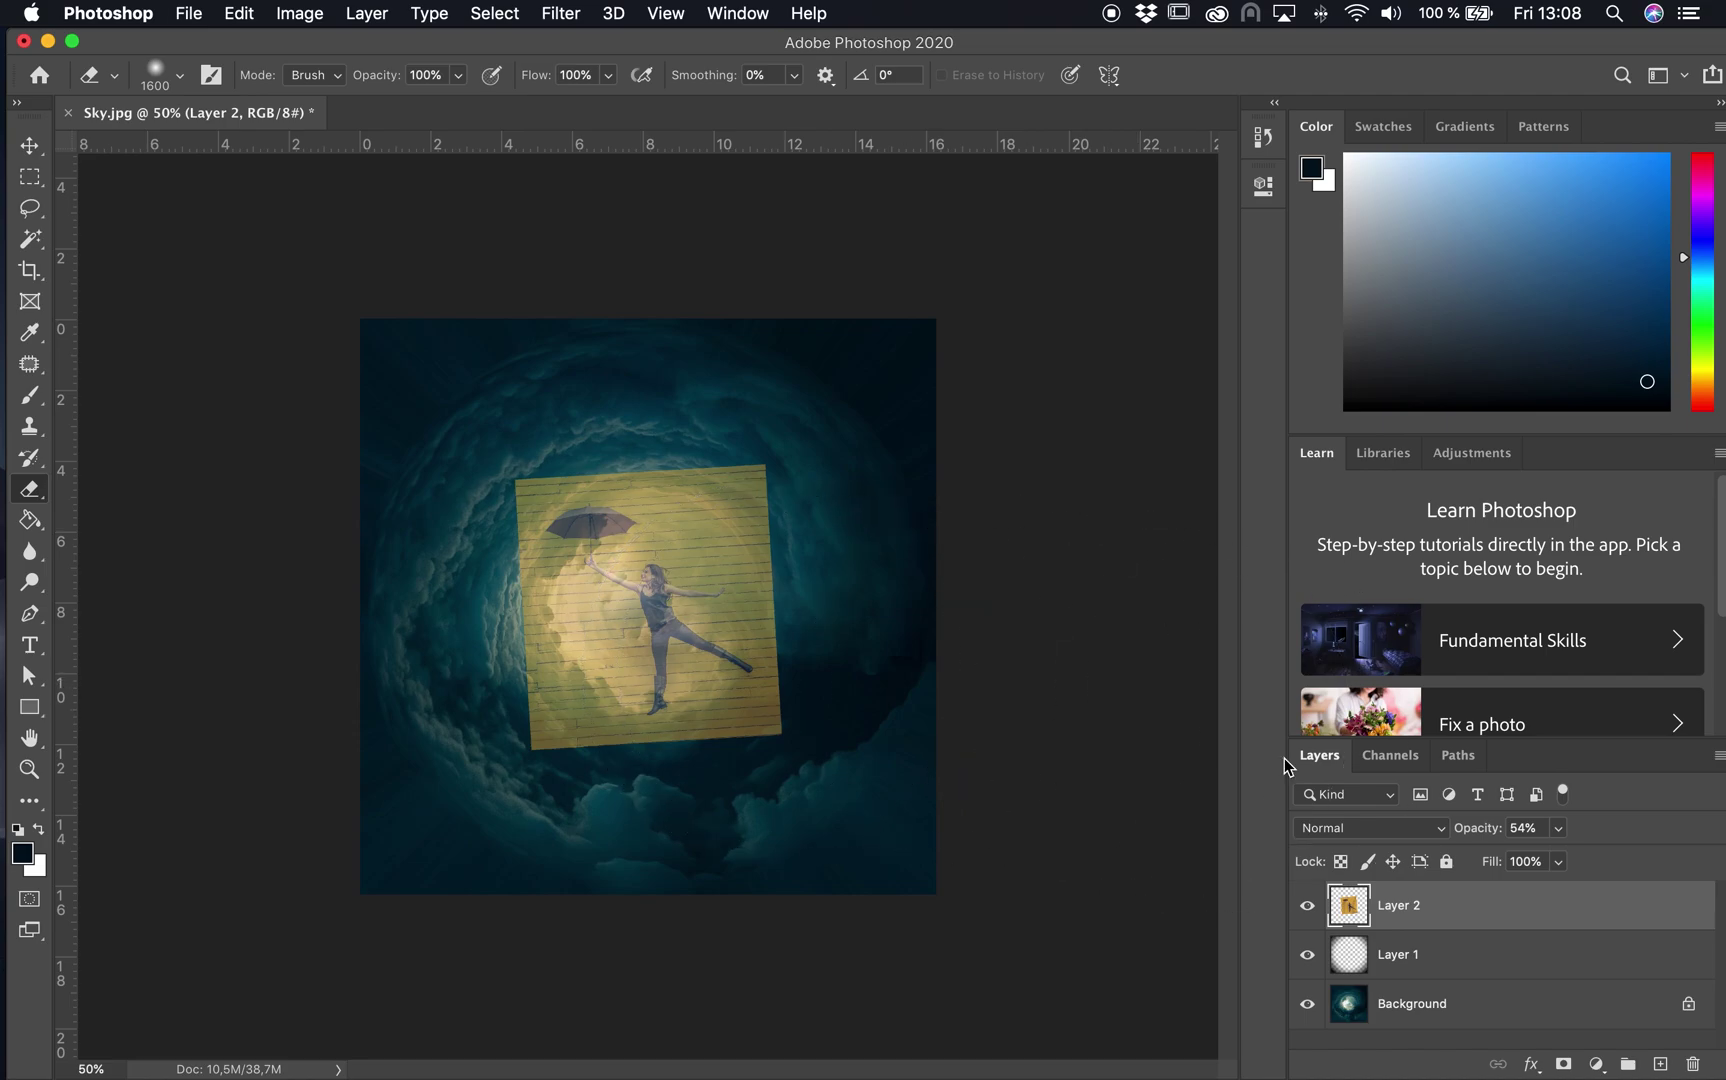
{"action": "left_click", "coordinate": [1558, 829]}
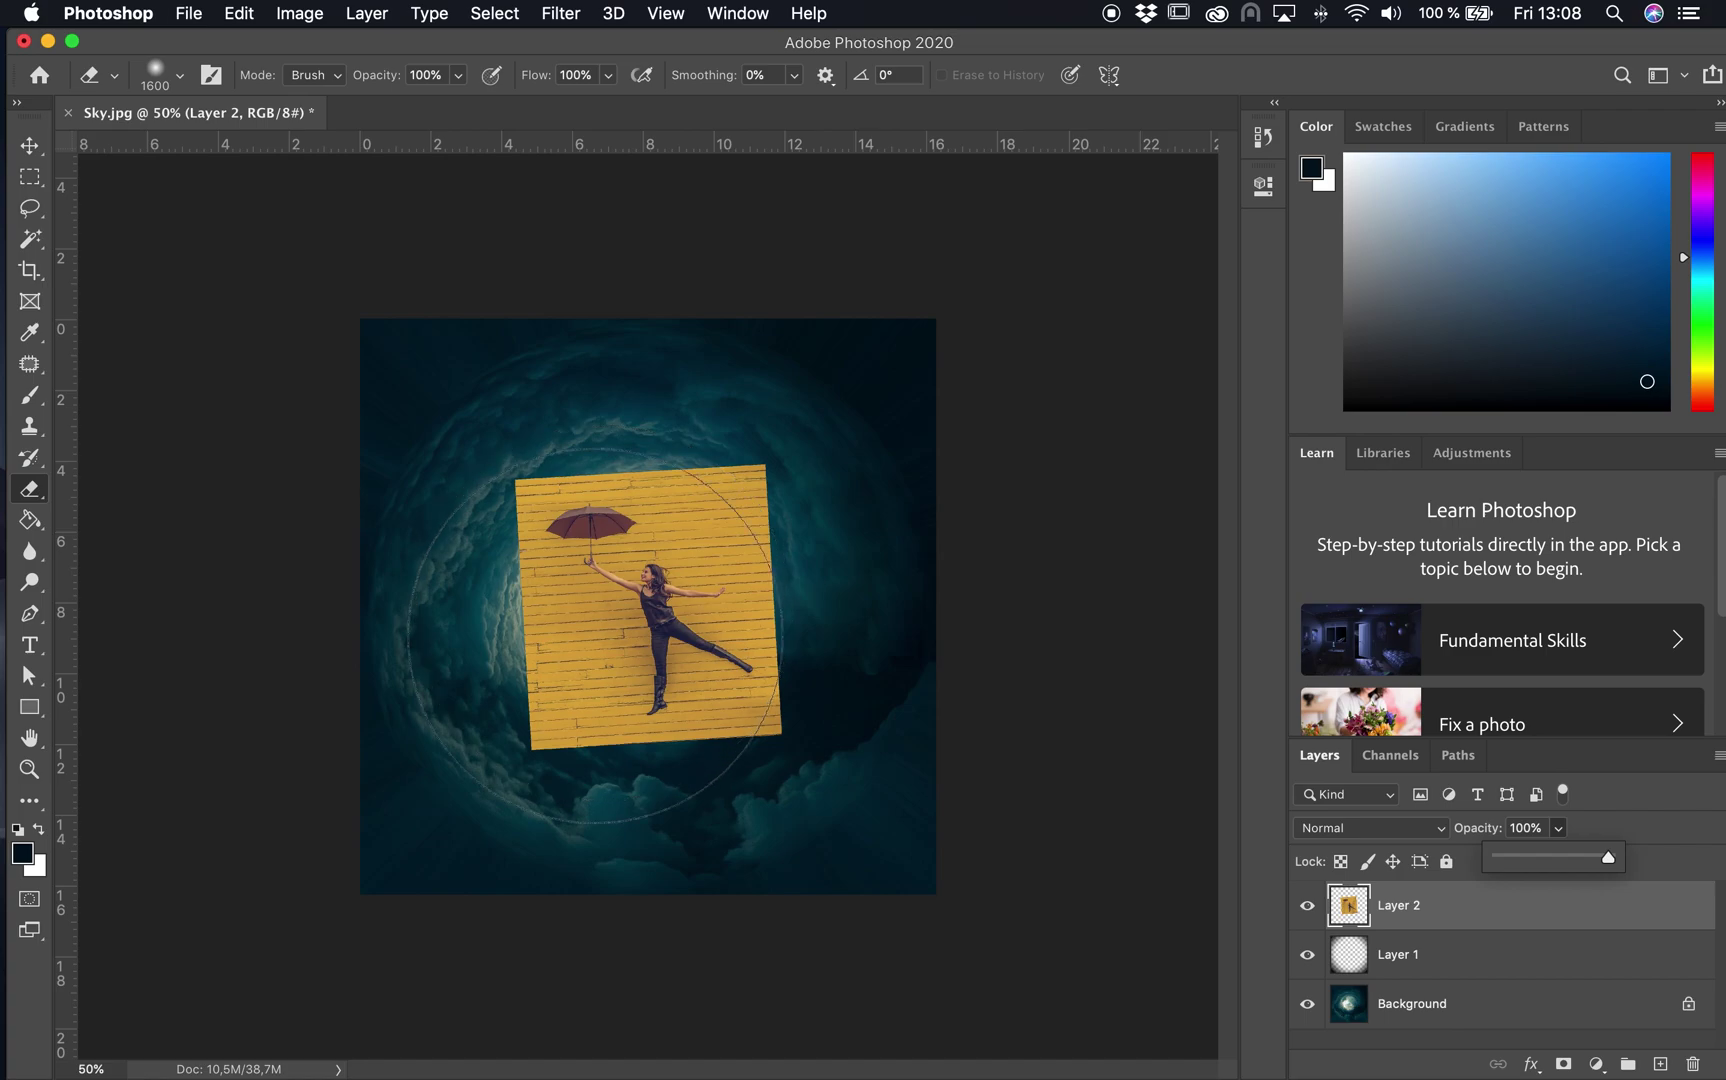
Step: Zoom in on the woman's legs
{"action": "key", "text": "z"}
{"action": "left_click_drag", "start_coordinate": [671, 630], "coordinate": [687, 517]}
{"action": "scroll", "coordinate": [687, 517], "scroll_direction": "down", "scroll_amount": 5}
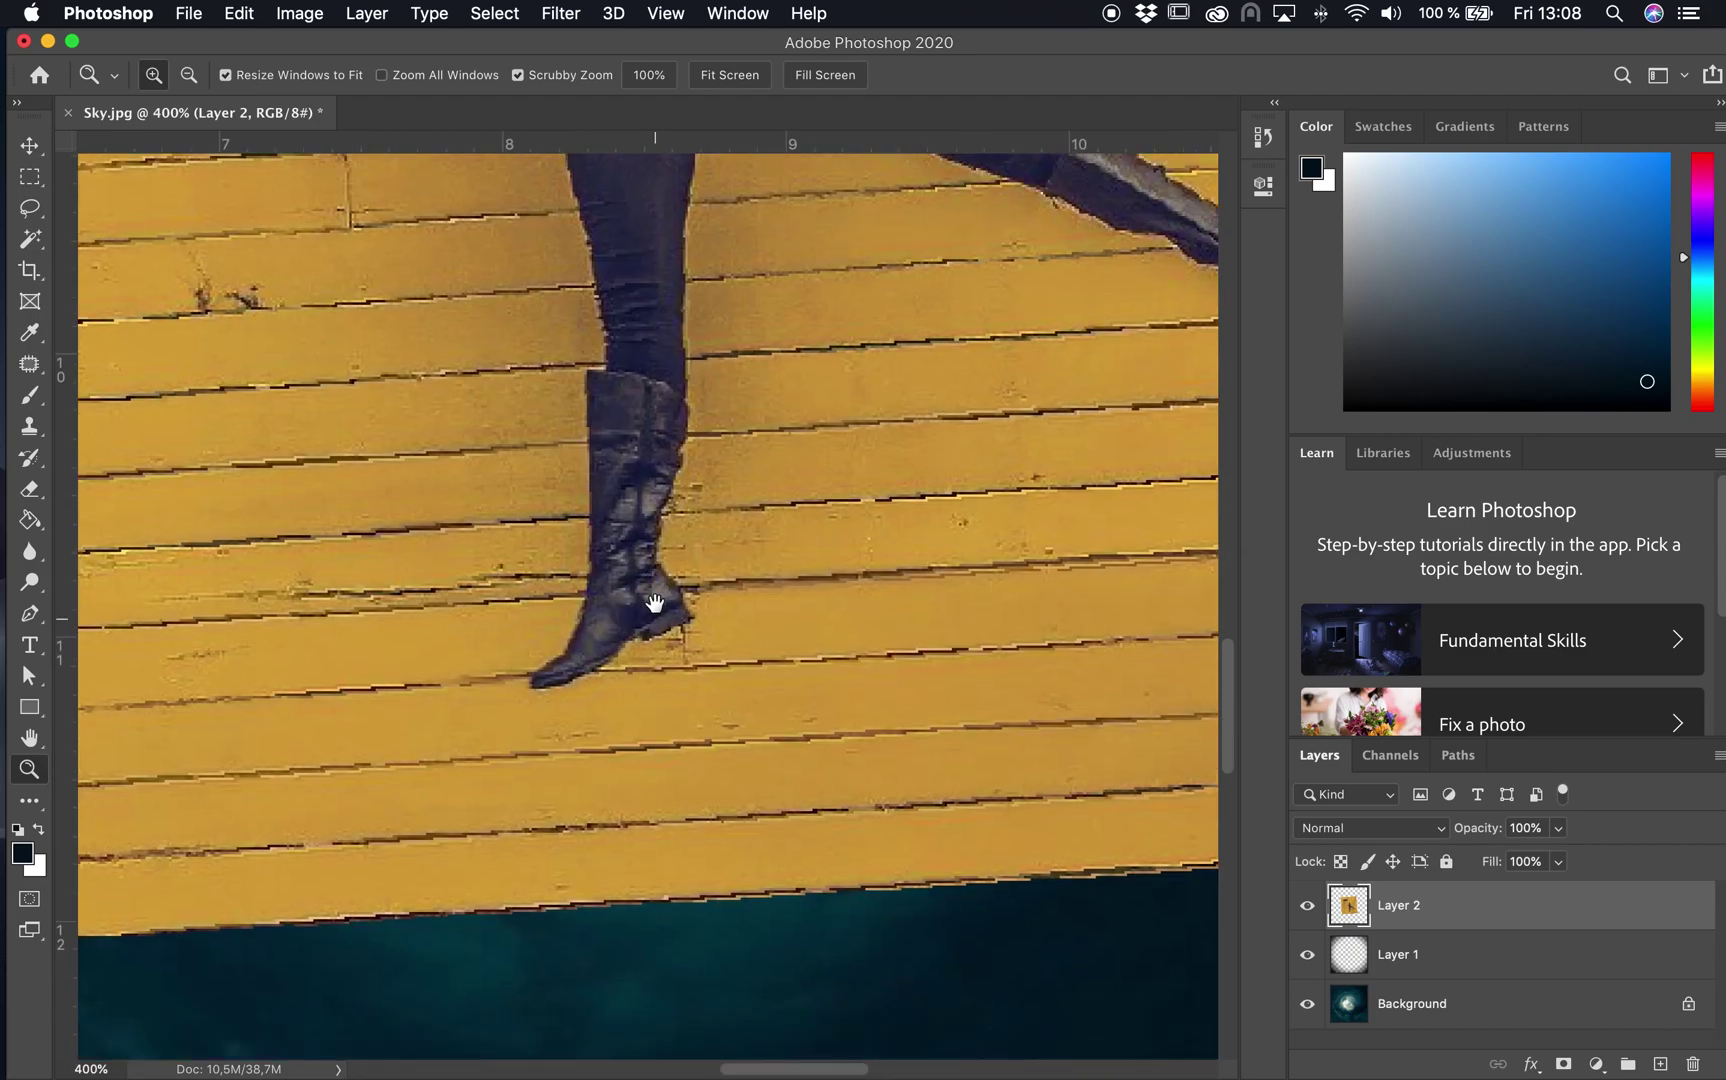
Step: Start a pen path at the boot's toe and trace up the boot and leg's back edge to the crotch
{"action": "key", "text": "super+equal"}
{"action": "key", "text": "super+equal"}
{"action": "key", "text": "super+equal"}
{"action": "key", "text": "p"}
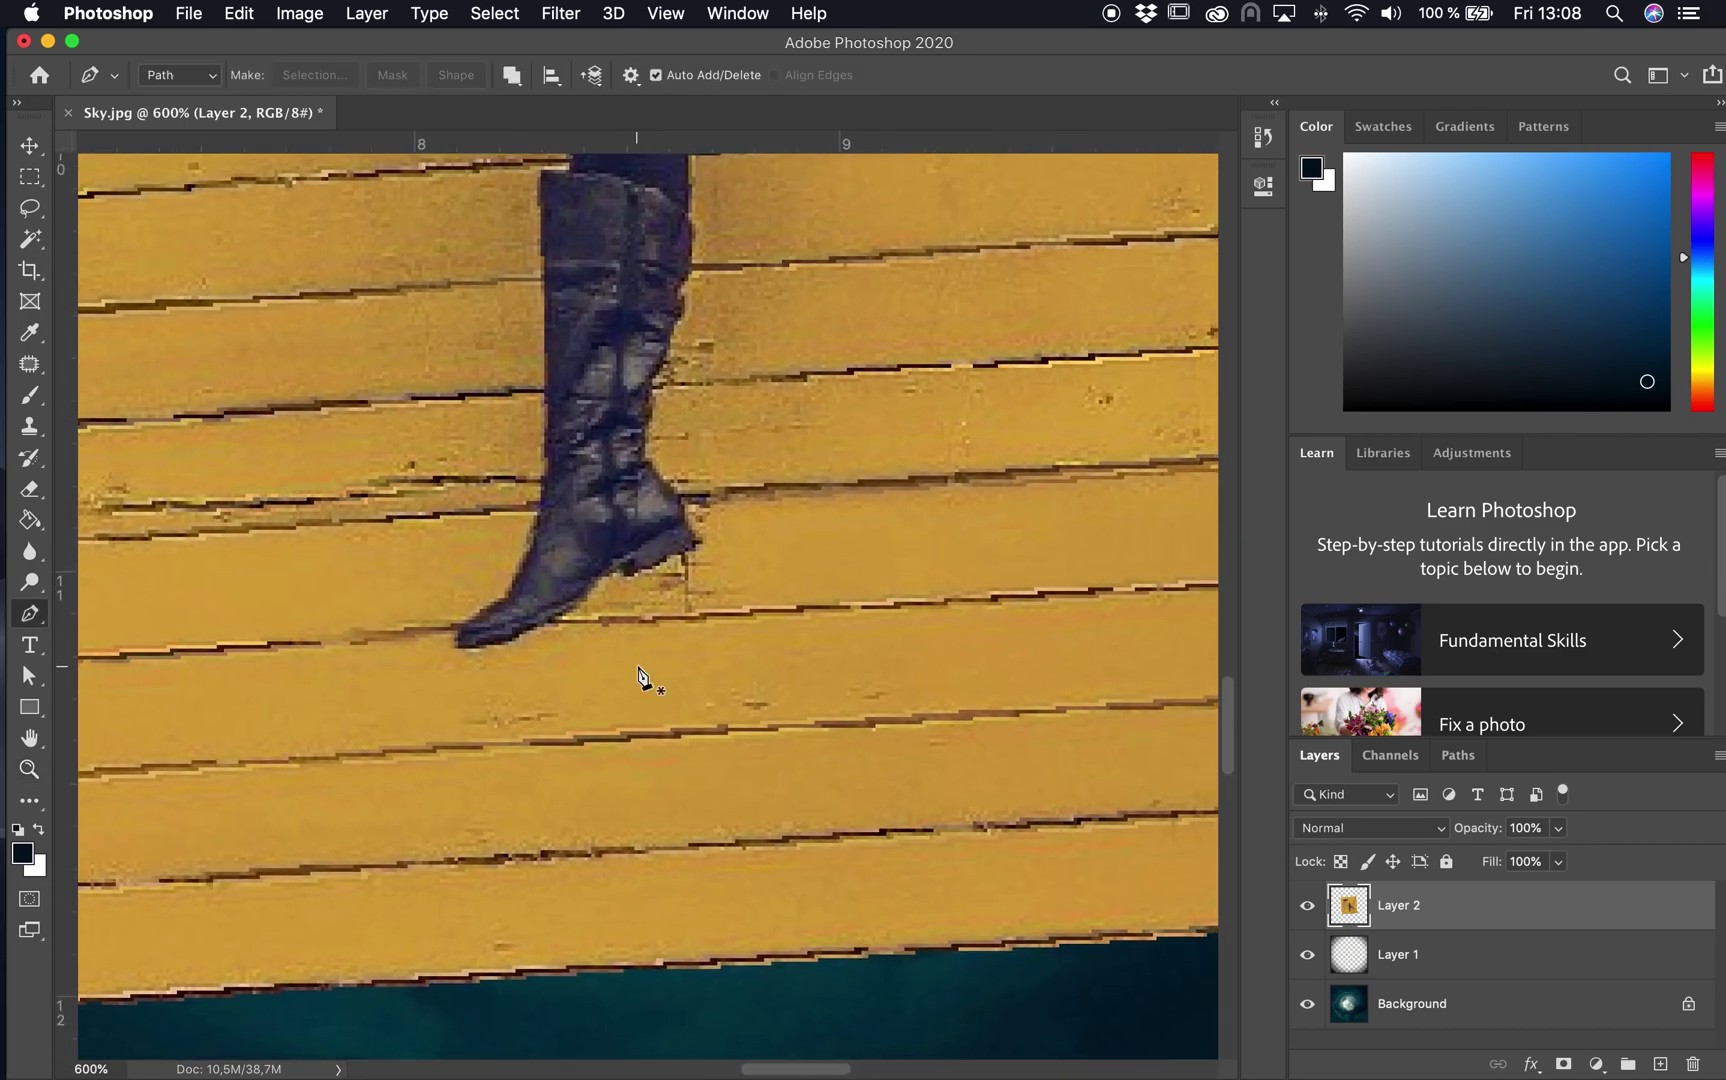
{"action": "left_click", "coordinate": [460, 645]}
{"action": "left_click", "coordinate": [681, 521]}
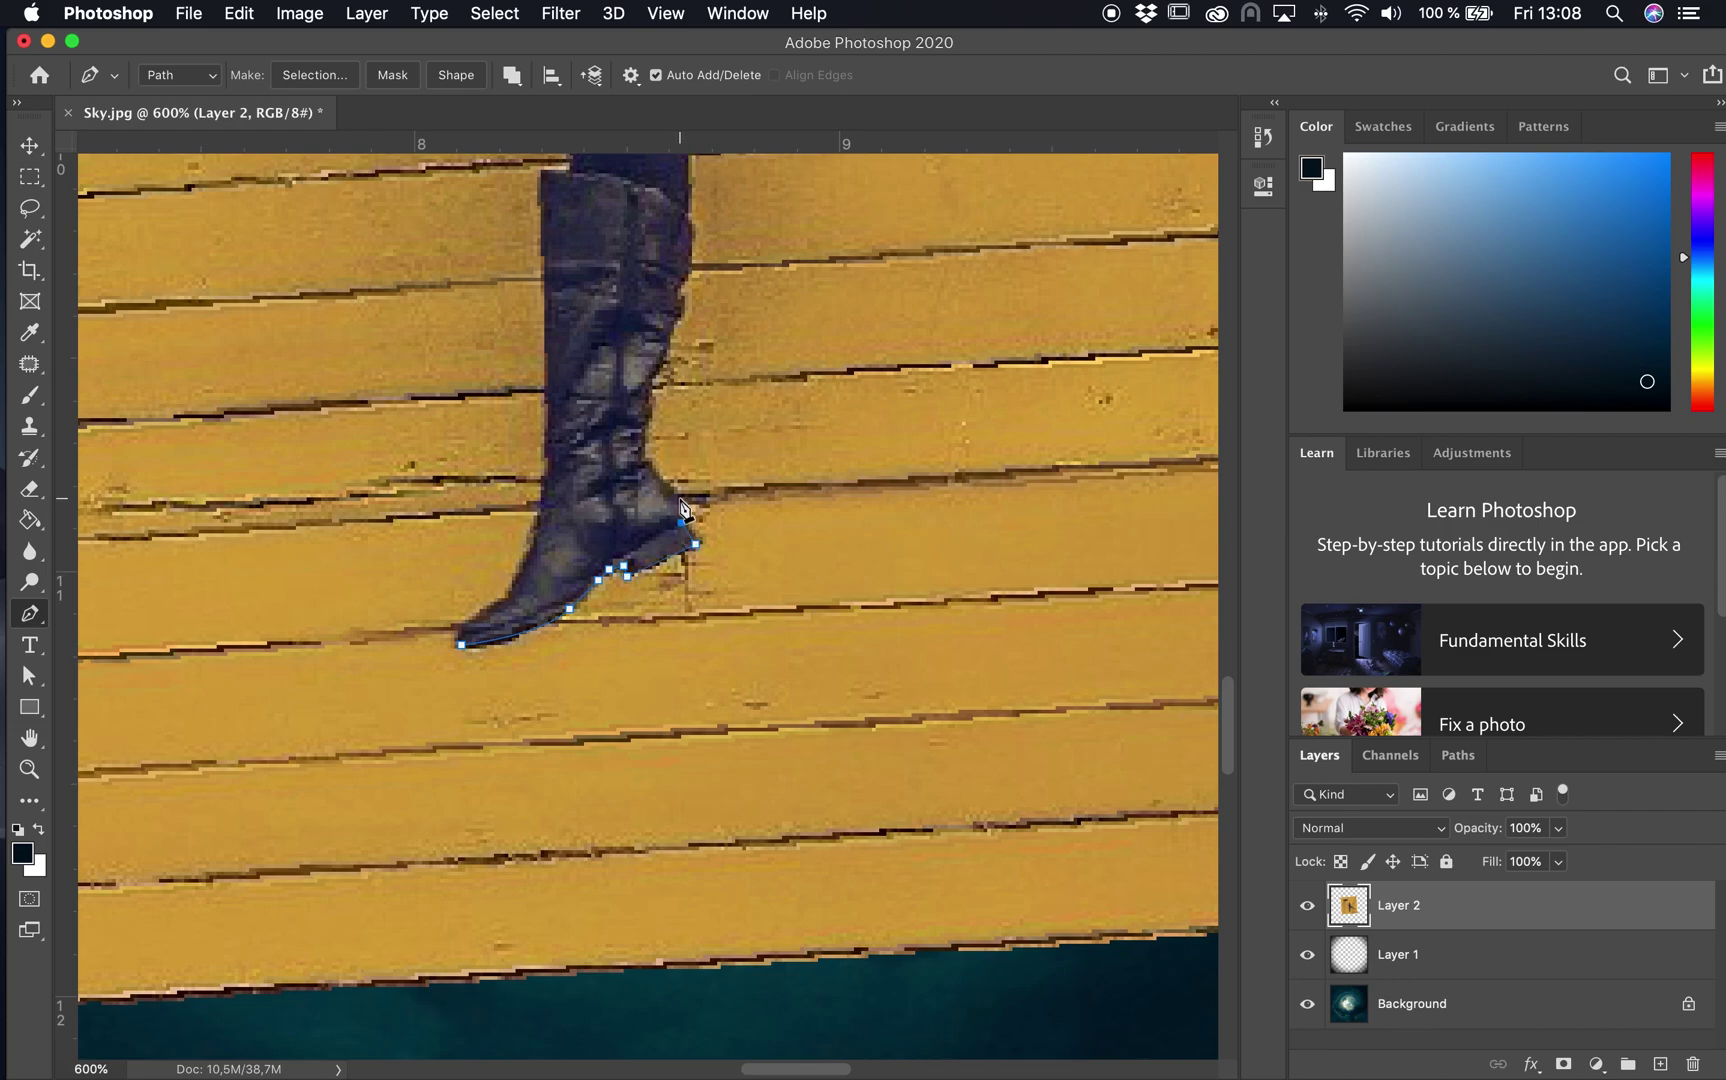
{"action": "left_click", "coordinate": [677, 493]}
{"action": "scroll", "coordinate": [655, 400], "scroll_direction": "up", "scroll_amount": 2}
{"action": "left_click", "coordinate": [661, 565]}
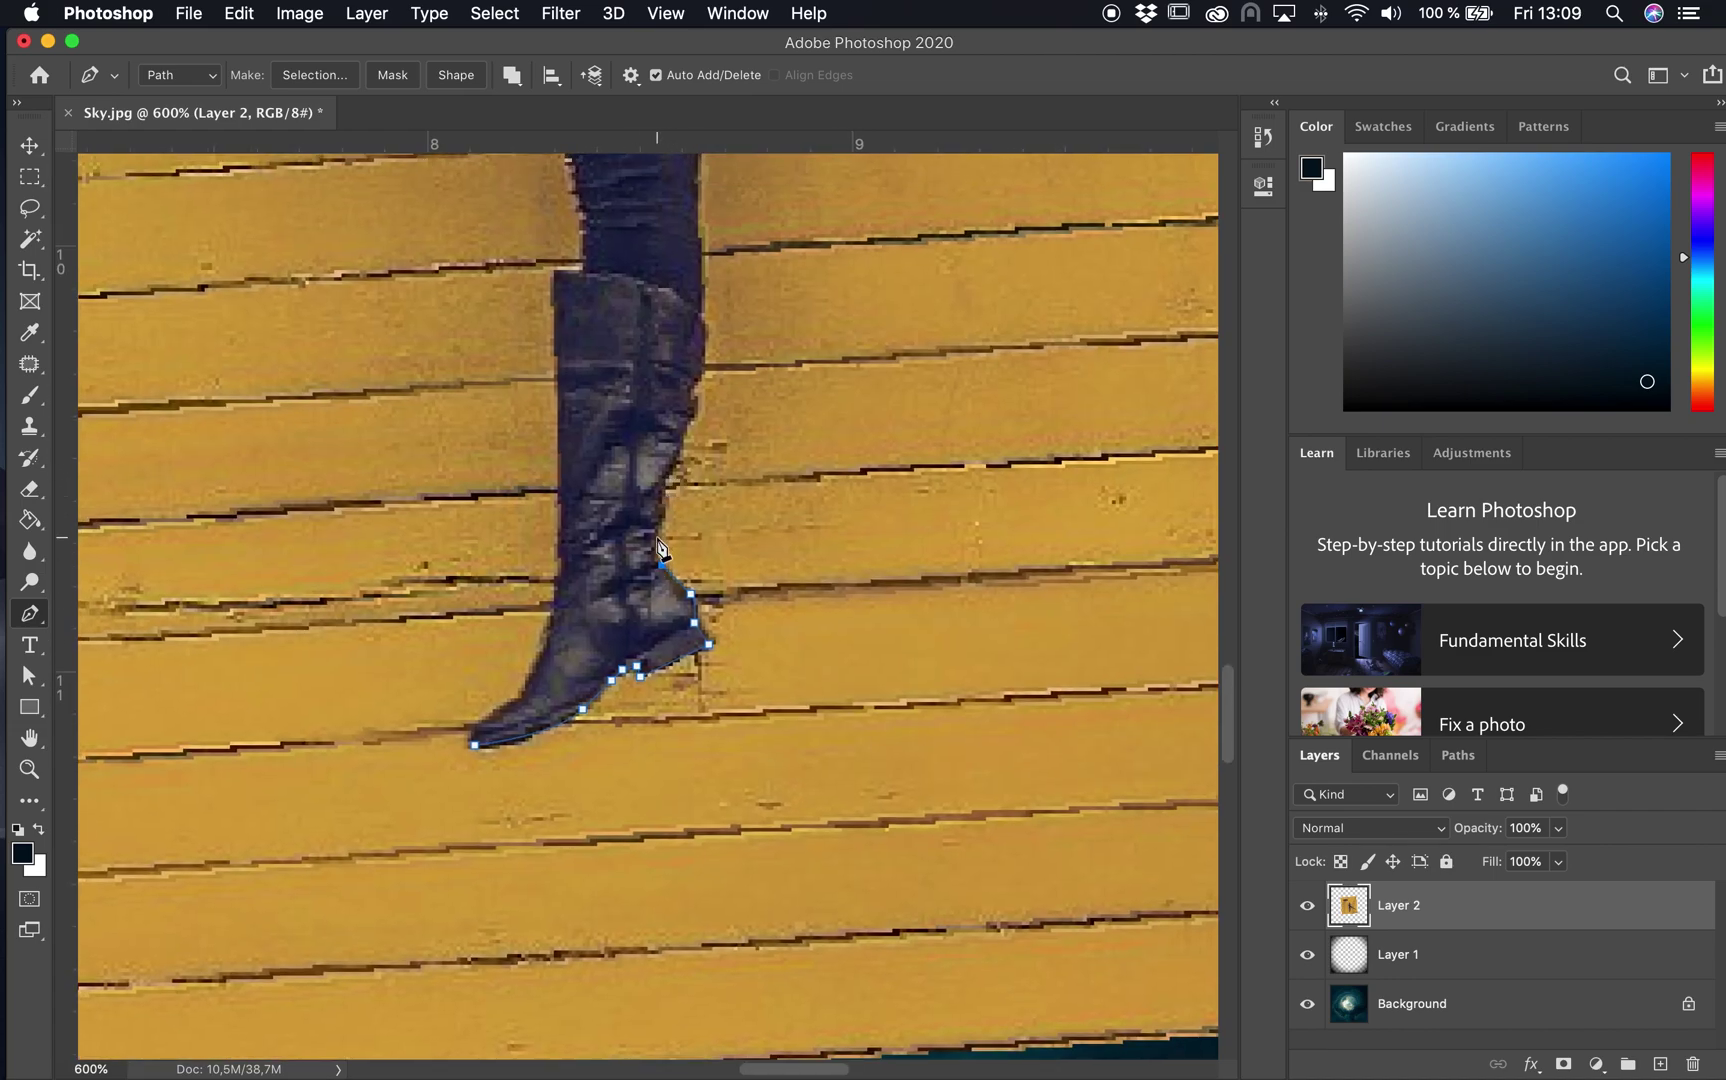
{"action": "left_click", "coordinate": [658, 536]}
{"action": "left_click", "coordinate": [665, 493]}
{"action": "left_click", "coordinate": [676, 454]}
{"action": "left_click", "coordinate": [690, 421]}
{"action": "left_click", "coordinate": [697, 386]}
{"action": "left_click", "coordinate": [702, 336]}
{"action": "left_click", "coordinate": [701, 308]}
{"action": "scroll", "coordinate": [700, 320], "scroll_direction": "up", "scroll_amount": 9}
{"action": "scroll", "coordinate": [700, 320], "scroll_direction": "right", "scroll_amount": 1}
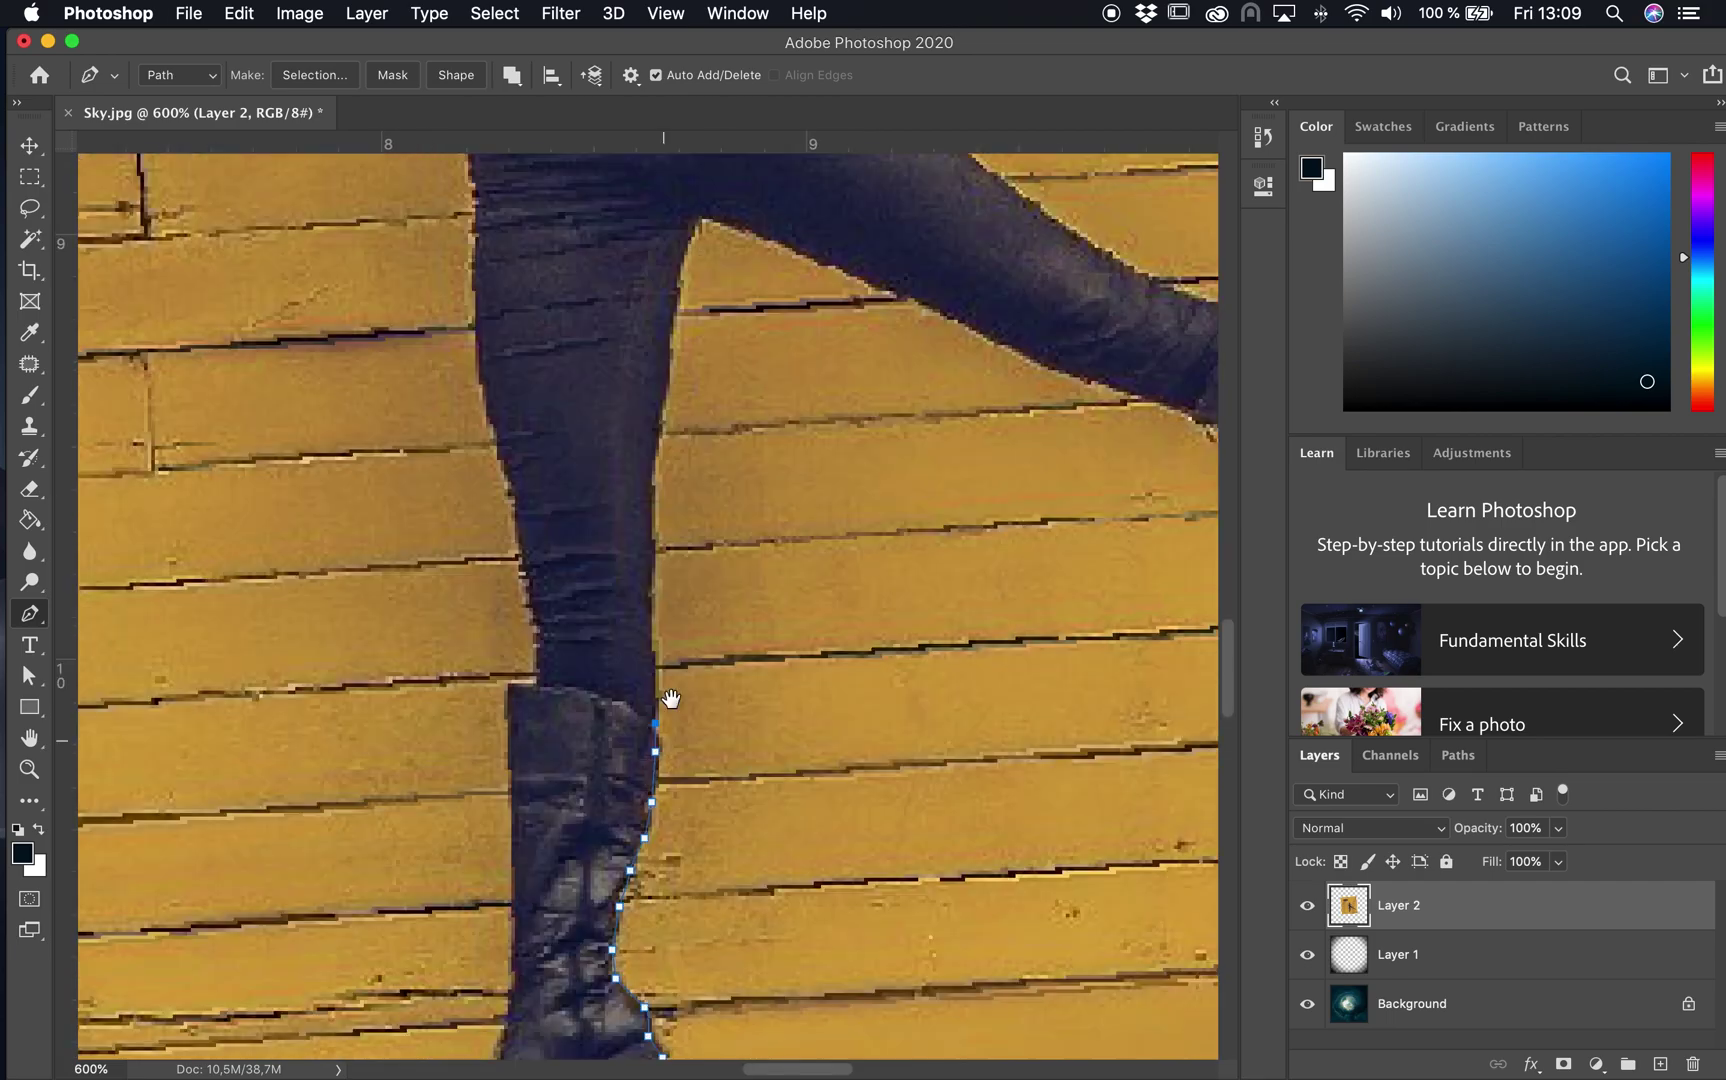
{"action": "left_click", "coordinate": [642, 645]}
{"action": "left_click", "coordinate": [649, 431]}
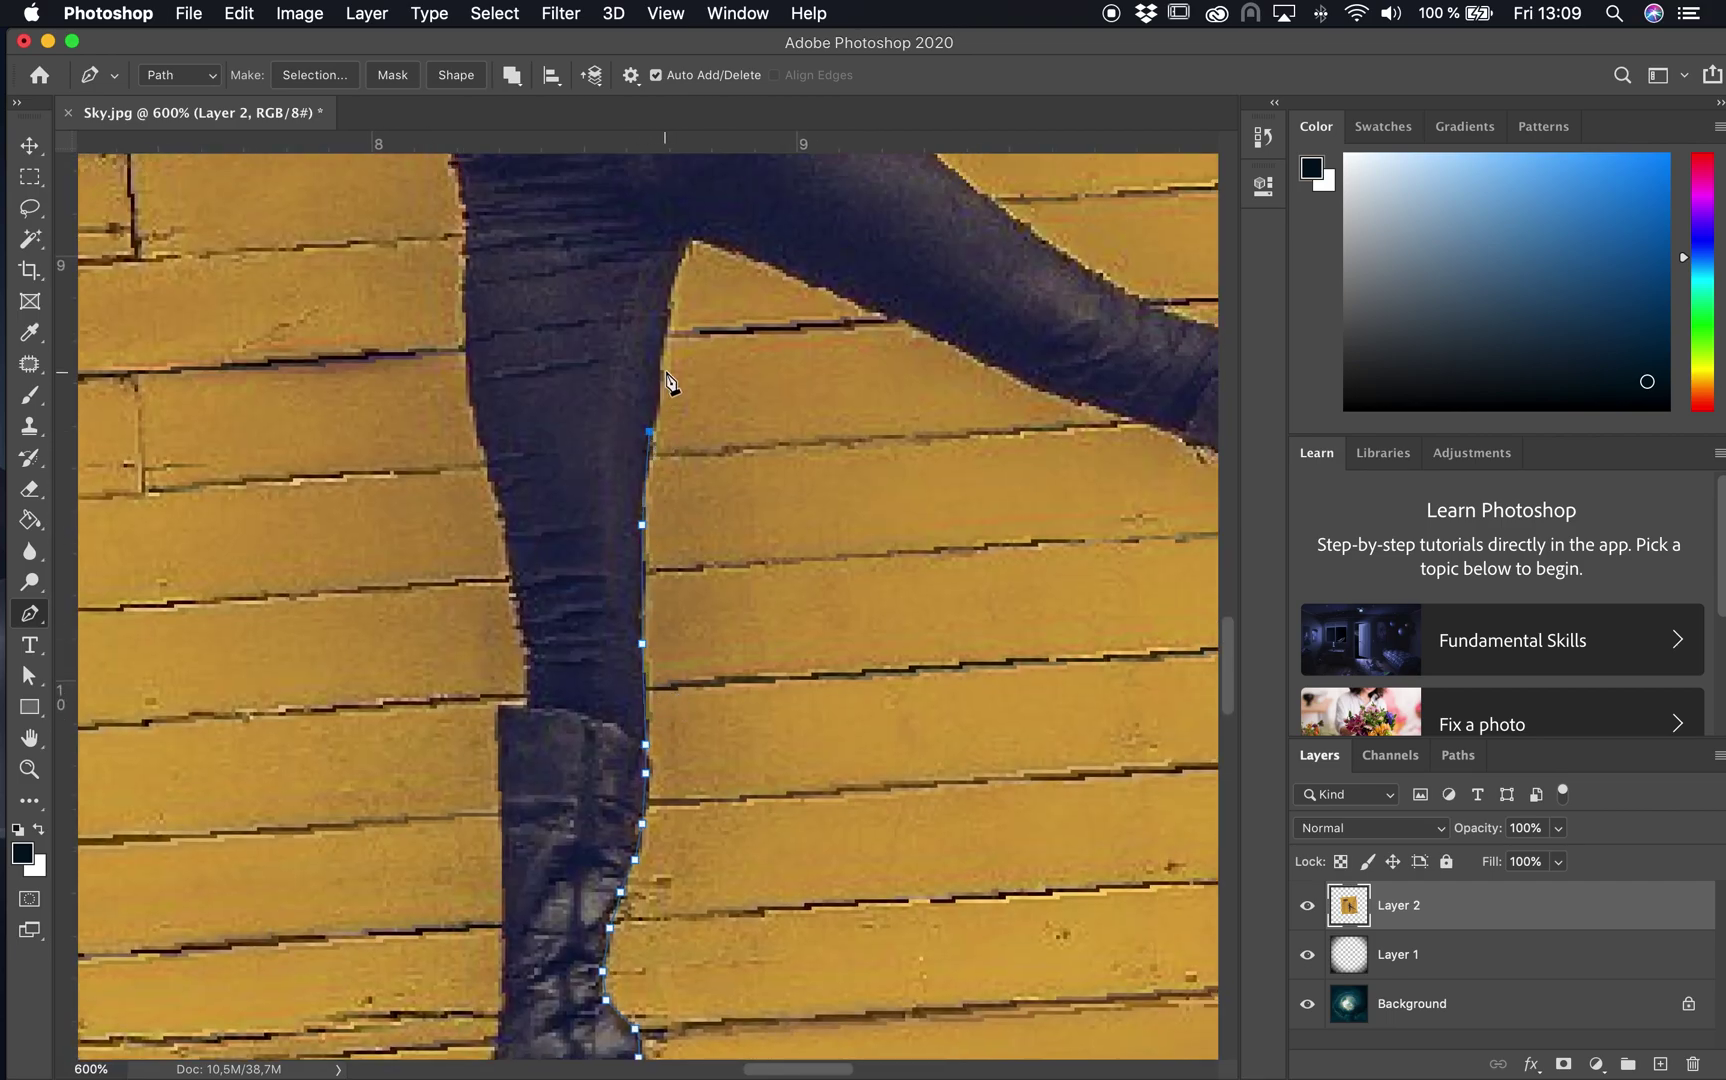
{"action": "left_click", "coordinate": [656, 359]}
{"action": "left_click", "coordinate": [664, 309]}
{"action": "left_click_drag", "start_coordinate": [696, 233], "coordinate": [716, 226]}
Step: Trace the thigh and raised leg's lower edge along the boot's underside and around its tip
{"action": "scroll", "coordinate": [700, 300], "scroll_direction": "right", "scroll_amount": 6}
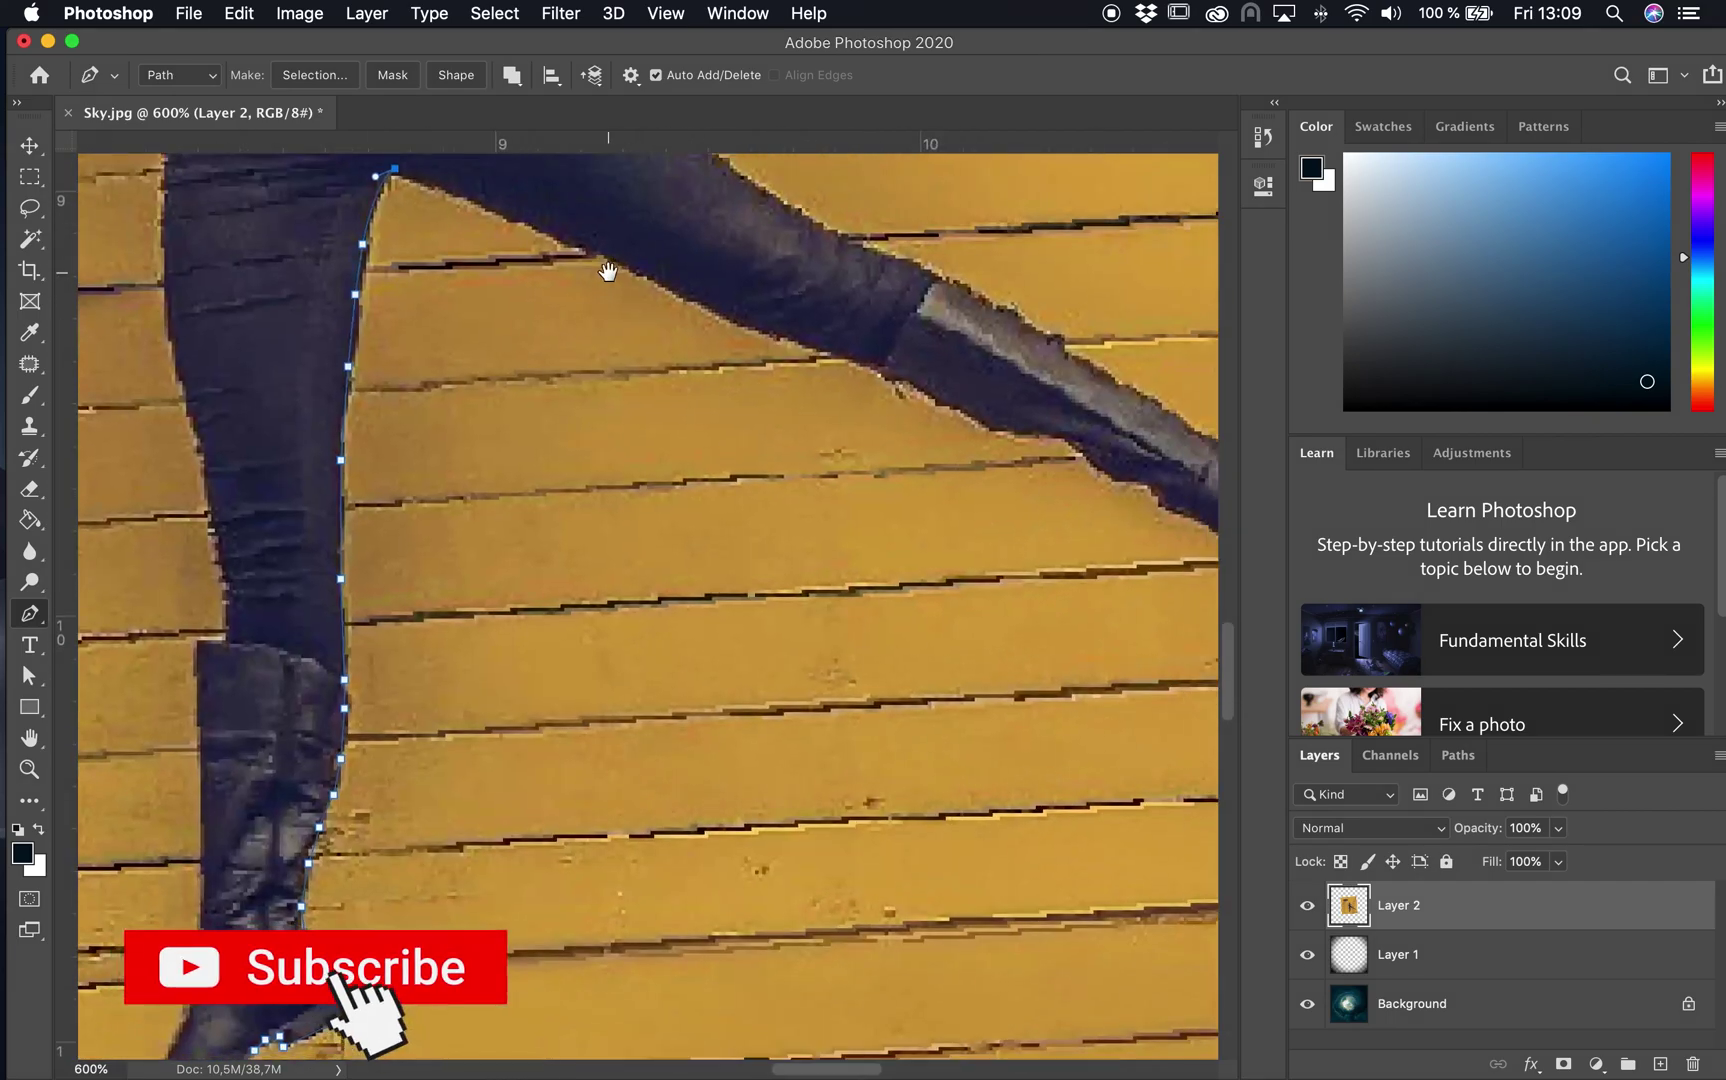
{"action": "scroll", "coordinate": [700, 300], "scroll_direction": "up", "scroll_amount": 2}
{"action": "left_click", "coordinate": [507, 349]}
{"action": "left_click", "coordinate": [622, 400]}
{"action": "left_click", "coordinate": [694, 436]}
{"action": "left_click", "coordinate": [751, 462]}
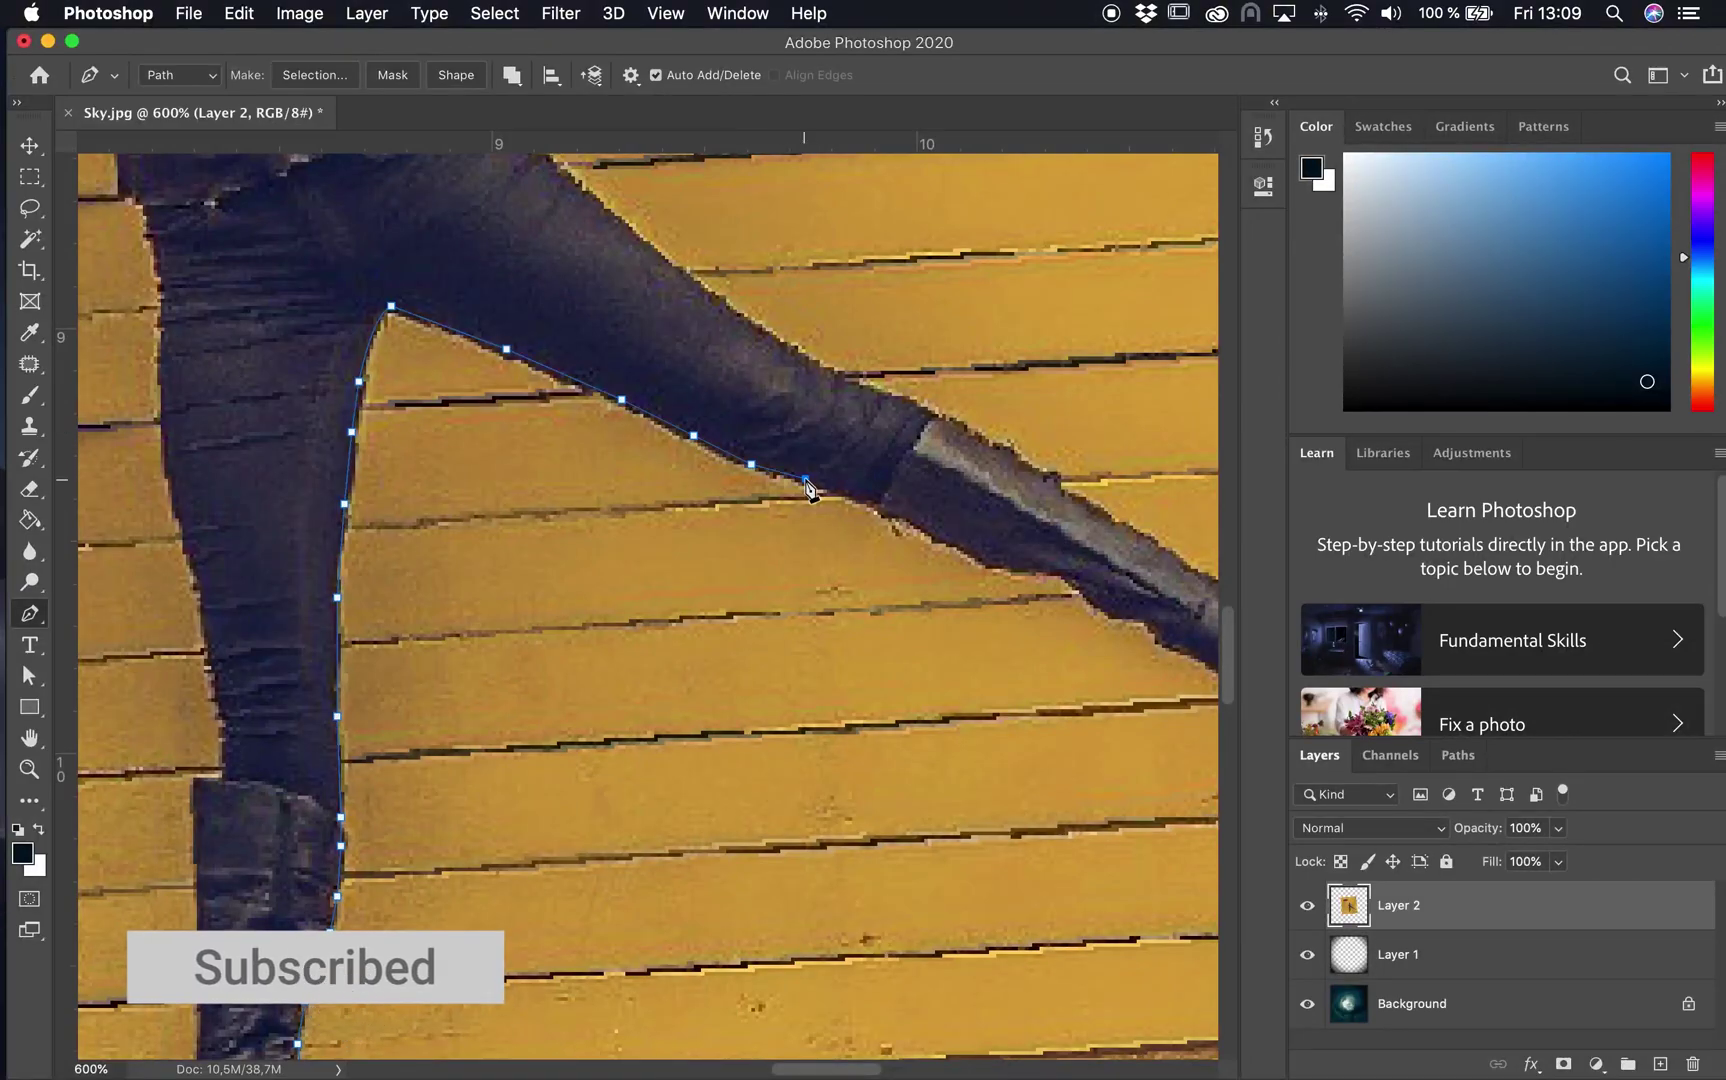
{"action": "left_click", "coordinate": [806, 475]}
{"action": "left_click", "coordinate": [845, 490]}
{"action": "left_click", "coordinate": [878, 501]}
{"action": "left_click", "coordinate": [895, 510]}
{"action": "scroll", "coordinate": [900, 515], "scroll_direction": "right", "scroll_amount": 8}
{"action": "scroll", "coordinate": [900, 515], "scroll_direction": "down", "scroll_amount": 3}
{"action": "left_click", "coordinate": [454, 320]}
{"action": "left_click", "coordinate": [480, 339]}
{"action": "left_click", "coordinate": [512, 359]}
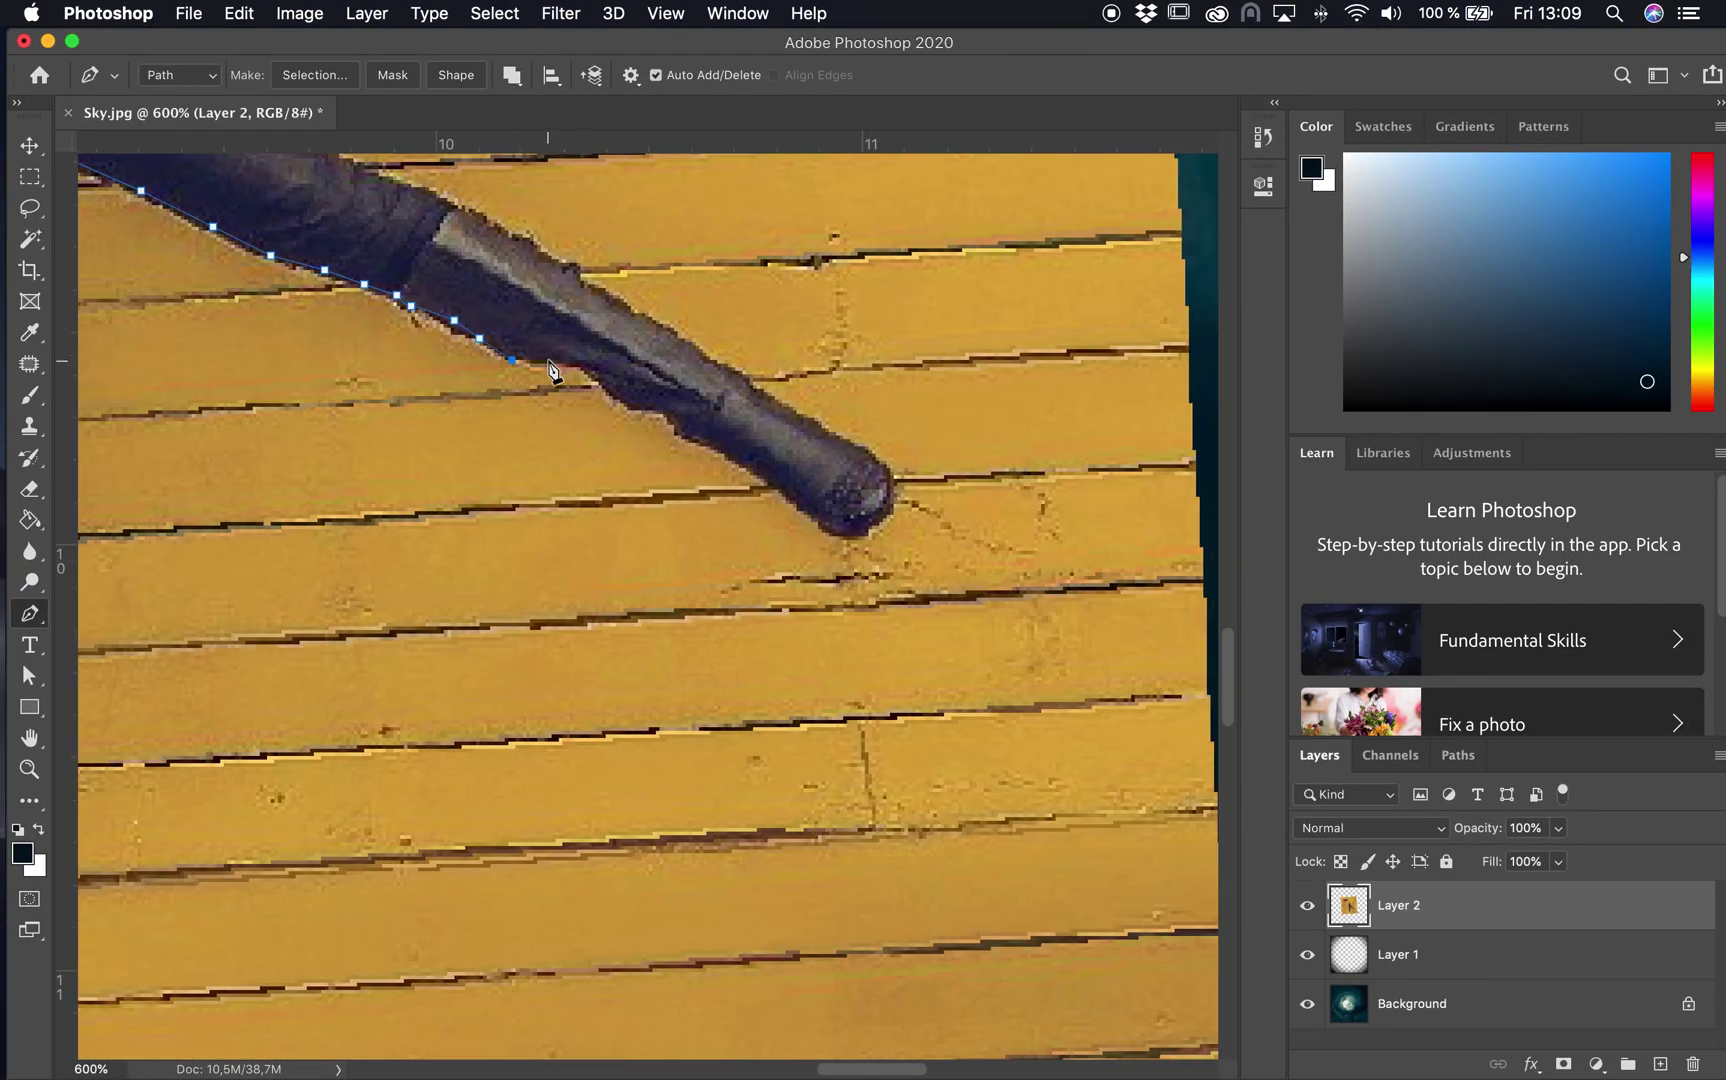
{"action": "left_click", "coordinate": [551, 360]}
{"action": "left_click", "coordinate": [595, 363]}
{"action": "left_click", "coordinate": [605, 388]}
{"action": "left_click", "coordinate": [635, 407]}
{"action": "left_click", "coordinate": [667, 406]}
{"action": "left_click", "coordinate": [690, 440]}
{"action": "left_click", "coordinate": [717, 446]}
{"action": "left_click", "coordinate": [757, 471]}
{"action": "left_click", "coordinate": [807, 508]}
{"action": "left_click_drag", "start_coordinate": [878, 524], "coordinate": [907, 494]}
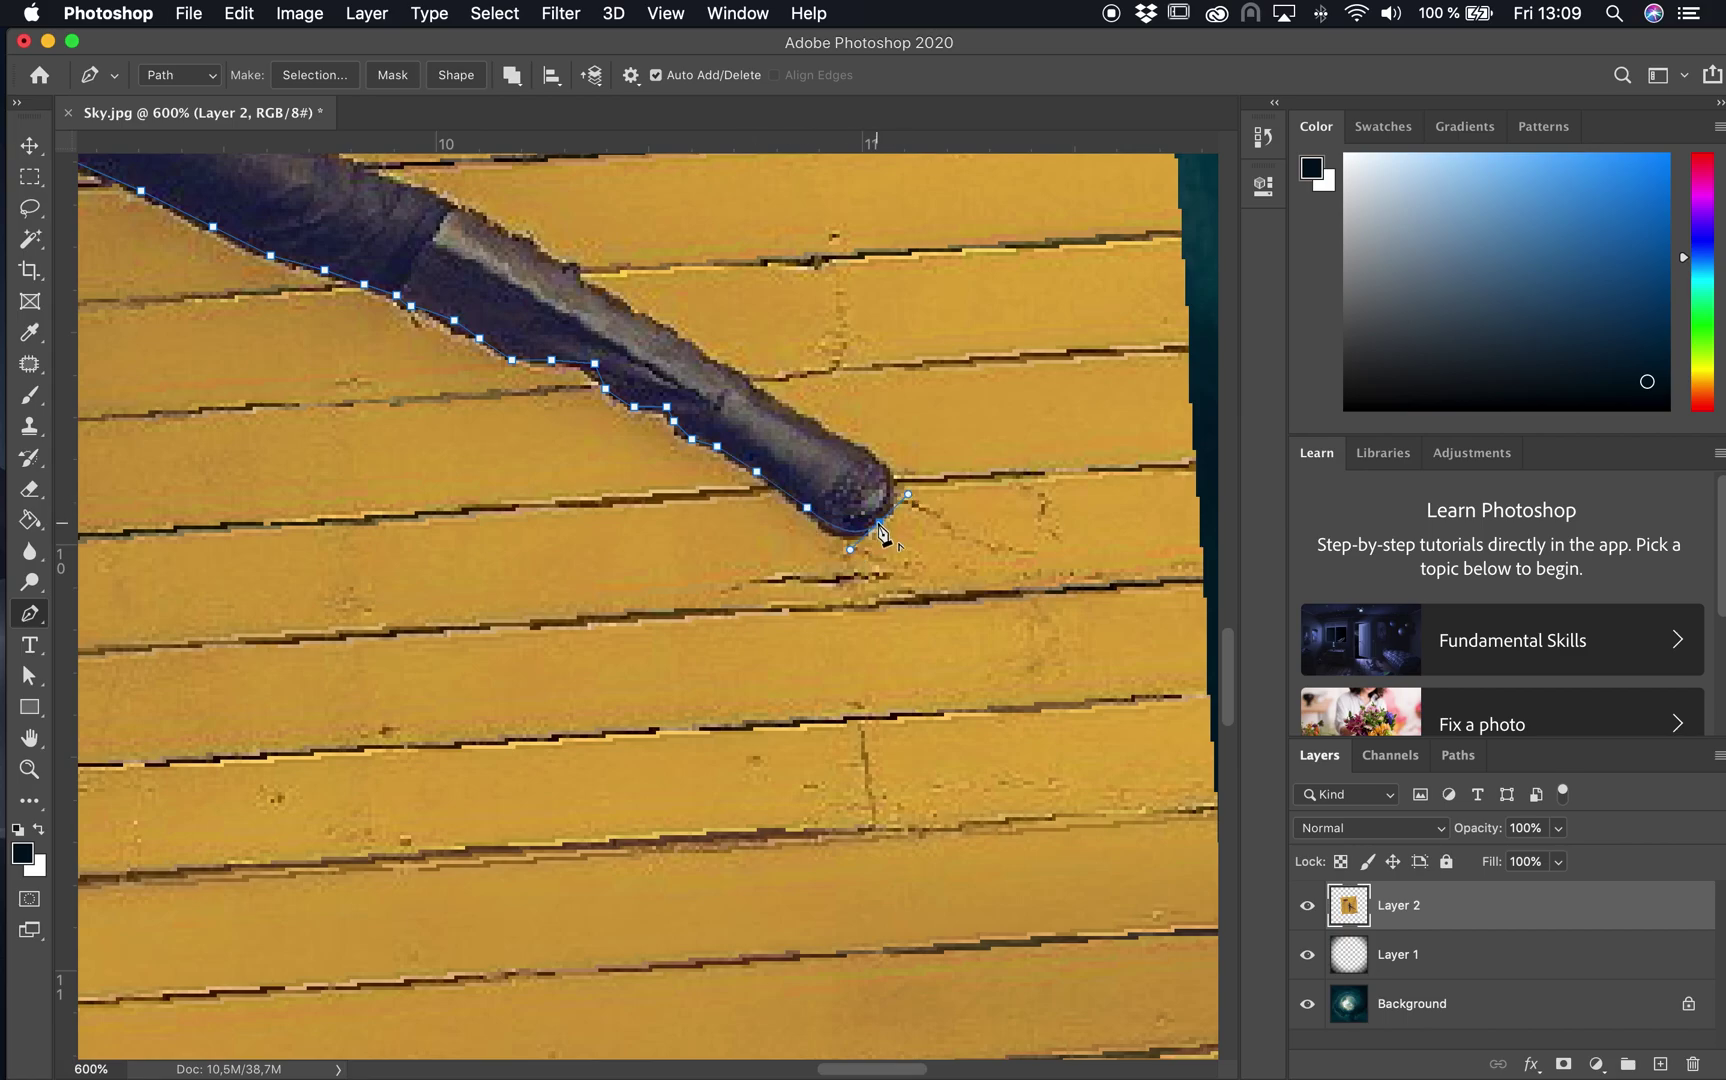
{"action": "left_click", "coordinate": [873, 453]}
{"action": "left_click", "coordinate": [815, 421]}
Step: Trace the raised leg's upper edge from the boot back toward the hip and waist
{"action": "scroll", "coordinate": [820, 430], "scroll_direction": "up", "scroll_amount": 5}
{"action": "scroll", "coordinate": [820, 430], "scroll_direction": "left", "scroll_amount": 2}
{"action": "left_click", "coordinate": [862, 649]}
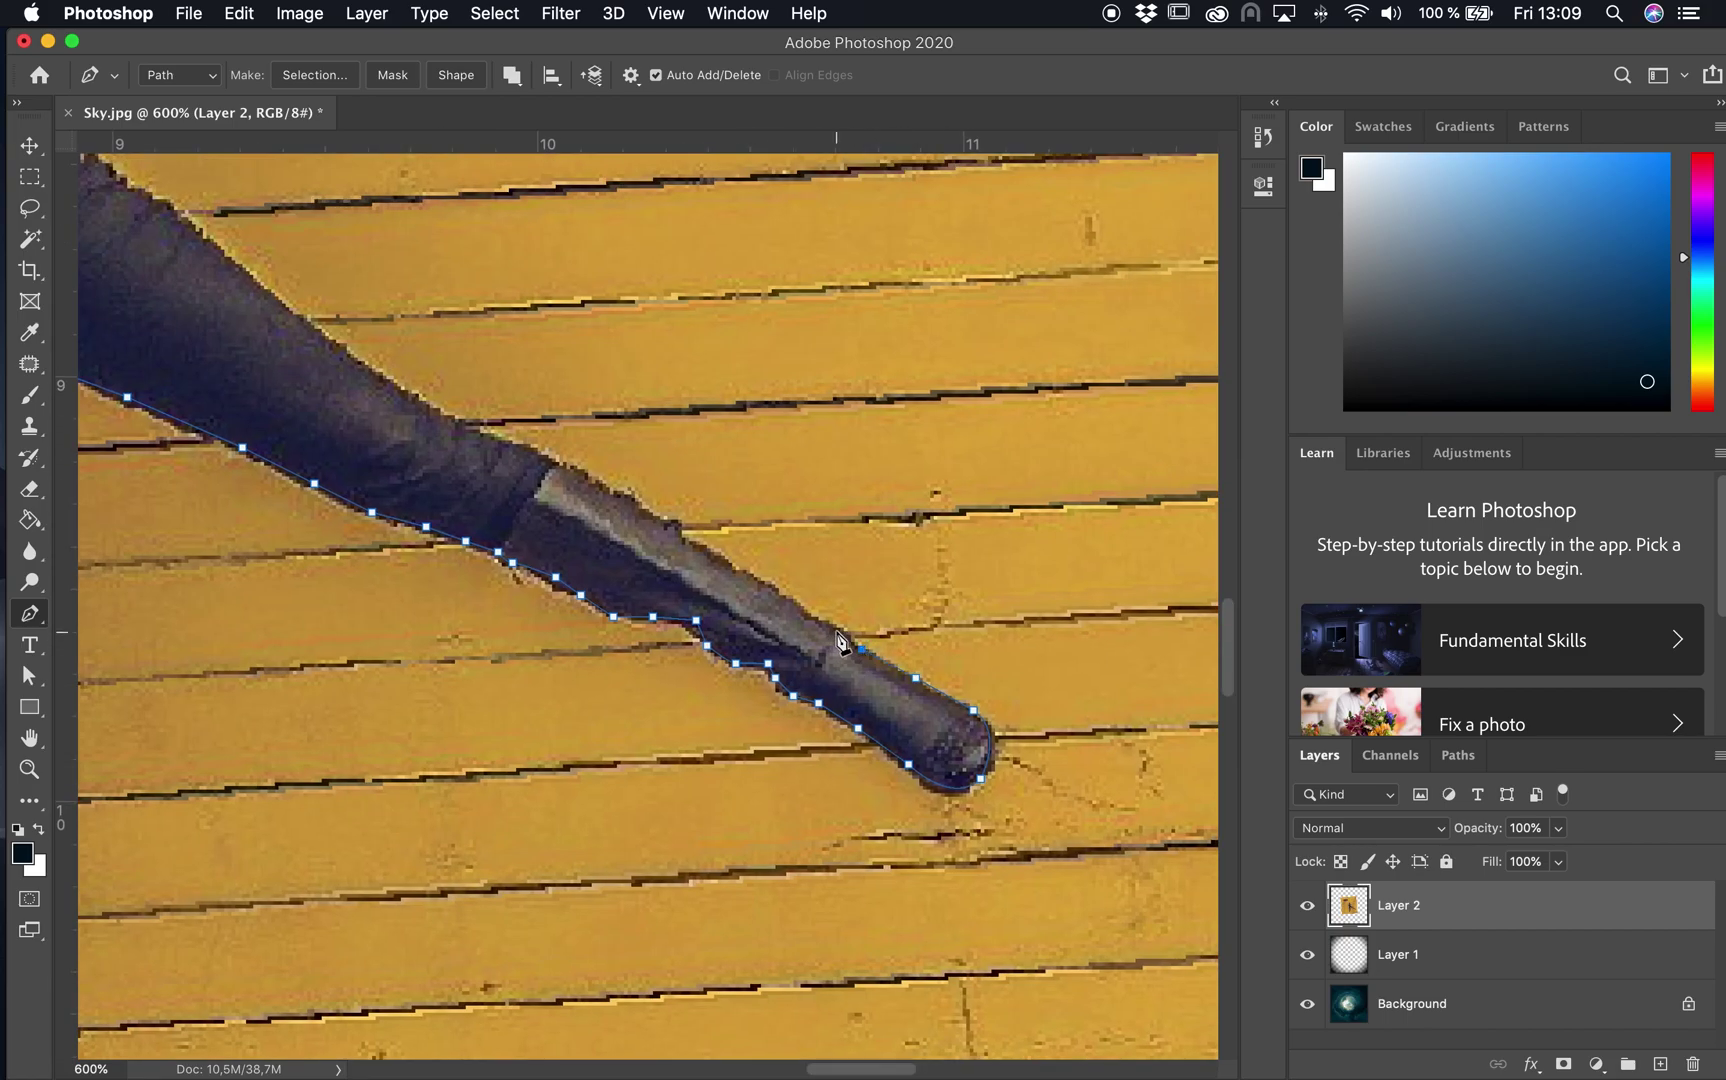
{"action": "left_click", "coordinate": [837, 631]}
{"action": "left_click", "coordinate": [815, 619]}
{"action": "left_click", "coordinate": [794, 606]}
{"action": "left_click", "coordinate": [775, 591]}
{"action": "left_click", "coordinate": [746, 577]}
{"action": "left_click", "coordinate": [718, 559]}
{"action": "left_click", "coordinate": [691, 547]}
{"action": "left_click", "coordinate": [678, 537]}
{"action": "left_click", "coordinate": [667, 526]}
{"action": "left_click", "coordinate": [631, 505]}
{"action": "left_click", "coordinate": [606, 494]}
{"action": "left_click", "coordinate": [581, 473]}
{"action": "left_click", "coordinate": [551, 467]}
{"action": "scroll", "coordinate": [551, 467], "scroll_direction": "up", "scroll_amount": 4}
{"action": "scroll", "coordinate": [551, 467], "scroll_direction": "left", "scroll_amount": 4}
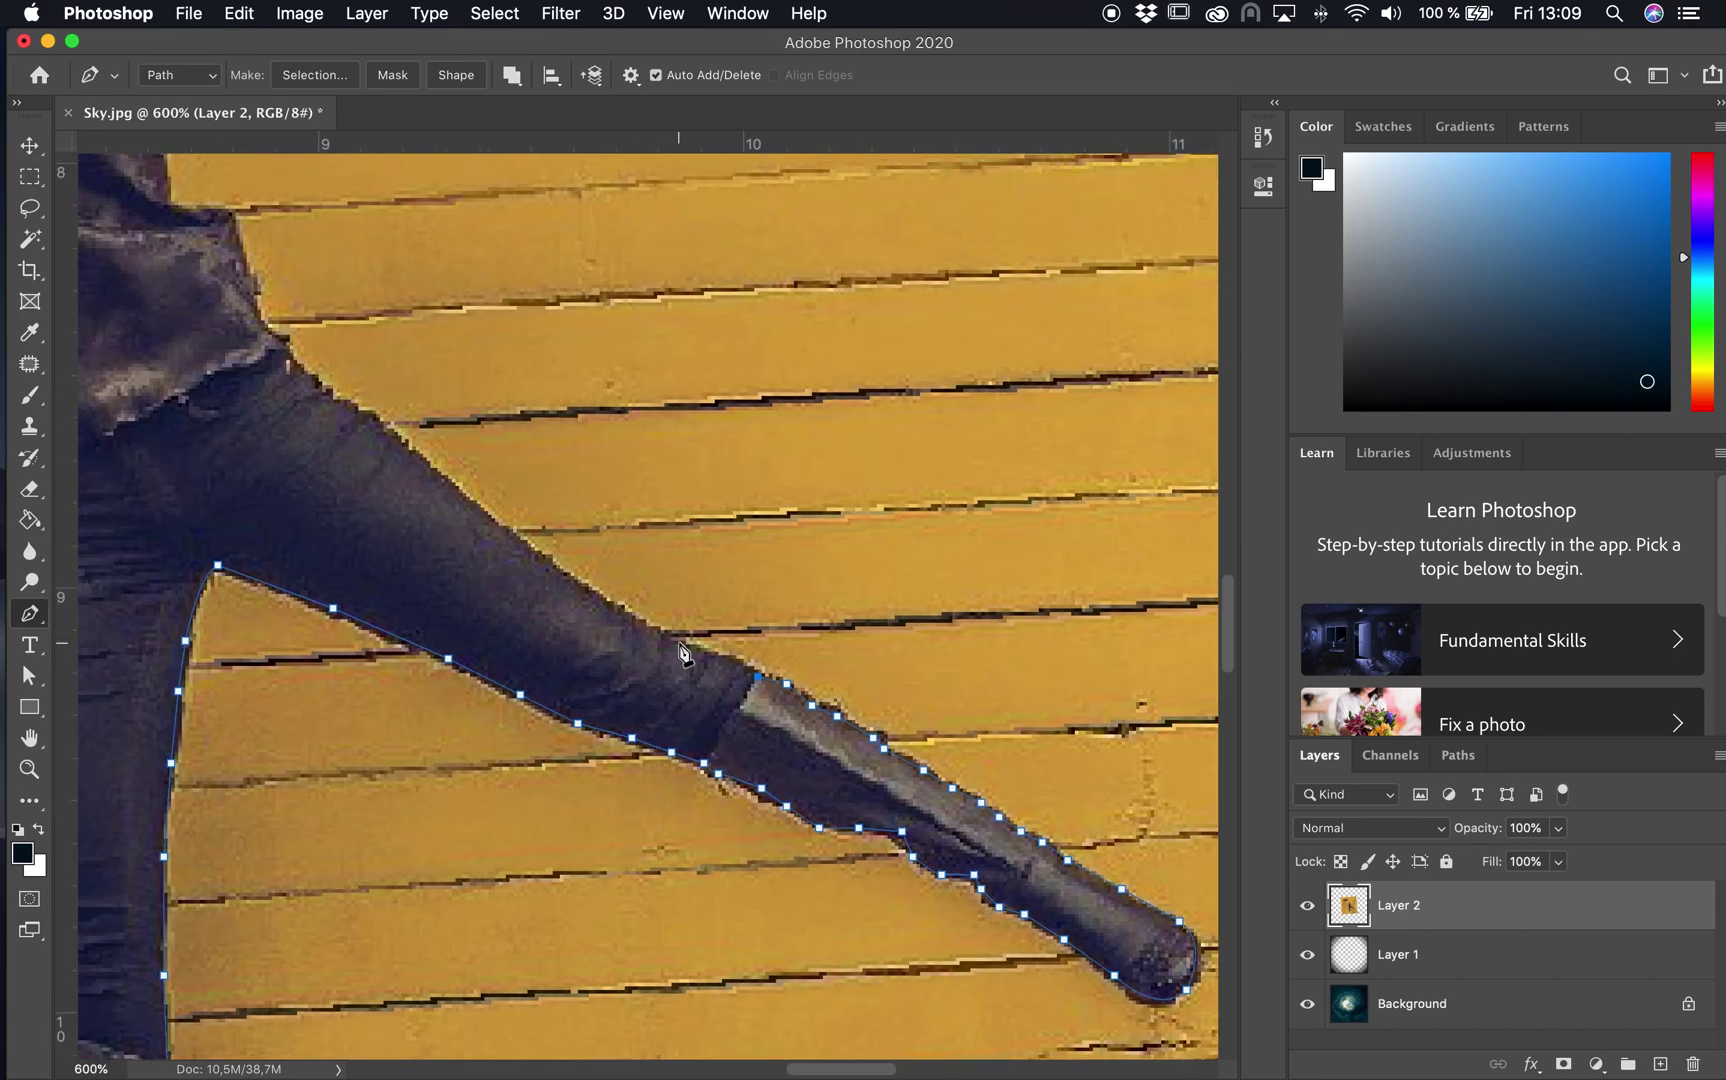
{"action": "left_click", "coordinate": [678, 644]}
{"action": "left_click", "coordinate": [625, 616]}
{"action": "left_click", "coordinate": [549, 568]}
{"action": "scroll", "coordinate": [600, 580], "scroll_direction": "up", "scroll_amount": 4}
{"action": "scroll", "coordinate": [600, 580], "scroll_direction": "left", "scroll_amount": 4}
{"action": "left_click", "coordinate": [724, 731]}
{"action": "left_click", "coordinate": [674, 689]}
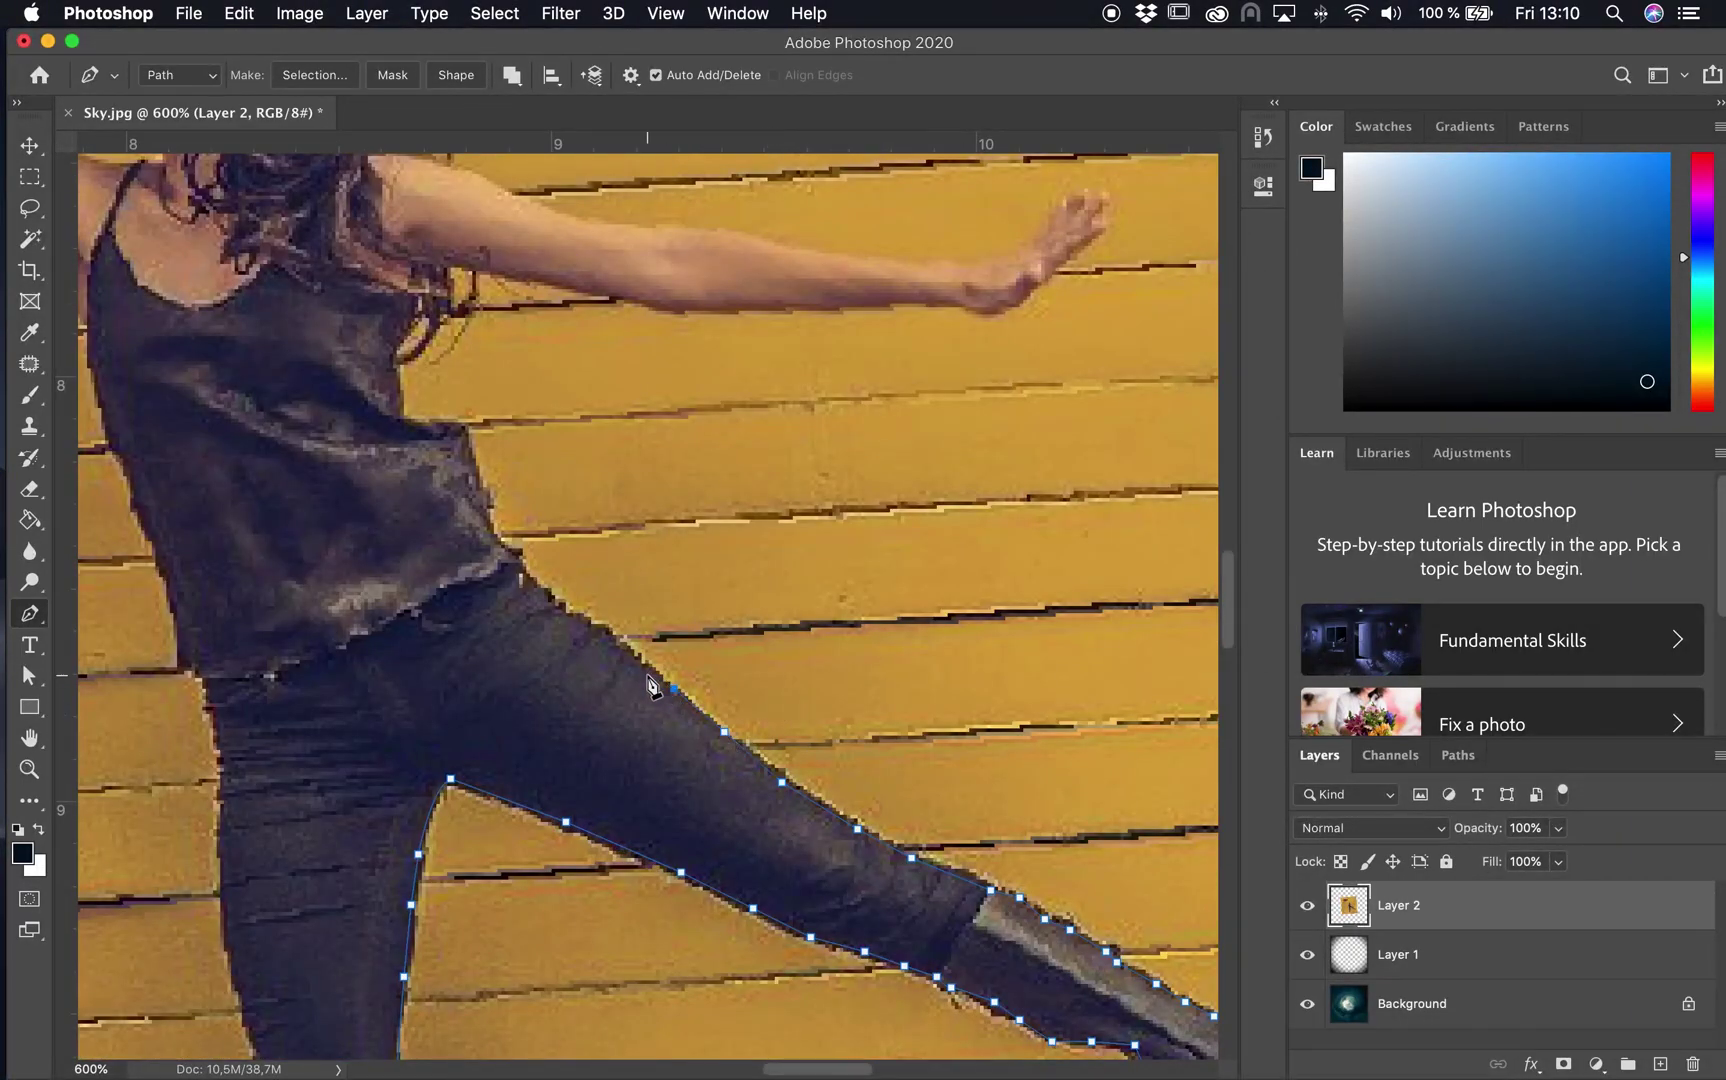
{"action": "left_click", "coordinate": [634, 663]}
{"action": "left_click", "coordinate": [587, 623]}
{"action": "left_click", "coordinate": [555, 605]}
{"action": "left_click", "coordinate": [533, 583]}
{"action": "left_click", "coordinate": [516, 554]}
{"action": "left_click", "coordinate": [486, 533]}
{"action": "scroll", "coordinate": [505, 495], "scroll_direction": "up", "scroll_amount": 1}
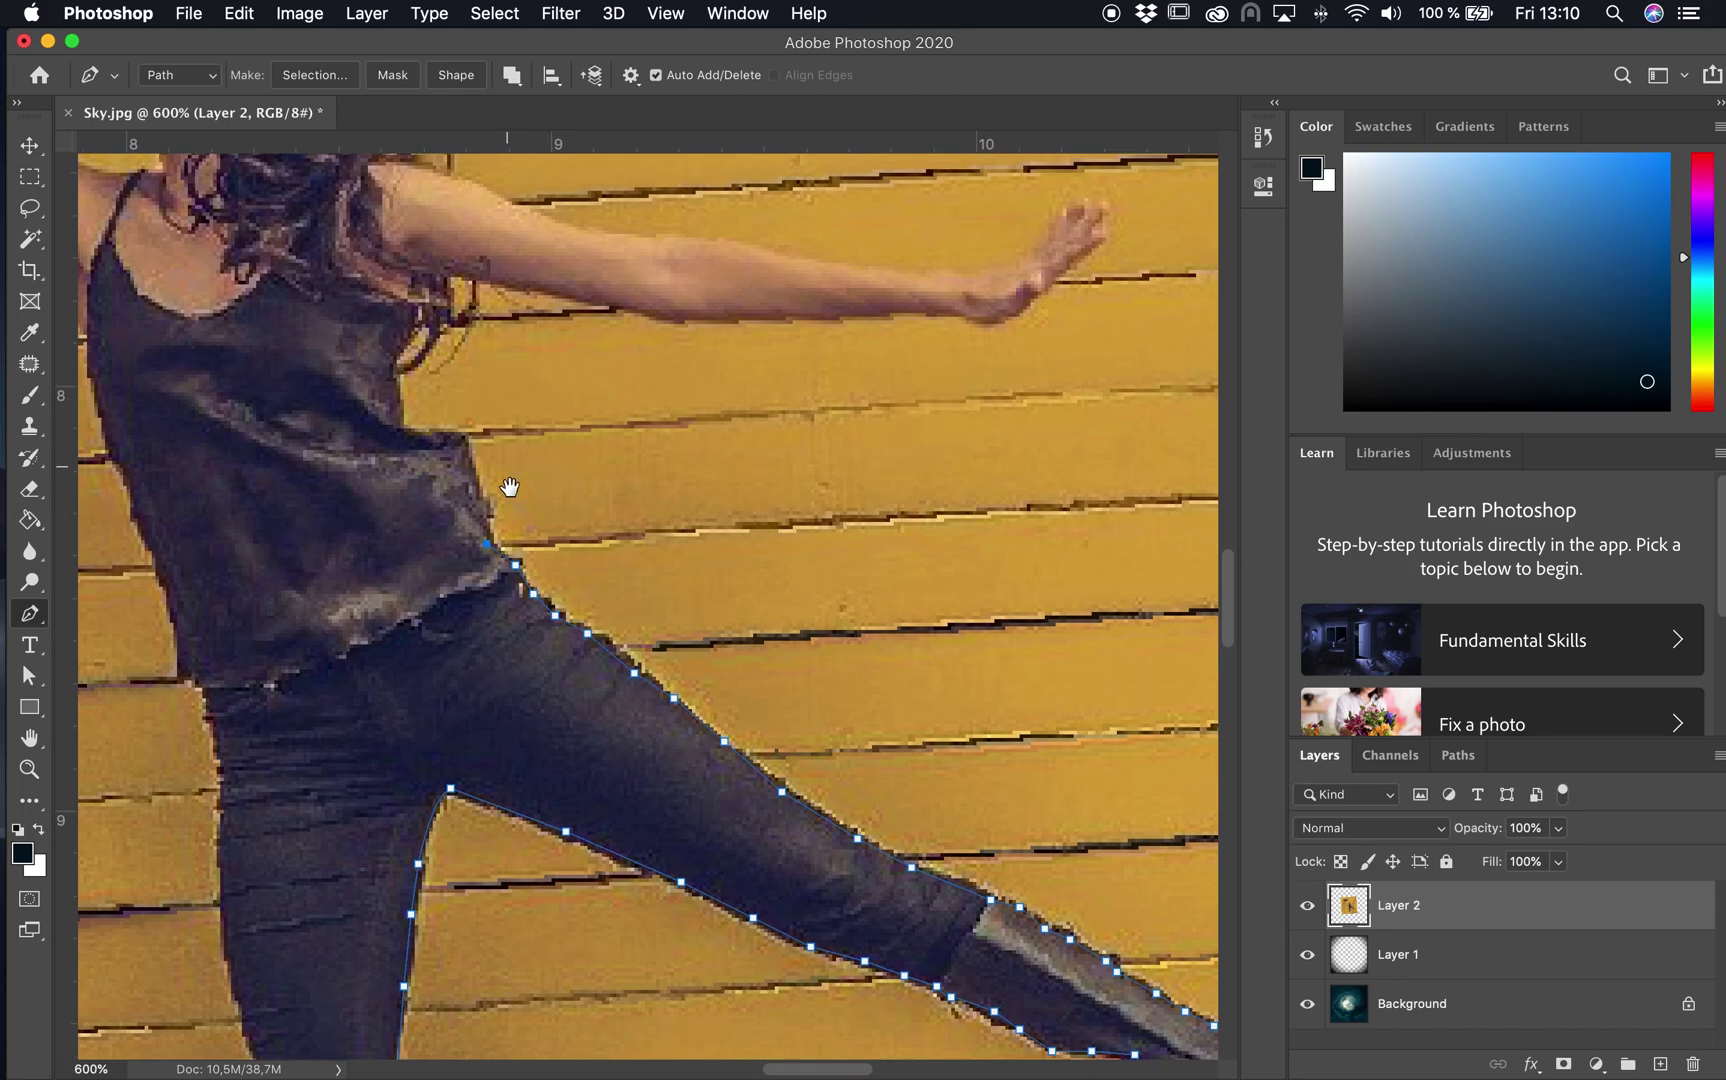
Step: Continue the path up the waist and armpit, then along the forearm's lower edge
{"action": "left_click_drag", "start_coordinate": [510, 487], "coordinate": [544, 739]}
{"action": "left_click", "coordinate": [498, 697]}
{"action": "left_click", "coordinate": [434, 680]}
{"action": "left_click", "coordinate": [434, 651]}
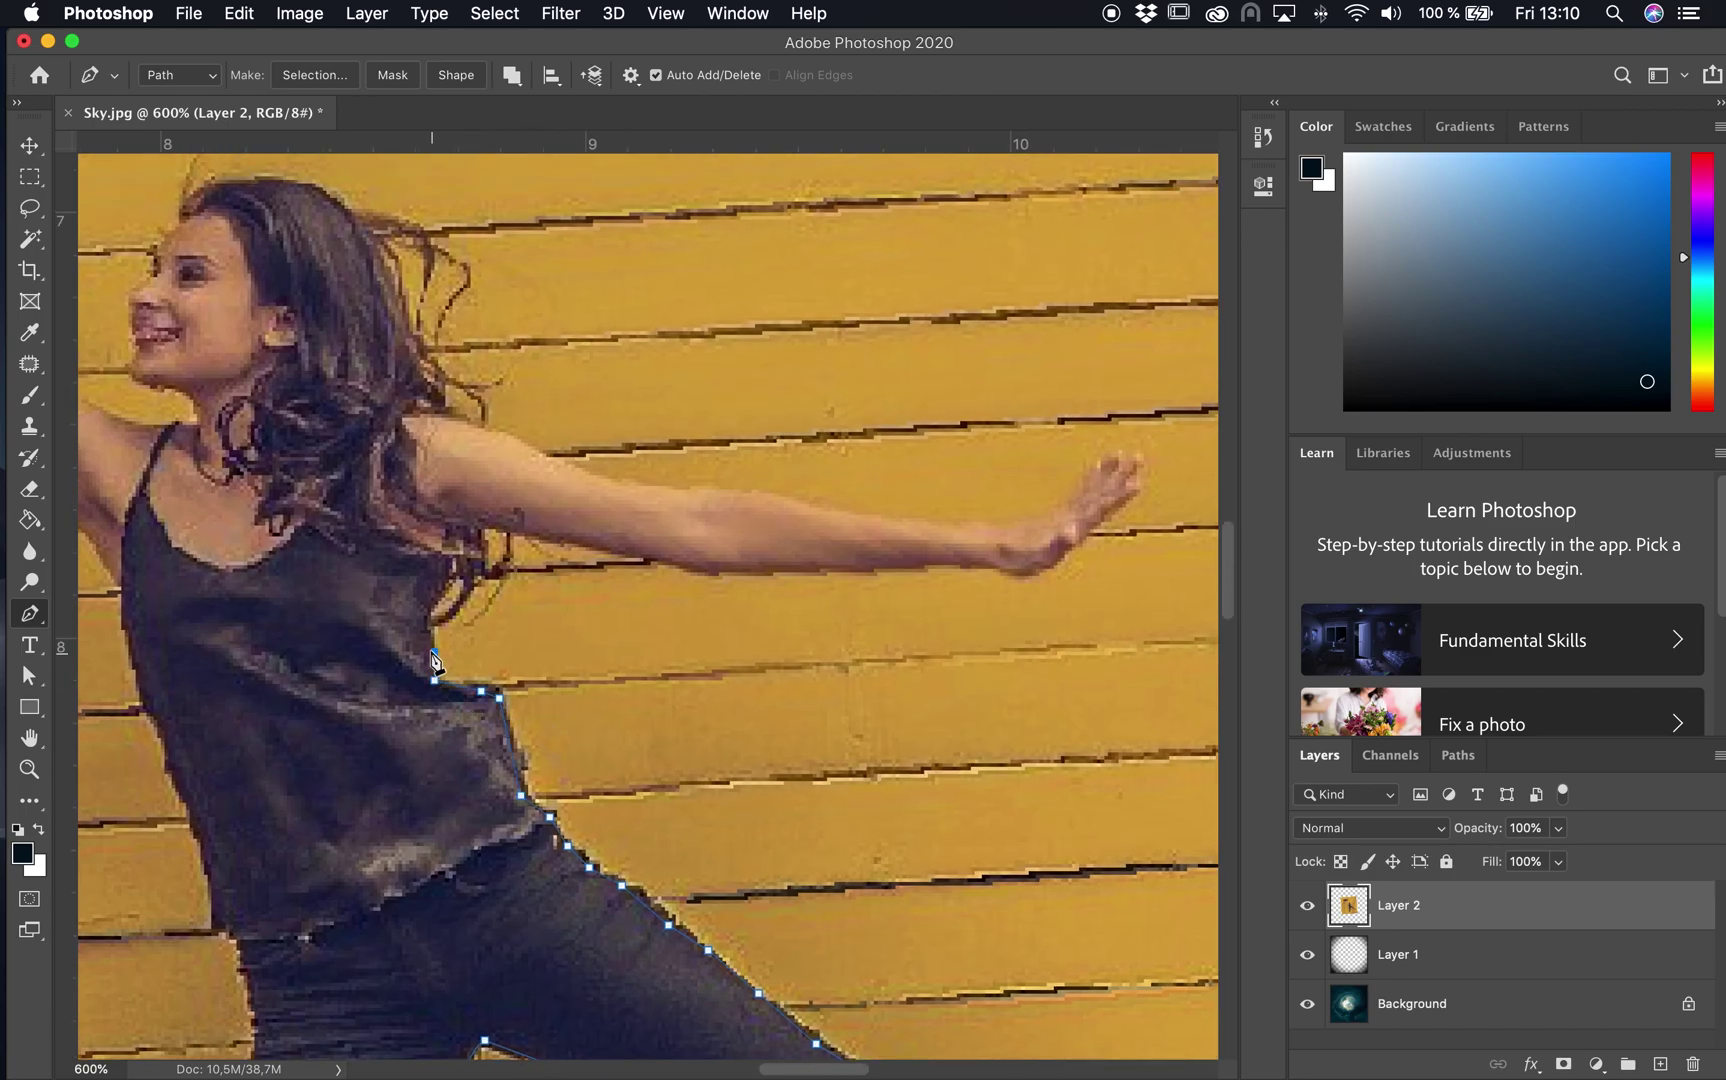
{"action": "left_click", "coordinate": [424, 608]}
{"action": "left_click", "coordinate": [445, 583]}
{"action": "left_click", "coordinate": [456, 557]}
{"action": "left_click", "coordinate": [474, 525]}
{"action": "left_click", "coordinate": [600, 548]}
{"action": "scroll", "coordinate": [757, 580], "scroll_direction": "right", "scroll_amount": 5}
{"action": "left_click", "coordinate": [729, 568]}
{"action": "left_click", "coordinate": [757, 571]}
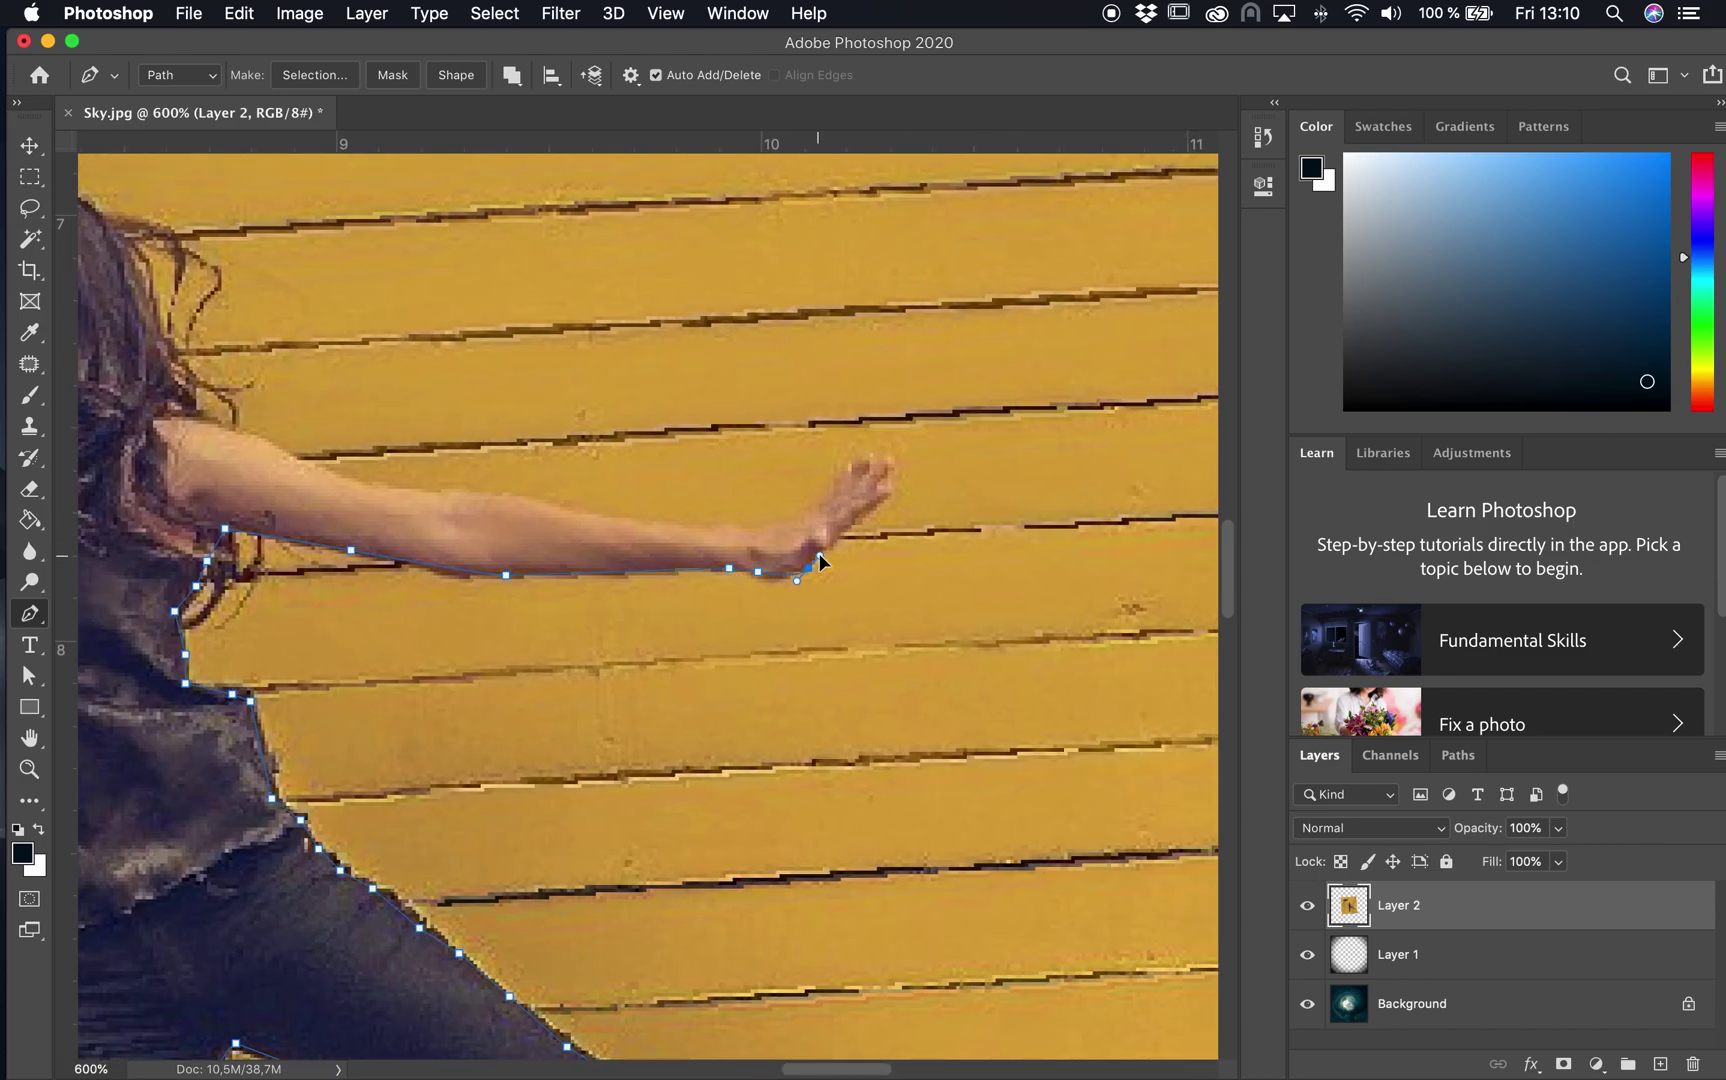
{"action": "left_click_drag", "start_coordinate": [819, 543], "coordinate": [815, 566]}
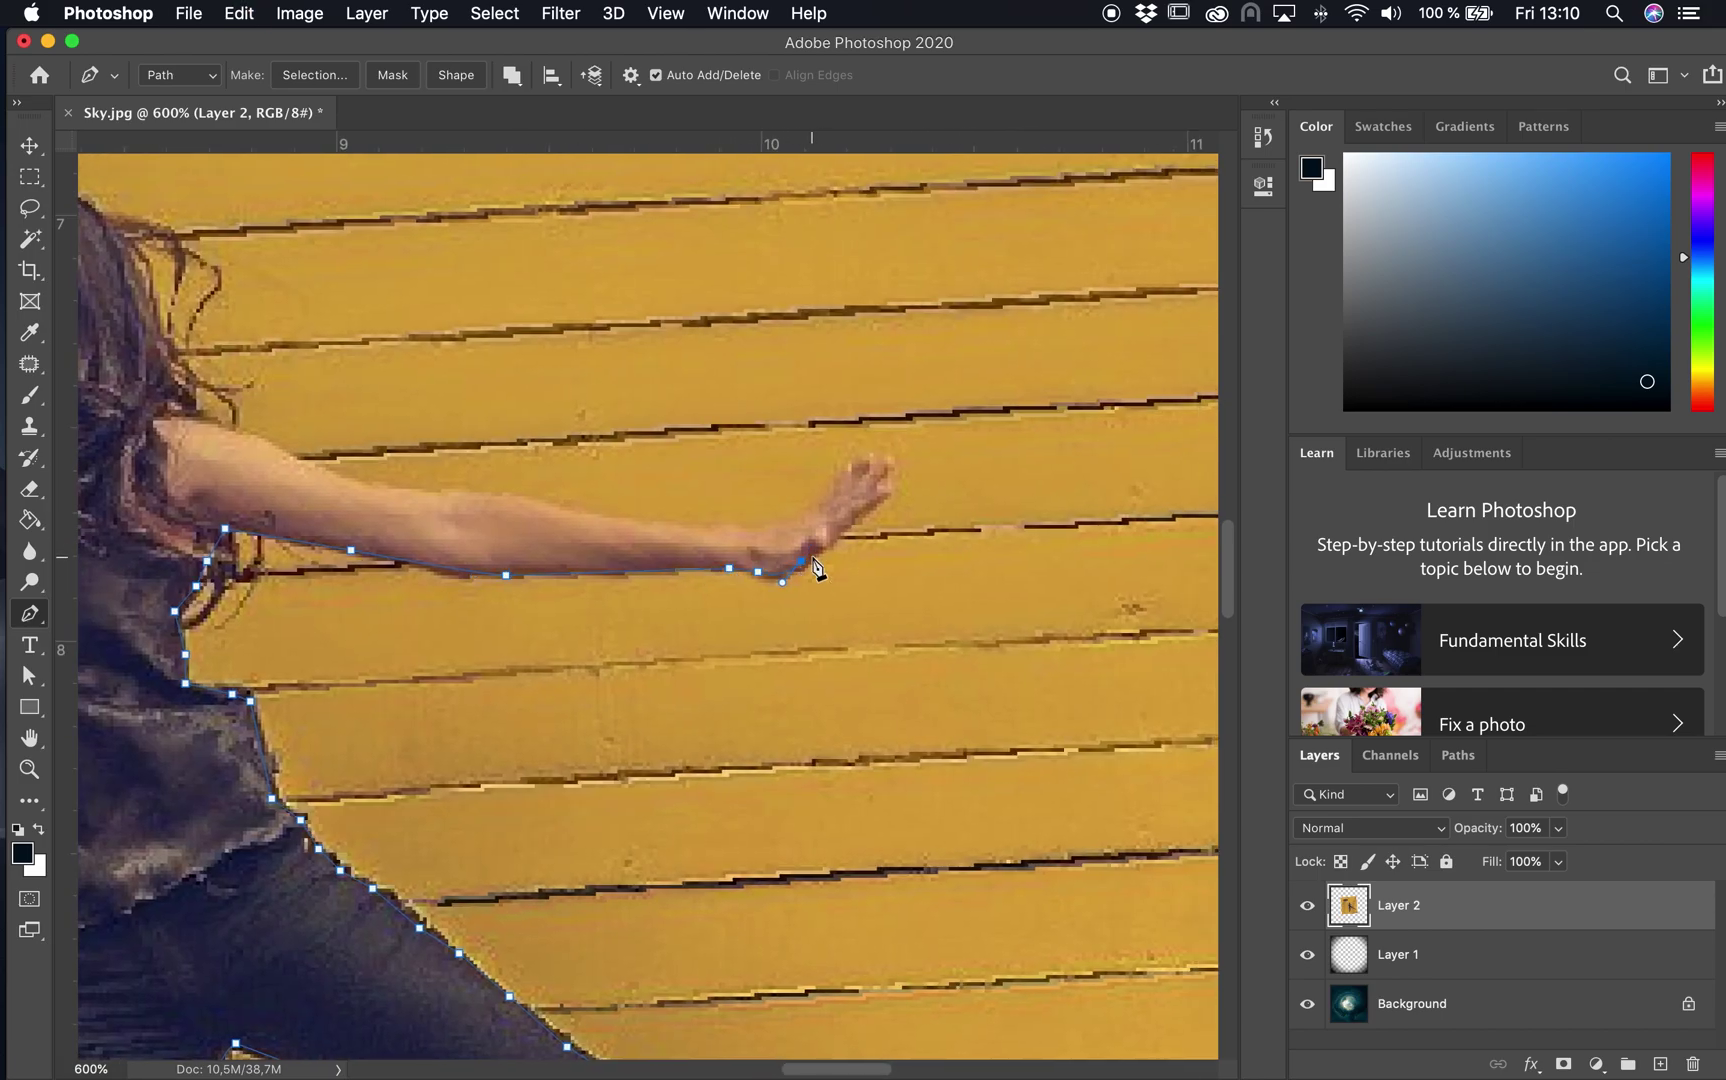
Step: Trace around the hand and back along the forearm's upper edge, curving along the upper arm
{"action": "left_click", "coordinate": [891, 495]}
{"action": "left_click", "coordinate": [884, 482]}
{"action": "left_click", "coordinate": [887, 460]}
{"action": "left_click", "coordinate": [869, 461]}
{"action": "left_click", "coordinate": [848, 467]}
{"action": "left_click", "coordinate": [840, 478]}
{"action": "left_click", "coordinate": [826, 496]}
{"action": "left_click", "coordinate": [797, 517]}
{"action": "left_click", "coordinate": [711, 528]}
{"action": "left_click", "coordinate": [610, 518]}
{"action": "left_click_drag", "start_coordinate": [418, 495], "coordinate": [511, 534]}
Step: Place pen anchors up the shoulder, around the top of the hair, and down the face to the neck
{"action": "key", "text": "h"}
{"action": "left_click", "coordinate": [489, 493]}
{"action": "left_click", "coordinate": [468, 470]}
{"action": "key", "text": "super+z"}
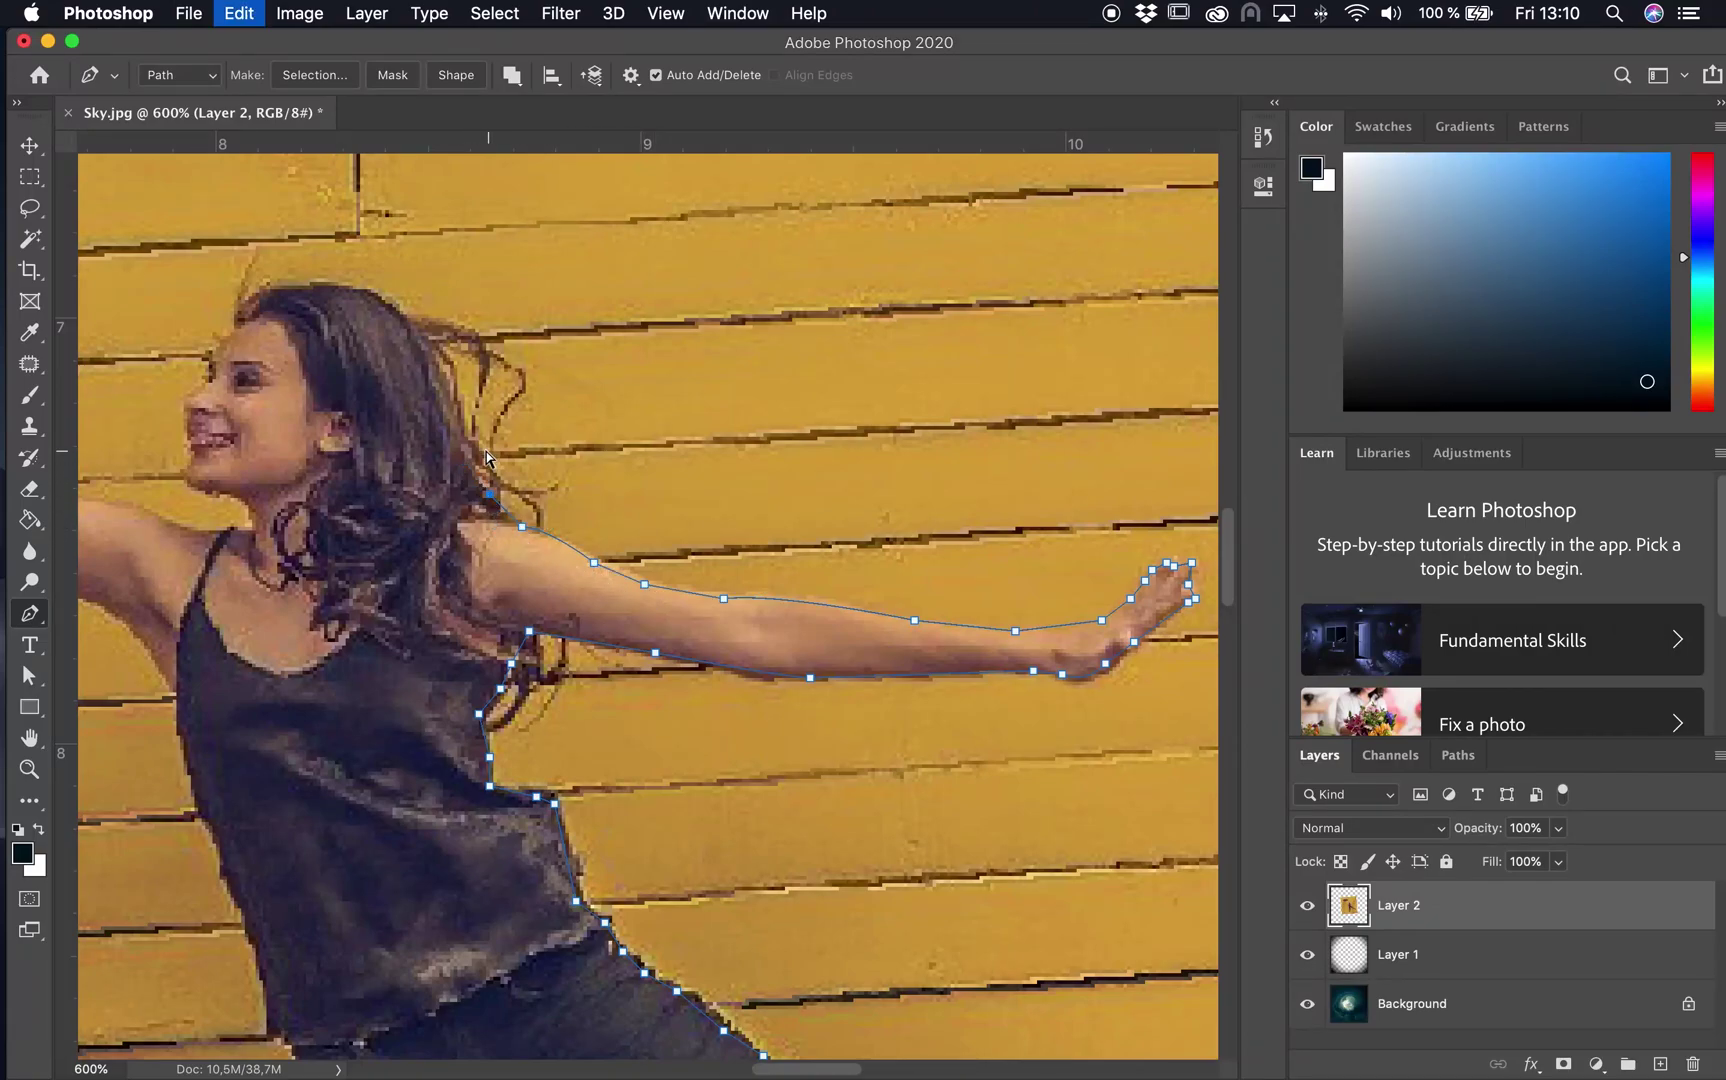
{"action": "left_click", "coordinate": [471, 452]}
{"action": "left_click_drag", "start_coordinate": [353, 293], "coordinate": [240, 345]}
{"action": "left_click", "coordinate": [212, 351]}
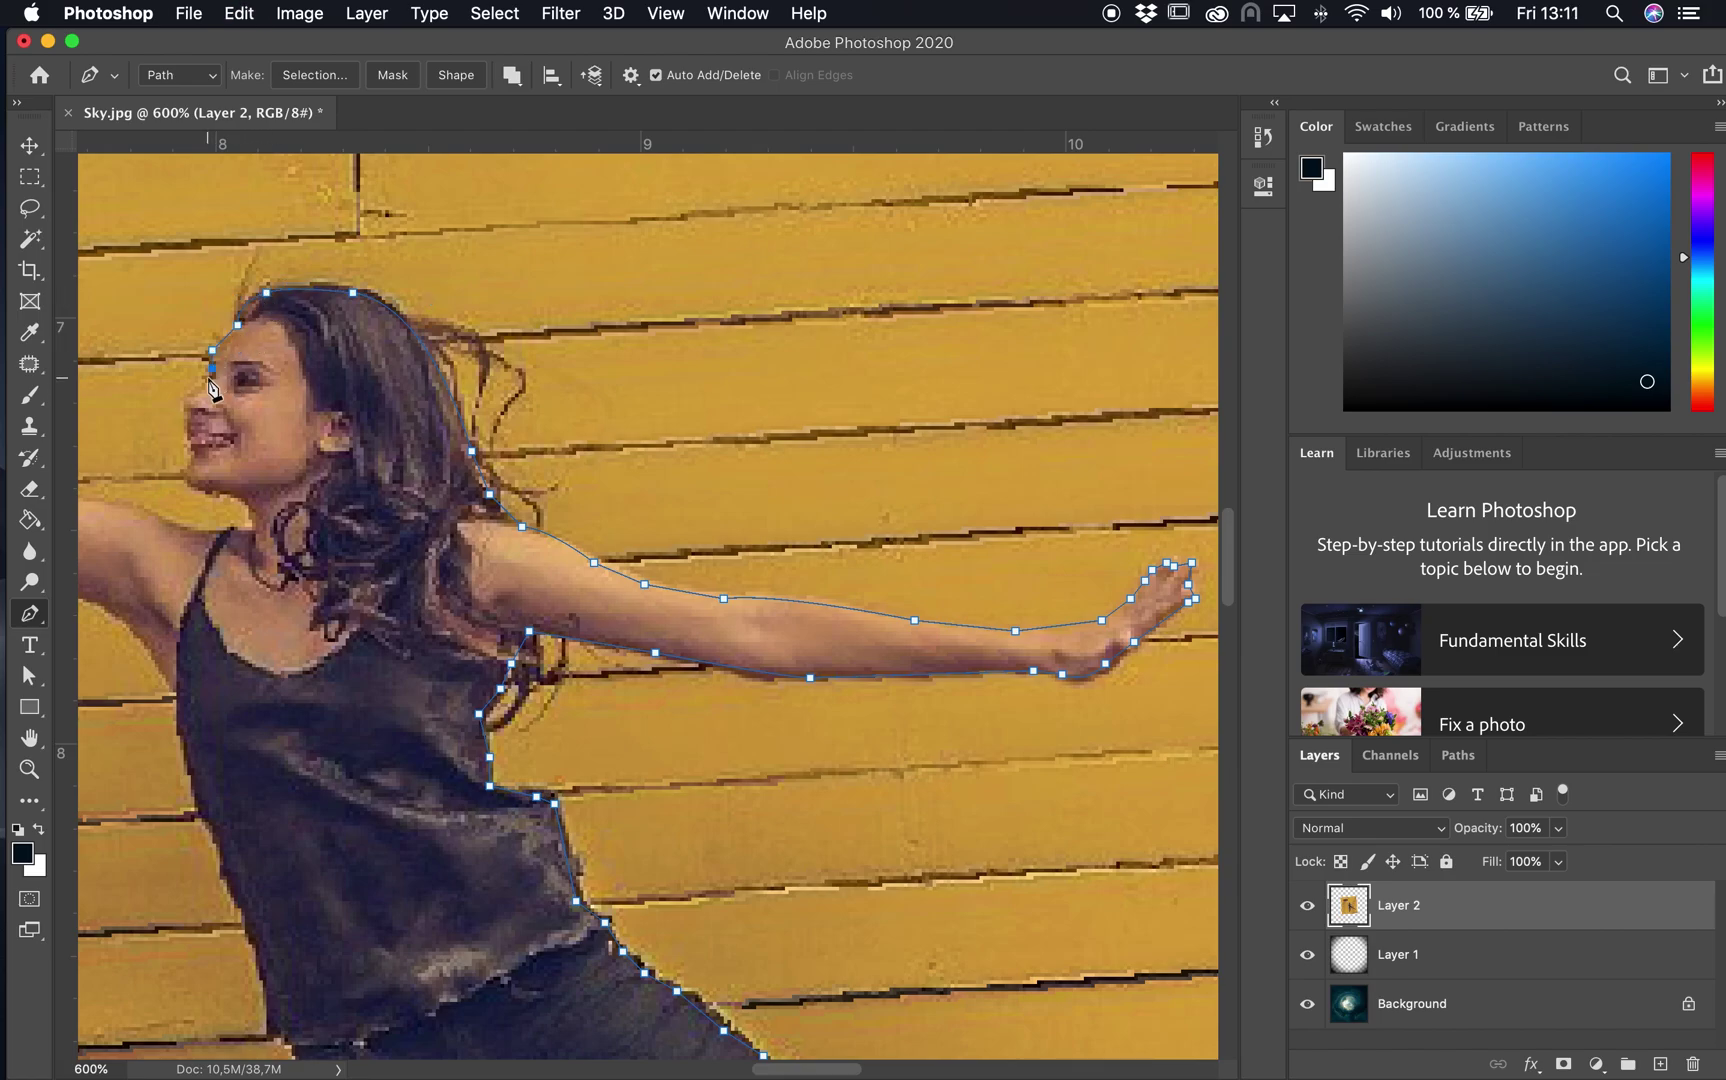
{"action": "left_click", "coordinate": [187, 429]}
{"action": "left_click", "coordinate": [193, 451]}
{"action": "left_click", "coordinate": [183, 469]}
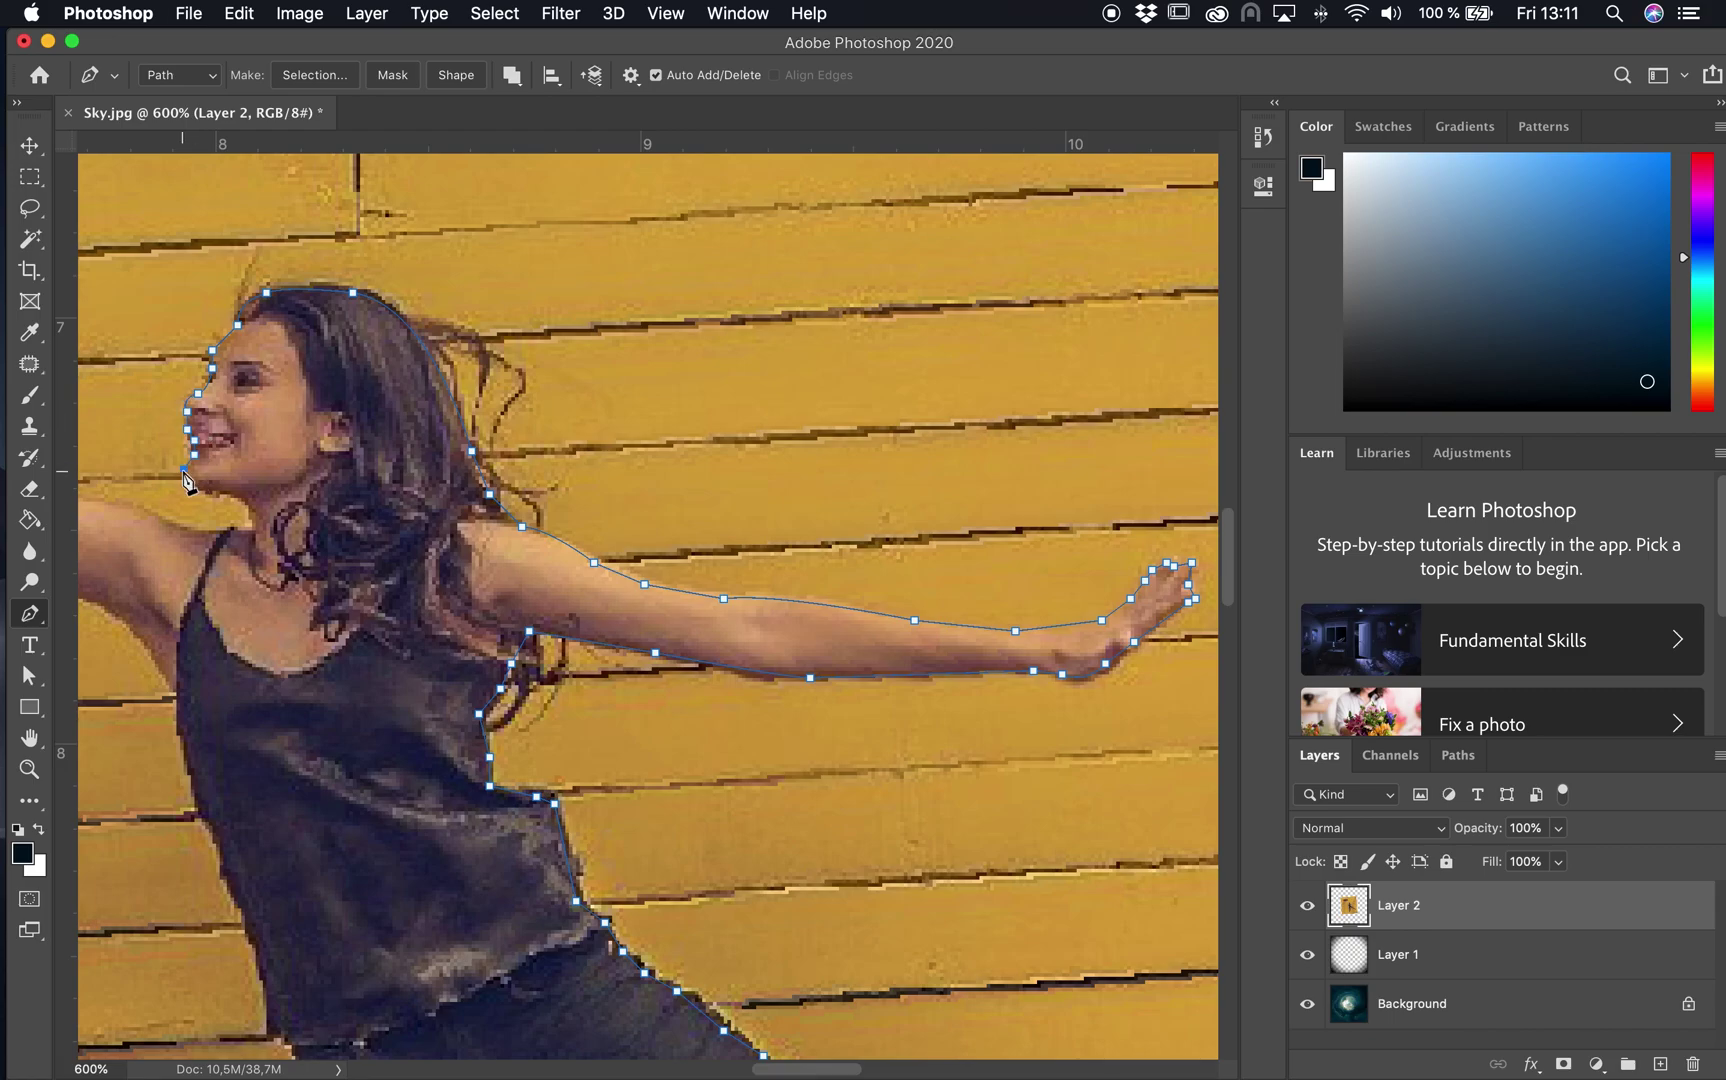
{"action": "left_click", "coordinate": [255, 534]}
Step: Trace along the underarm and up the raised arm to the hand holding the umbrella
{"action": "left_click_drag", "start_coordinate": [255, 534], "coordinate": [560, 544]}
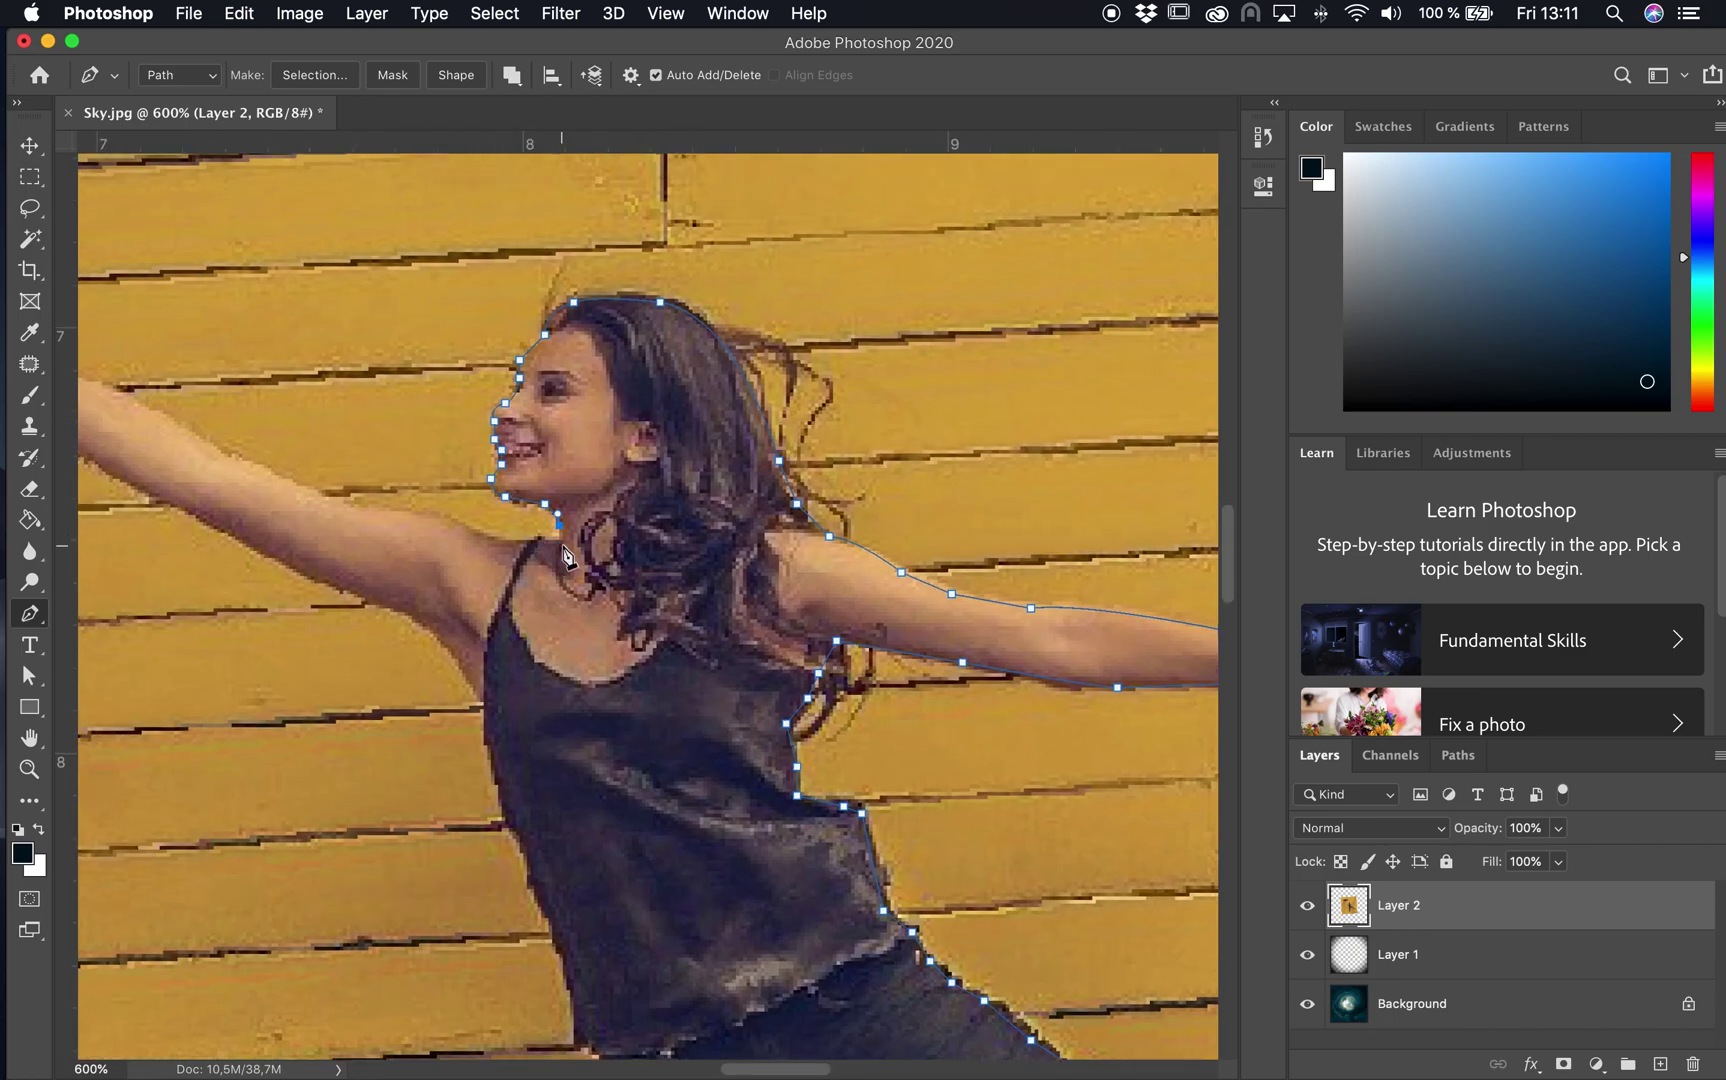
{"action": "left_click", "coordinate": [513, 543]}
{"action": "left_click", "coordinate": [481, 537]}
{"action": "left_click", "coordinate": [398, 512], "text": "alt"}
{"action": "left_click_drag", "start_coordinate": [359, 507], "coordinate": [710, 691]}
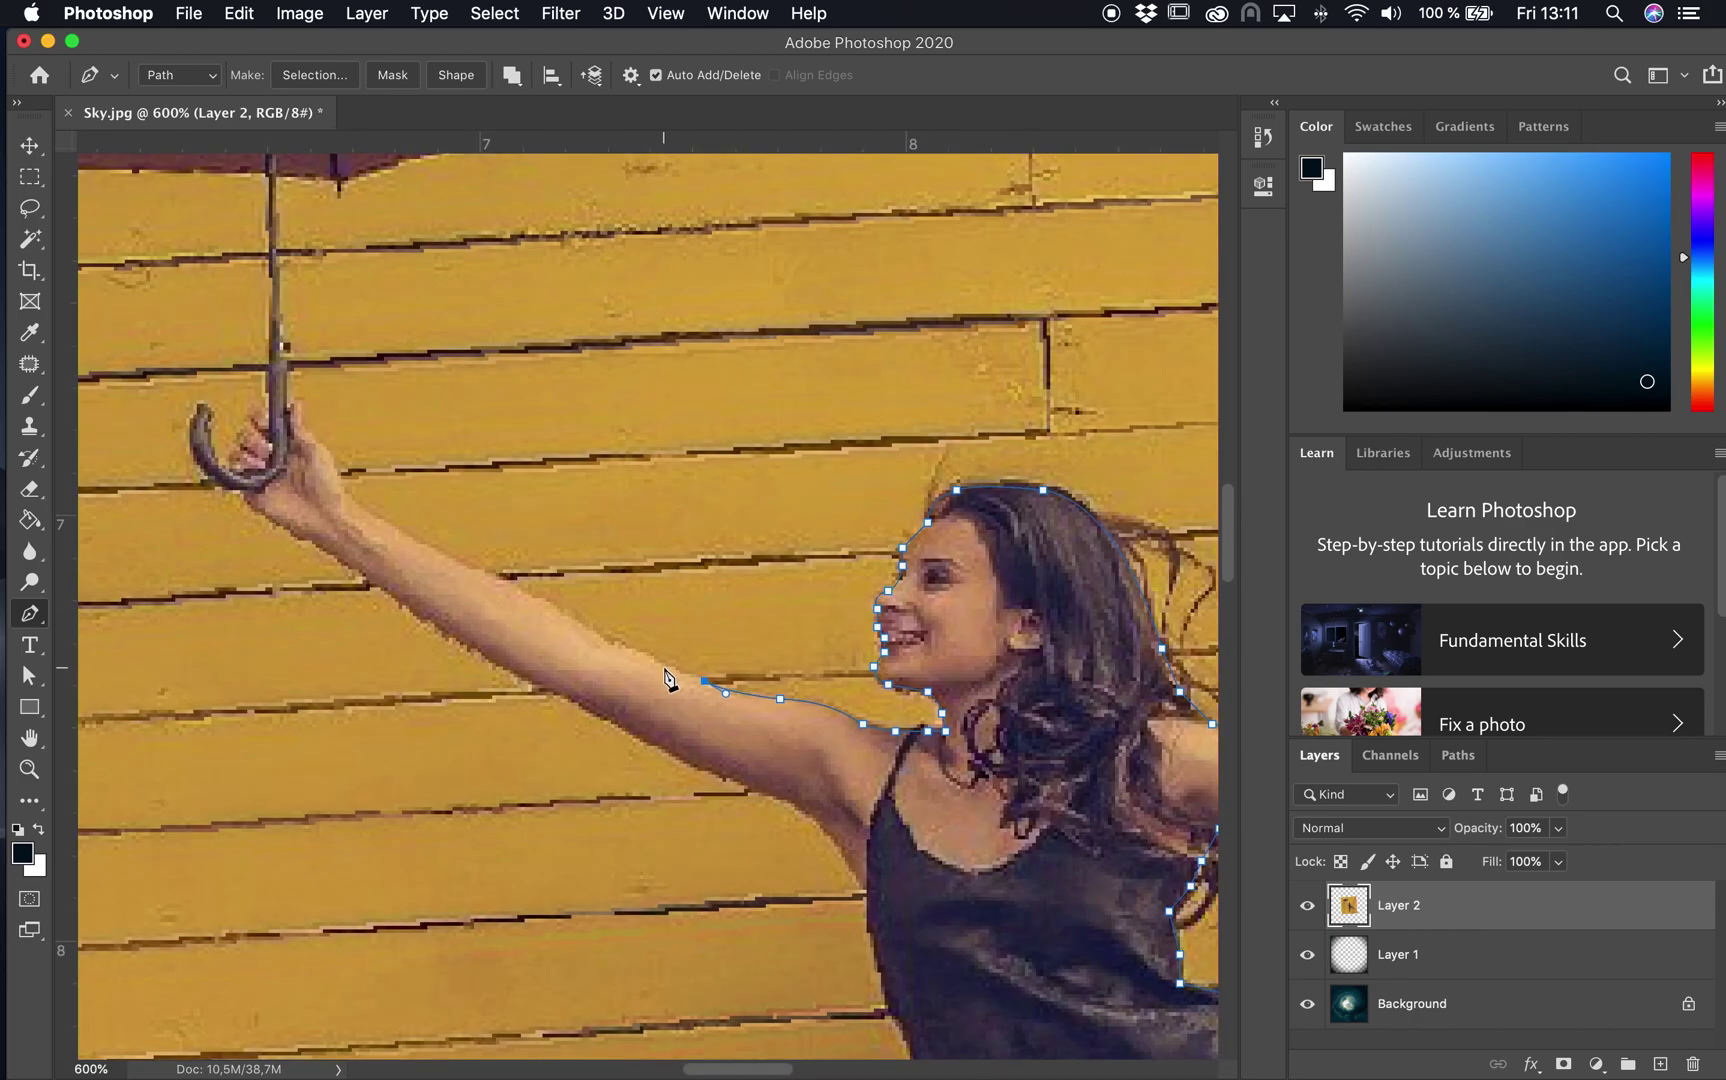
{"action": "left_click", "coordinate": [654, 660]}
{"action": "left_click", "coordinate": [575, 624]}
{"action": "left_click", "coordinate": [474, 573]}
{"action": "left_click", "coordinate": [415, 548]}
{"action": "left_click", "coordinate": [370, 515]}
{"action": "left_click", "coordinate": [338, 483]}
Step: Continue the path up the umbrella handle and shaft to the canopy's lower edge
{"action": "left_click_drag", "start_coordinate": [389, 374], "coordinate": [395, 487]}
{"action": "left_click", "coordinate": [333, 558]}
{"action": "left_click", "coordinate": [314, 549]}
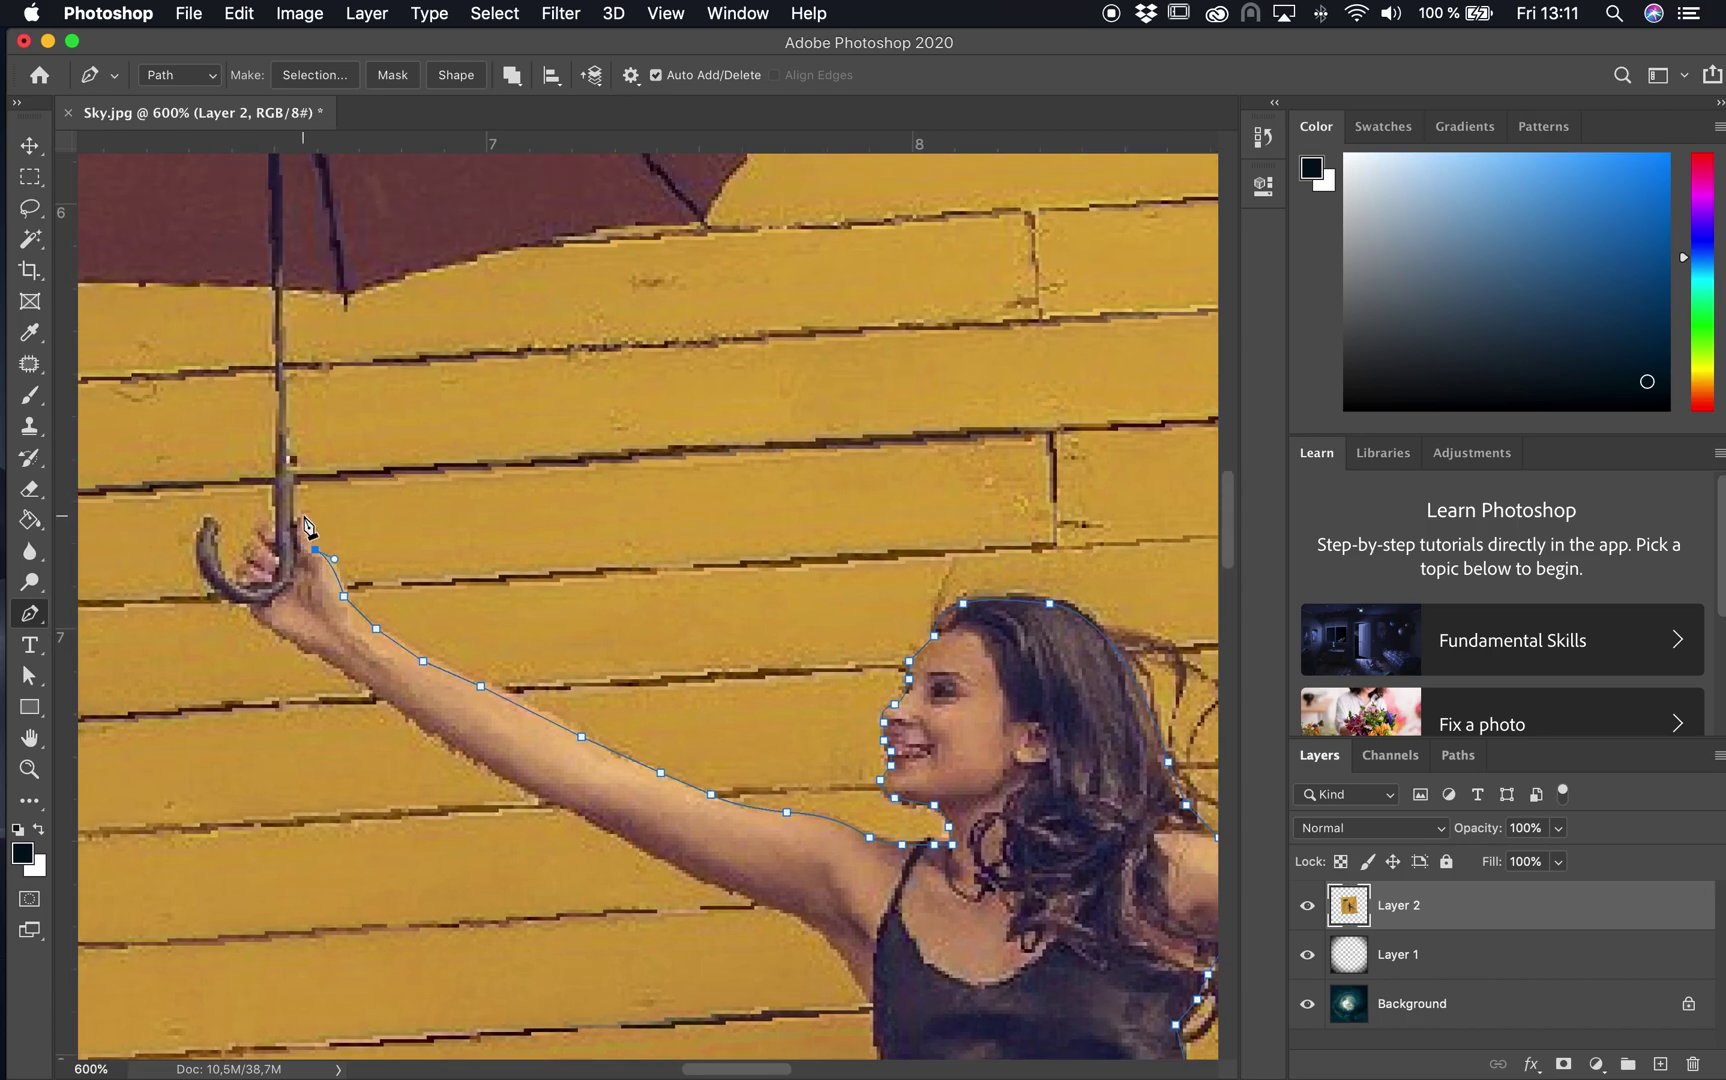
{"action": "left_click", "coordinate": [291, 521]}
{"action": "scroll", "coordinate": [300, 520], "scroll_direction": "up", "scroll_amount": 5}
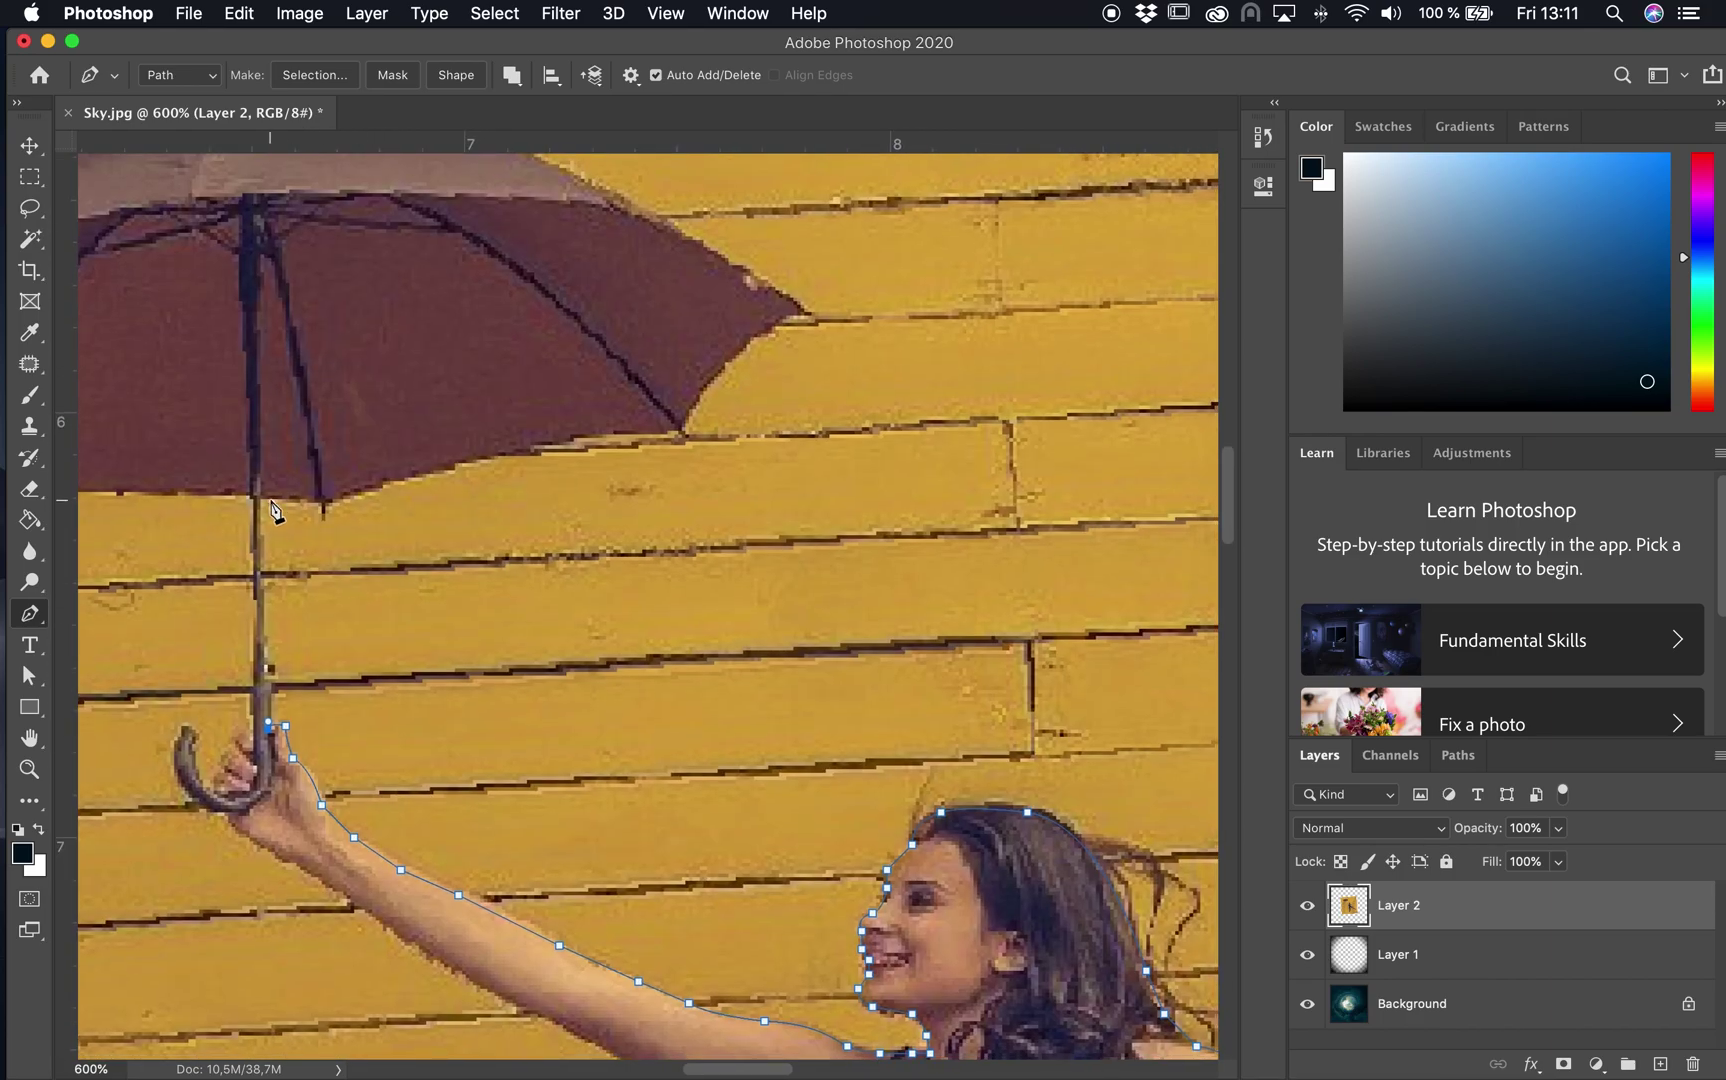
{"action": "left_click", "coordinate": [259, 491]}
{"action": "left_click", "coordinate": [678, 427]}
Step: Trace the path along the canopy edge, over the umbrella tip, to the canopy's left corner
{"action": "left_click_drag", "start_coordinate": [804, 309], "coordinate": [878, 316]}
{"action": "scroll", "coordinate": [820, 400], "scroll_direction": "up", "scroll_amount": 8}
{"action": "scroll", "coordinate": [760, 480], "scroll_direction": "left", "scroll_amount": 6}
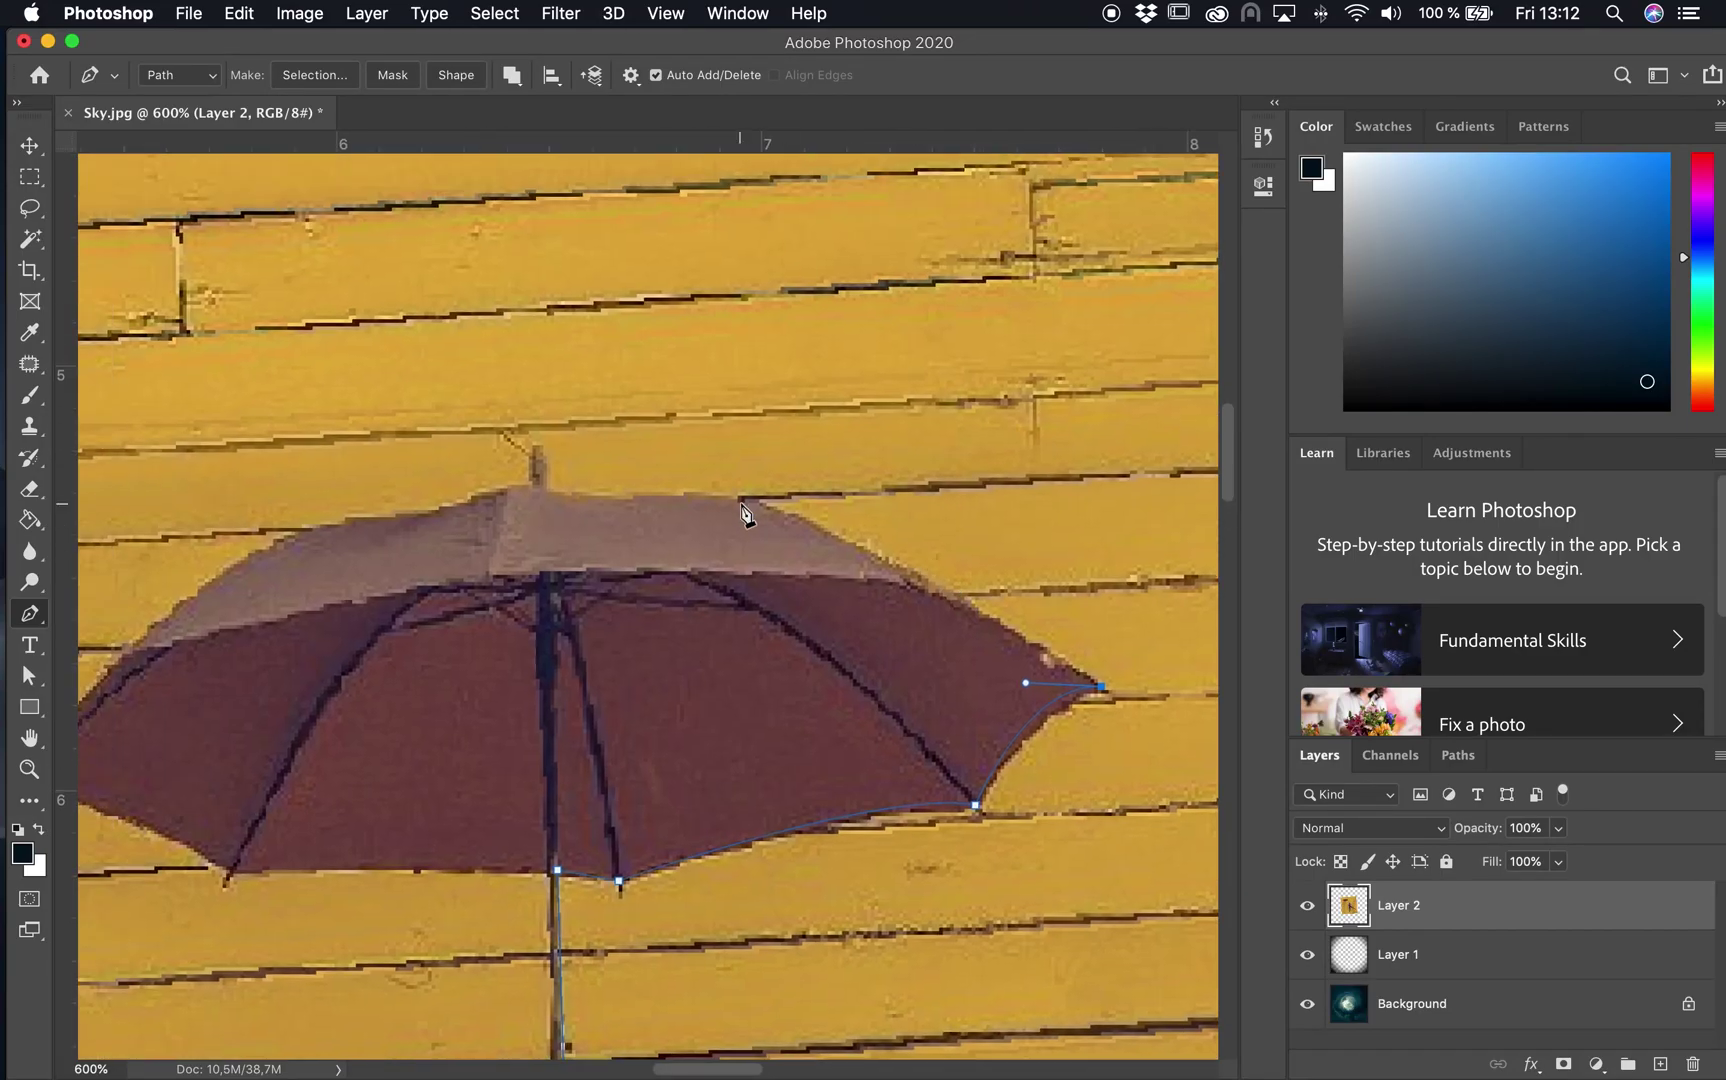
{"action": "left_click", "coordinate": [604, 498]}
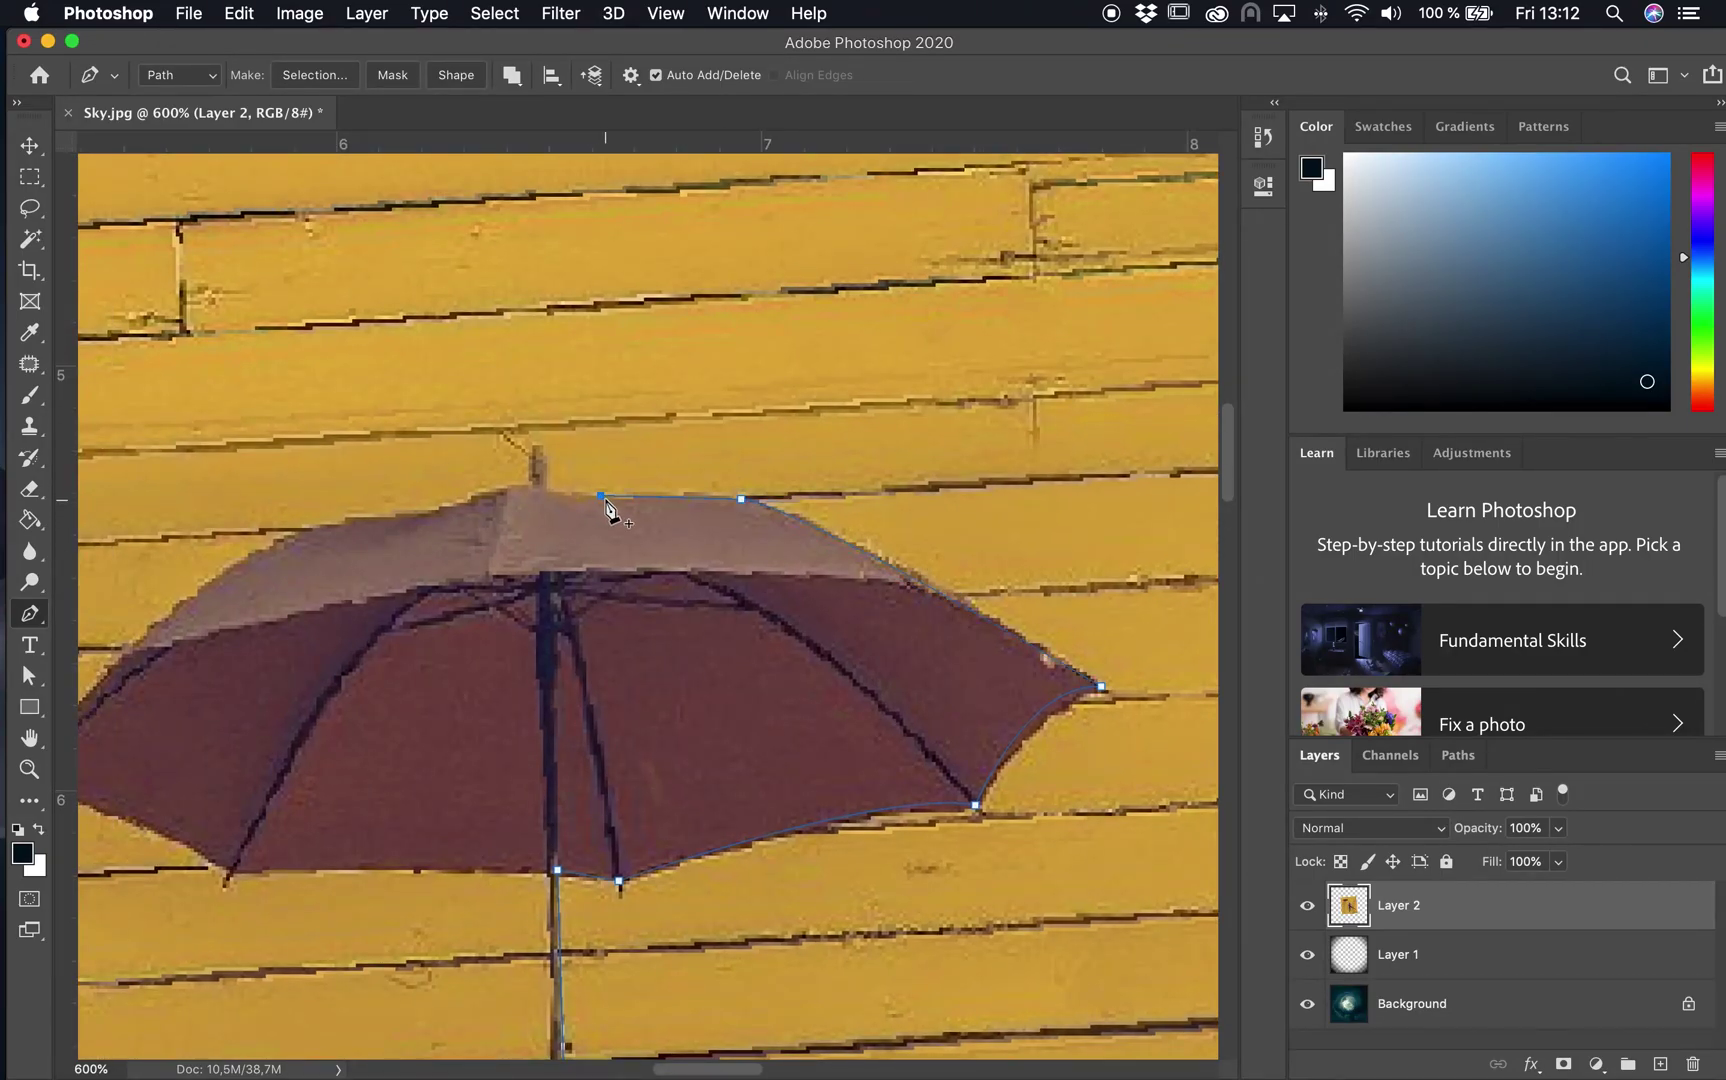
{"action": "left_click", "coordinate": [545, 492]}
{"action": "left_click", "coordinate": [542, 459]}
{"action": "left_click", "coordinate": [532, 444]}
{"action": "left_click", "coordinate": [529, 488]}
{"action": "left_click", "coordinate": [511, 488]}
{"action": "left_click", "coordinate": [460, 506]}
{"action": "scroll", "coordinate": [342, 526], "scroll_direction": "left", "scroll_amount": 8}
{"action": "scroll", "coordinate": [342, 526], "scroll_direction": "down", "scroll_amount": 2}
{"action": "left_click_drag", "start_coordinate": [519, 554], "coordinate": [618, 447]}
{"action": "left_click", "coordinate": [412, 679]}
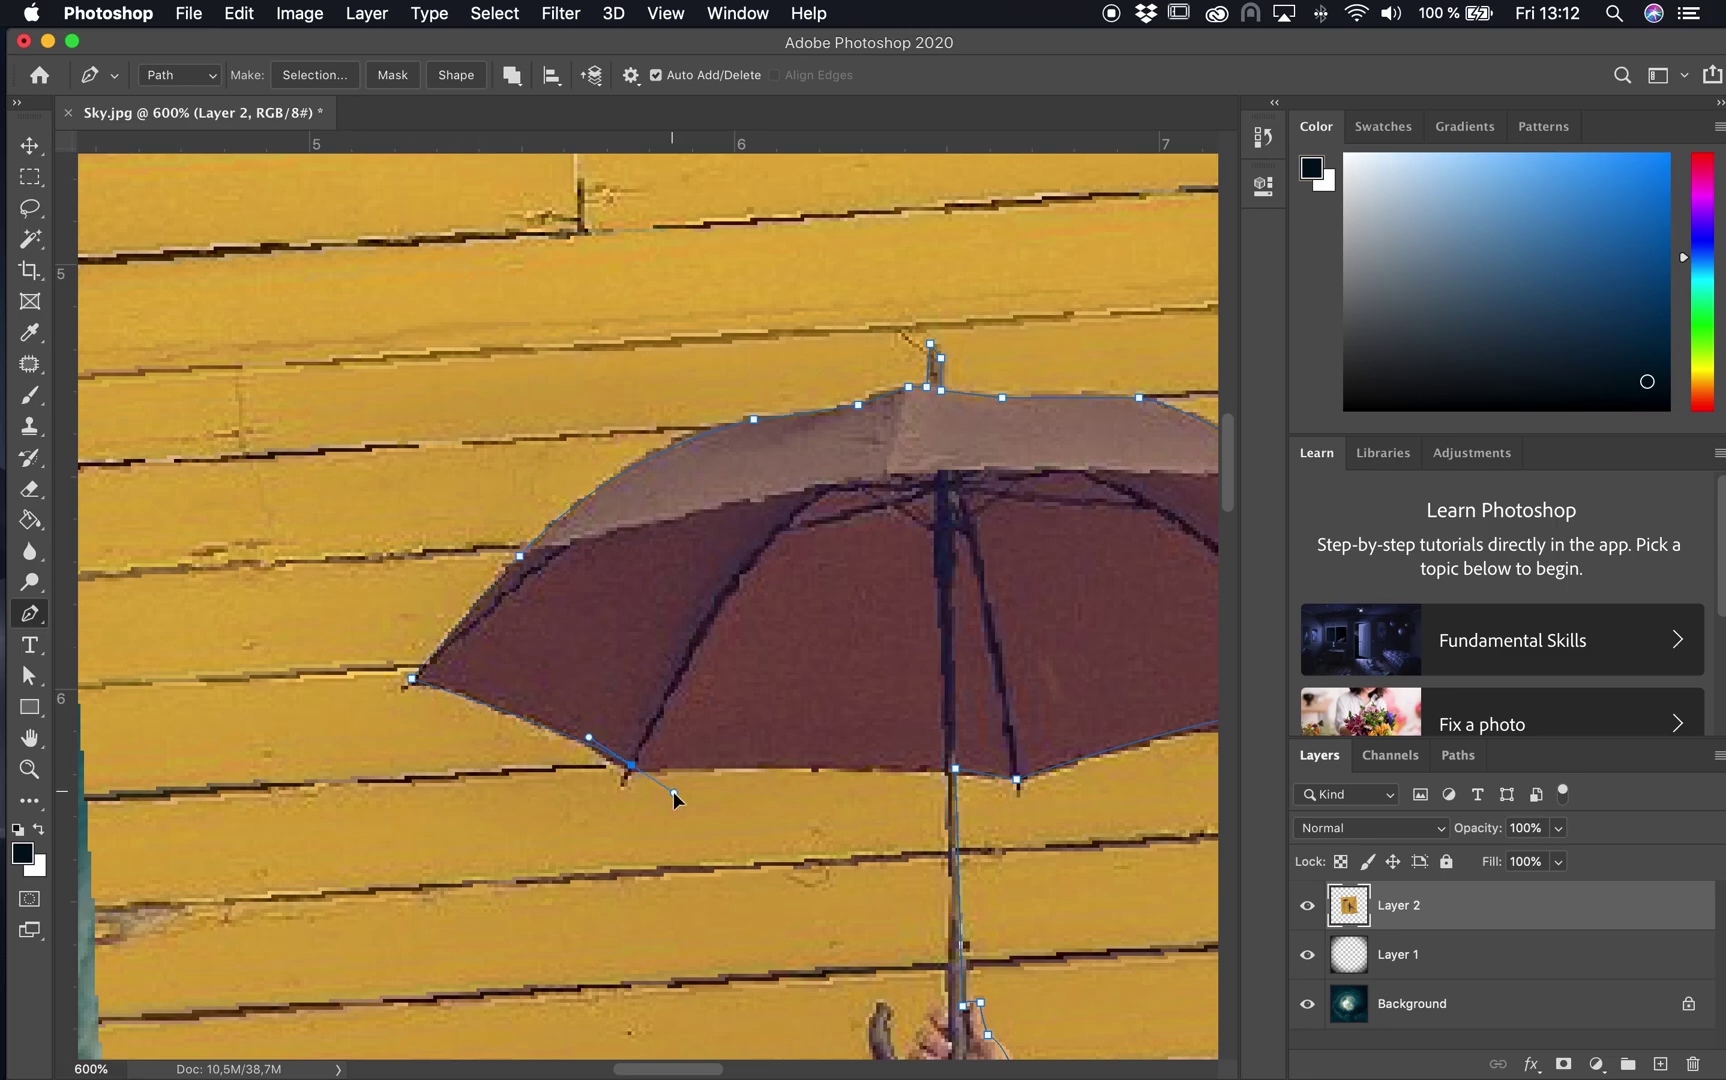
Step: Continue down the umbrella shaft and around the inside of the hooked handle
{"action": "left_click", "coordinate": [941, 769]}
{"action": "scroll", "coordinate": [1033, 747], "scroll_direction": "down", "scroll_amount": 8}
{"action": "scroll", "coordinate": [1033, 747], "scroll_direction": "right", "scroll_amount": 1}
{"action": "left_click", "coordinate": [888, 573]}
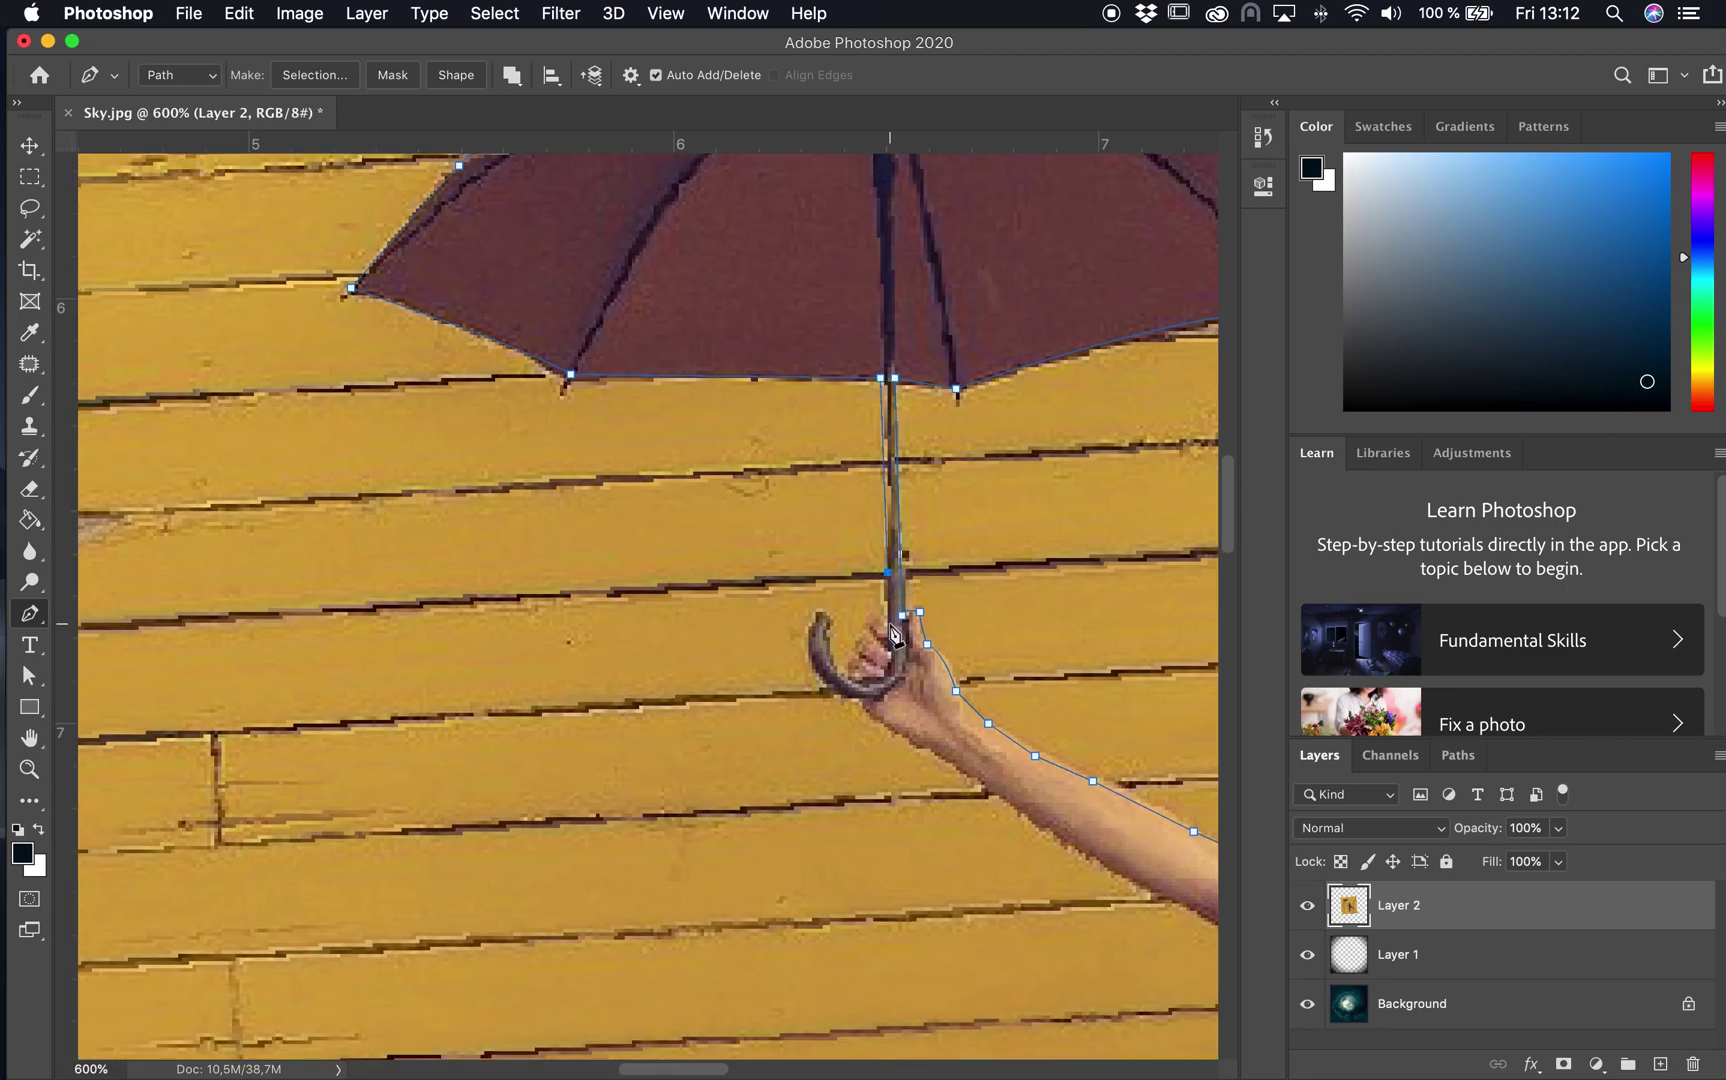
{"action": "left_click", "coordinate": [858, 647]}
{"action": "left_click", "coordinate": [847, 678]}
{"action": "scroll", "coordinate": [825, 690], "scroll_direction": "down", "scroll_amount": 4}
{"action": "scroll", "coordinate": [825, 690], "scroll_direction": "right", "scroll_amount": 4}
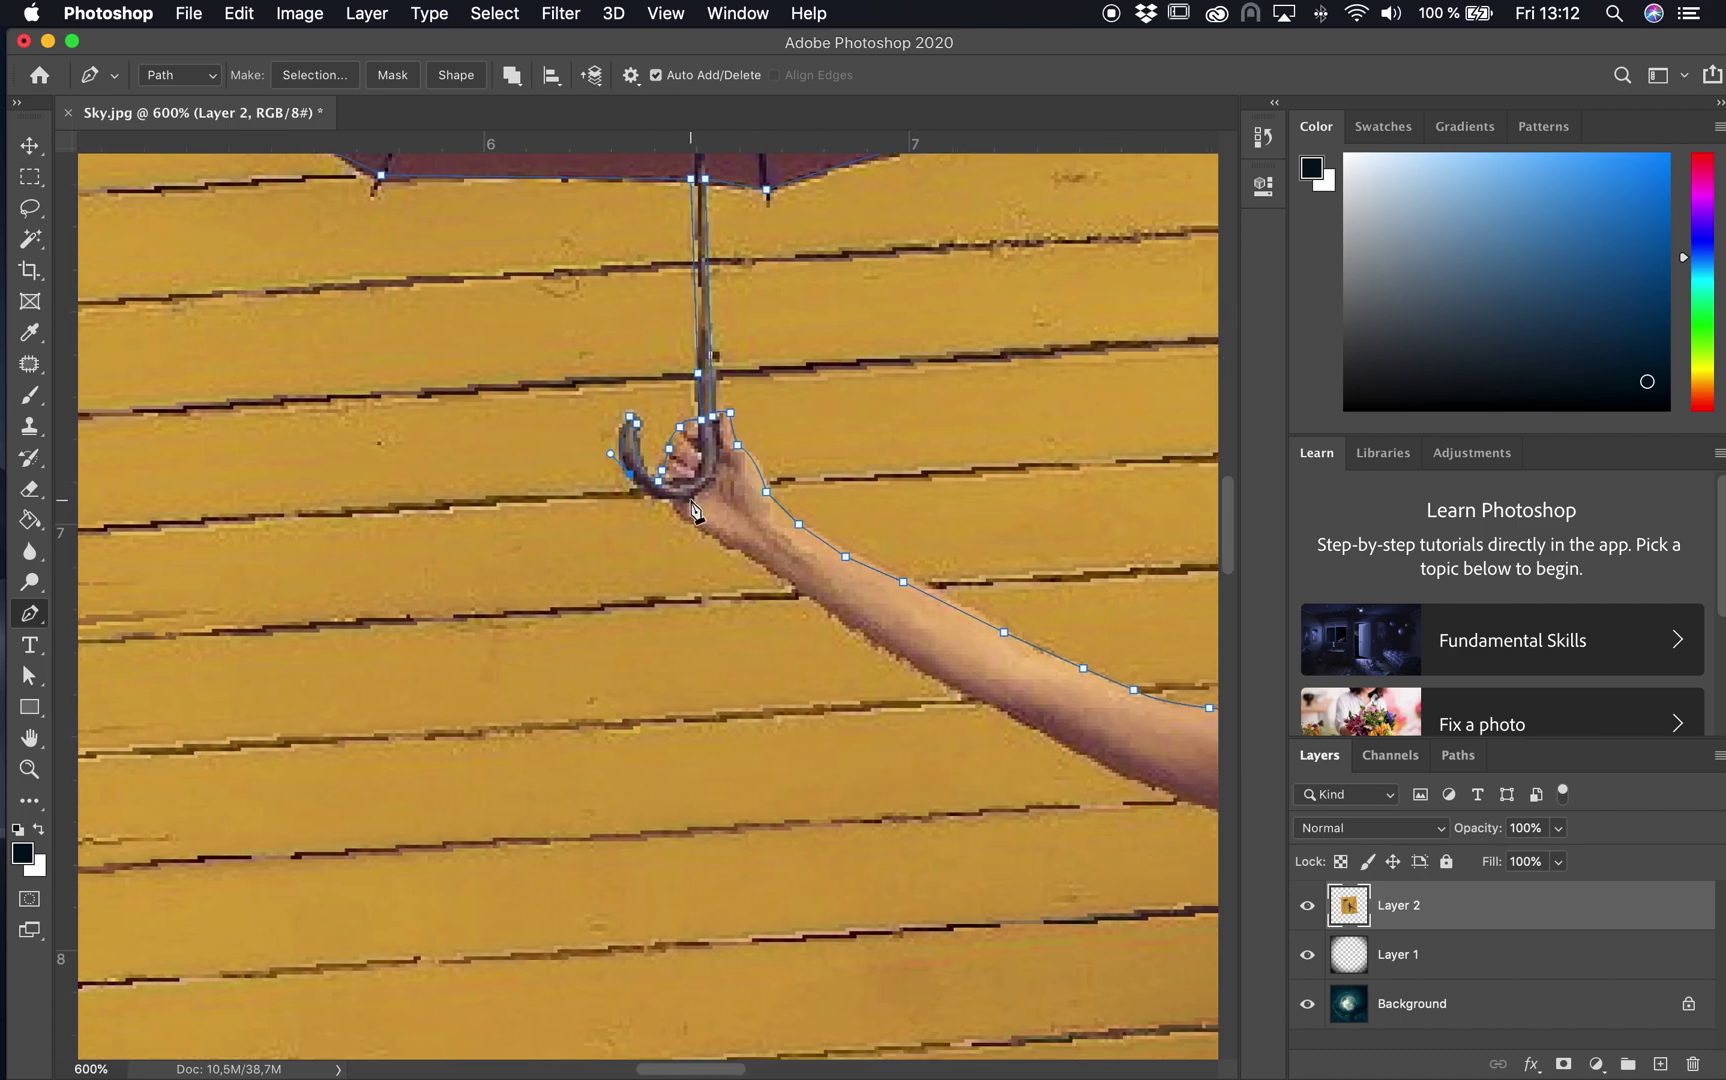
Step: Trace along the arm's lower edge to a sharp corner at the armpit and shirt edge
{"action": "left_click", "coordinate": [744, 548]}
{"action": "scroll", "coordinate": [750, 560], "scroll_direction": "down", "scroll_amount": 5}
{"action": "scroll", "coordinate": [750, 560], "scroll_direction": "right", "scroll_amount": 5}
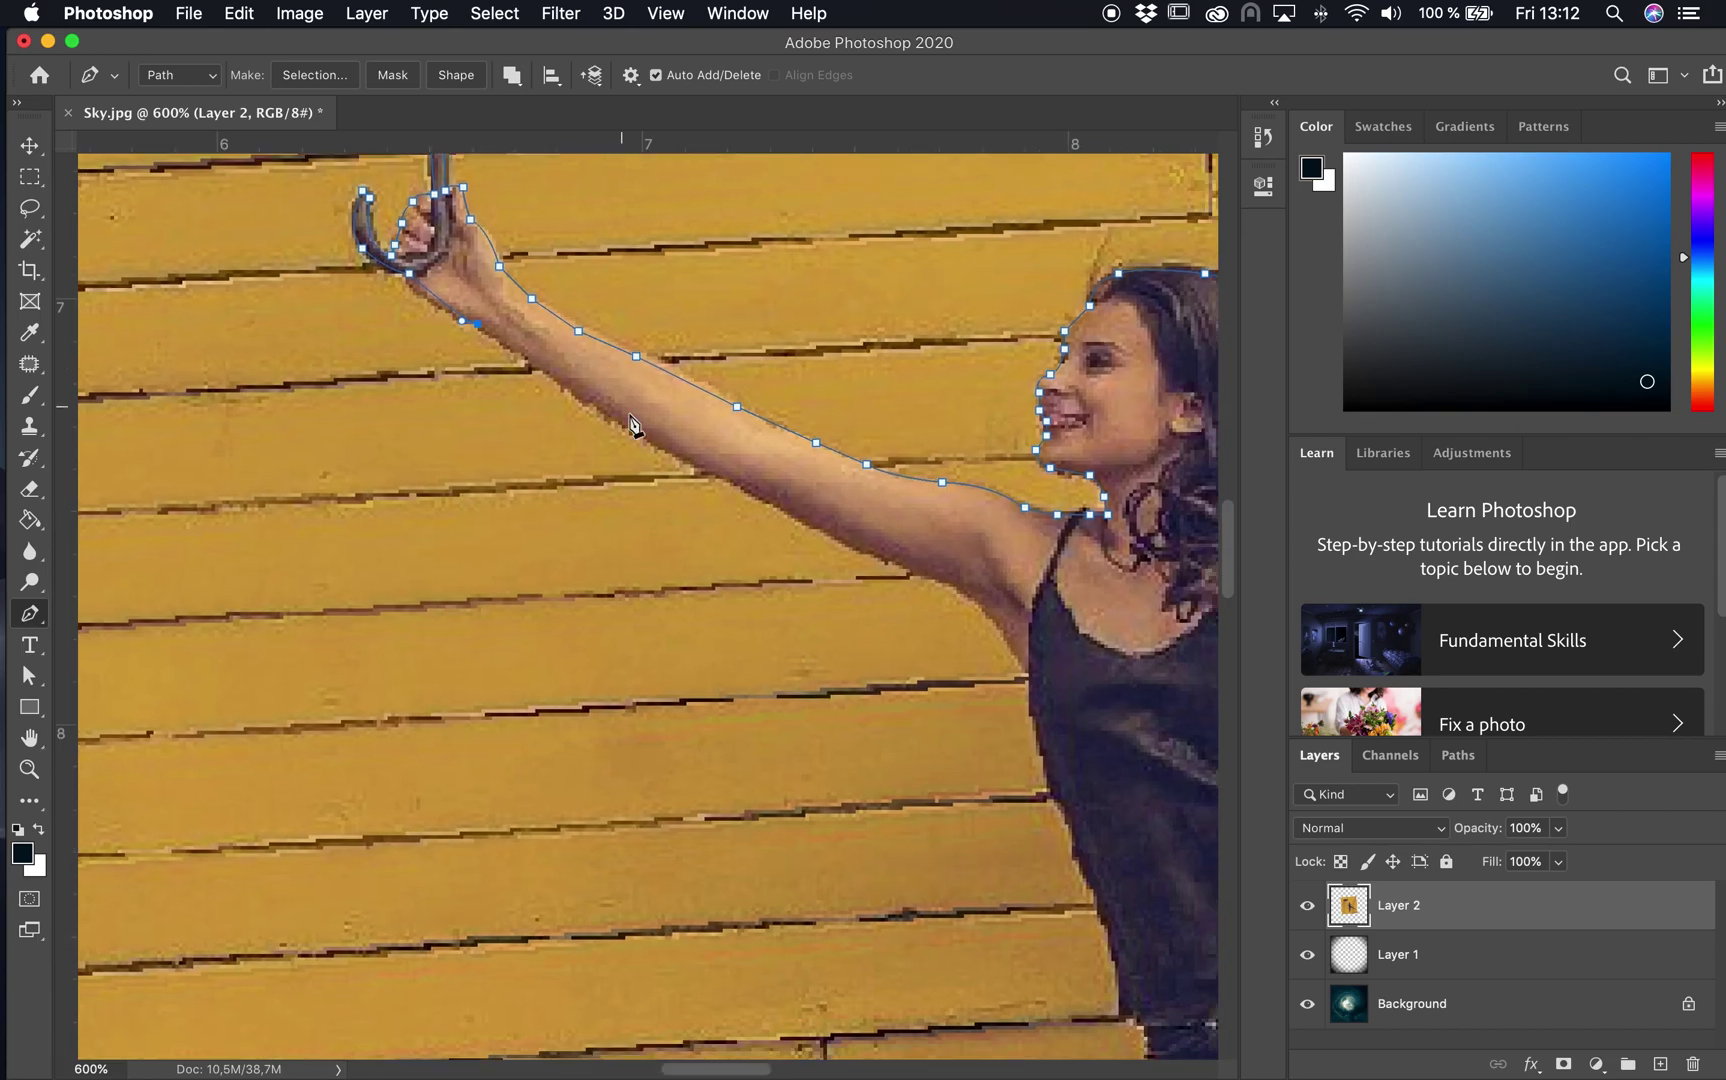
{"action": "left_click", "coordinate": [651, 438]}
{"action": "left_click", "coordinate": [762, 497]}
{"action": "left_click", "coordinate": [838, 537]}
{"action": "left_click_drag", "start_coordinate": [960, 583], "coordinate": [977, 585]}
{"action": "left_click", "coordinate": [960, 584], "text": "alt"}
{"action": "left_click", "coordinate": [1035, 677]}
Step: Trace down the shirt's left edge and the upper jeans
{"action": "left_click_drag", "start_coordinate": [1035, 677], "coordinate": [594, 334]}
{"action": "left_click", "coordinate": [601, 412]}
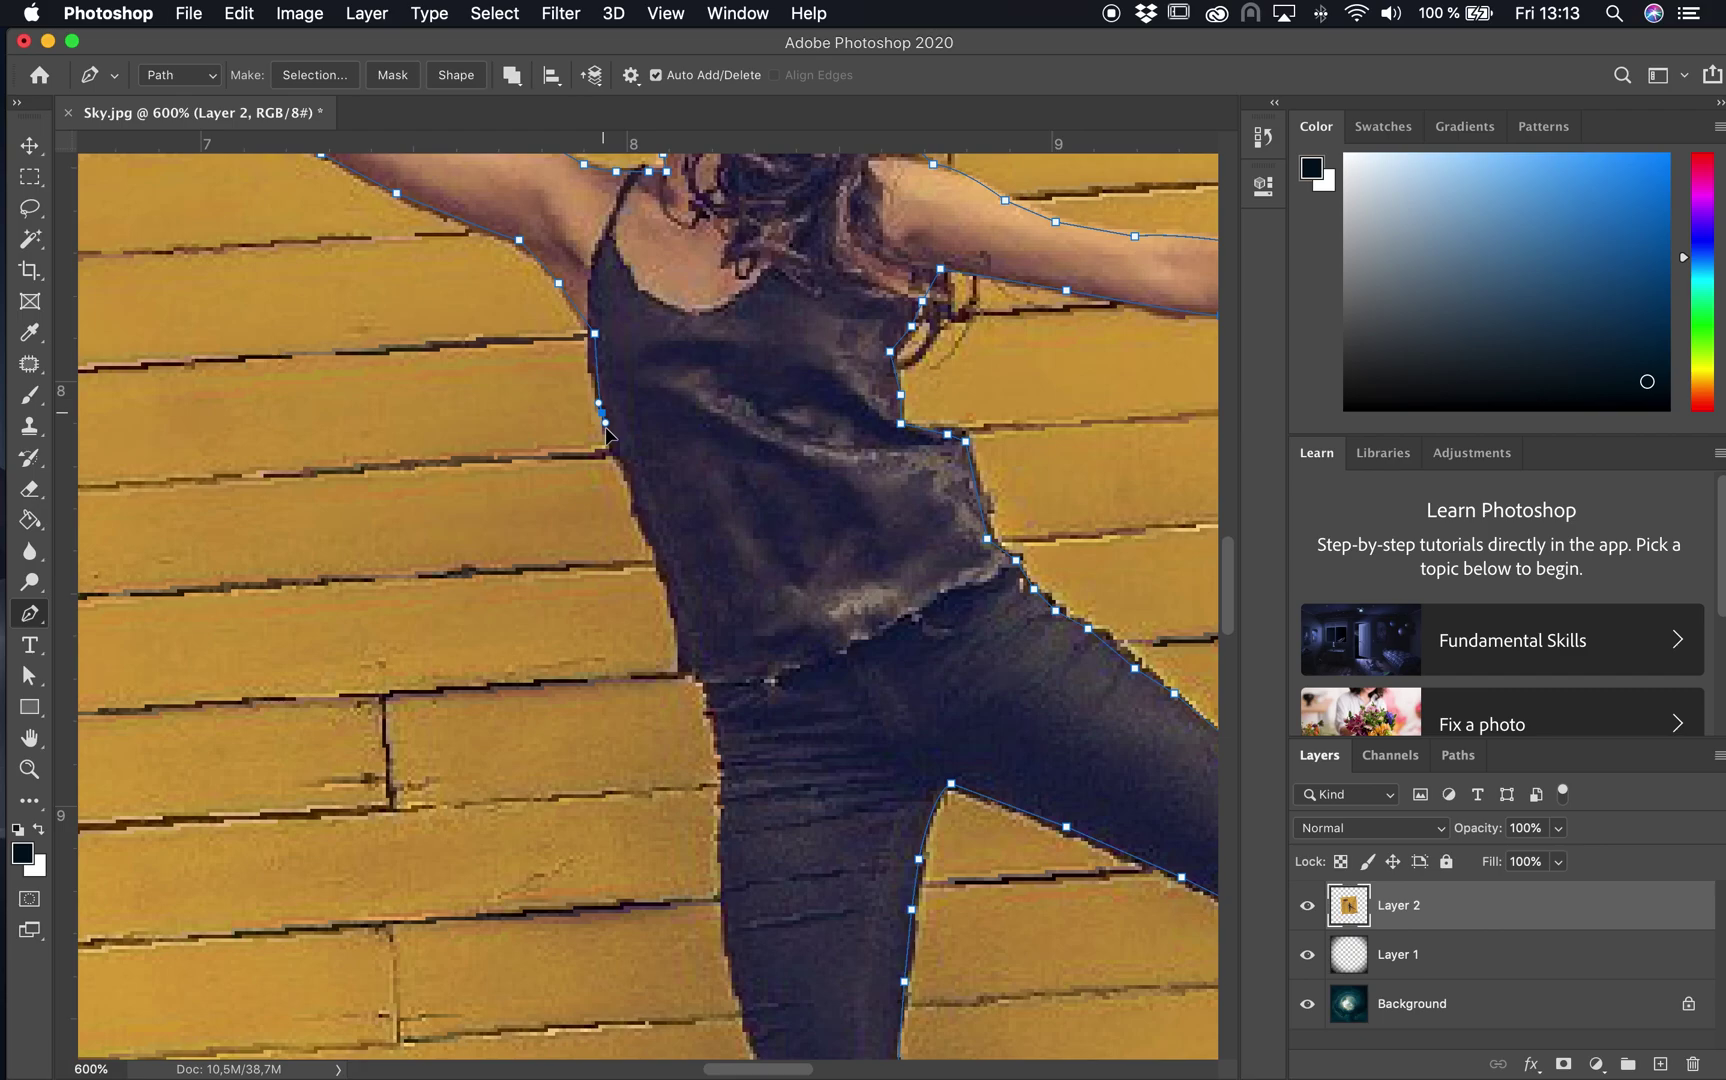
{"action": "left_click", "coordinate": [637, 495]}
{"action": "left_click", "coordinate": [656, 554]}
{"action": "left_click", "coordinate": [677, 604]}
{"action": "left_click", "coordinate": [681, 670]}
{"action": "left_click", "coordinate": [709, 684]}
{"action": "left_click_drag", "start_coordinate": [709, 684], "coordinate": [682, 450]}
{"action": "left_click", "coordinate": [690, 496]}
{"action": "left_click", "coordinate": [696, 537]}
Step: Trace down the lower jeans and boot, closing the path at the starting toe anchor
{"action": "left_click_drag", "start_coordinate": [705, 633], "coordinate": [705, 335]}
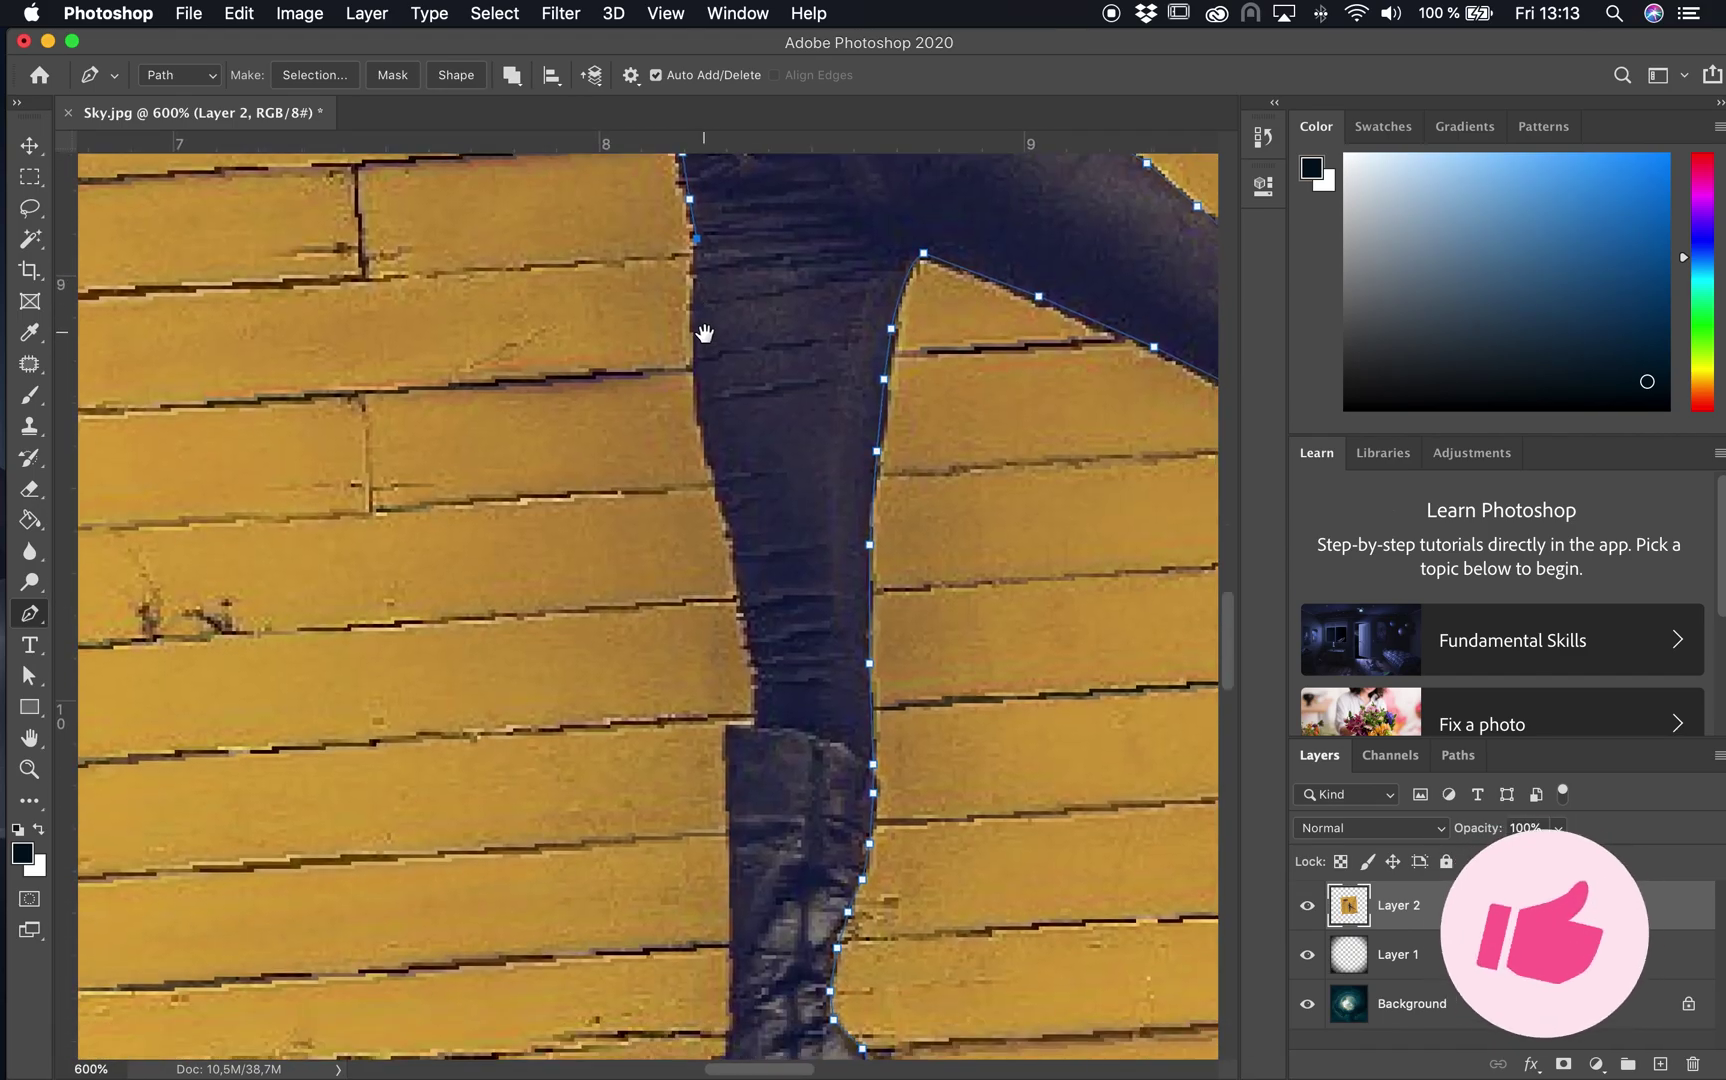
{"action": "left_click", "coordinate": [690, 378]}
{"action": "left_click", "coordinate": [714, 461]}
{"action": "left_click", "coordinate": [746, 568]}
{"action": "left_click", "coordinate": [747, 629]}
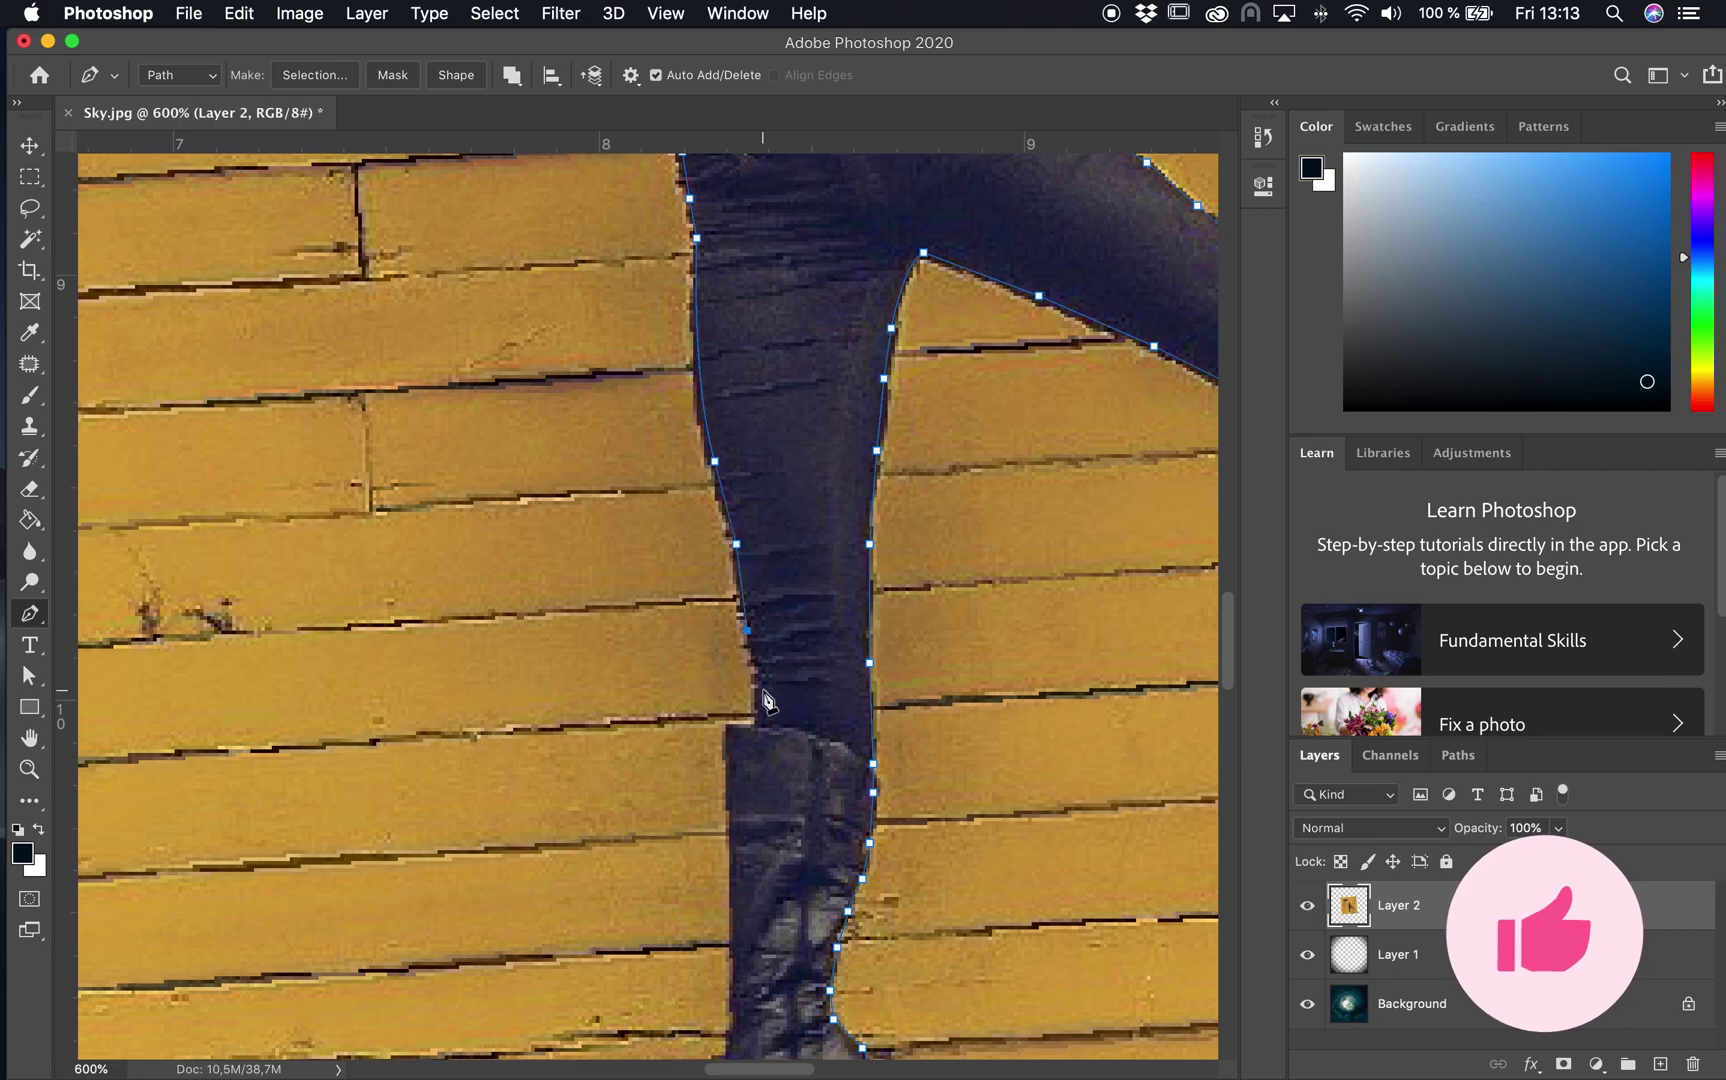
{"action": "left_click", "coordinate": [761, 692]}
{"action": "left_click", "coordinate": [758, 731]}
{"action": "left_click_drag", "start_coordinate": [719, 713], "coordinate": [694, 233]}
{"action": "left_click", "coordinate": [707, 395]}
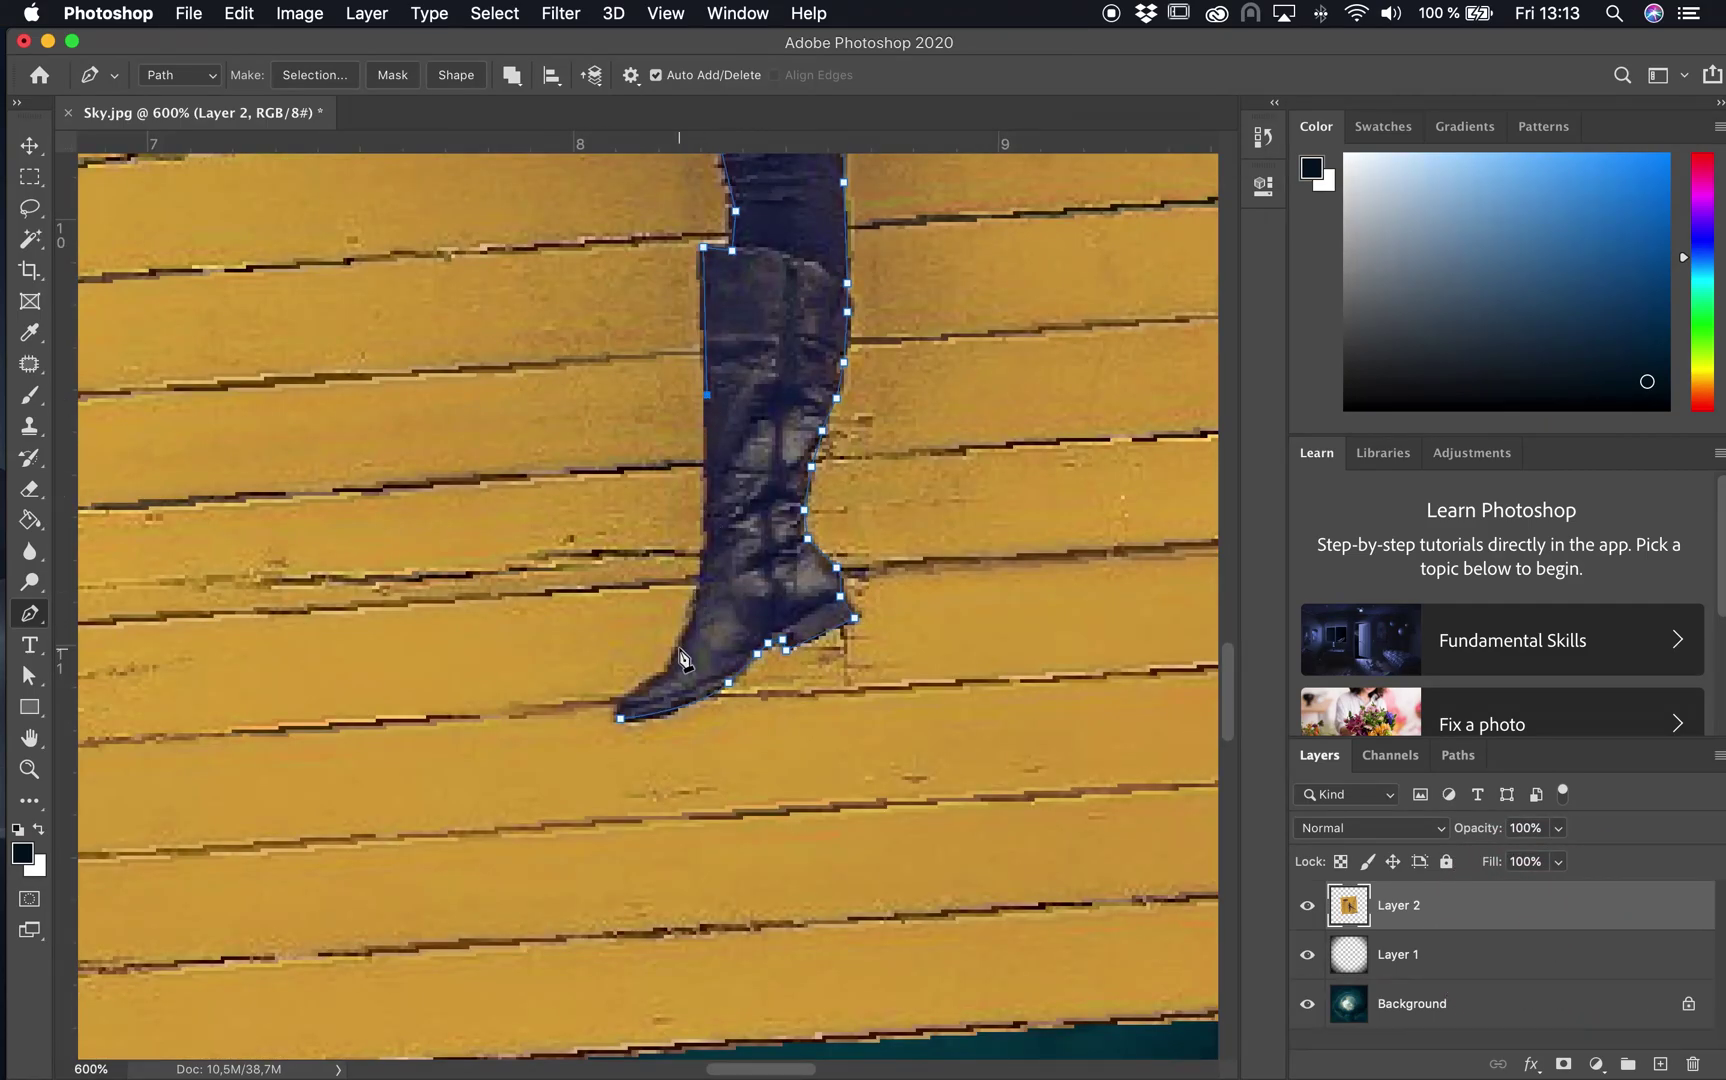
{"action": "left_click_drag", "start_coordinate": [678, 647], "coordinate": [628, 705]}
{"action": "left_click", "coordinate": [618, 715]}
Step: Load the Work Path as a selection and turn it into a layer mask on Layer 2
{"action": "key", "text": "z"}
{"action": "left_click", "coordinate": [696, 493], "text": "alt"}
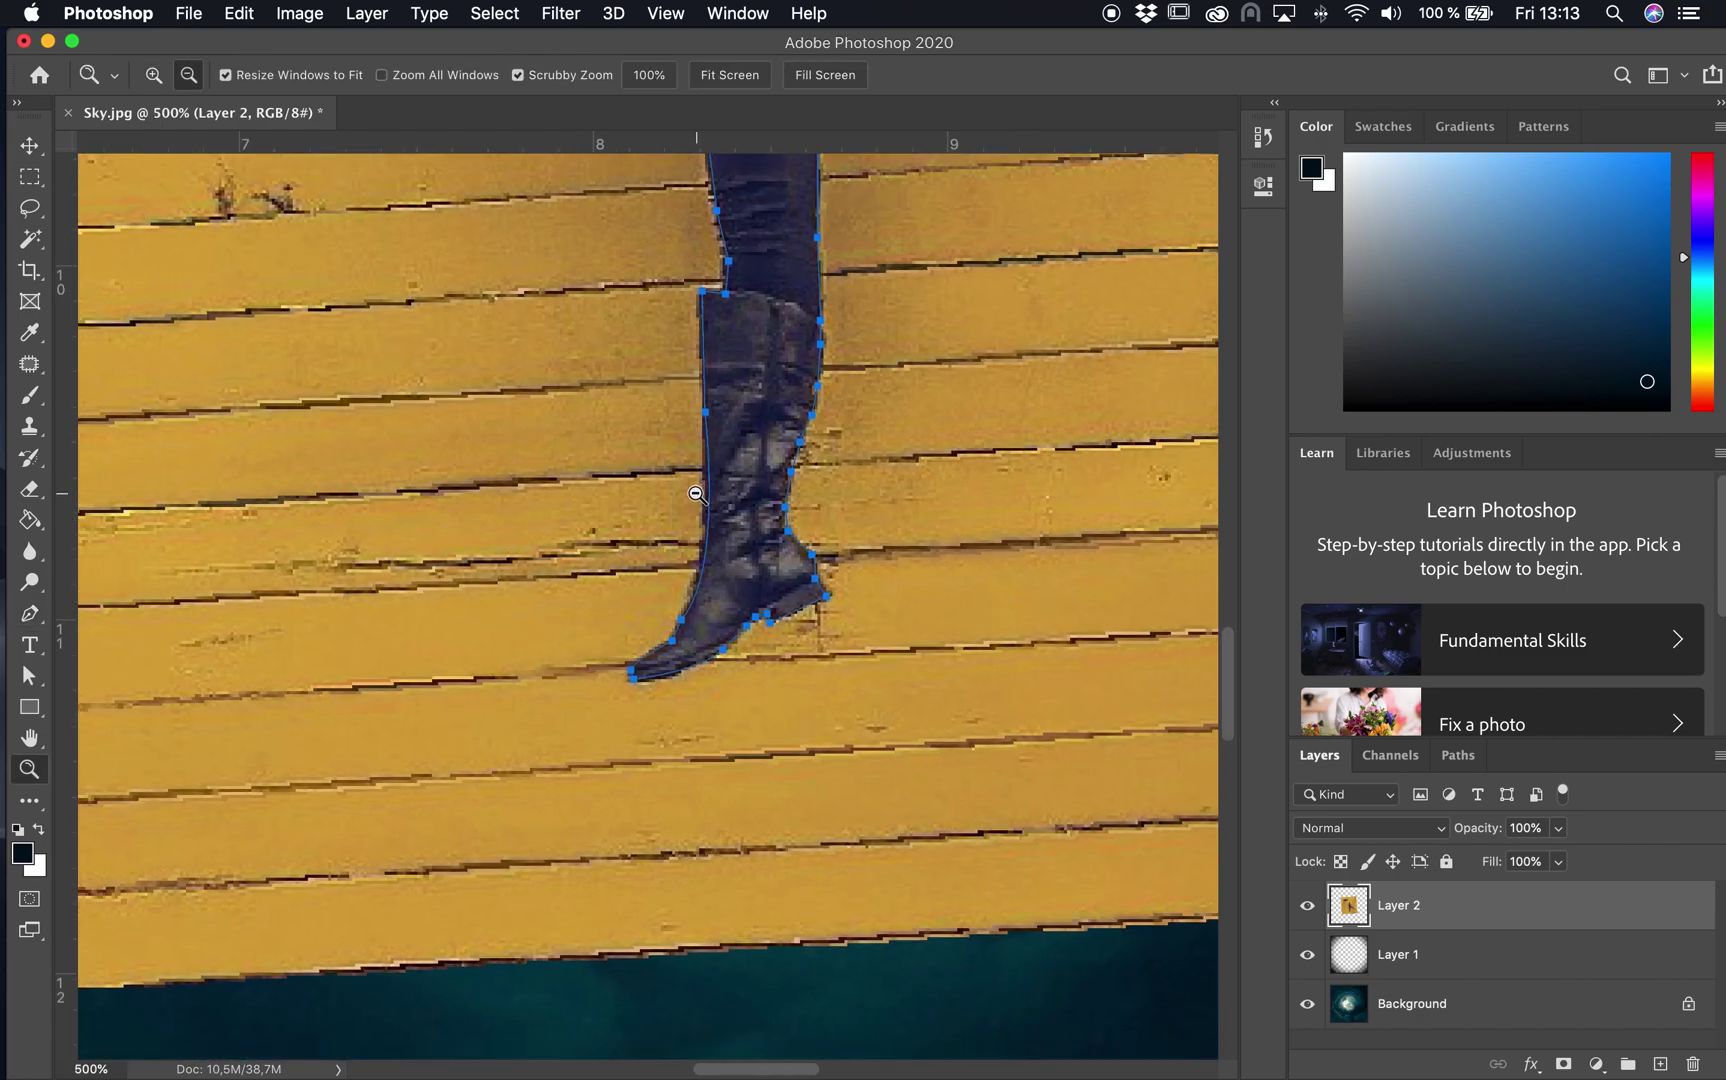
{"action": "left_click", "coordinate": [696, 493], "text": "alt"}
{"action": "left_click", "coordinate": [696, 493], "text": "alt"}
{"action": "left_click", "coordinate": [696, 493], "text": "alt"}
{"action": "left_click", "coordinate": [696, 493], "text": "alt"}
{"action": "left_click_drag", "start_coordinate": [809, 494], "coordinate": [789, 596]}
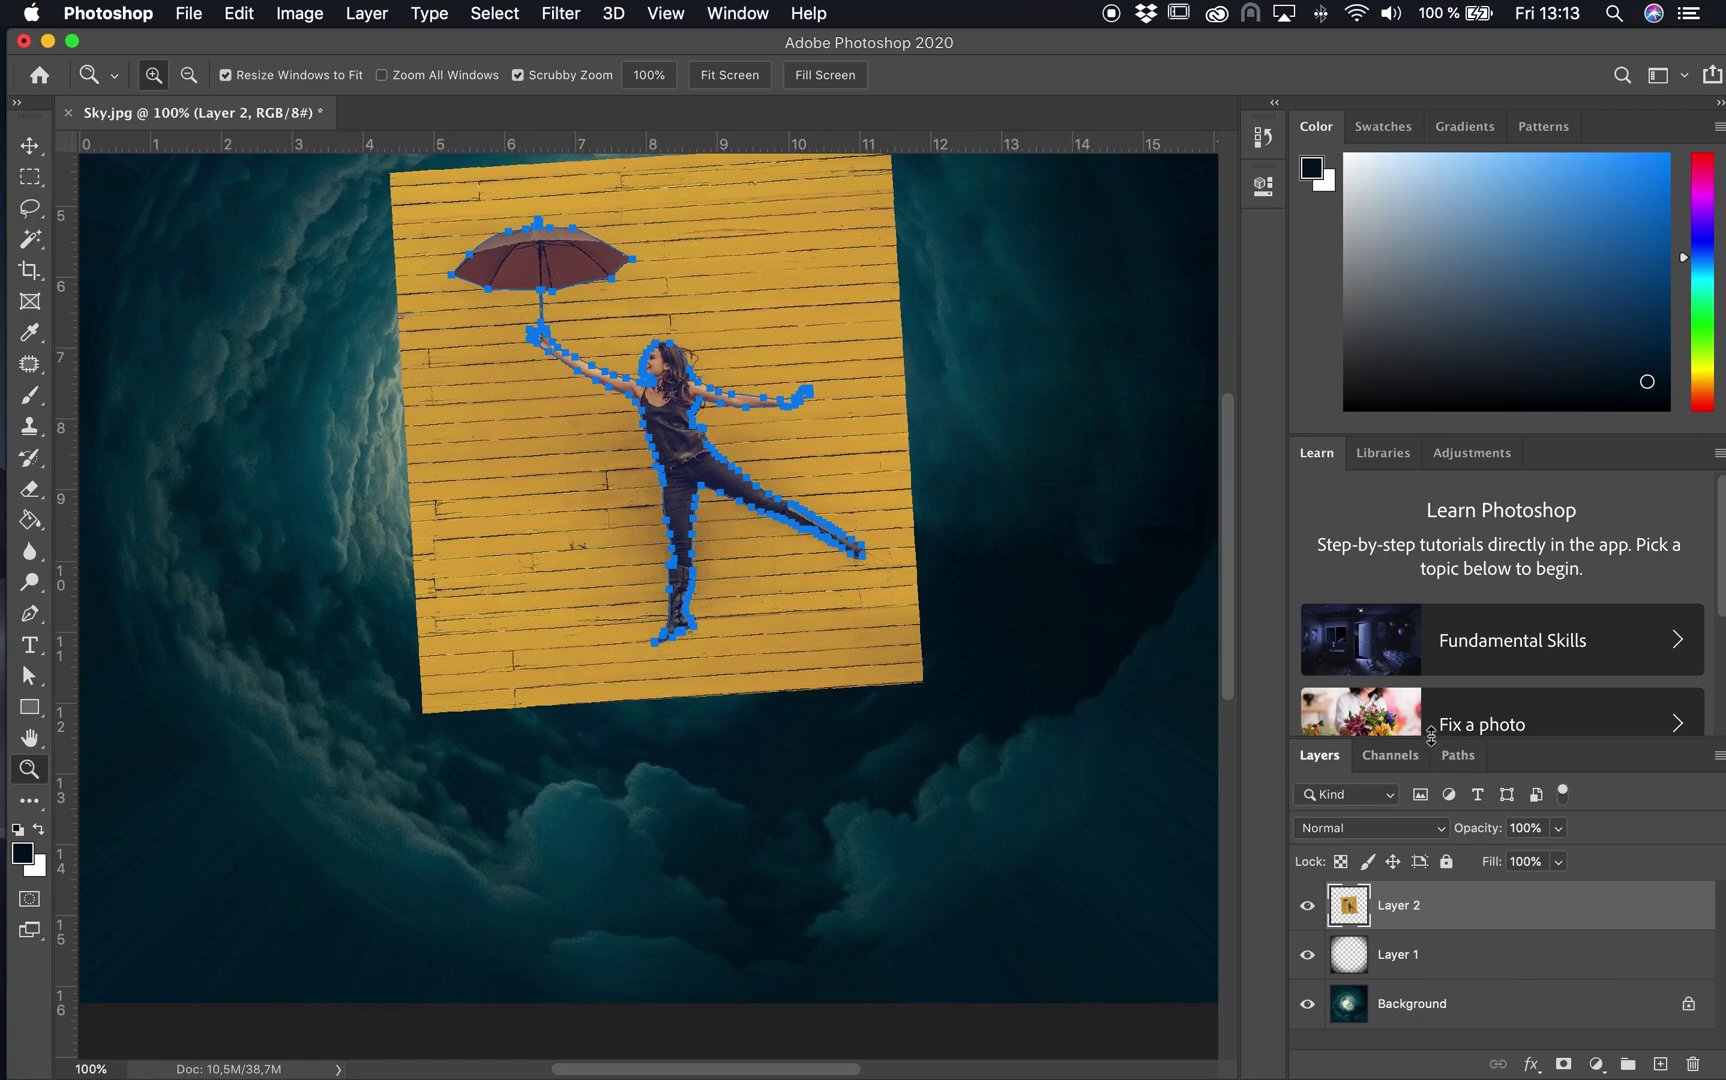
{"action": "left_click", "coordinate": [1458, 756]}
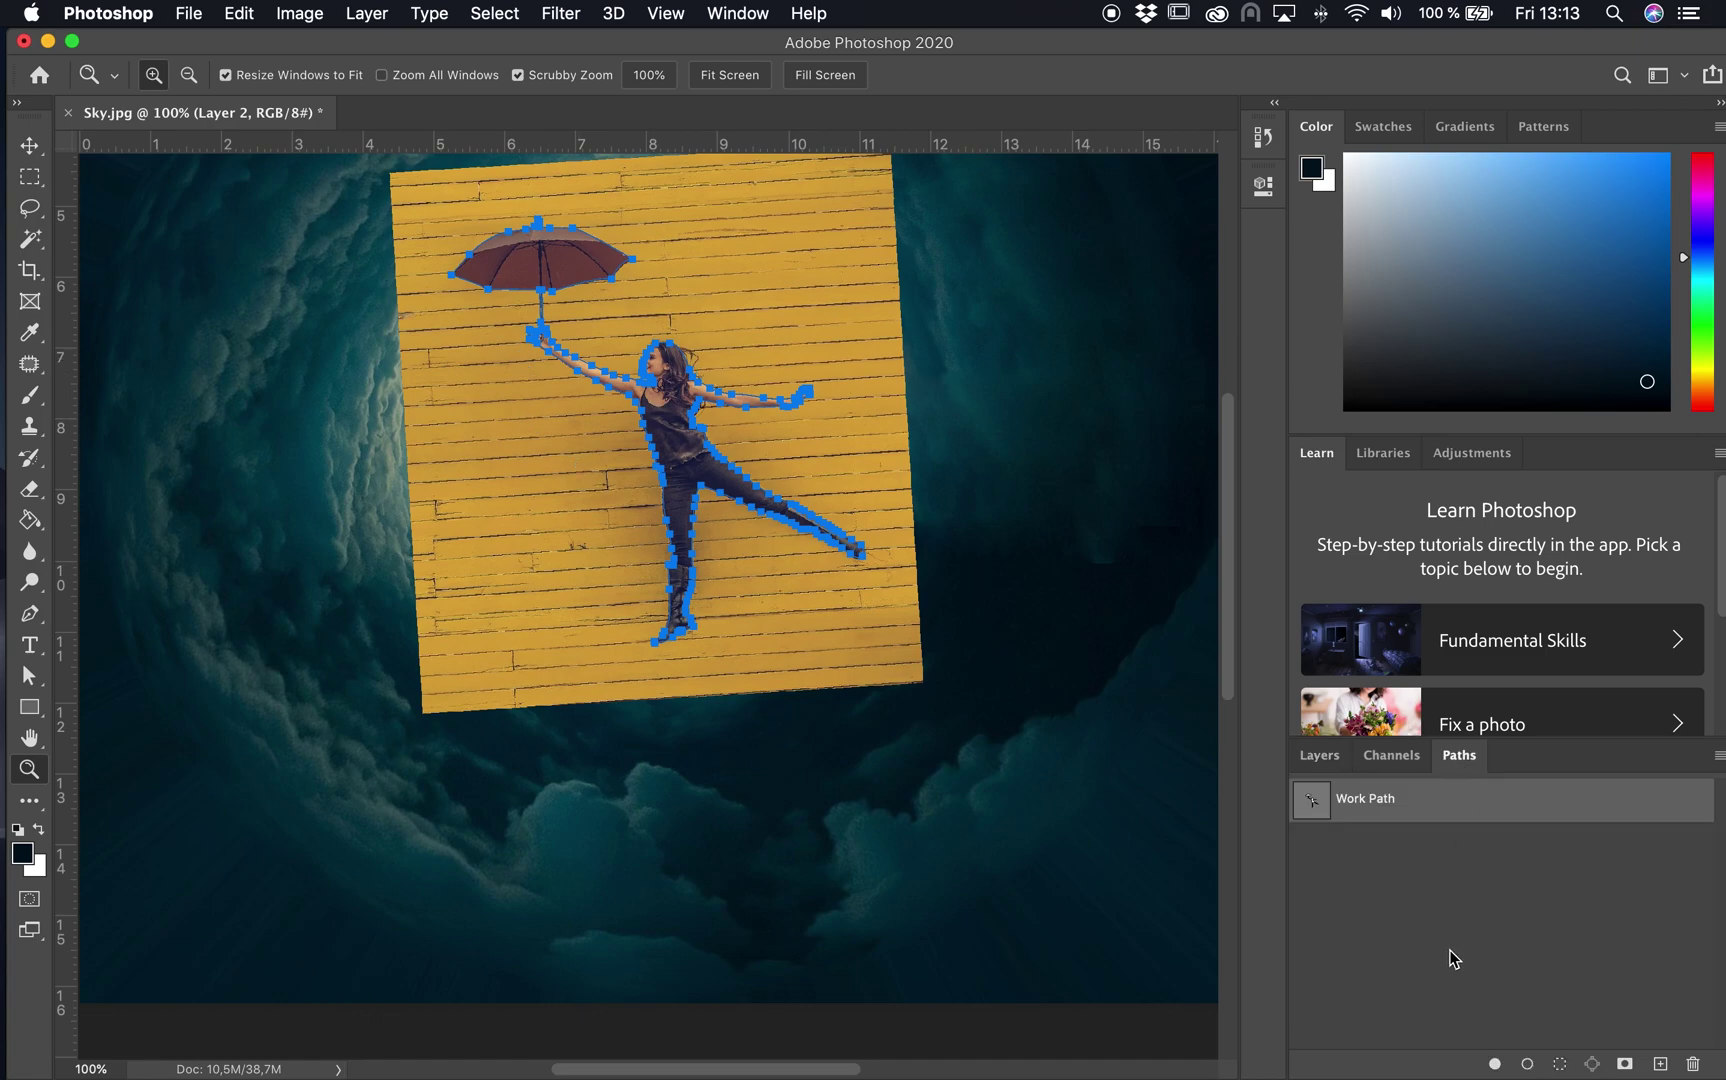
{"action": "left_click", "coordinate": [1316, 803], "text": "super"}
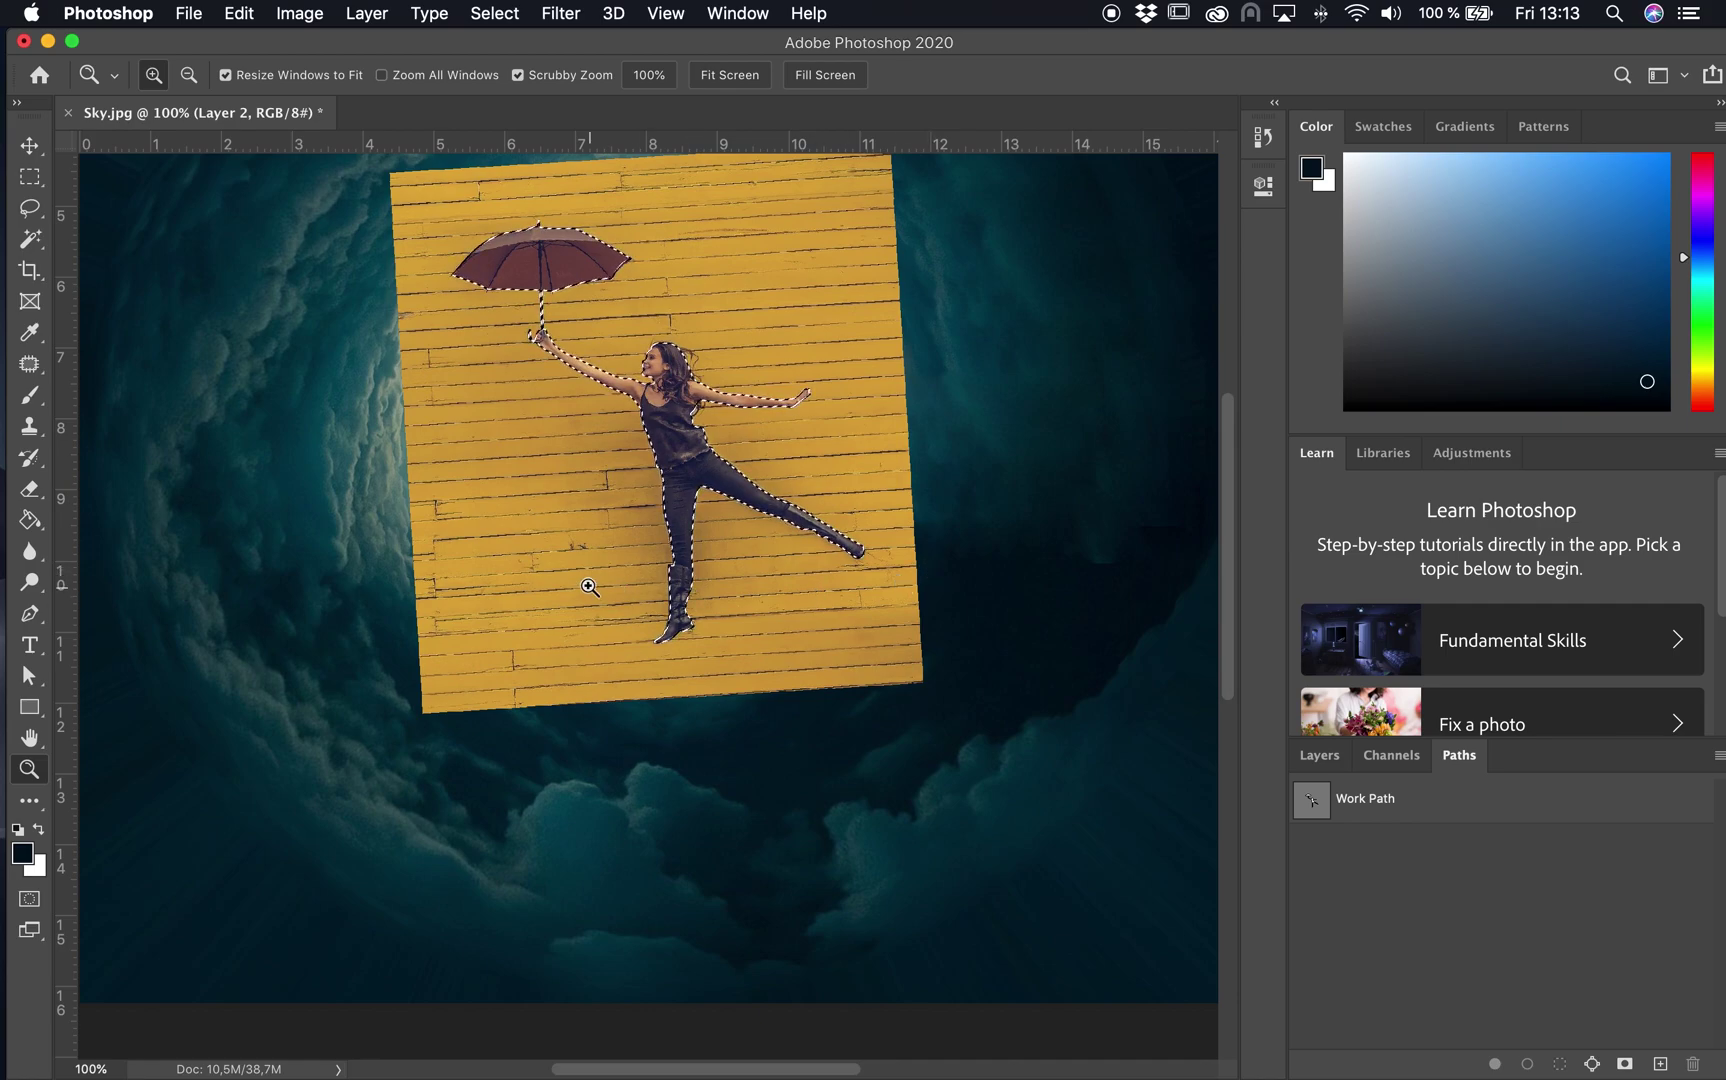
{"action": "left_click", "coordinate": [1319, 755]}
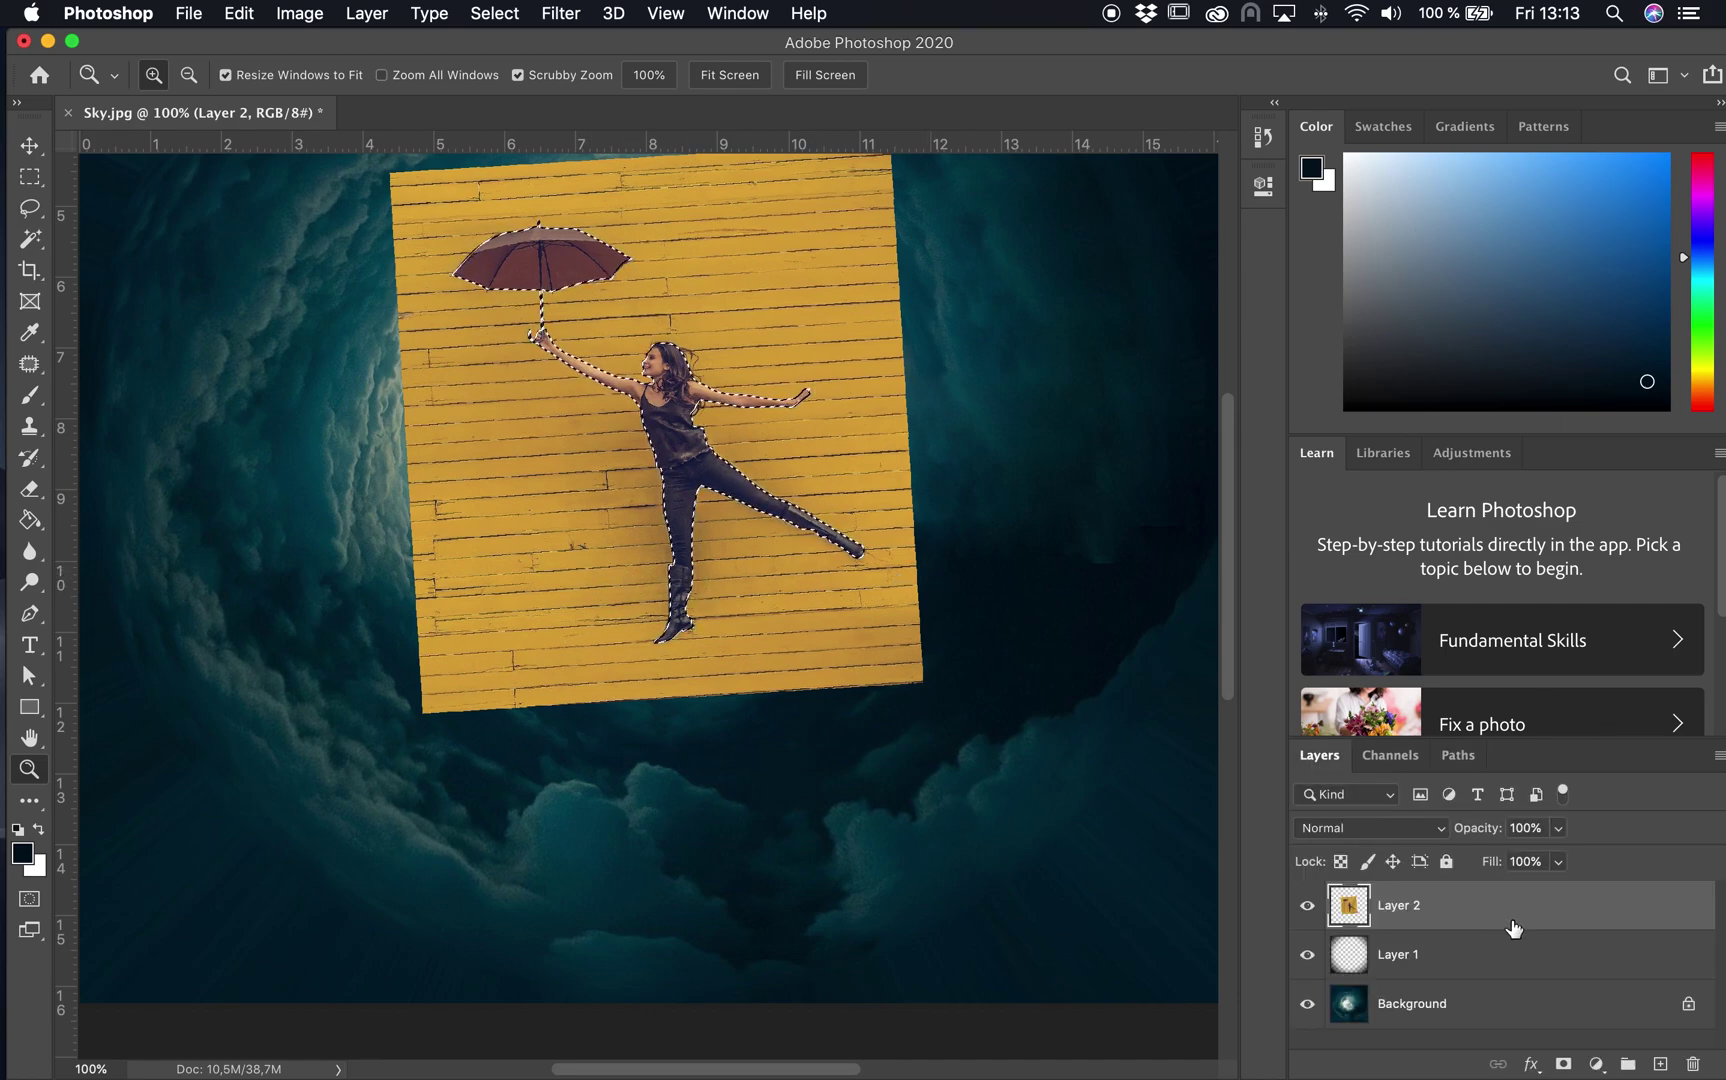
{"action": "left_click", "coordinate": [1563, 1064]}
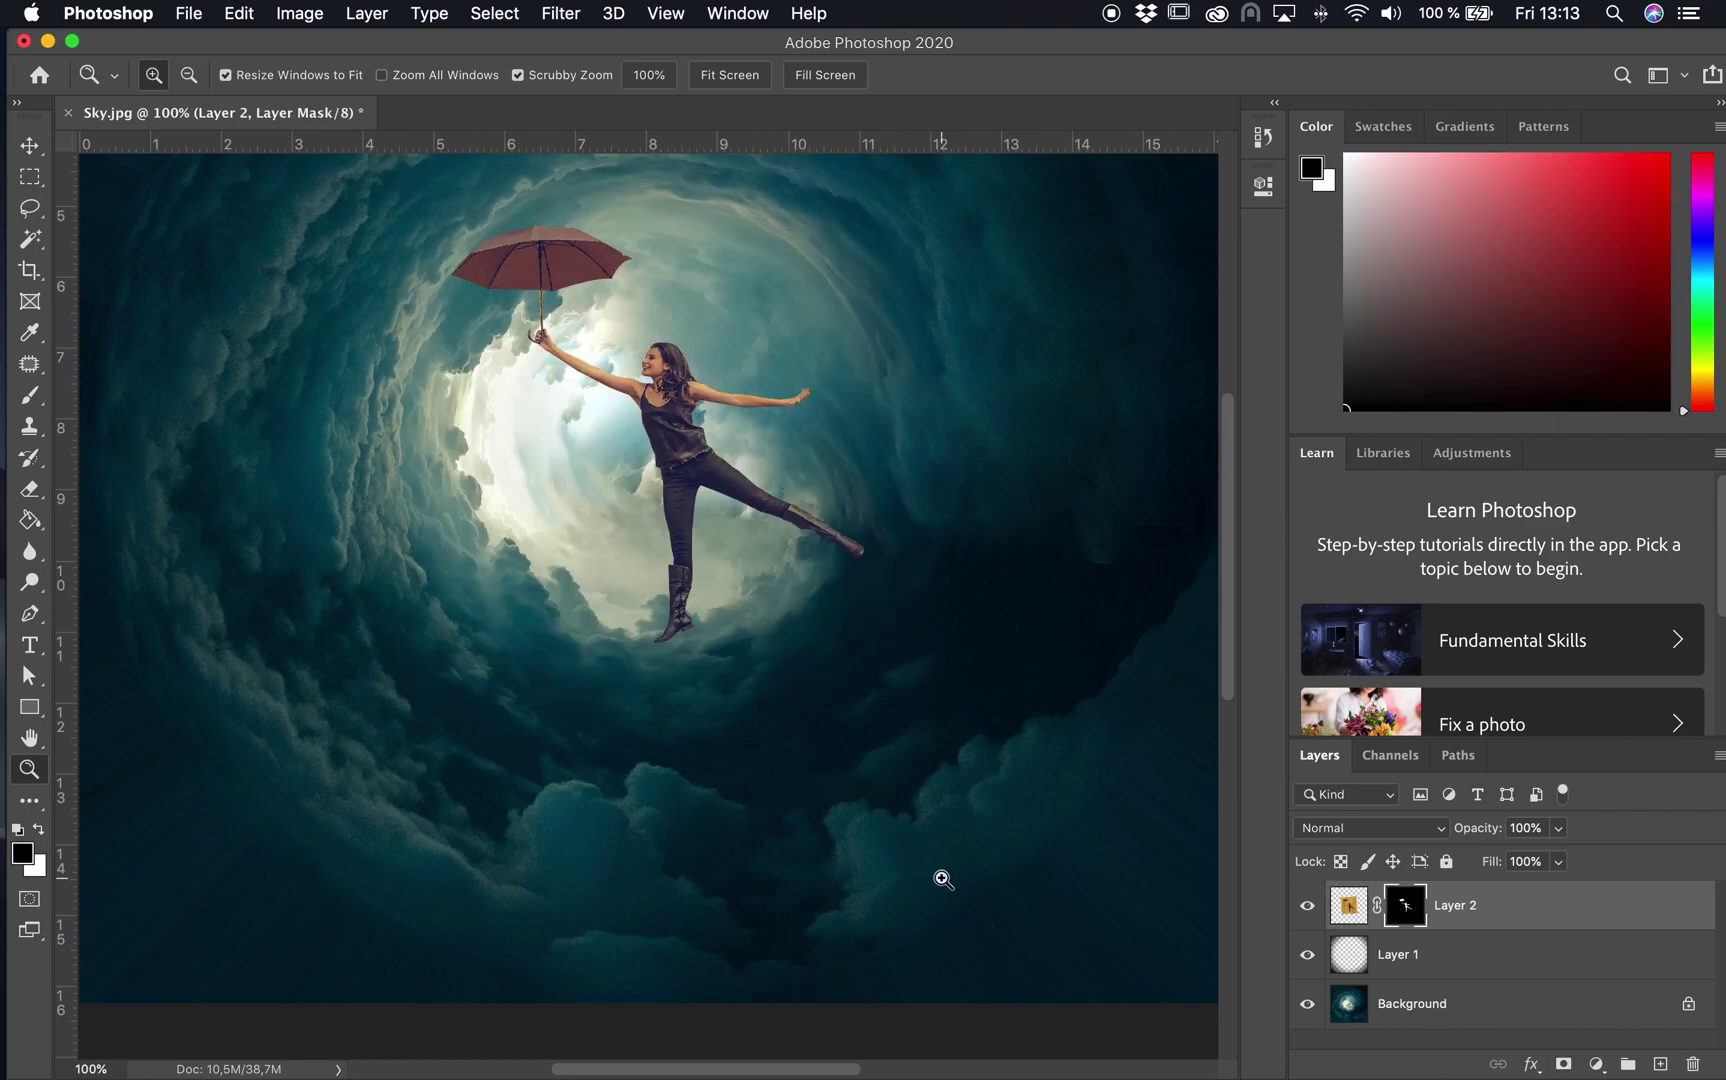
{"action": "left_click", "coordinate": [742, 432], "text": "alt"}
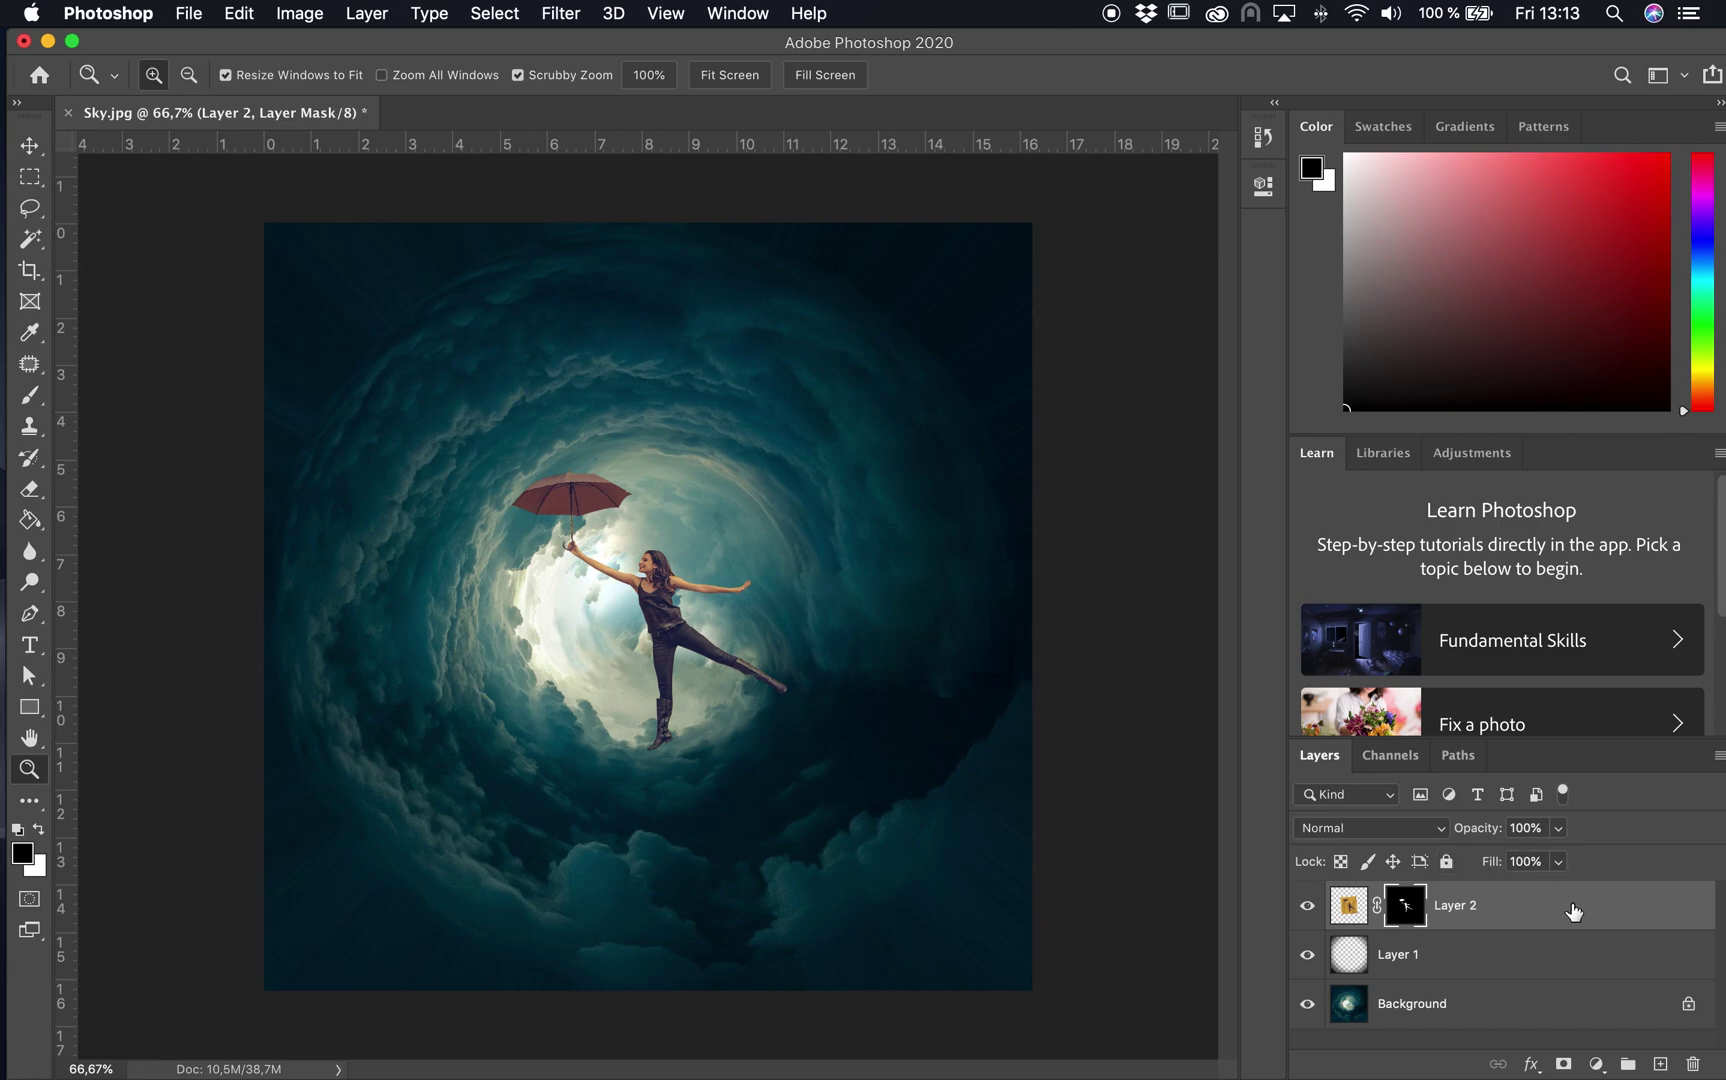
Step: Convert Layer 2 into a Smart Object
{"action": "key", "text": "super+2"}
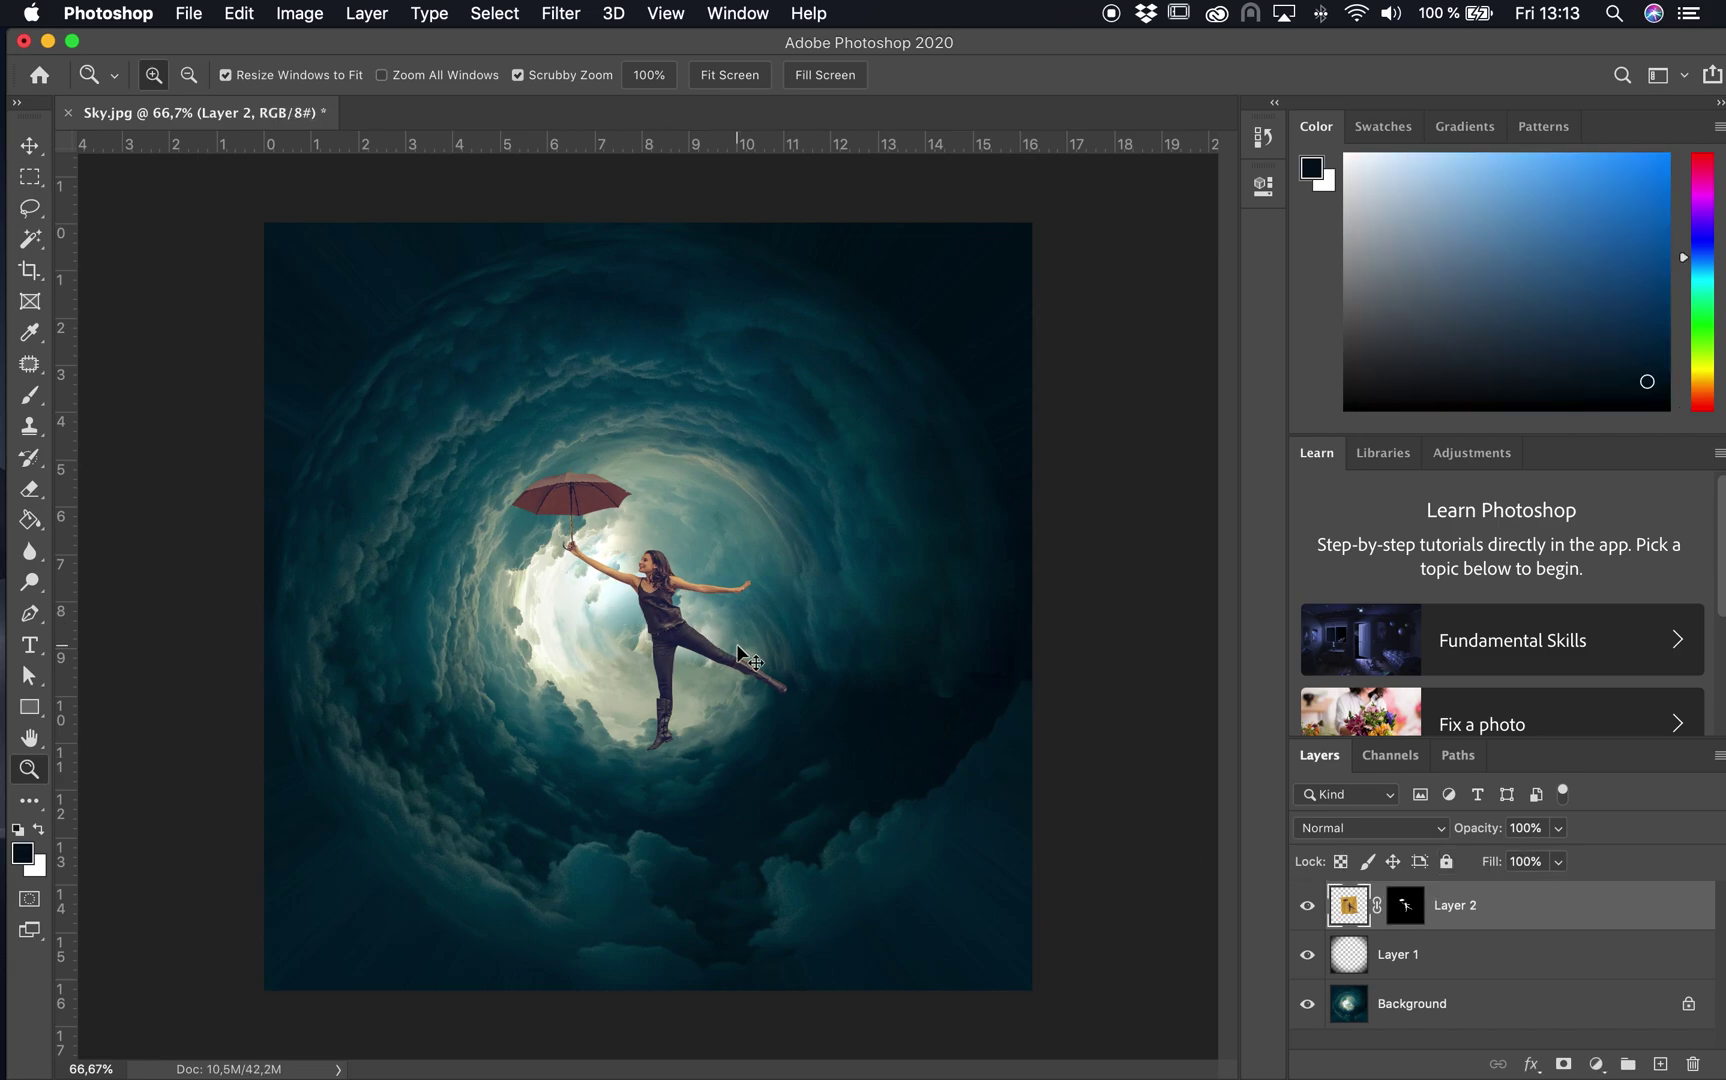
{"action": "key", "text": "super+t"}
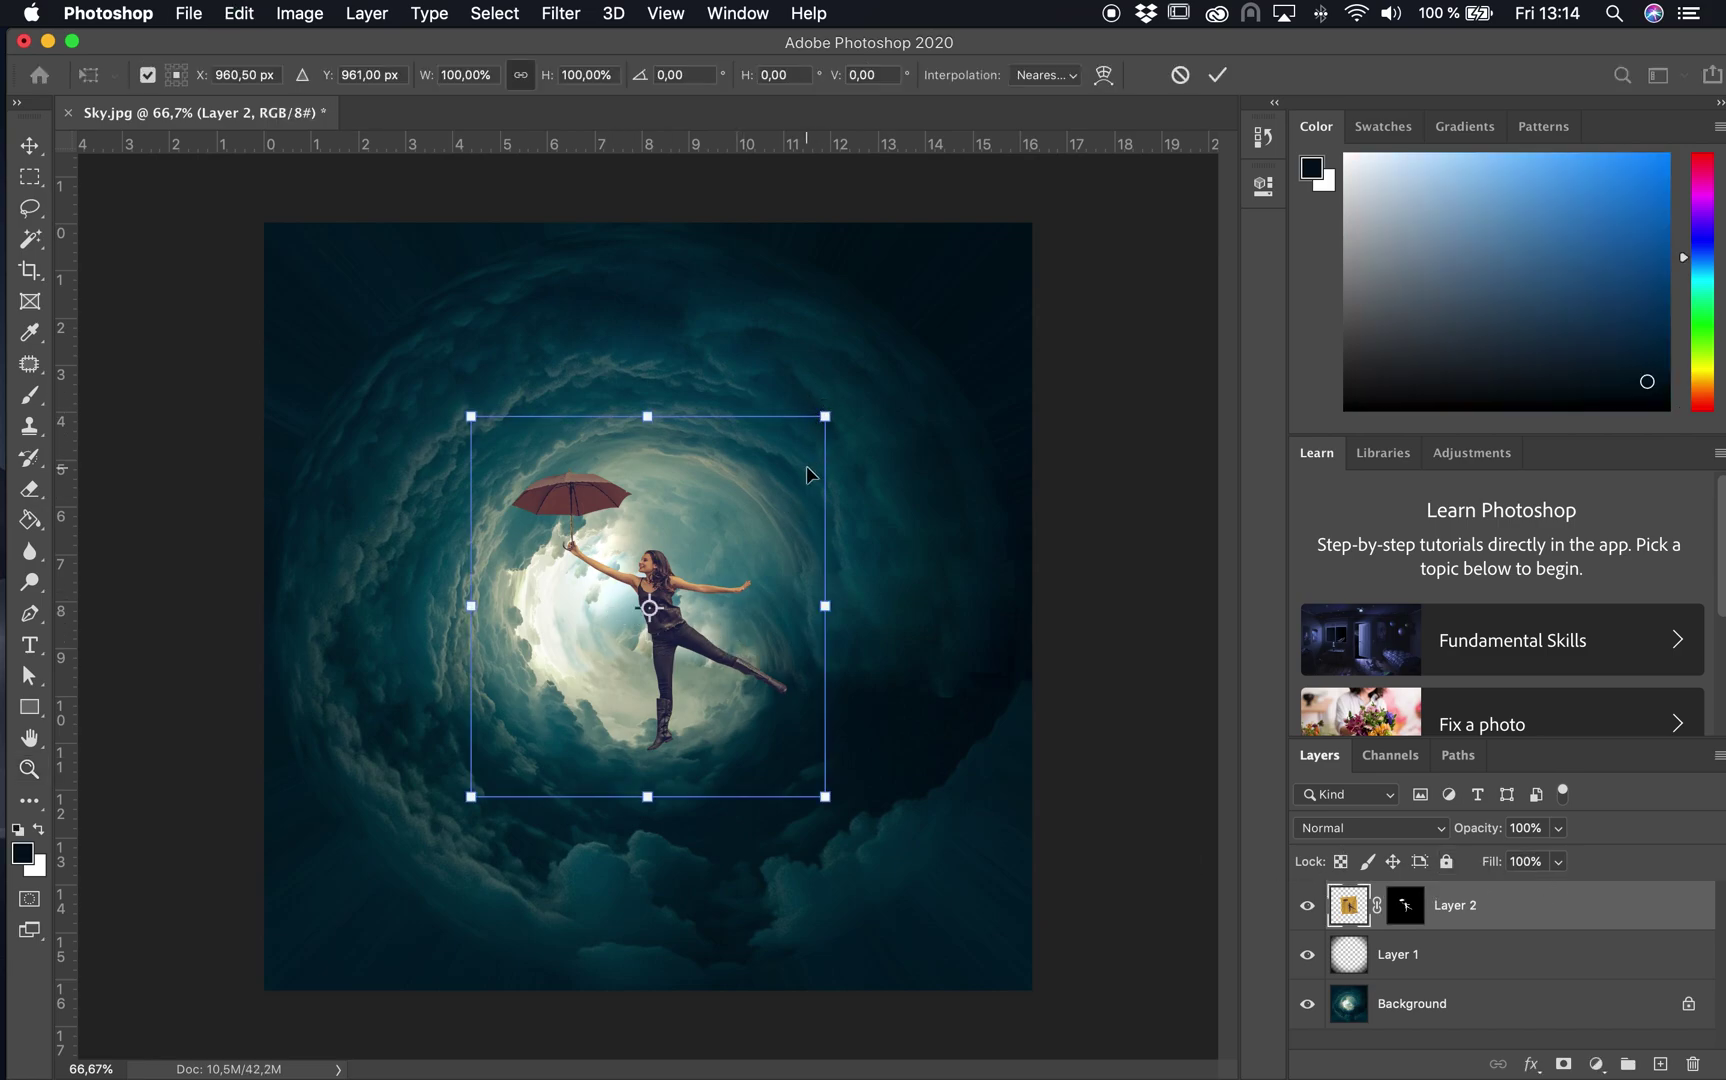
{"action": "key", "text": "Return"}
{"action": "key", "text": "z"}
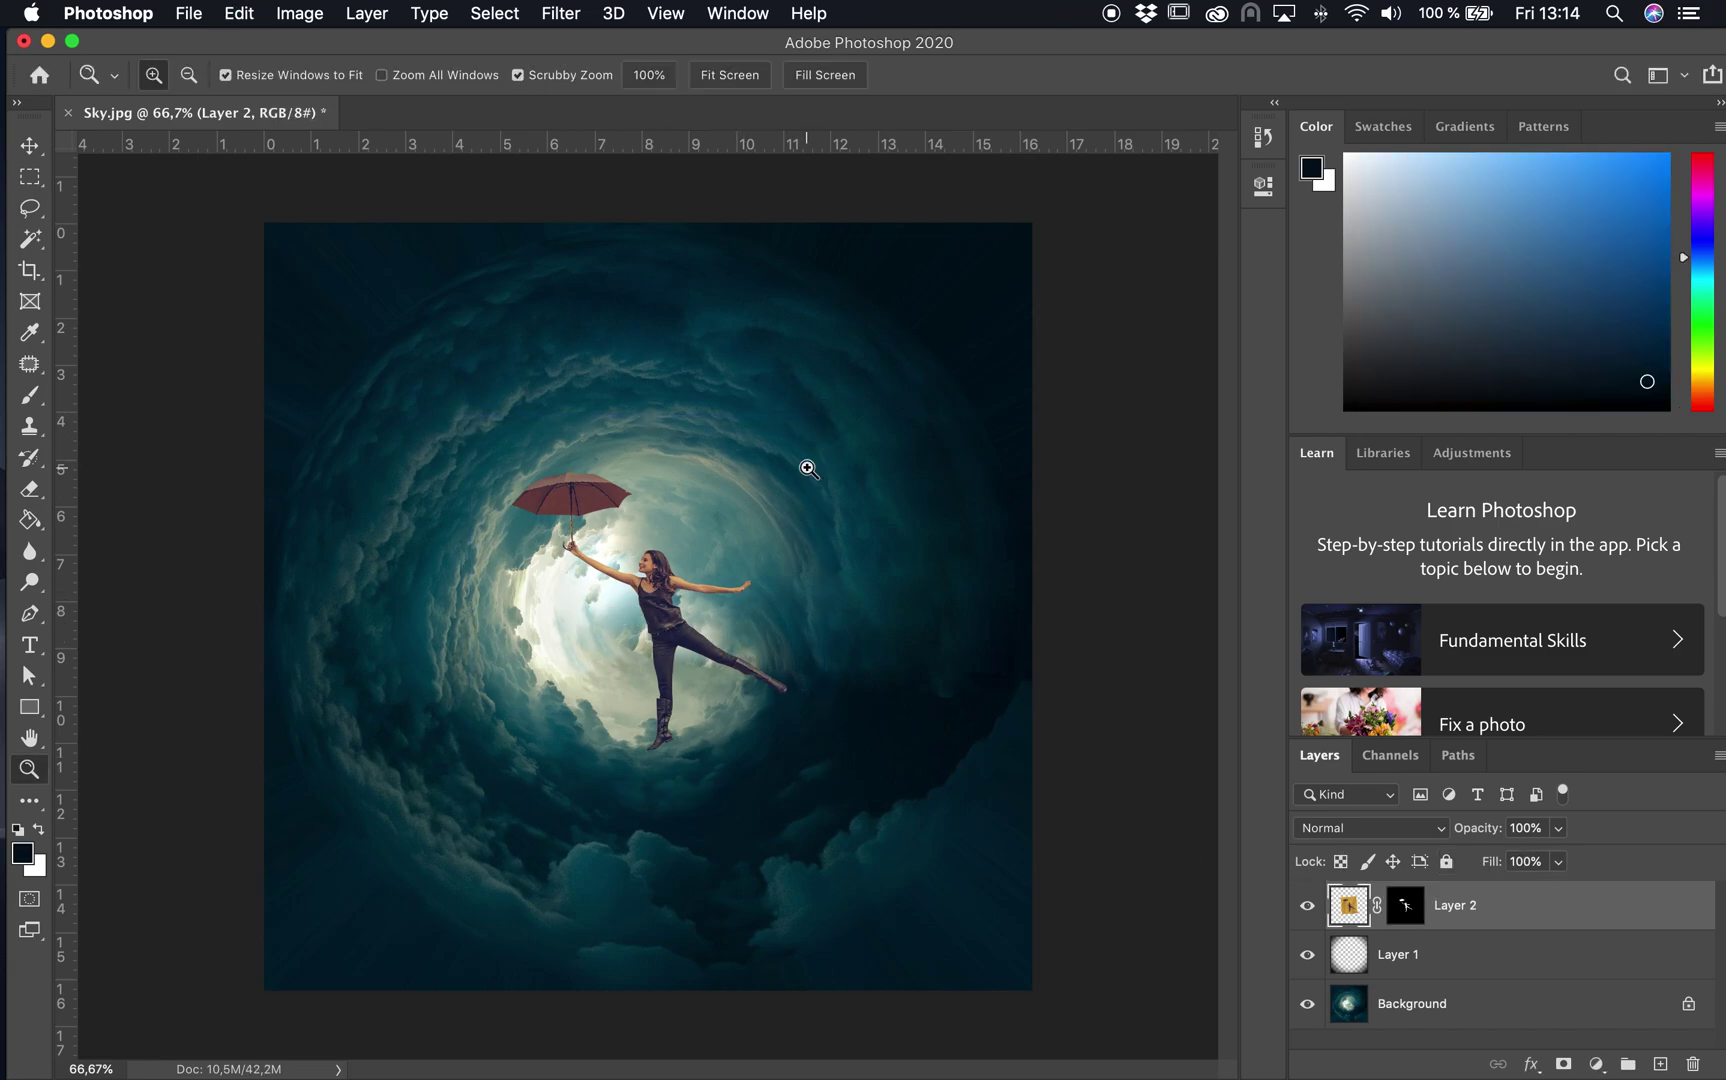
{"action": "right_click", "coordinate": [1514, 910]}
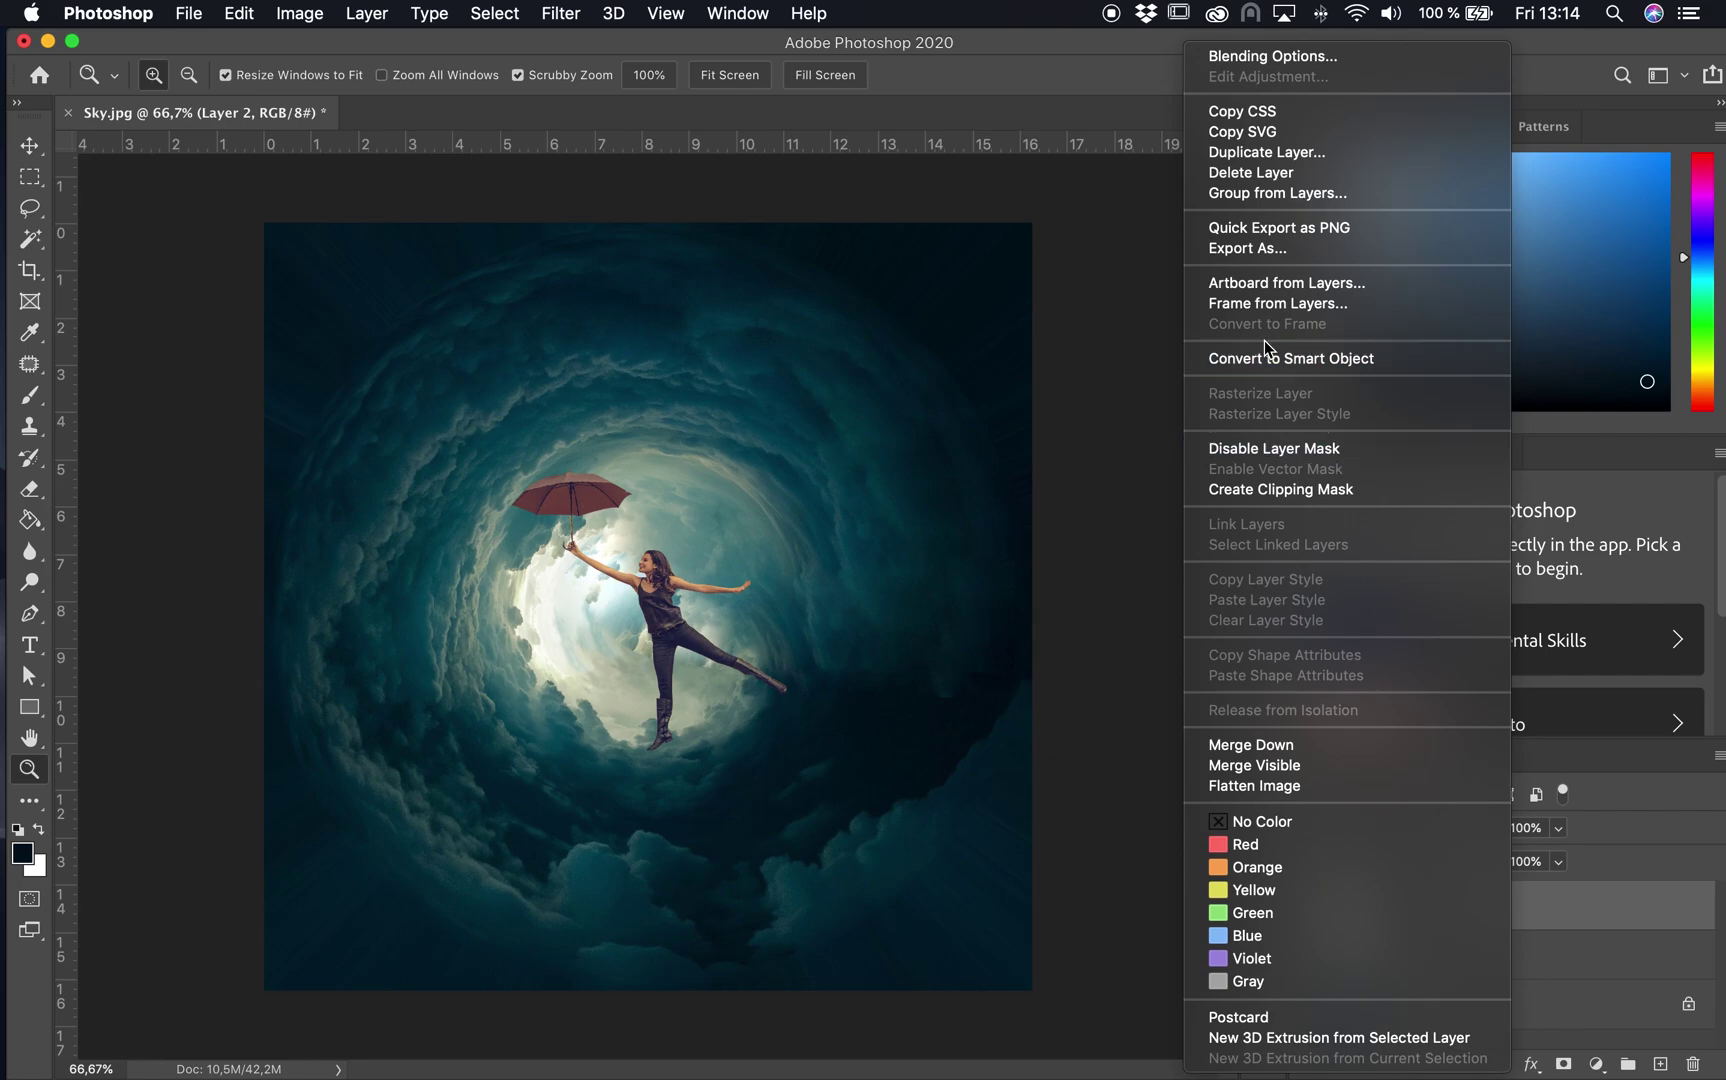
{"action": "left_click", "coordinate": [1282, 359]}
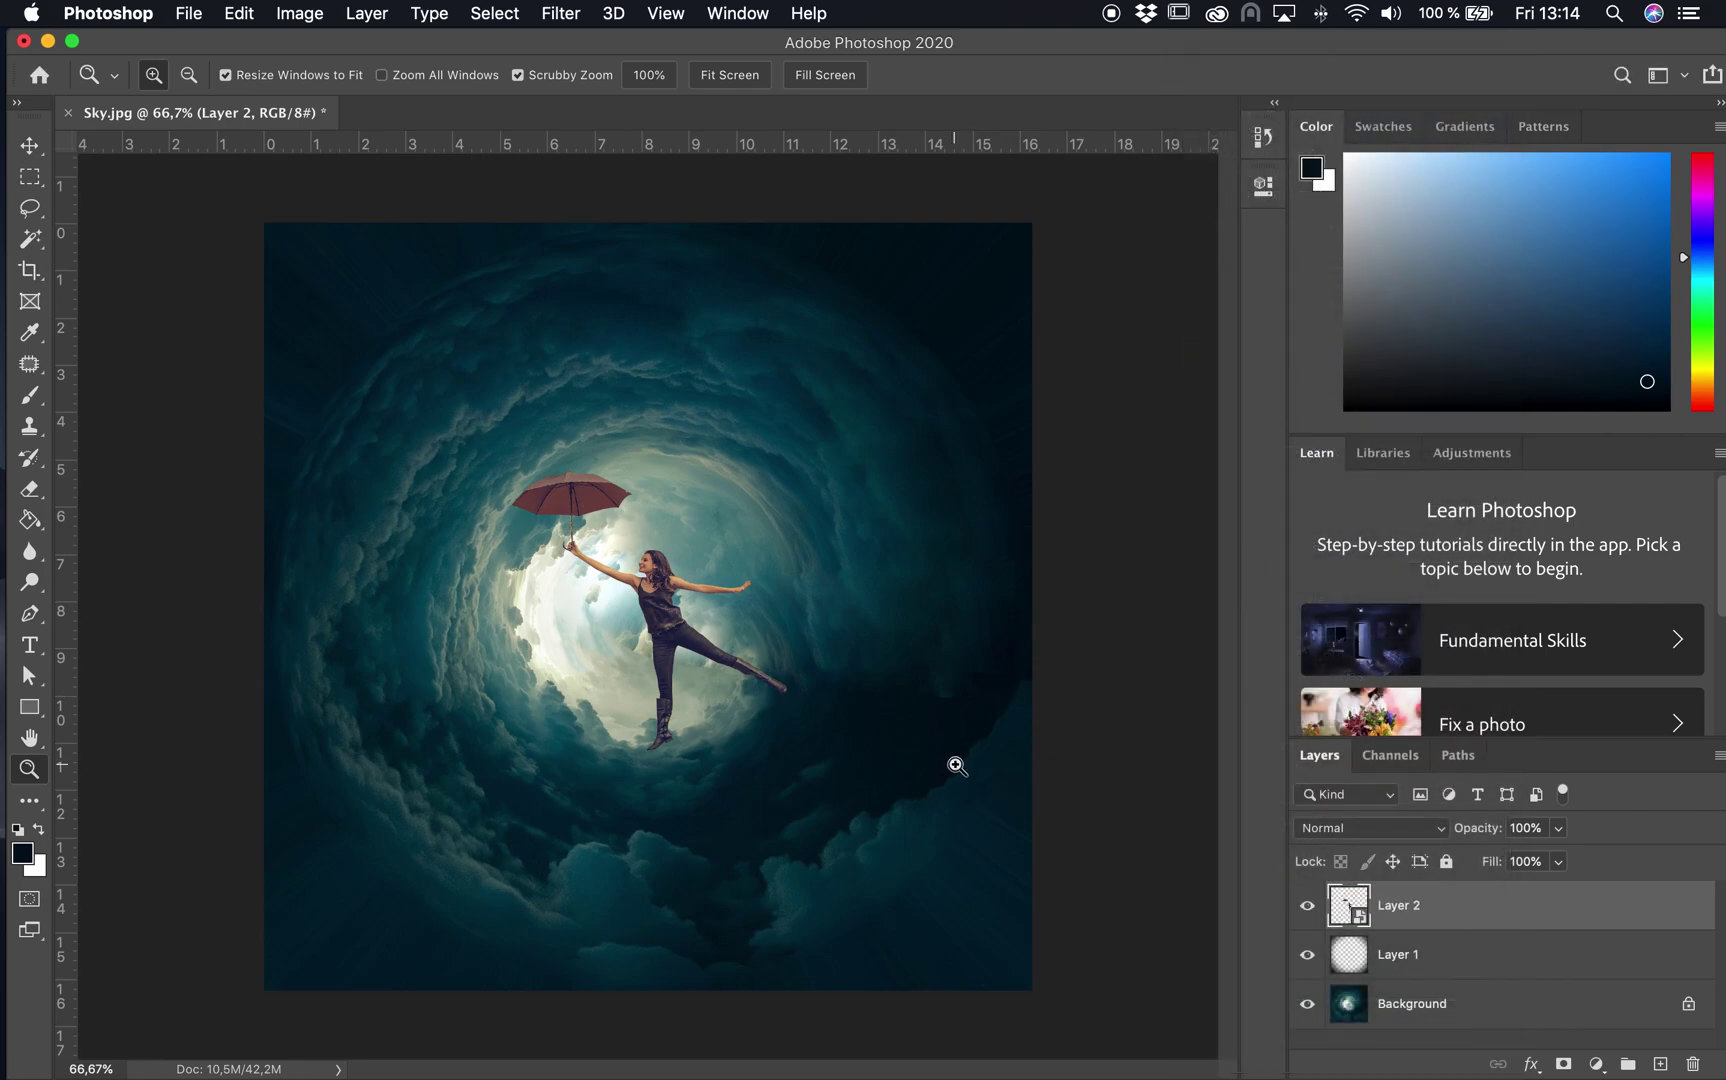
Step: Scale the woman down to 68% and centre her in the tunnel's bright light
{"action": "key", "text": "super+t"}
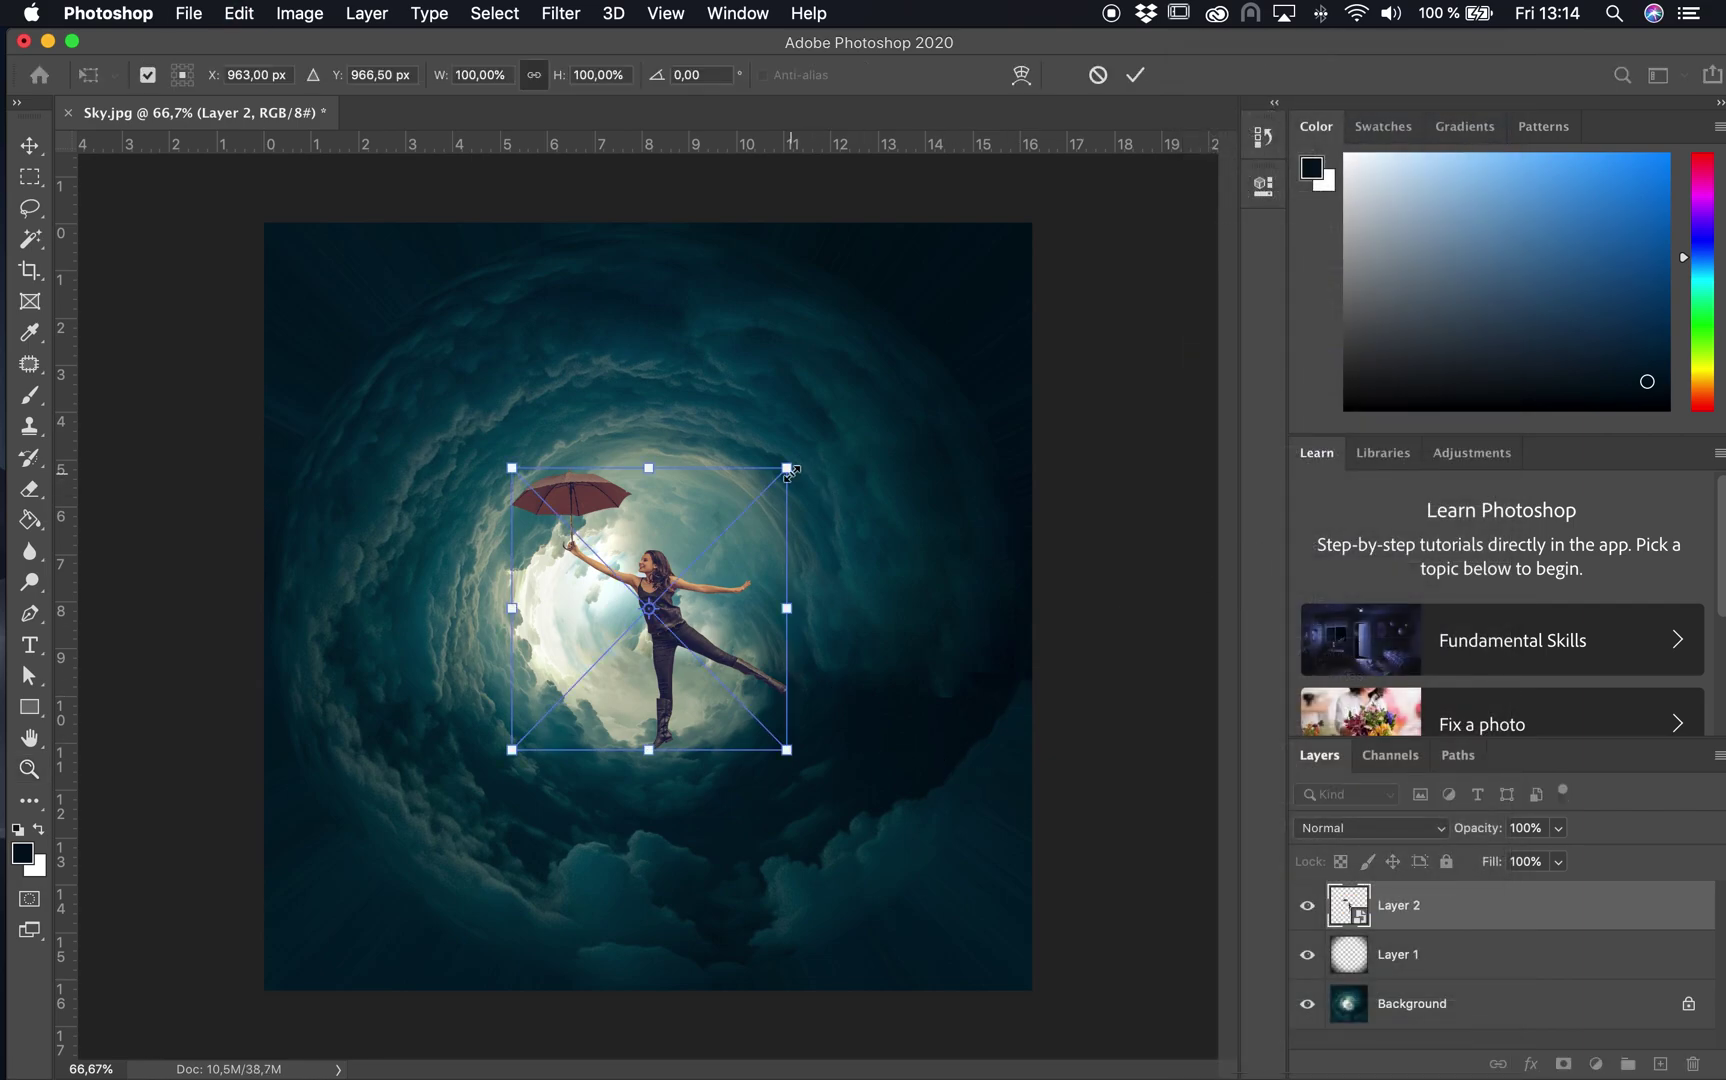
{"action": "left_click_drag", "start_coordinate": [792, 472], "coordinate": [746, 511]}
{"action": "left_click_drag", "start_coordinate": [719, 643], "coordinate": [724, 648]}
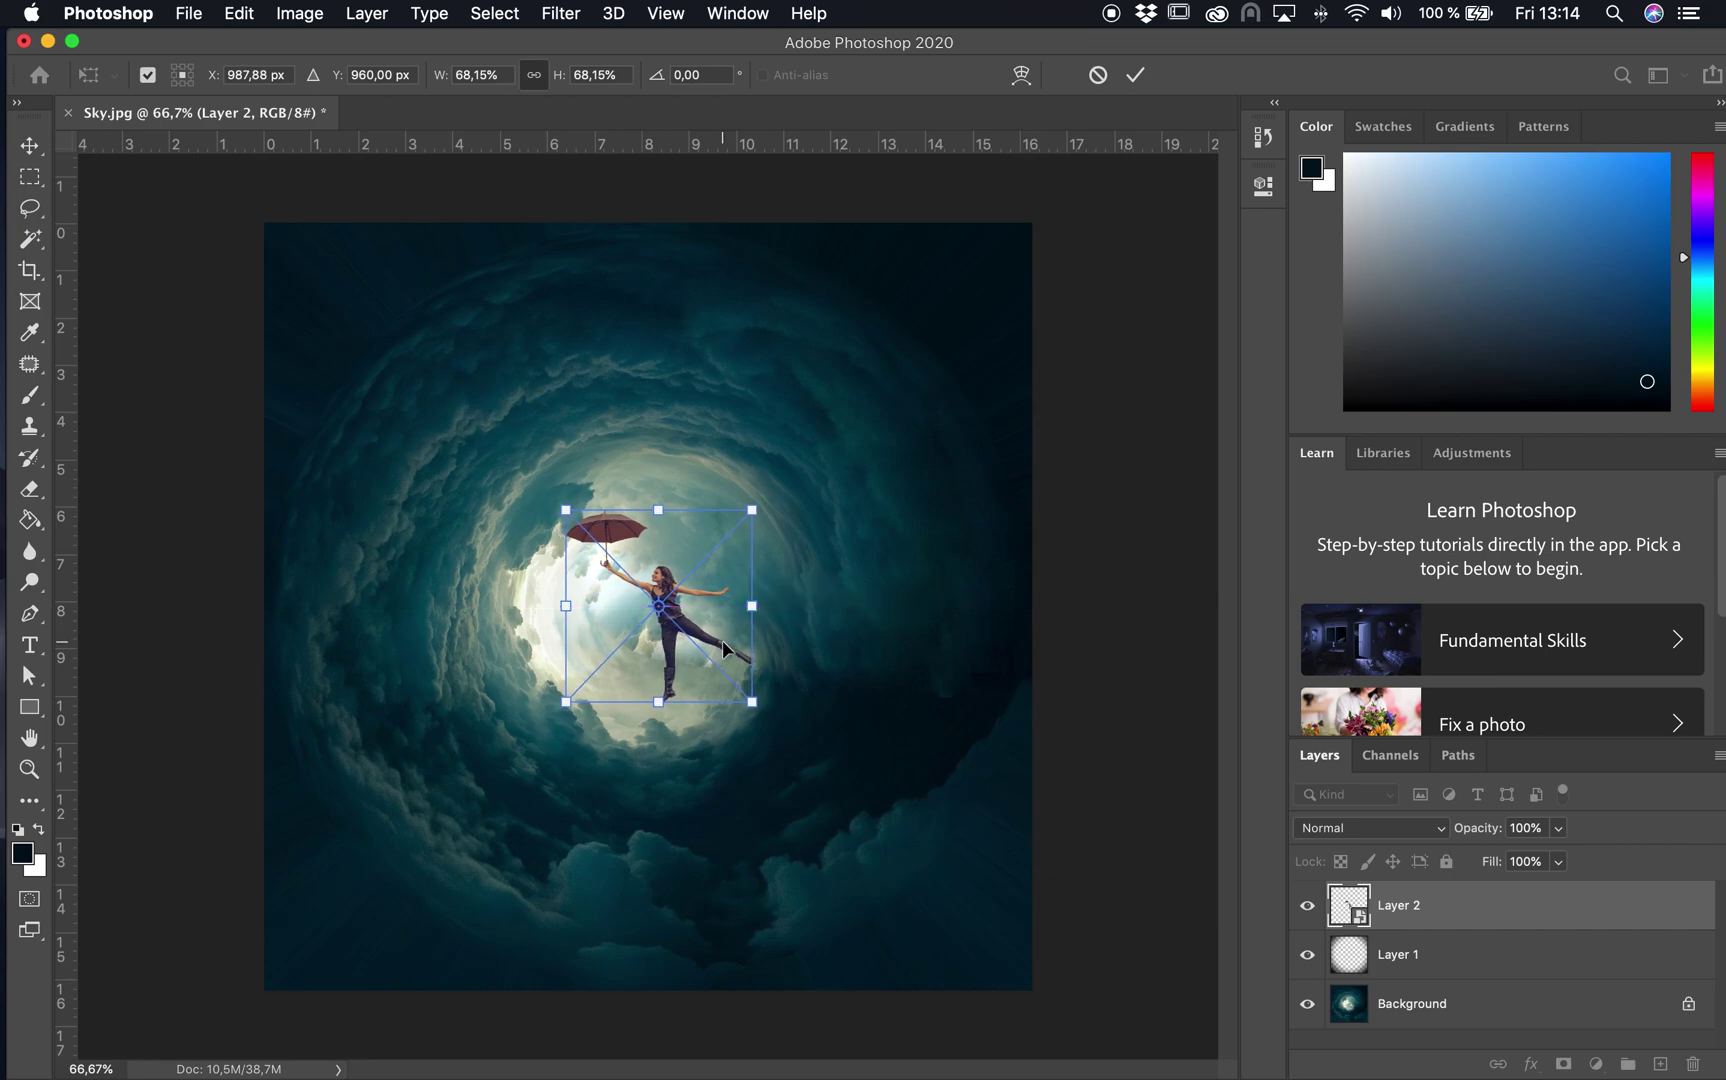
{"action": "key", "text": "Return"}
{"action": "key", "text": "z"}
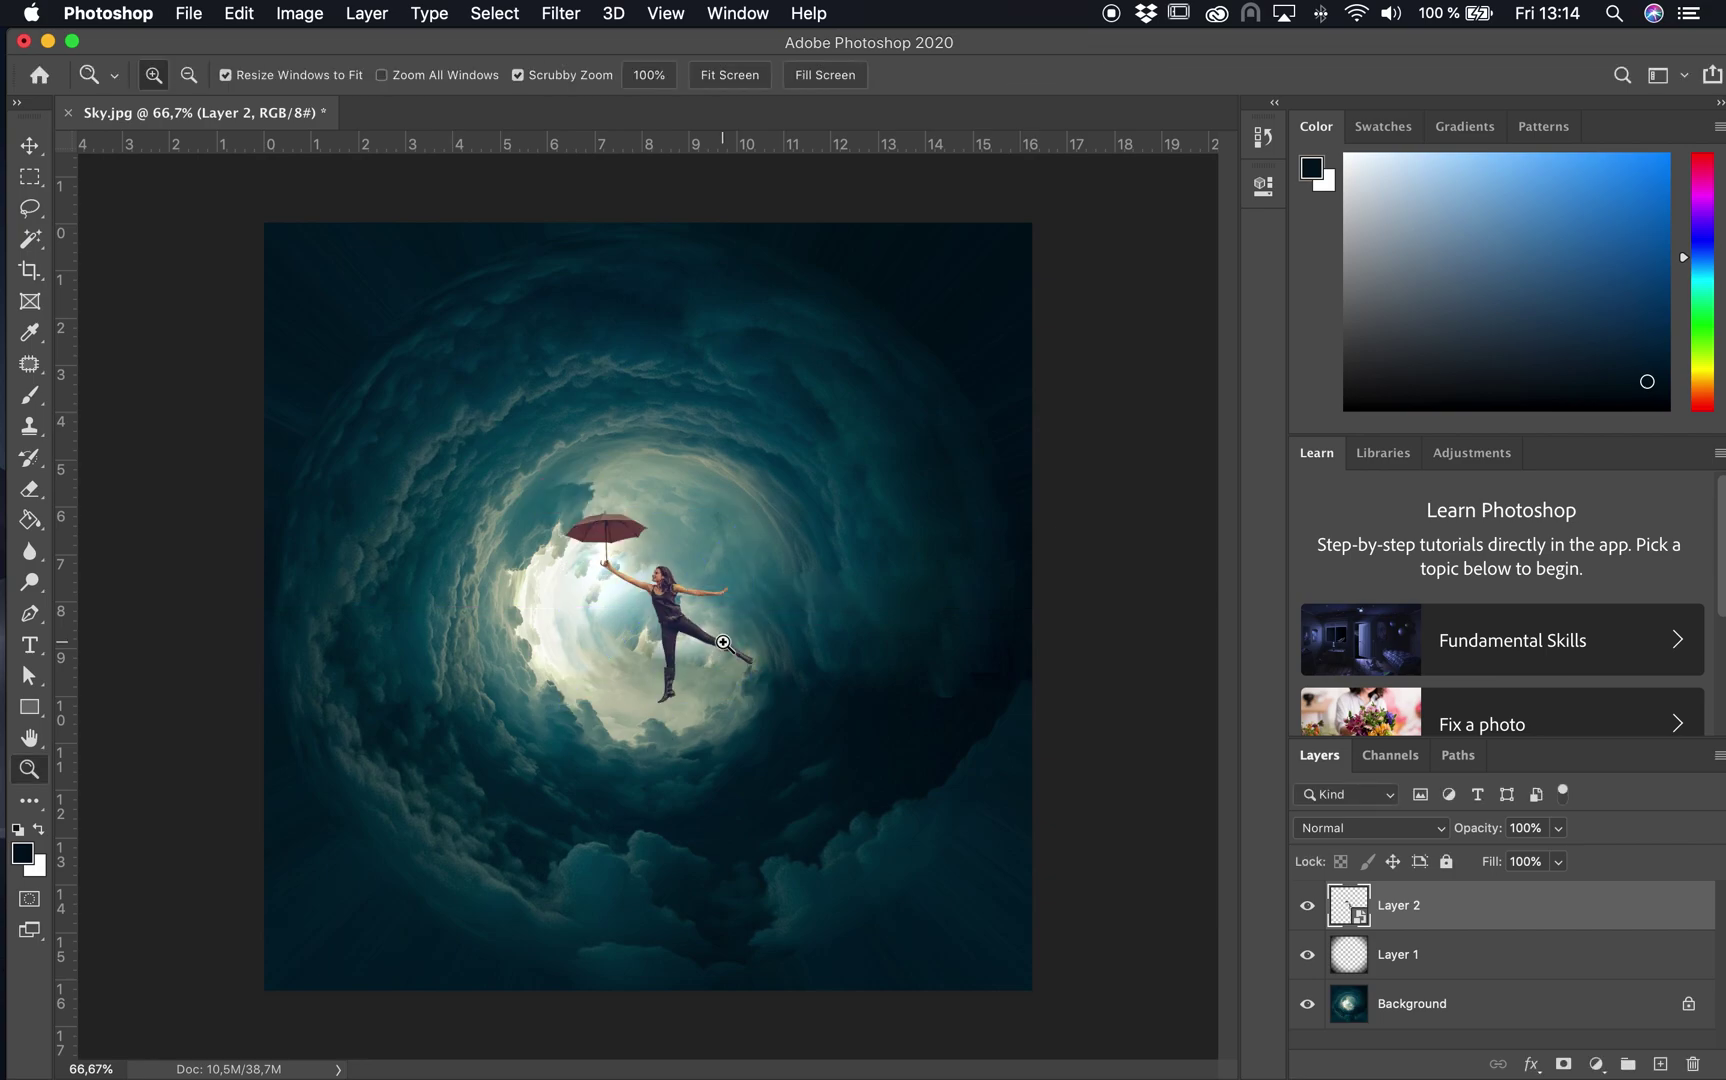
Step: Load Layer 2's outline as a selection and paint it black on a new Layer 3
{"action": "left_click", "coordinate": [1345, 905], "text": "super"}
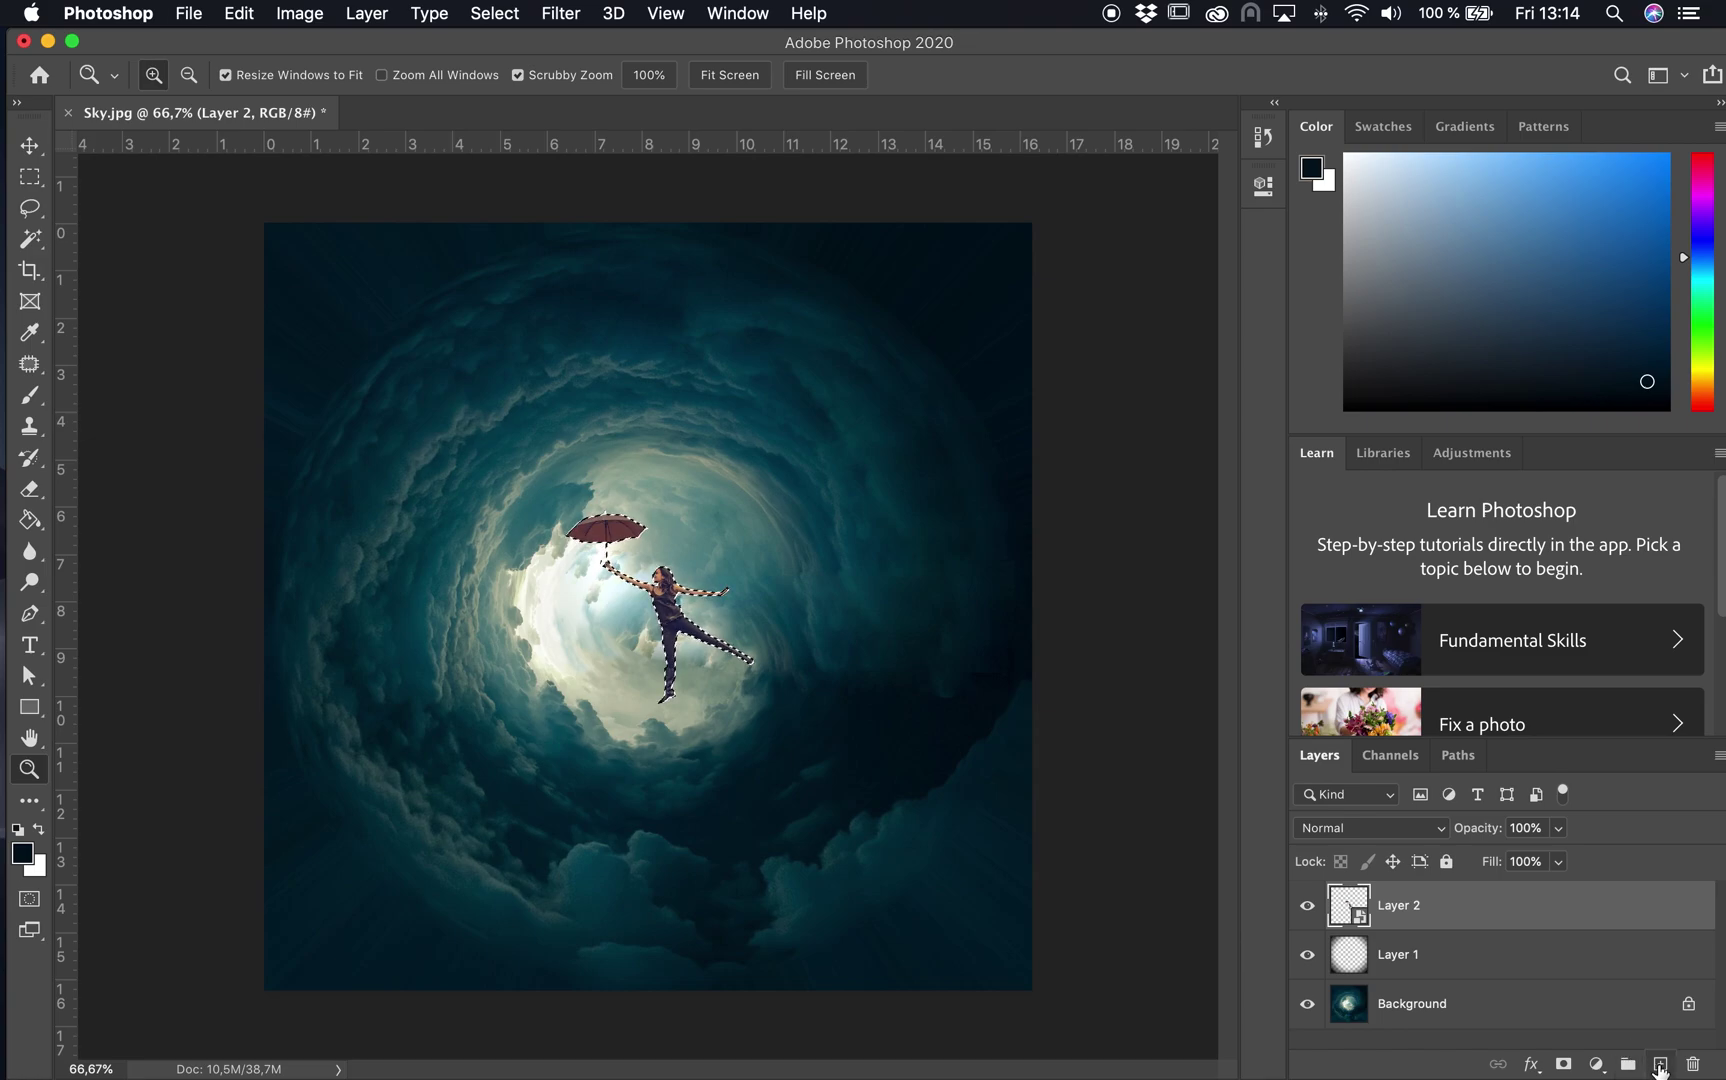
{"action": "left_click", "coordinate": [1660, 1066]}
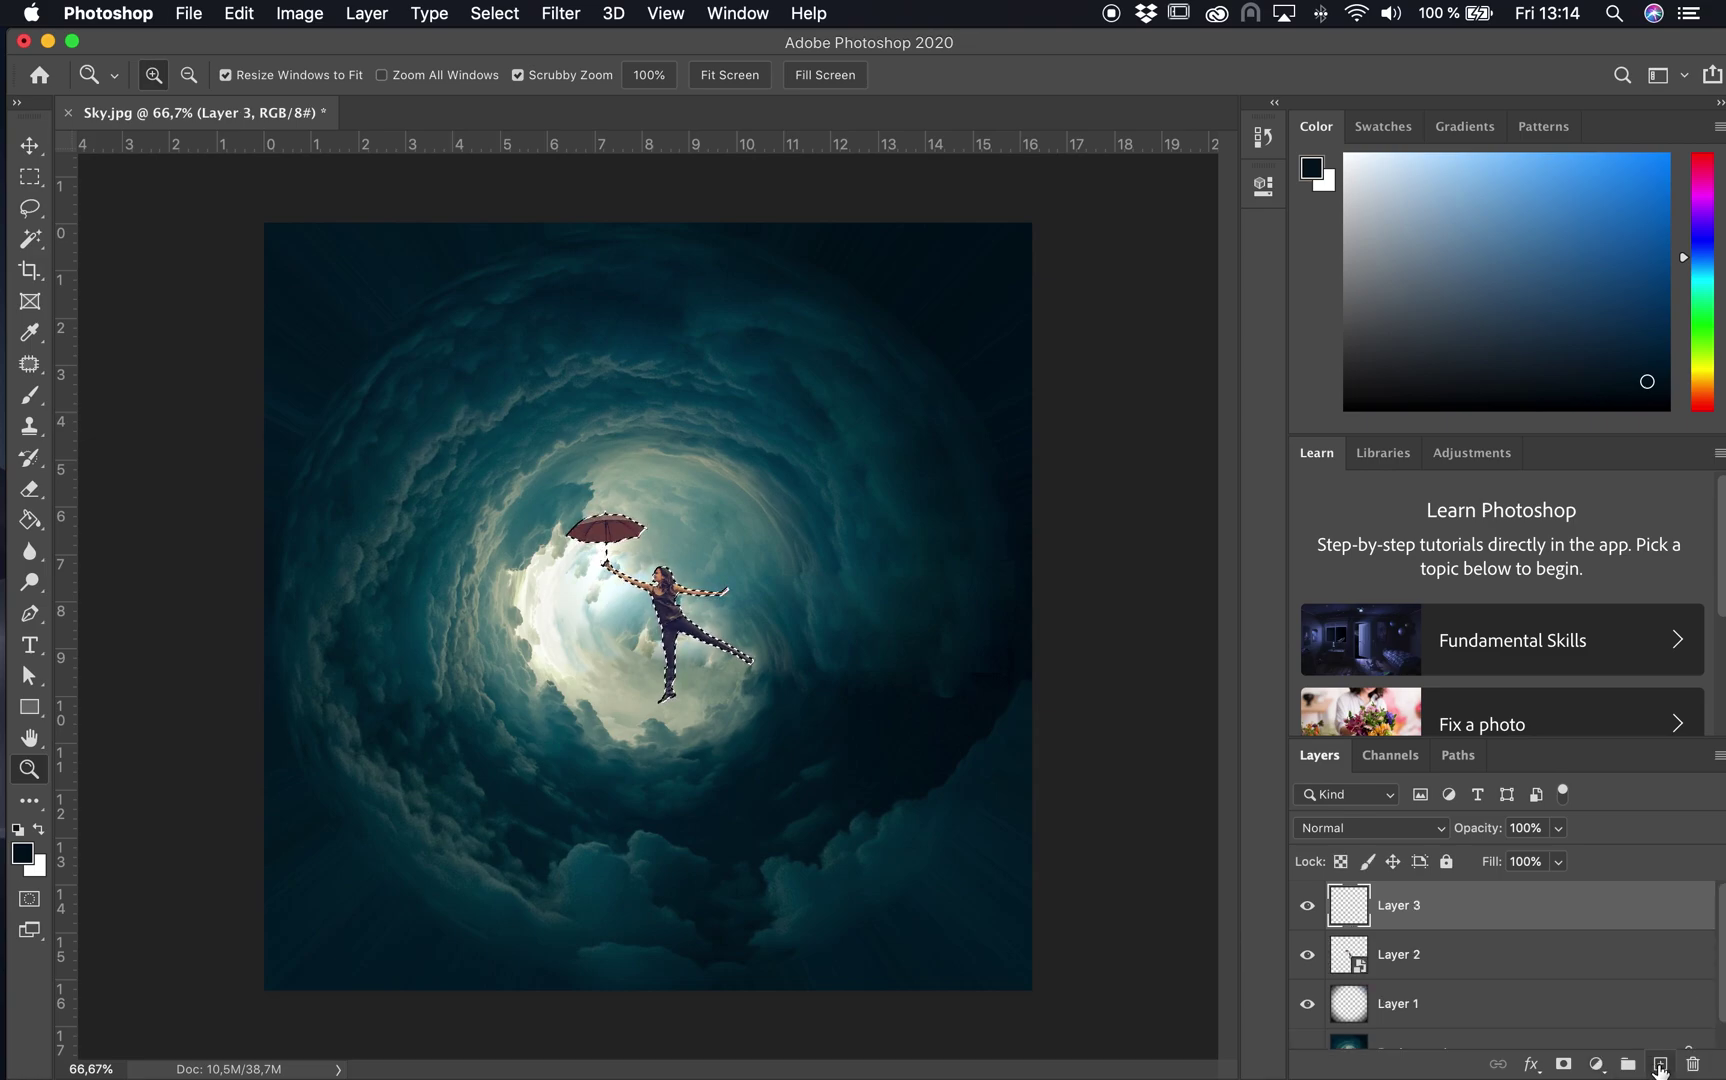
{"action": "key", "text": "i"}
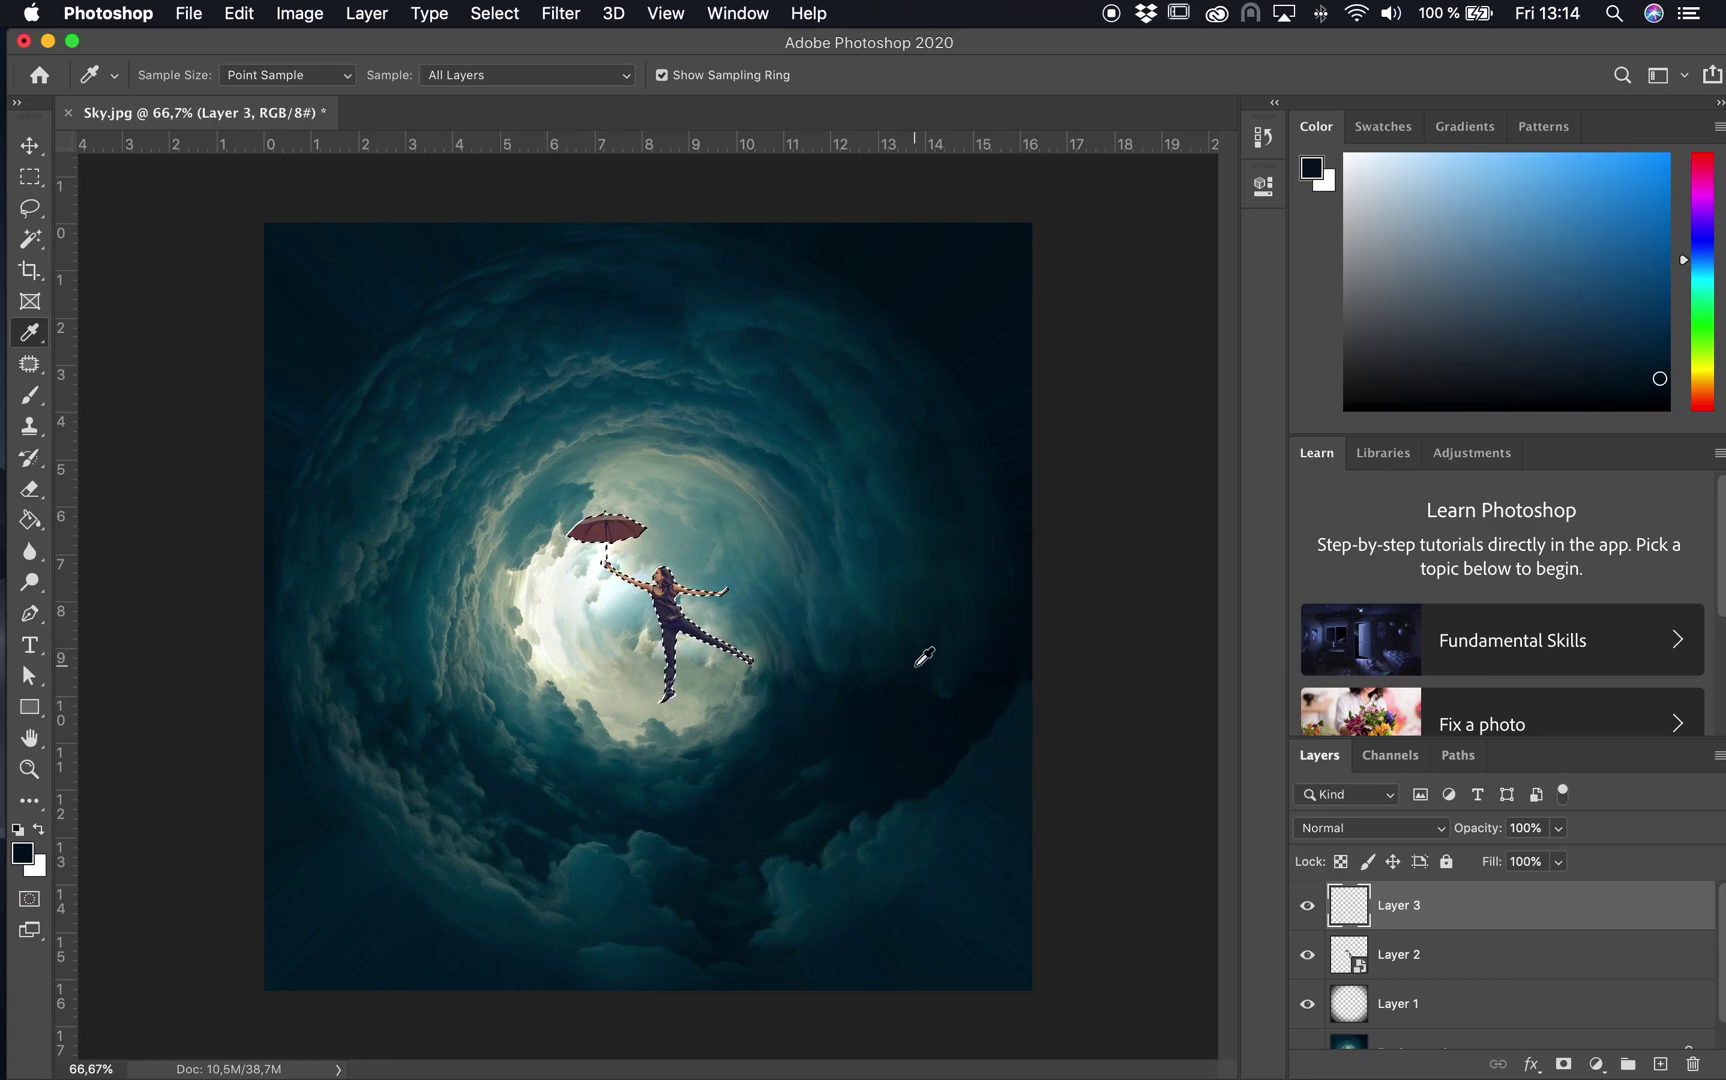
{"action": "key", "text": "b"}
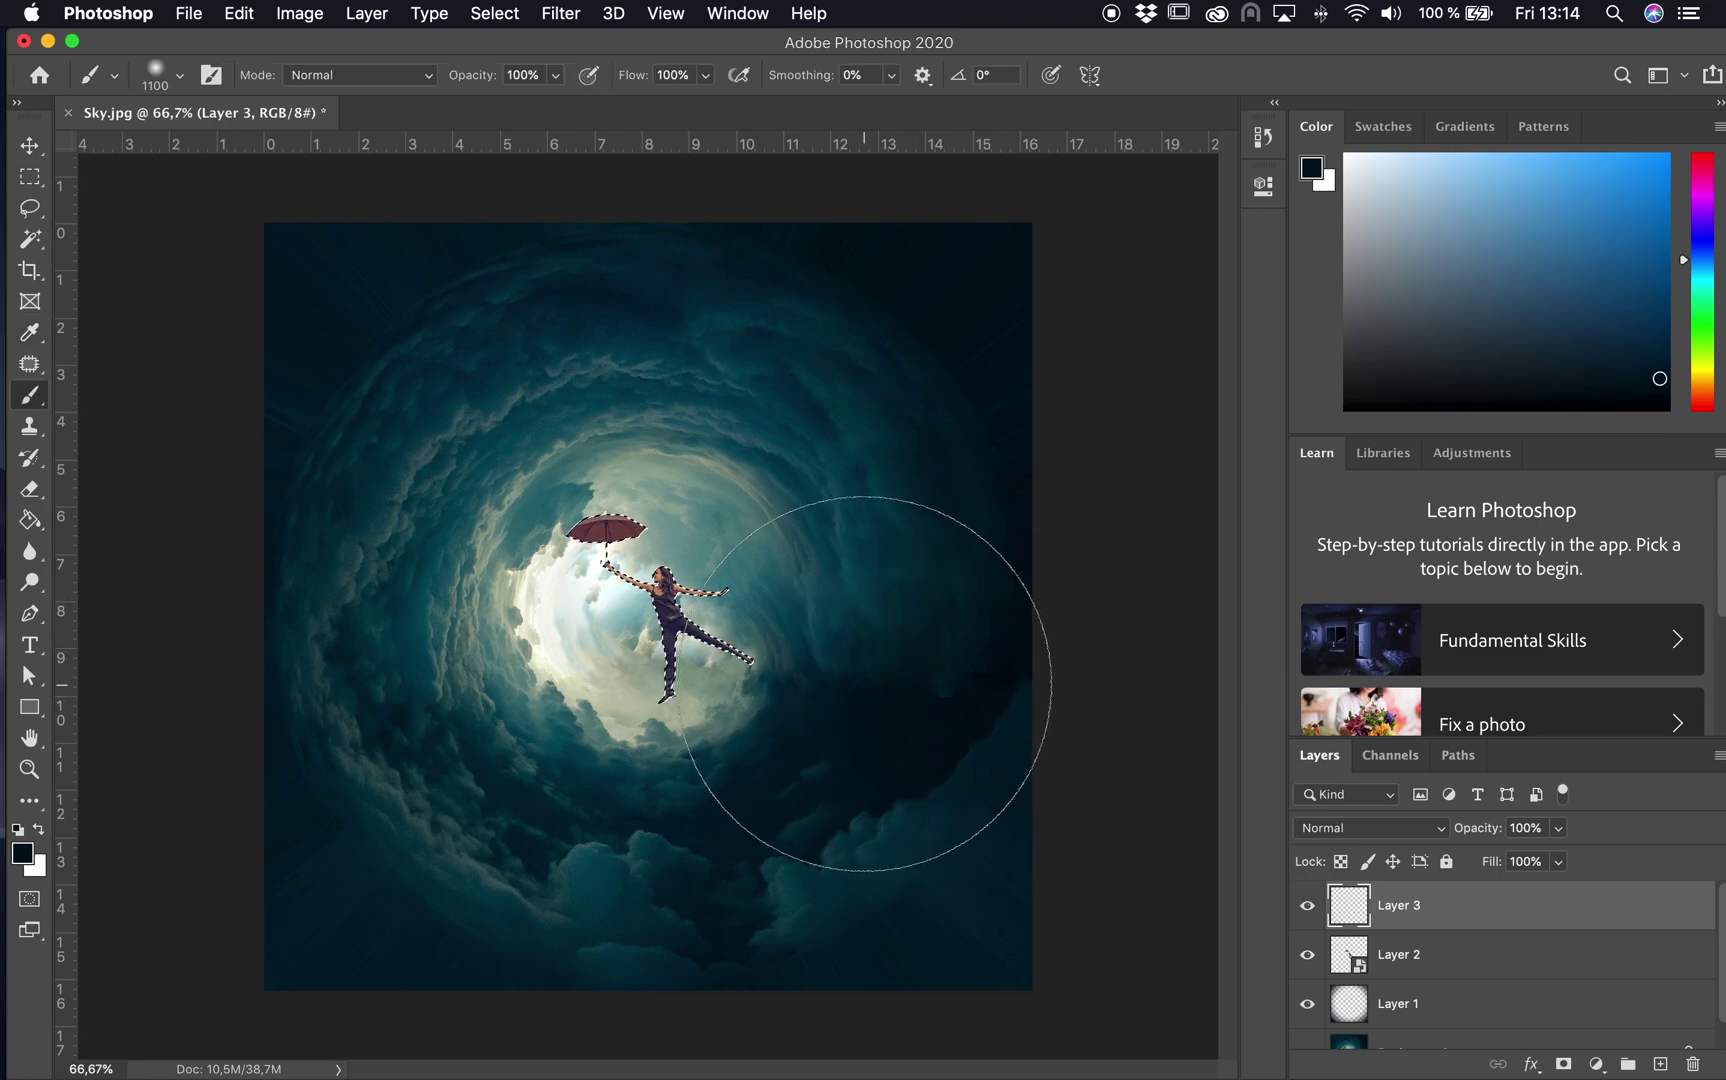
{"action": "key", "text": "bracketleft"}
{"action": "key", "text": "bracketleft"}
{"action": "key", "text": "bracketleft"}
{"action": "key", "text": "bracketleft"}
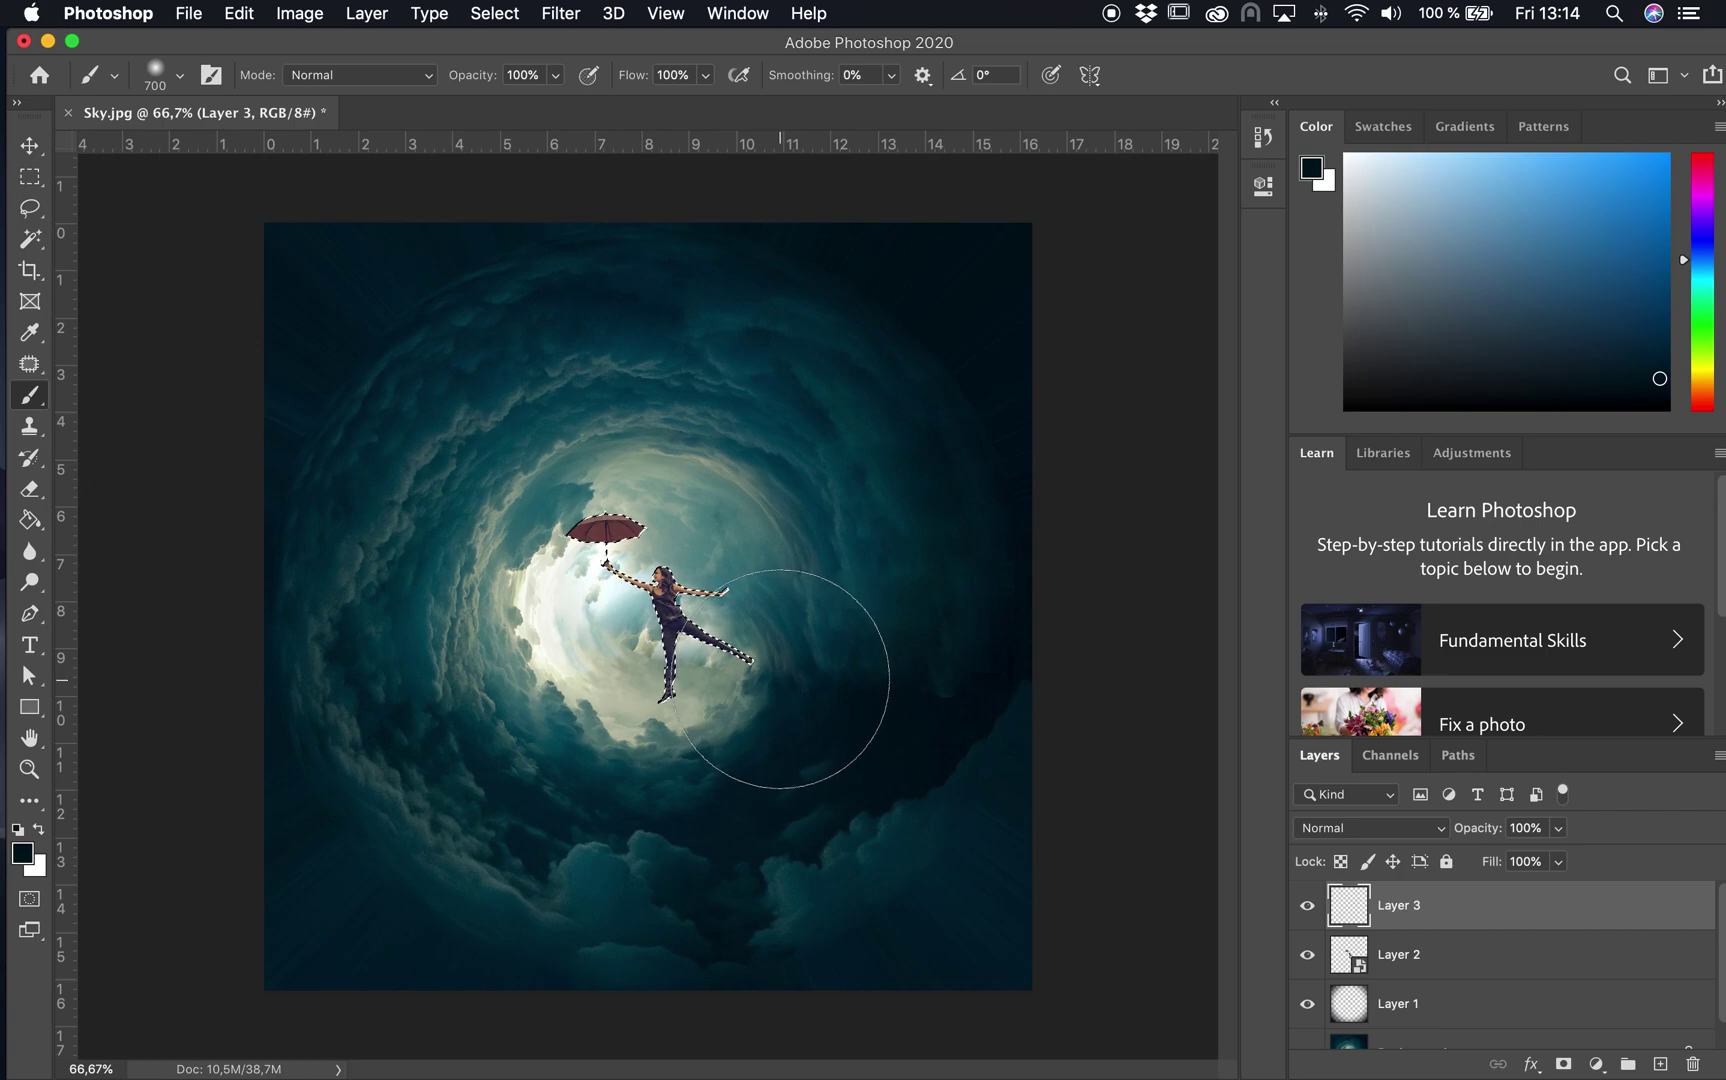
{"action": "mouse_move", "coordinate": [780, 679]}
{"action": "left_mouse_down"}
{"action": "mouse_move", "coordinate": [713, 693]}
{"action": "mouse_move", "coordinate": [727, 633]}
{"action": "mouse_move", "coordinate": [600, 520]}
{"action": "left_mouse_up"}
{"action": "key", "text": "w"}
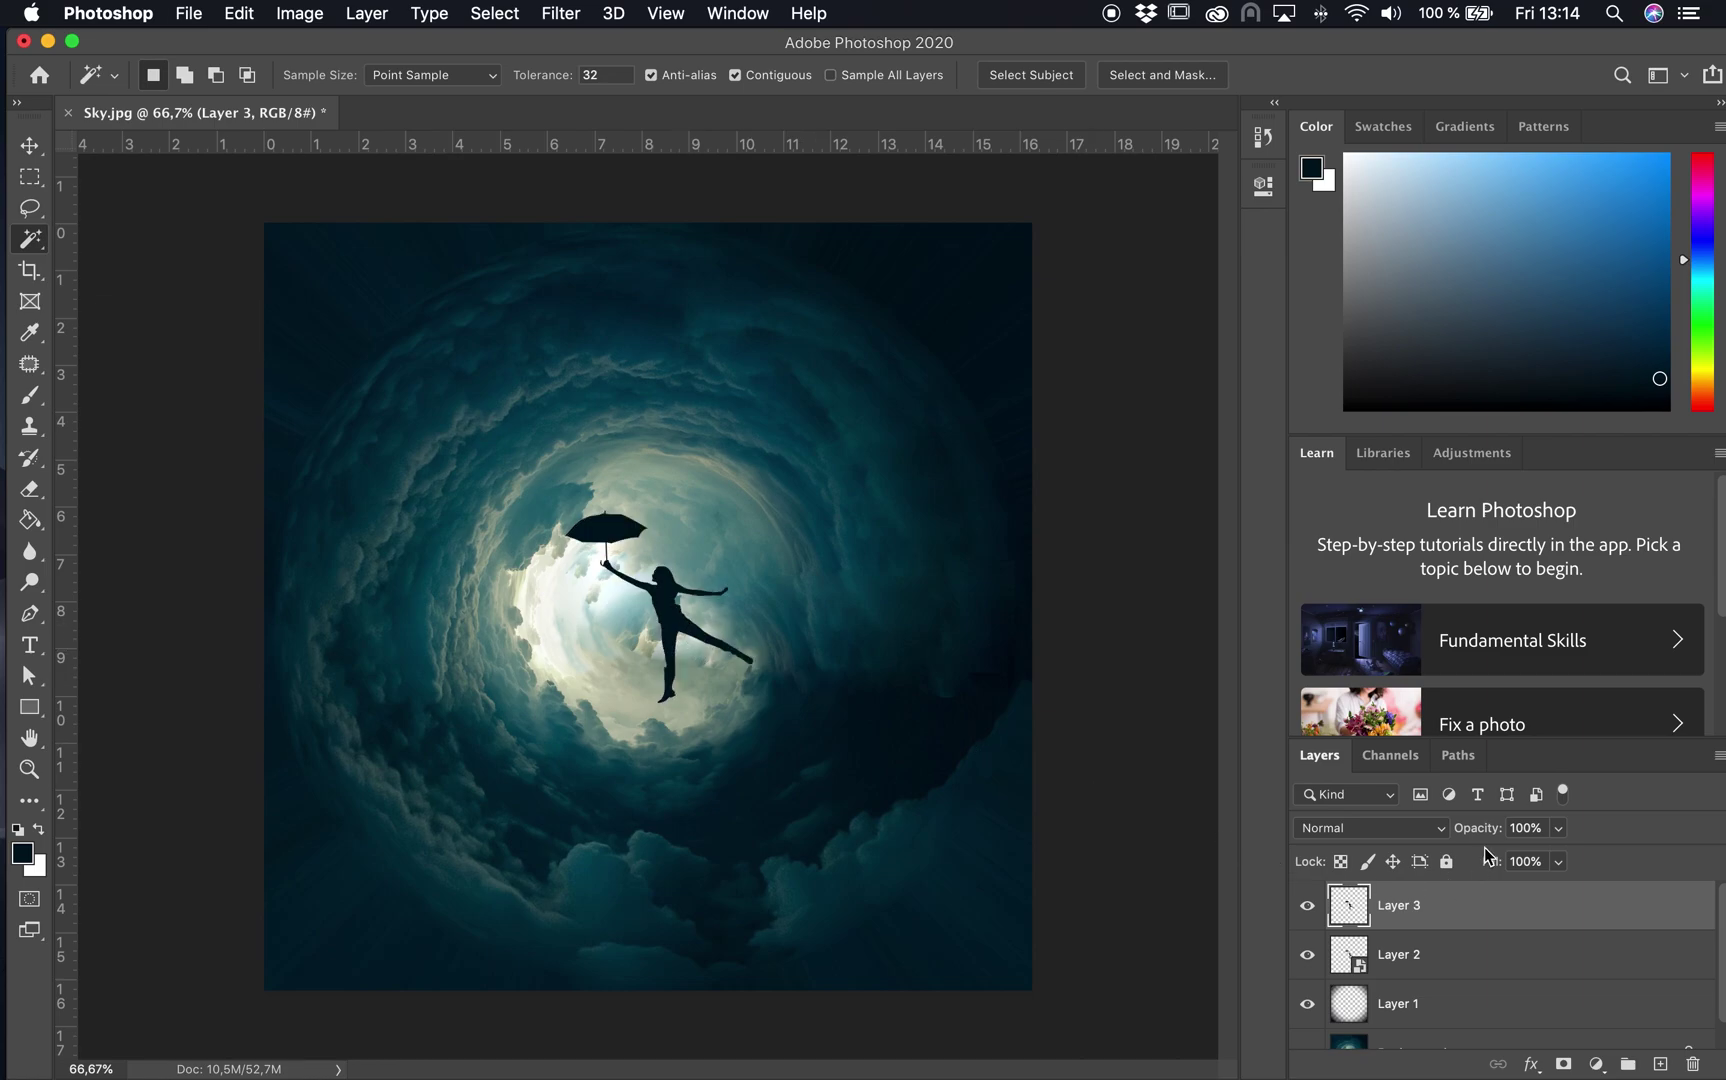
Step: Lower Layer 3's opacity to 42% and erase the dark overlay around the umbrella with a Soft Round eraser
{"action": "left_click", "coordinate": [1559, 831]}
{"action": "left_click_drag", "start_coordinate": [1530, 860], "coordinate": [1495, 860]}
{"action": "key", "text": "e"}
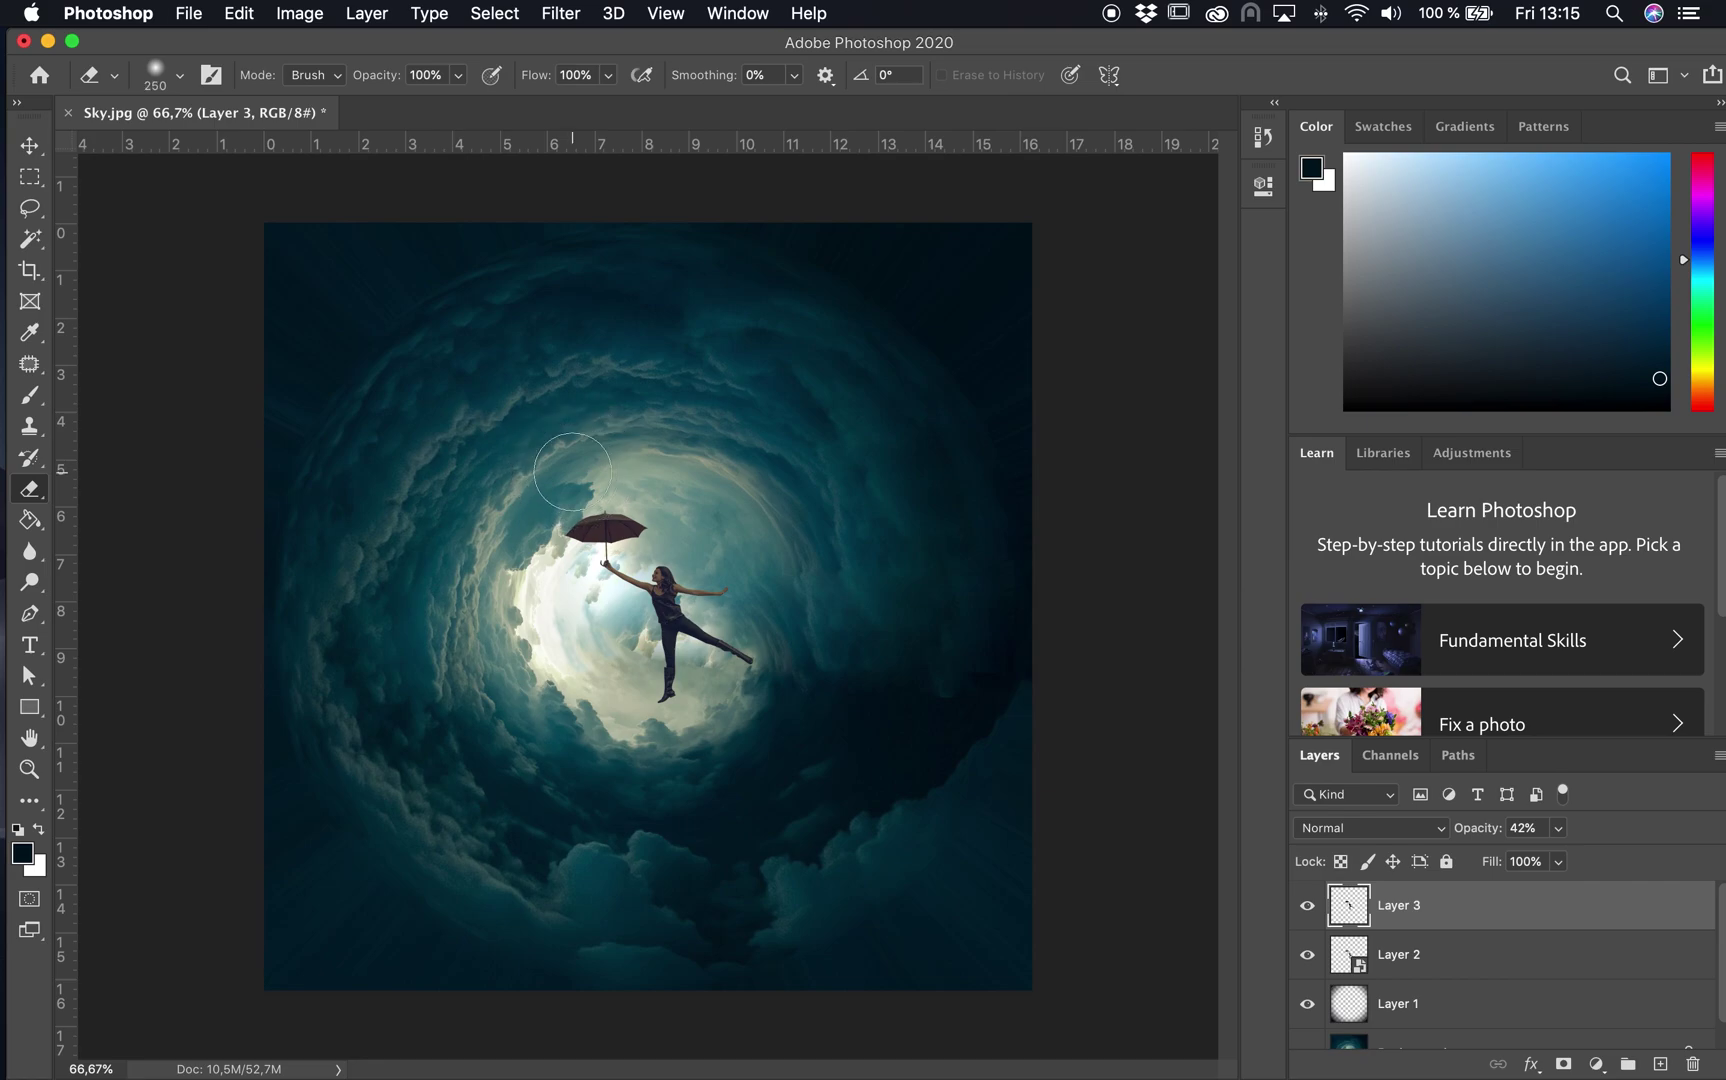
{"action": "right_click", "coordinate": [556, 524]}
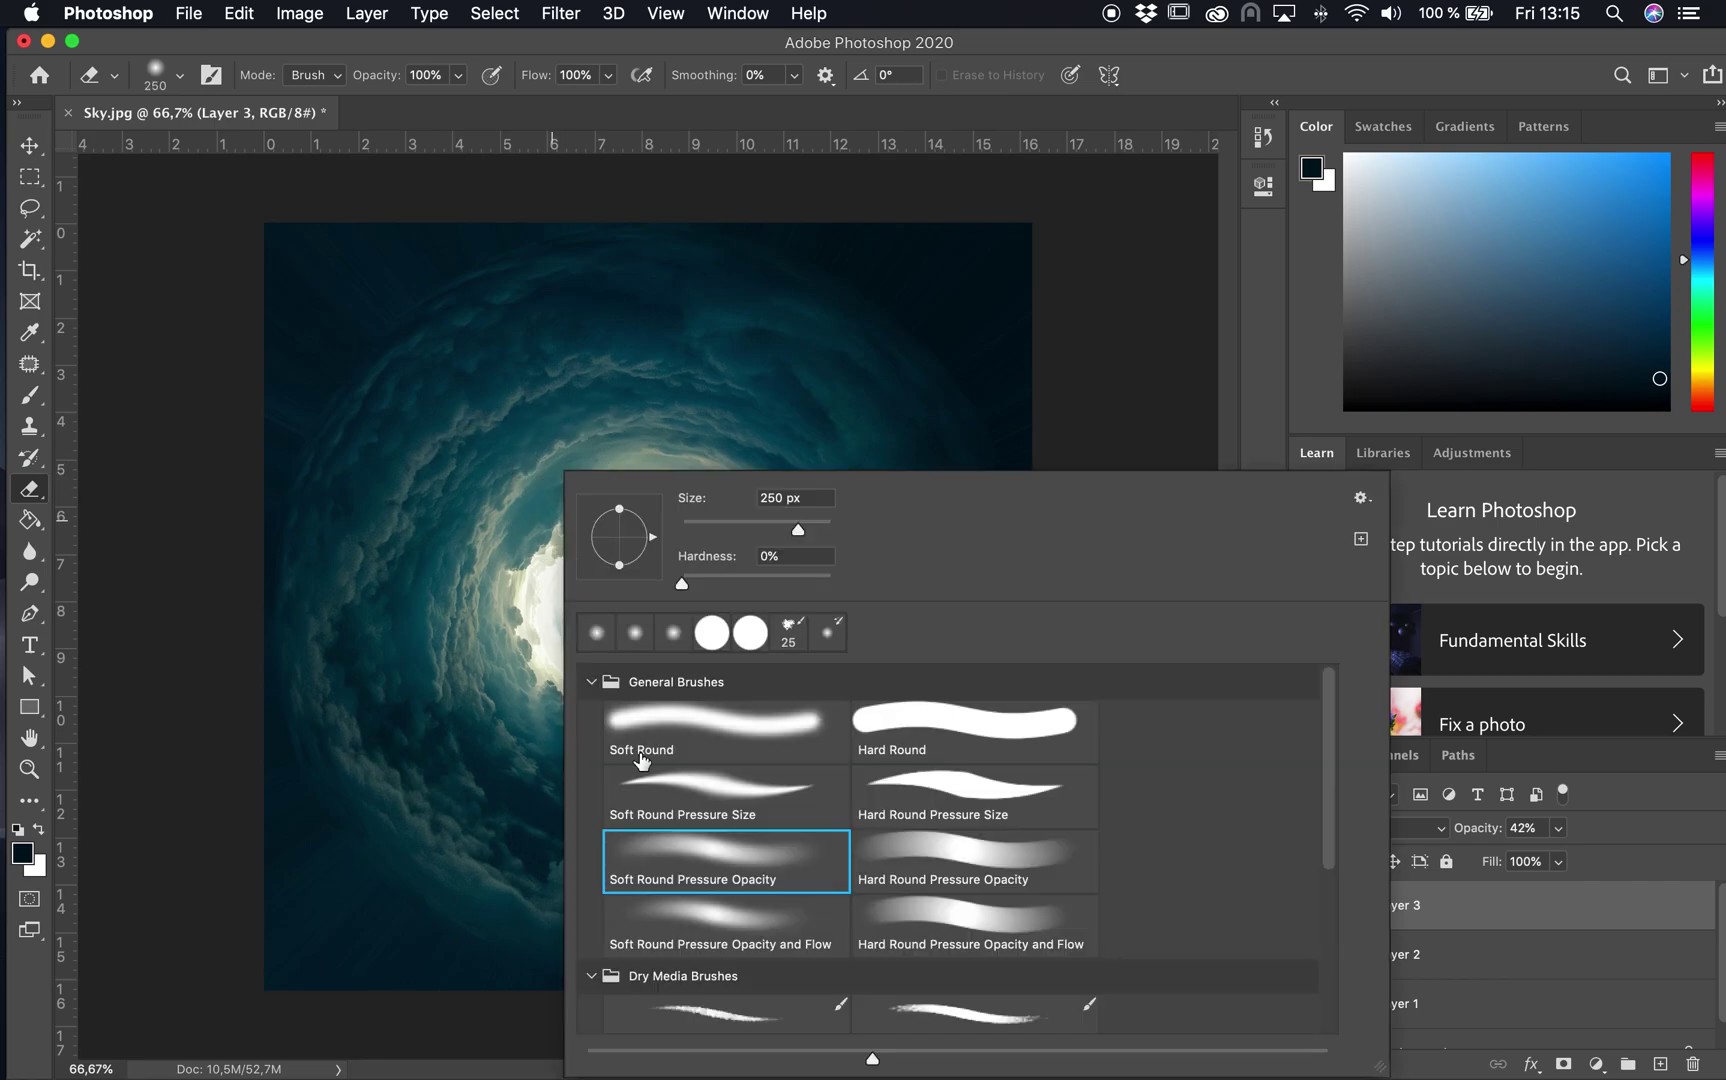
{"action": "left_click", "coordinate": [205, 628]}
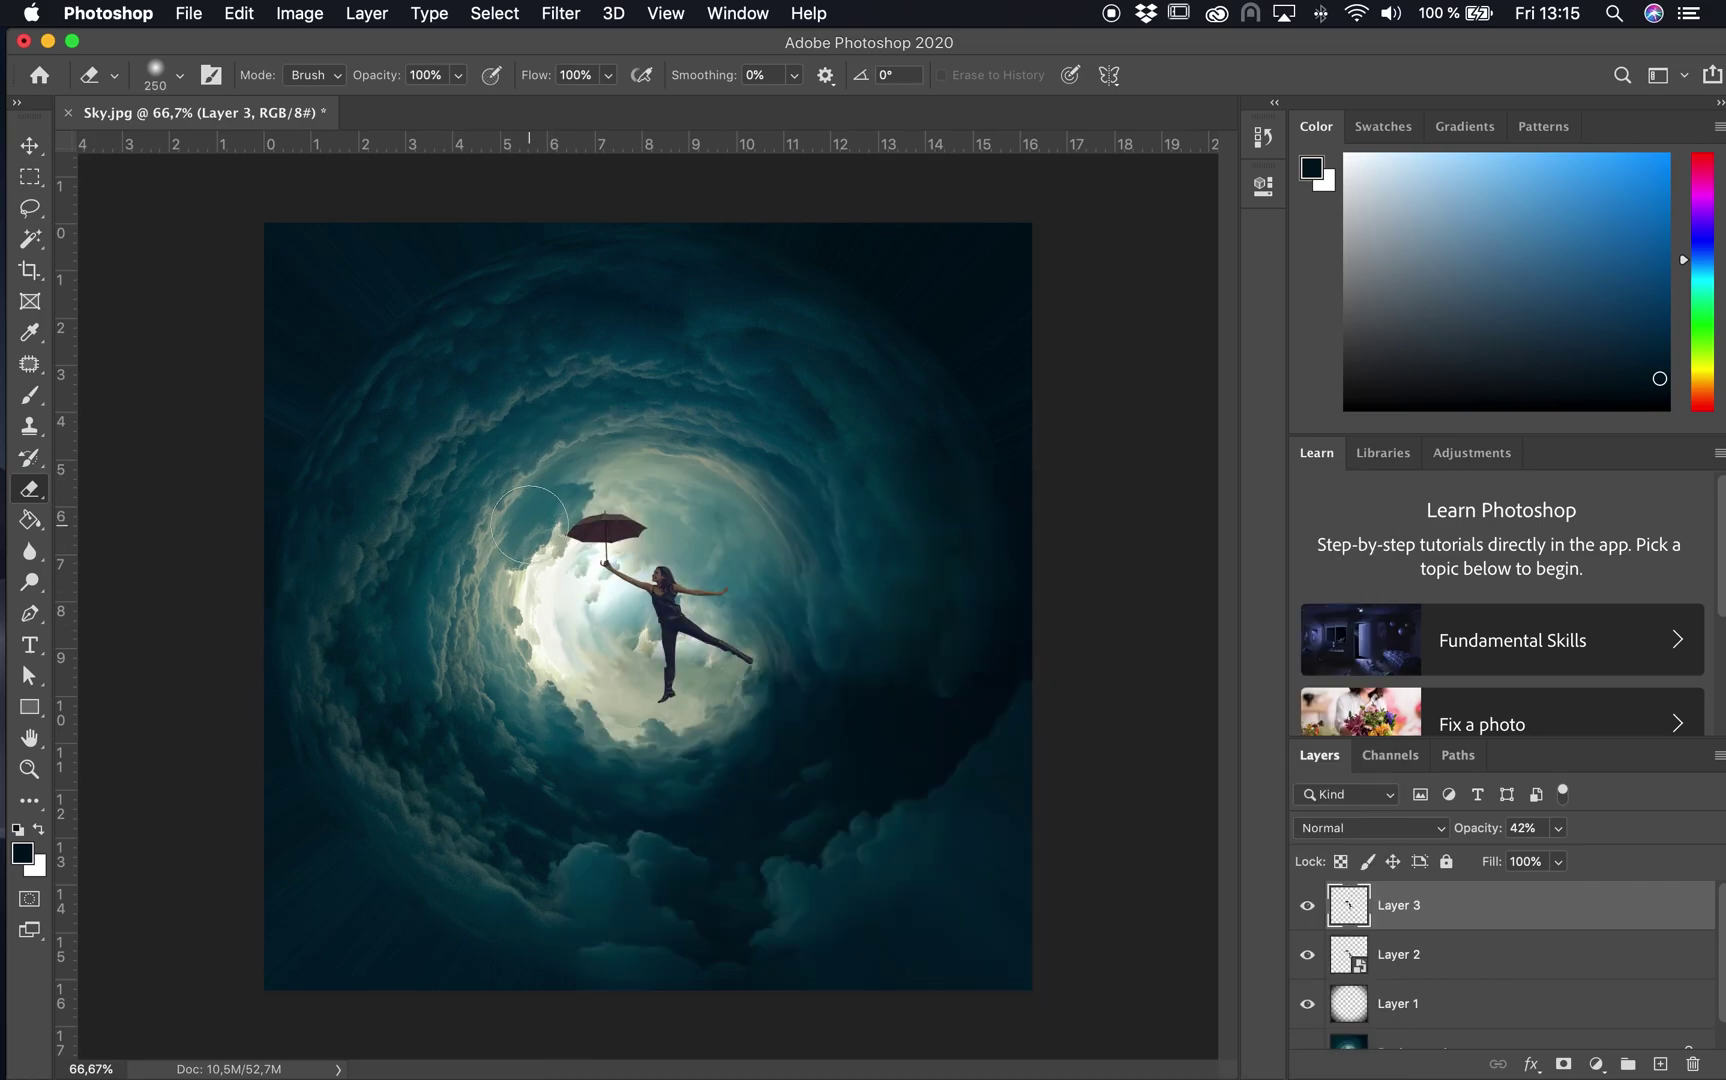
{"action": "mouse_move", "coordinate": [529, 524]}
{"action": "left_mouse_down"}
{"action": "mouse_move", "coordinate": [598, 528]}
{"action": "mouse_move", "coordinate": [625, 468]}
{"action": "mouse_move", "coordinate": [585, 505]}
{"action": "mouse_move", "coordinate": [628, 515]}
{"action": "mouse_move", "coordinate": [622, 660]}
{"action": "mouse_move", "coordinate": [605, 605]}
{"action": "mouse_move", "coordinate": [608, 640]}
{"action": "mouse_move", "coordinate": [750, 598]}
{"action": "mouse_move", "coordinate": [735, 607]}
{"action": "mouse_move", "coordinate": [770, 720]}
{"action": "mouse_move", "coordinate": [730, 705]}
{"action": "mouse_move", "coordinate": [678, 758]}
{"action": "mouse_move", "coordinate": [675, 725]}
{"action": "mouse_move", "coordinate": [690, 740]}
{"action": "mouse_move", "coordinate": [665, 715]}
{"action": "left_mouse_up"}
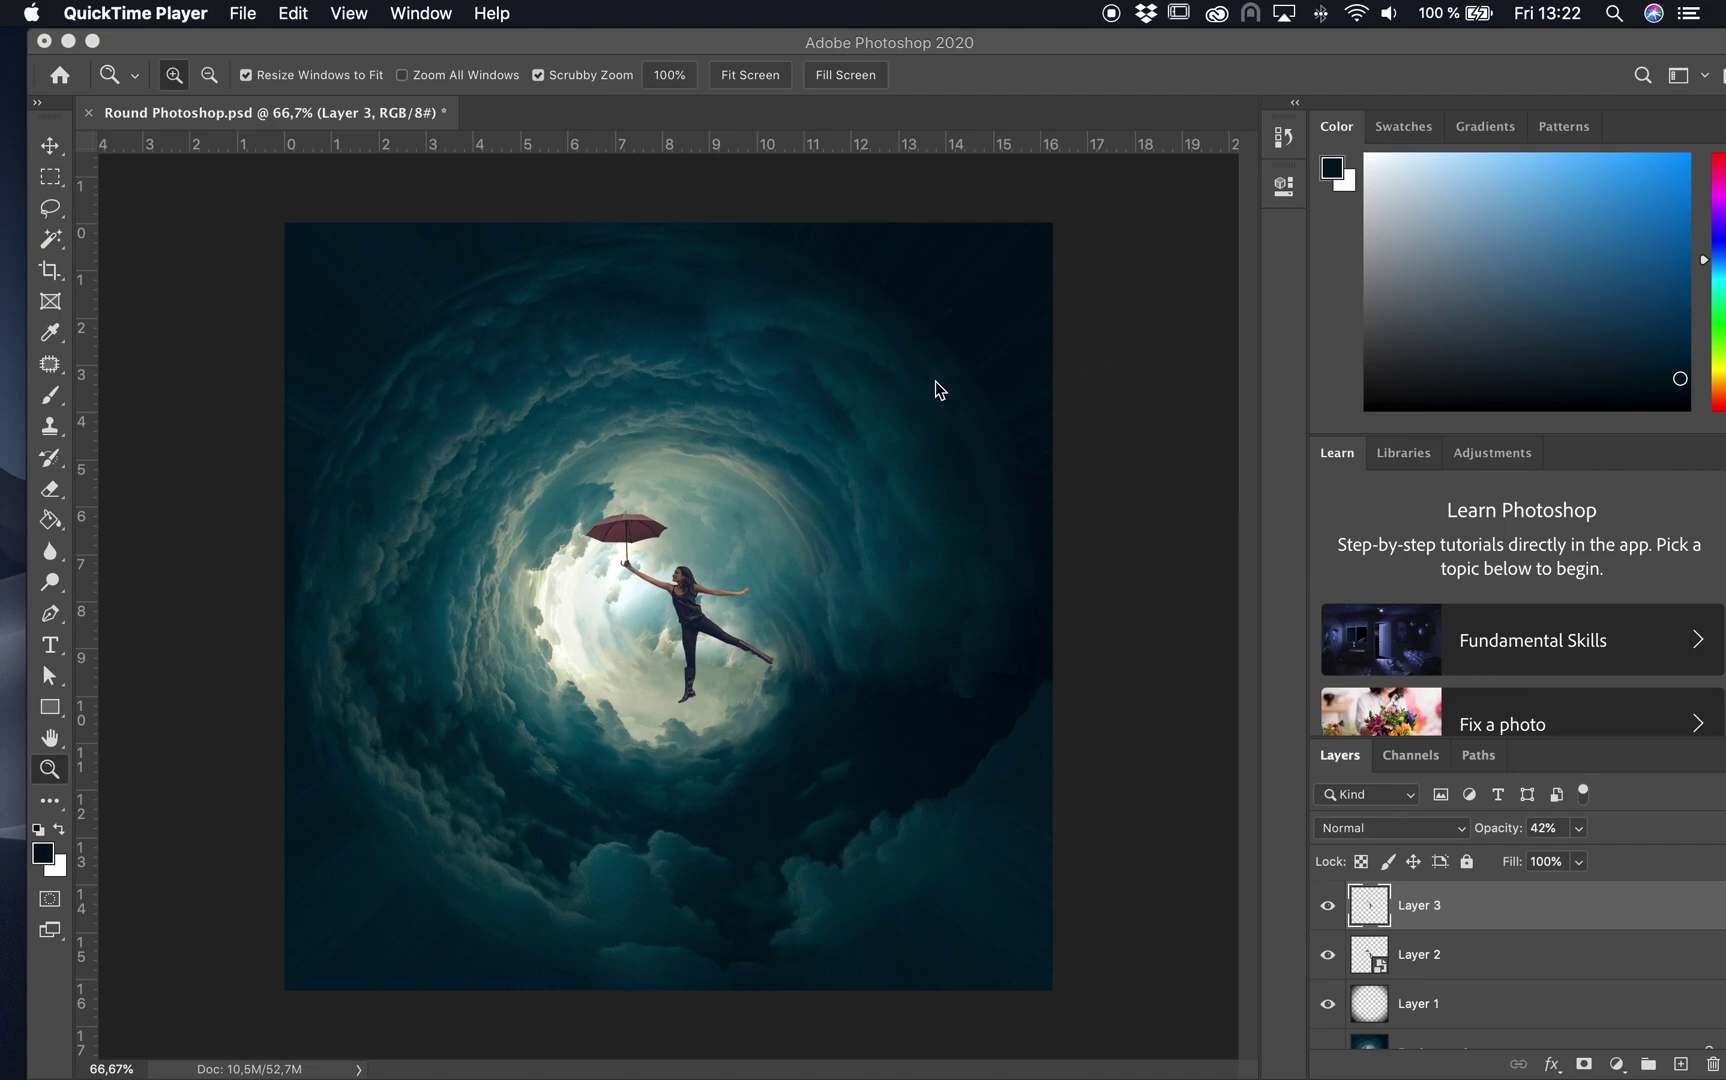
Step: Export the image via File > Export As as a 1920 × 1920 JPG at 100% quality
{"action": "left_click", "coordinate": [234, 290]}
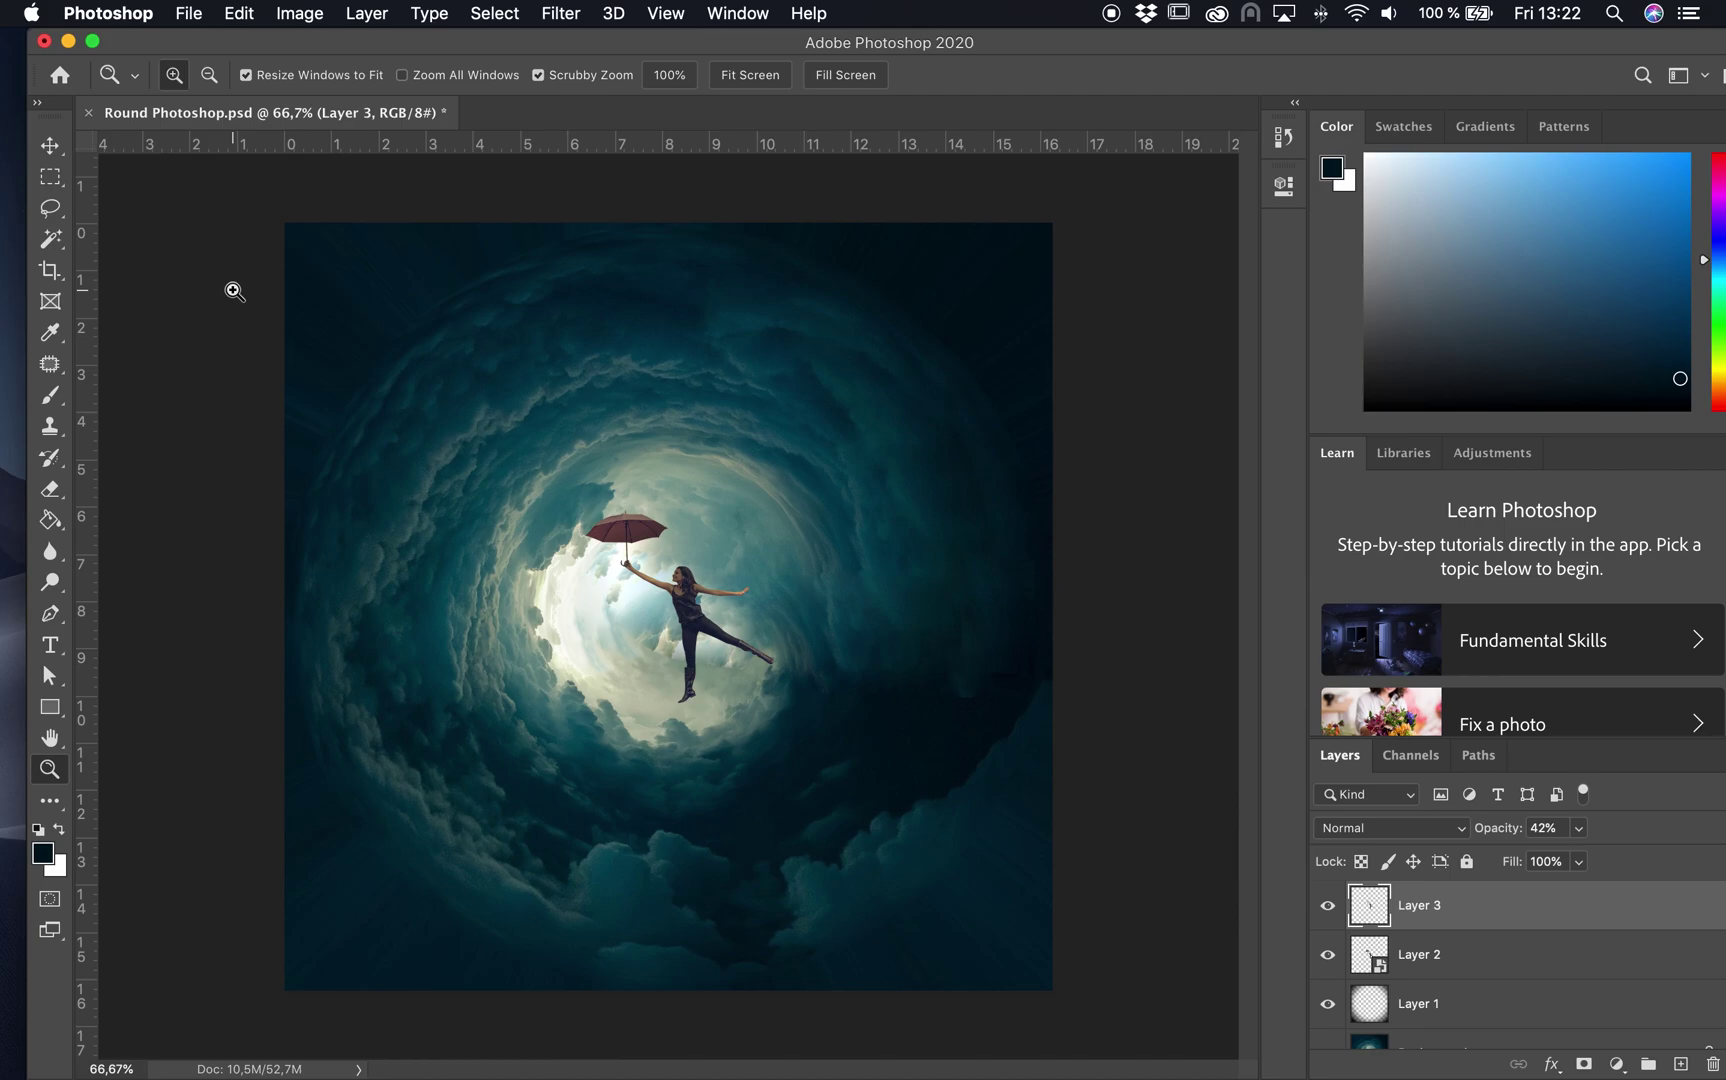
{"action": "left_click", "coordinate": [190, 14]}
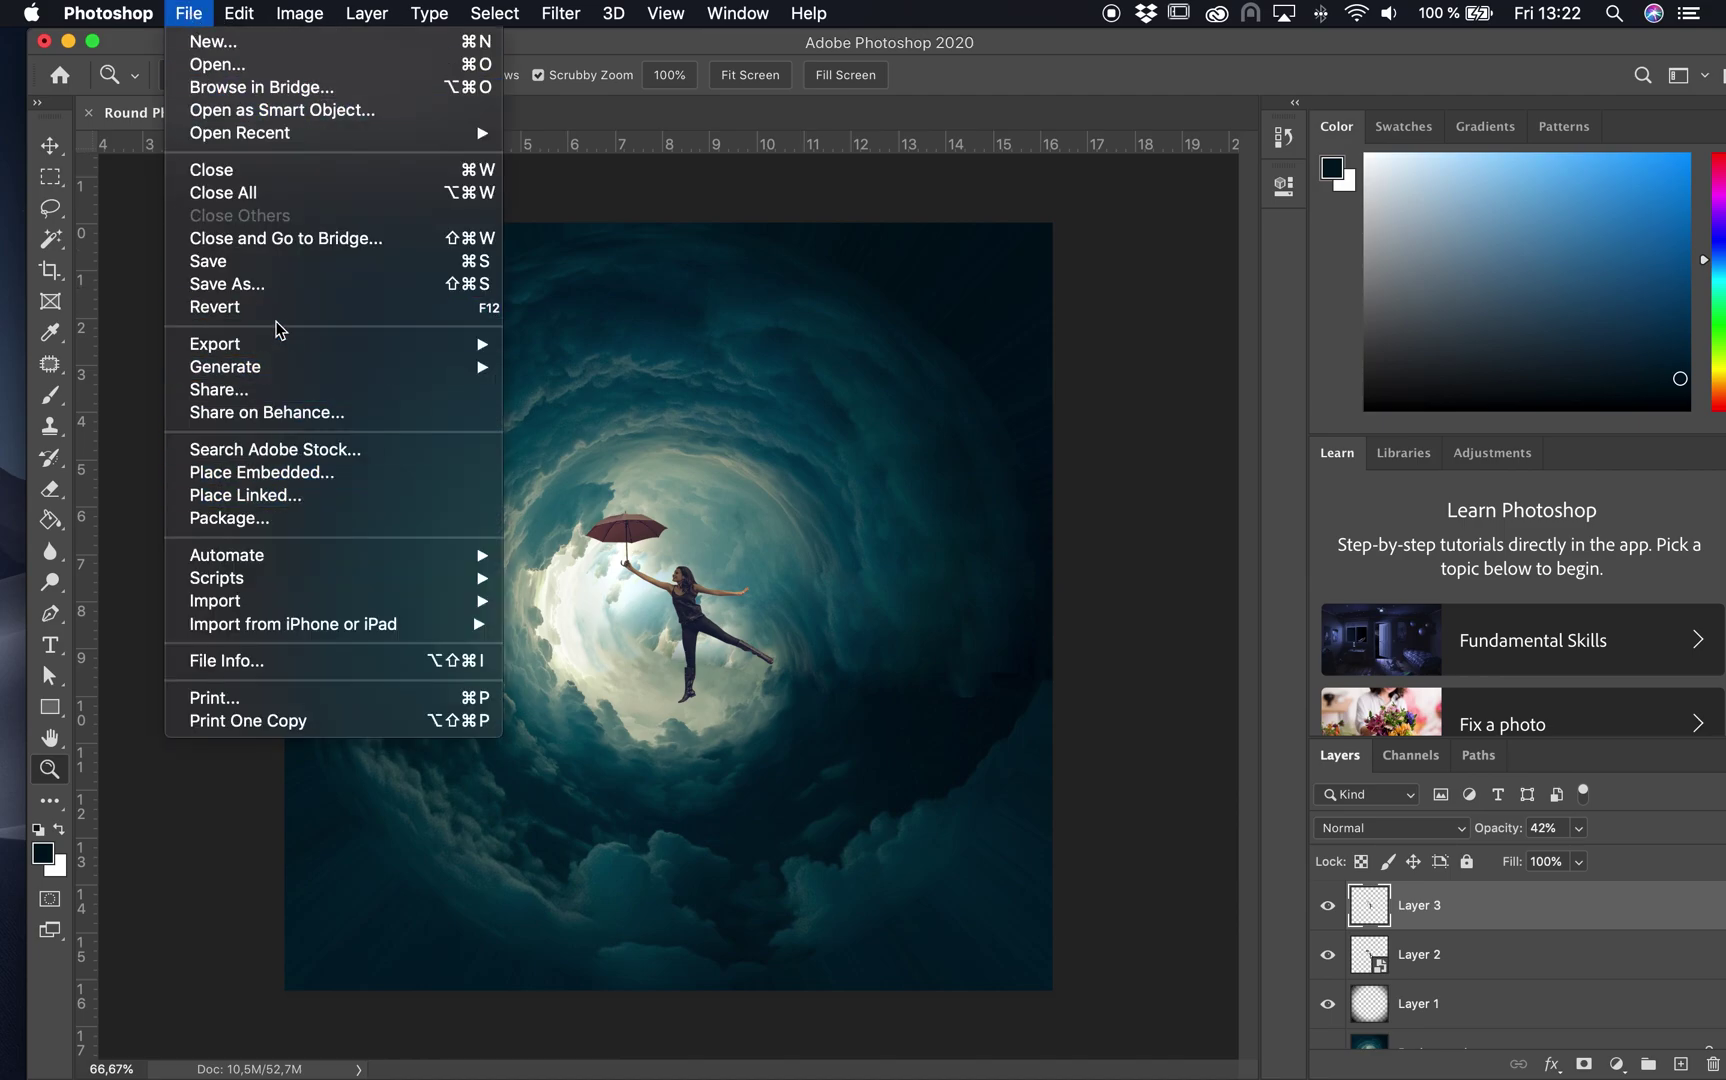
{"action": "mouse_move", "coordinate": [310, 344]}
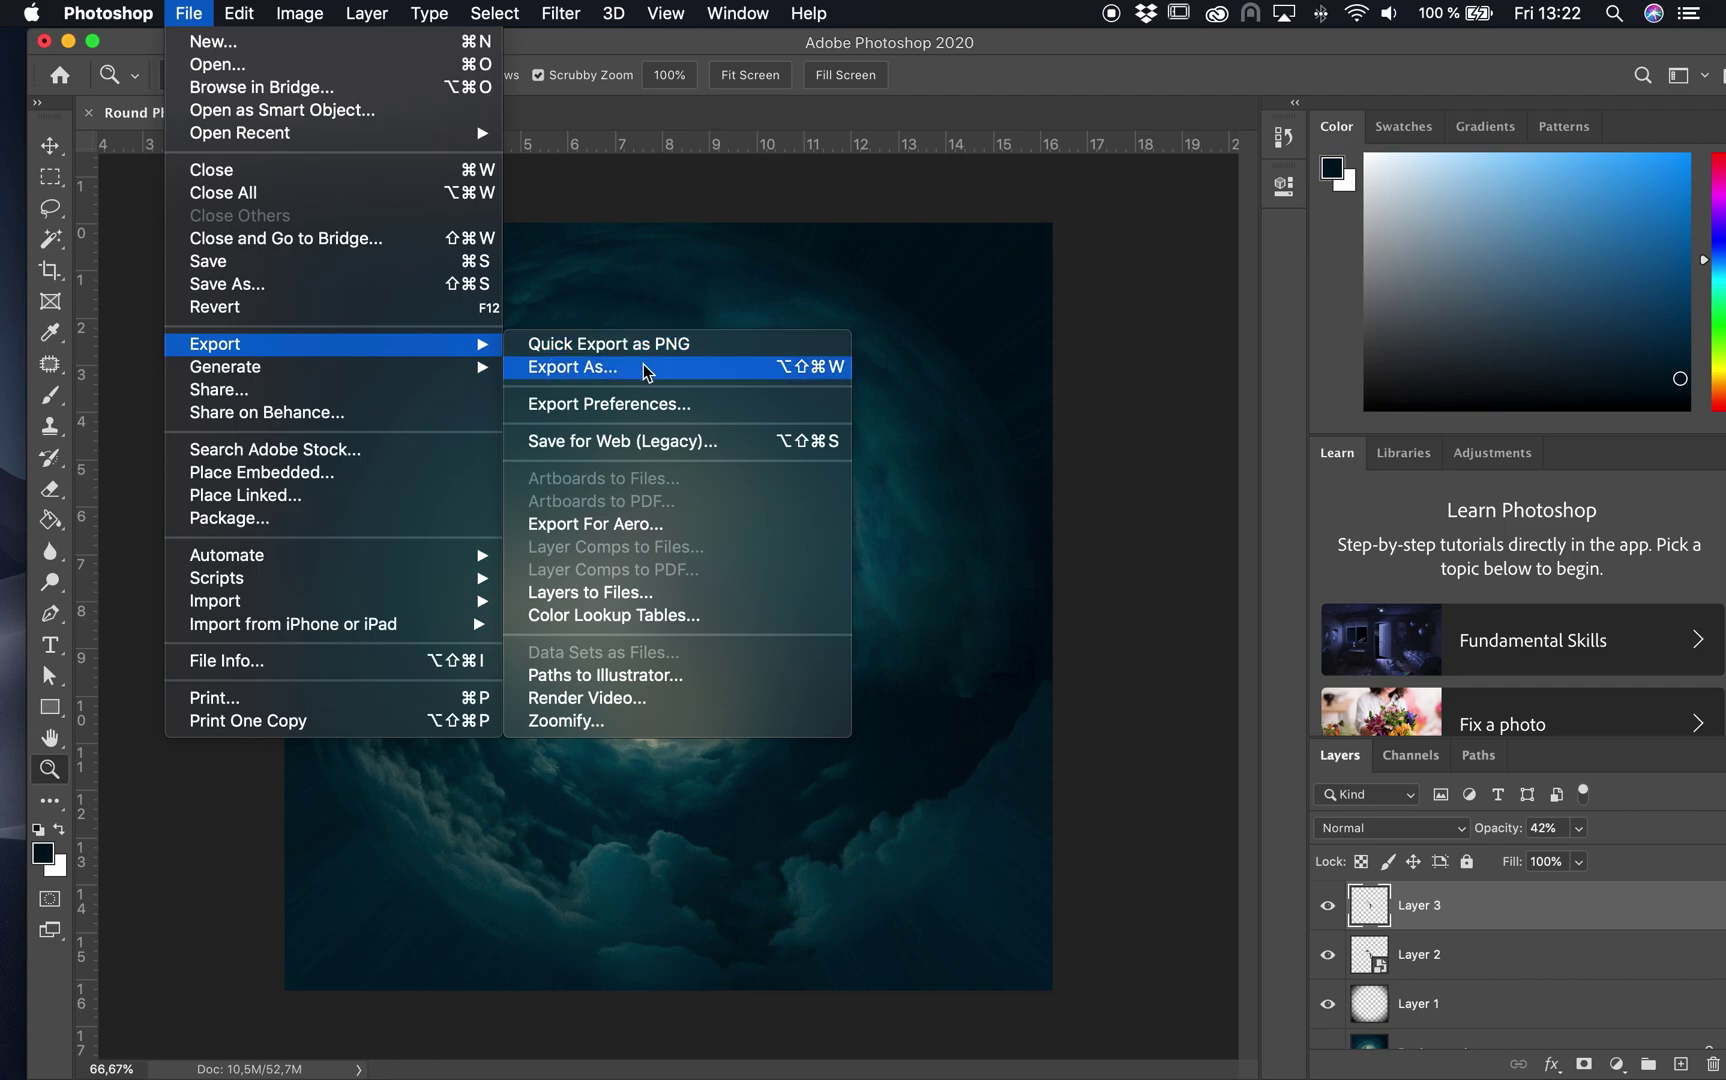
{"action": "left_click", "coordinate": [645, 369]}
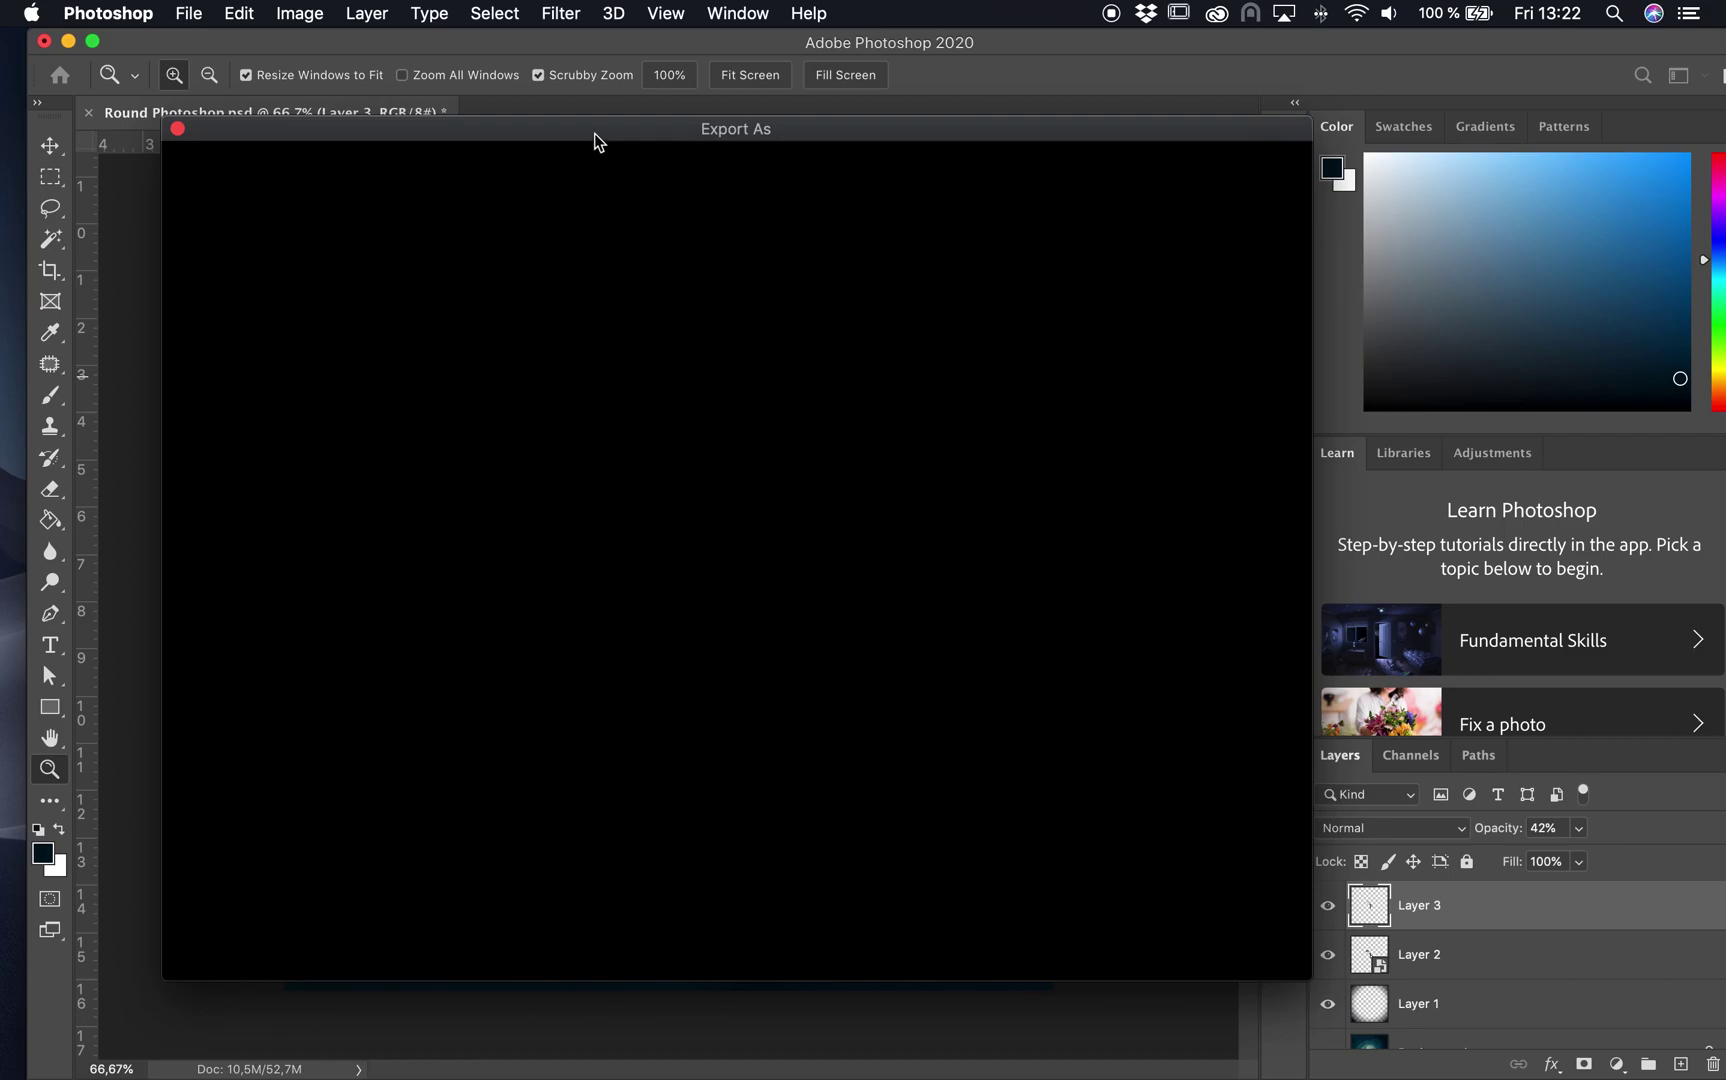
{"action": "left_click_drag", "start_coordinate": [609, 133], "coordinate": [634, 108]}
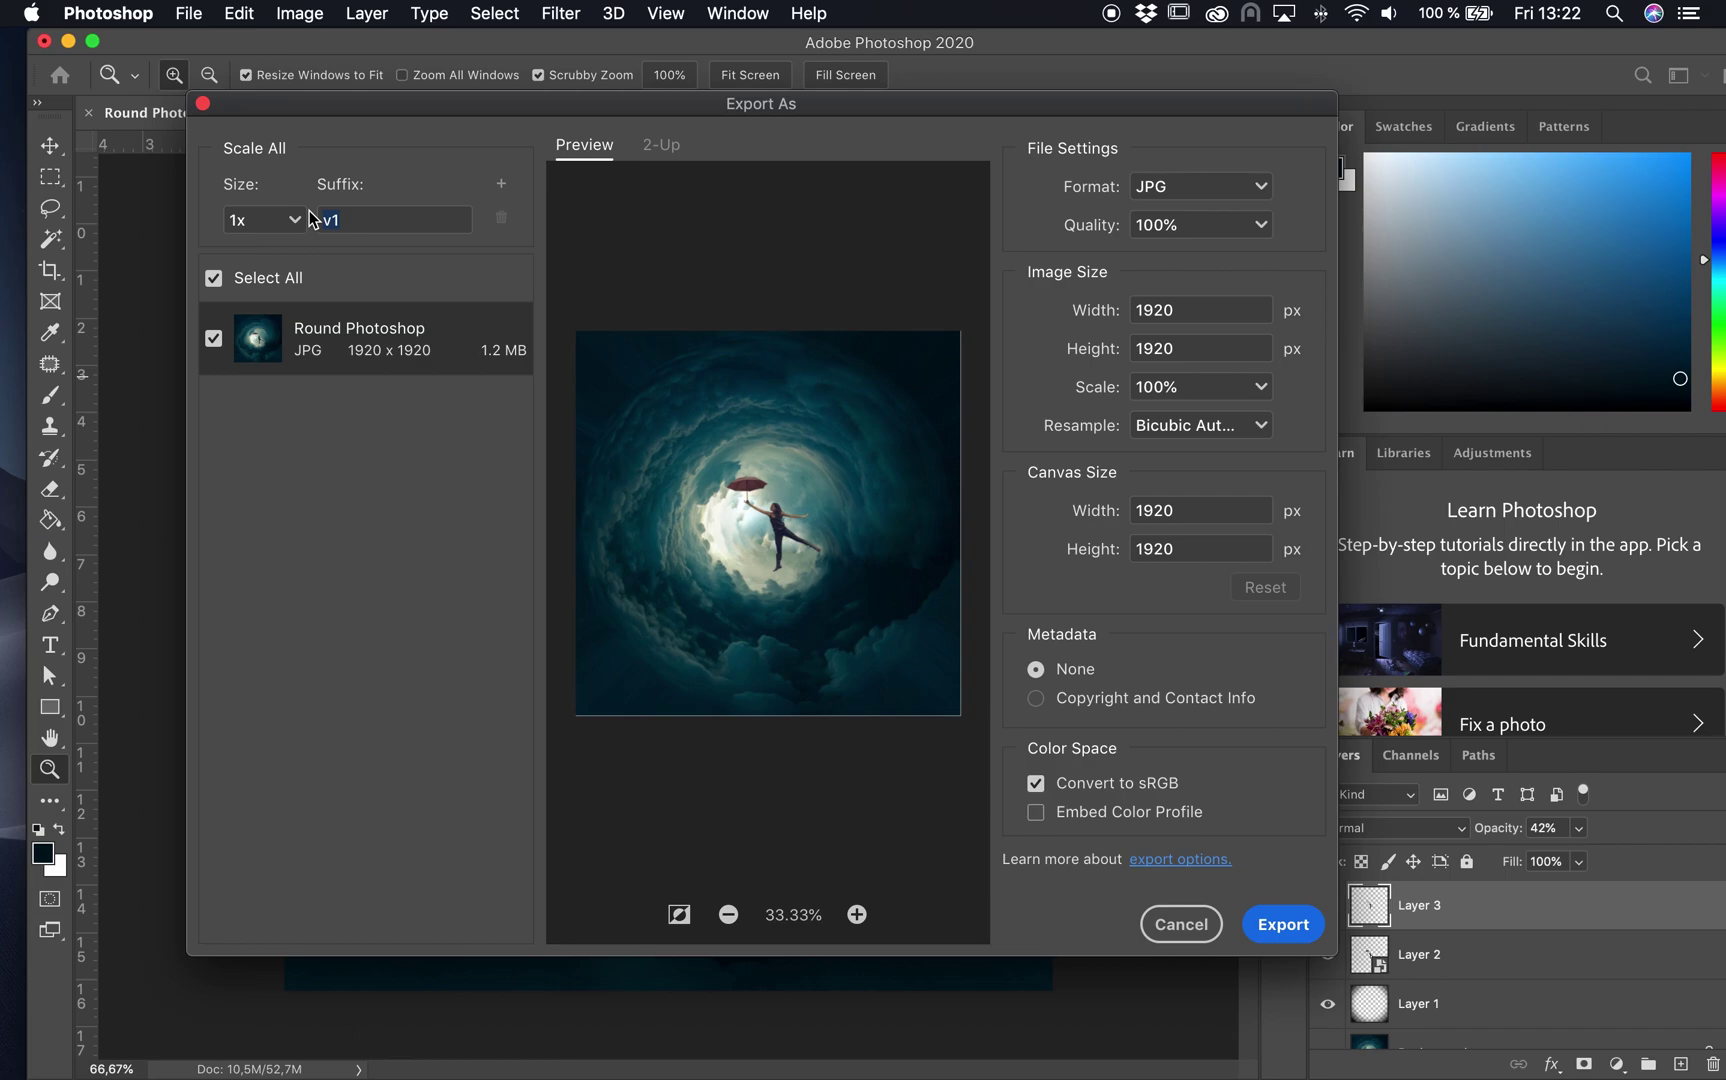
{"action": "left_click", "coordinate": [1218, 192]}
{"action": "left_click", "coordinate": [1260, 190]}
{"action": "left_click", "coordinate": [1260, 190]}
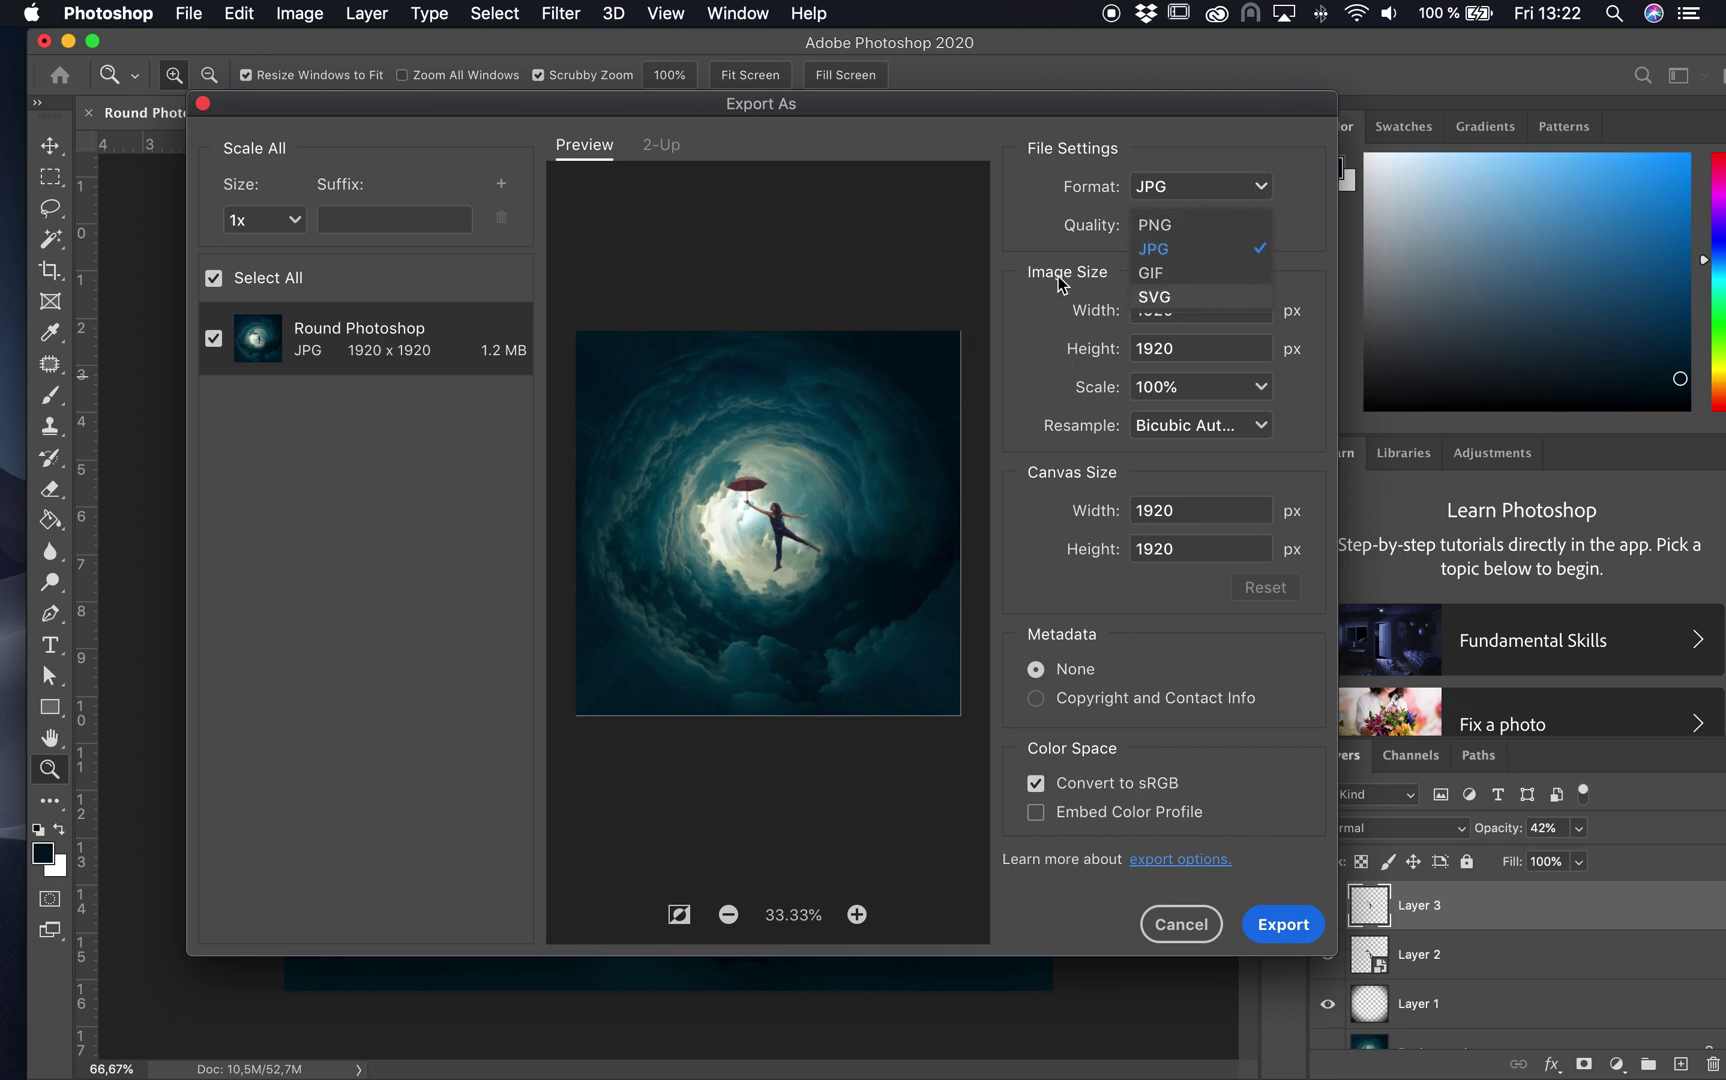
{"action": "left_click", "coordinate": [436, 368]}
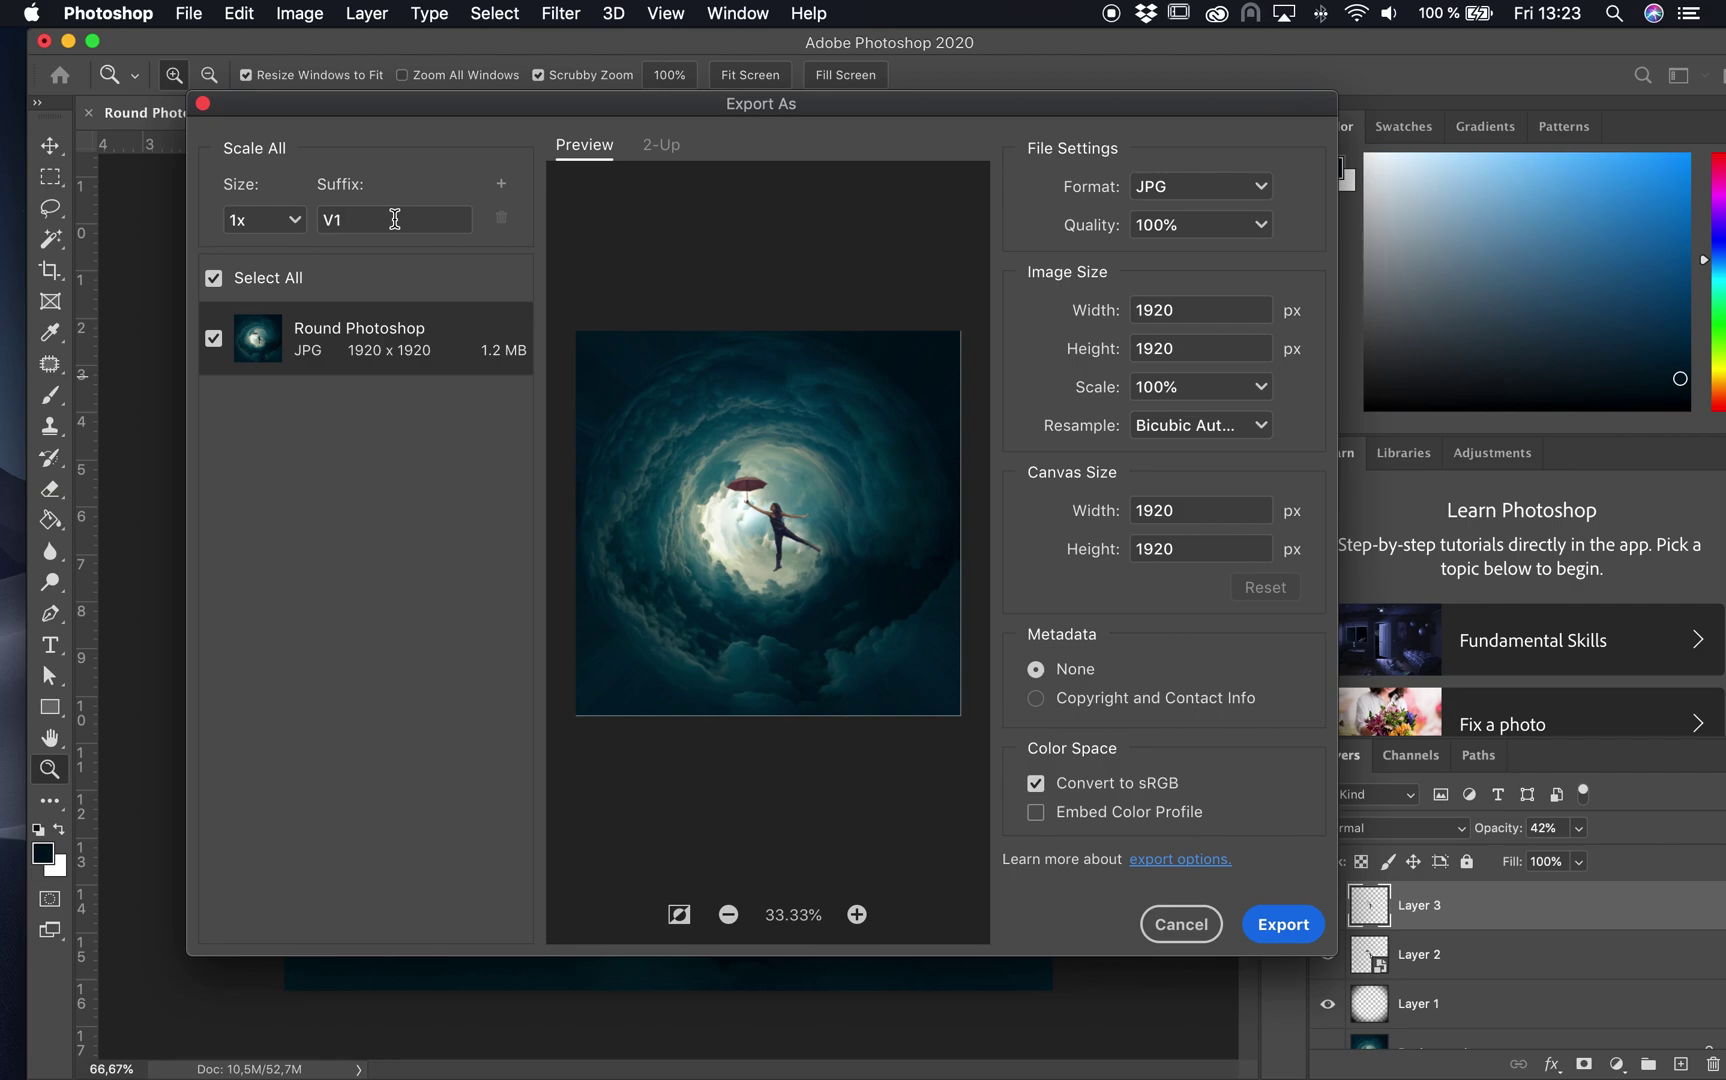
{"action": "left_click", "coordinate": [1283, 925]}
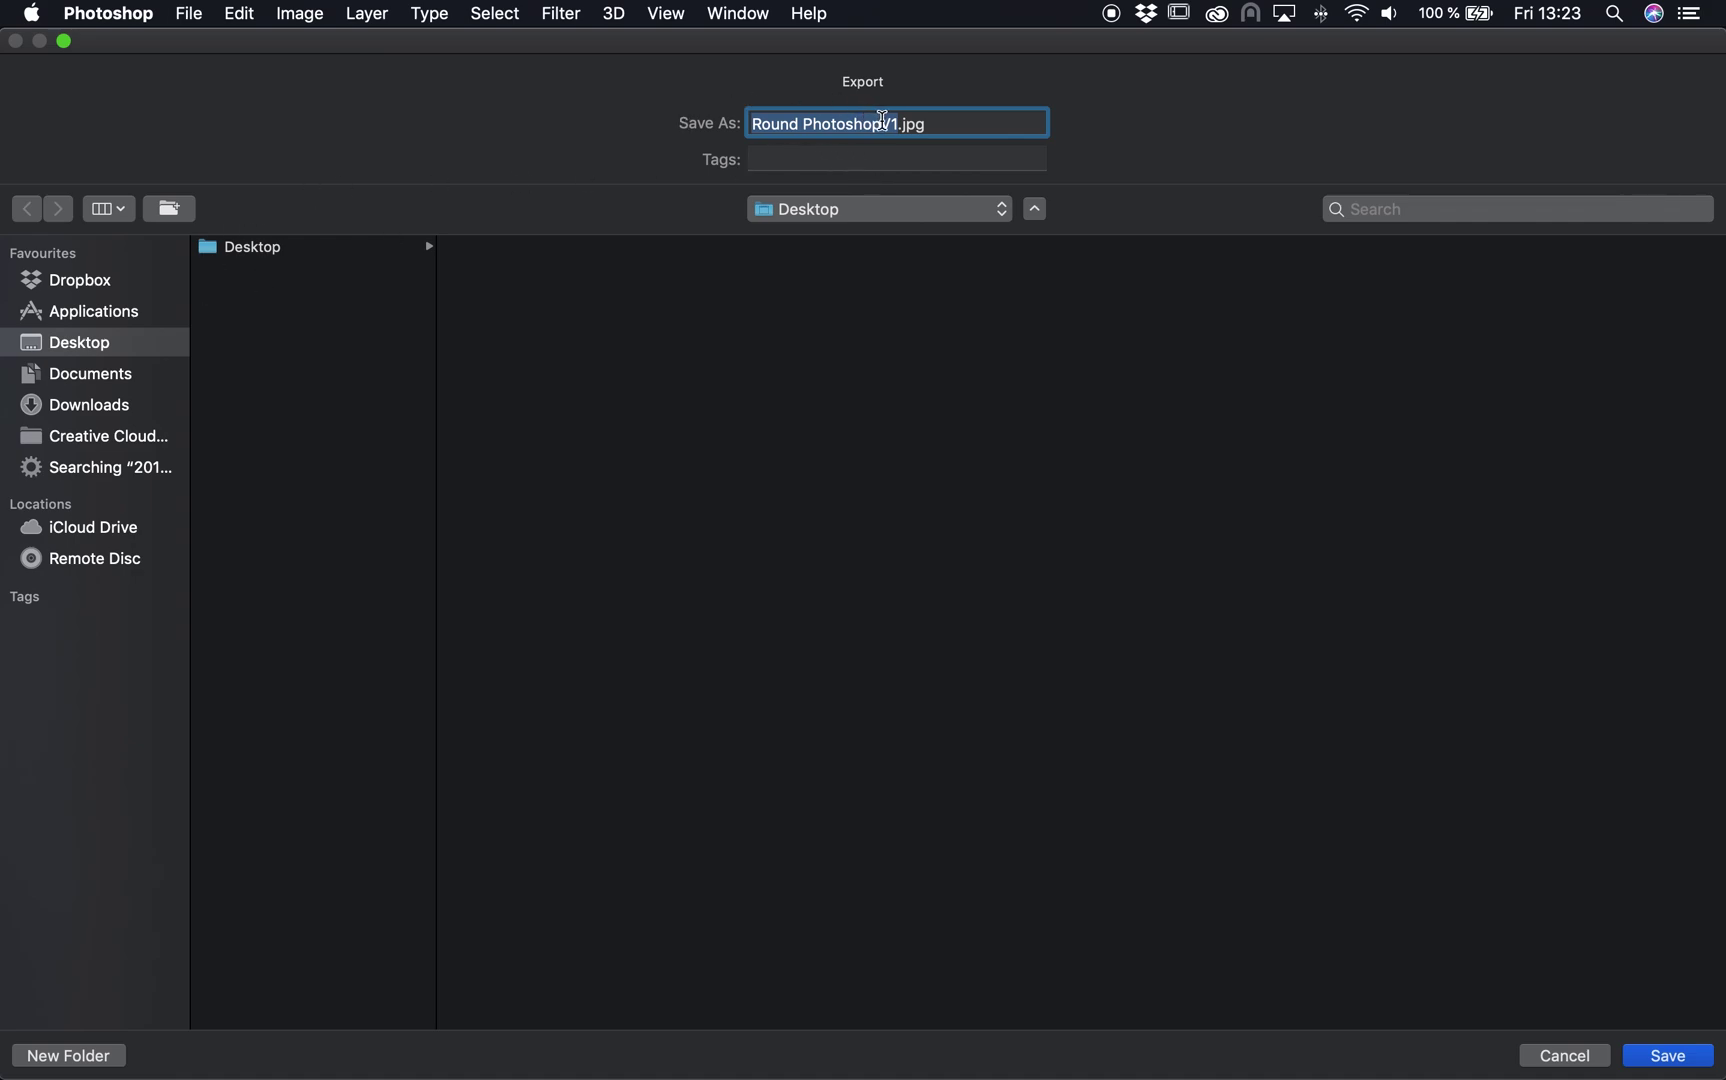
Step: Rename the export to 'Round landscape_V1.jpg' and save it to the Desktop
{"action": "left_click", "coordinate": [882, 124]}
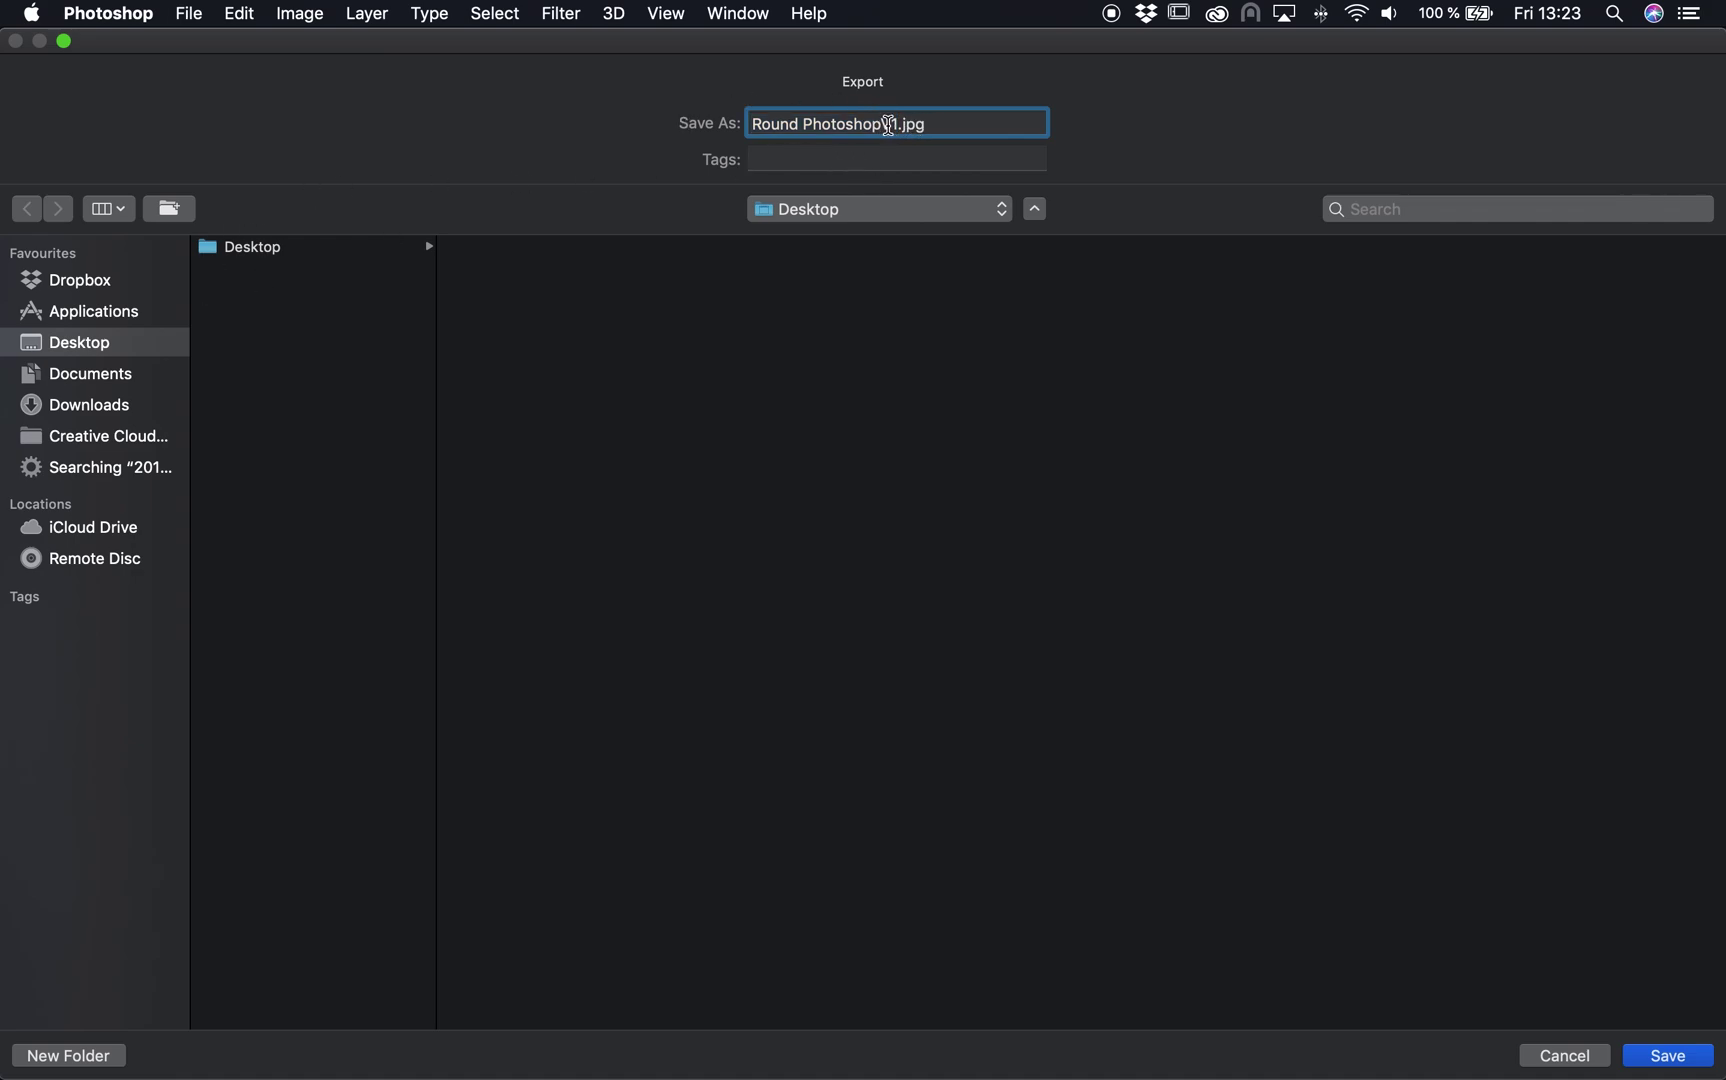
{"action": "left_click_drag", "start_coordinate": [882, 124], "coordinate": [662, 105]}
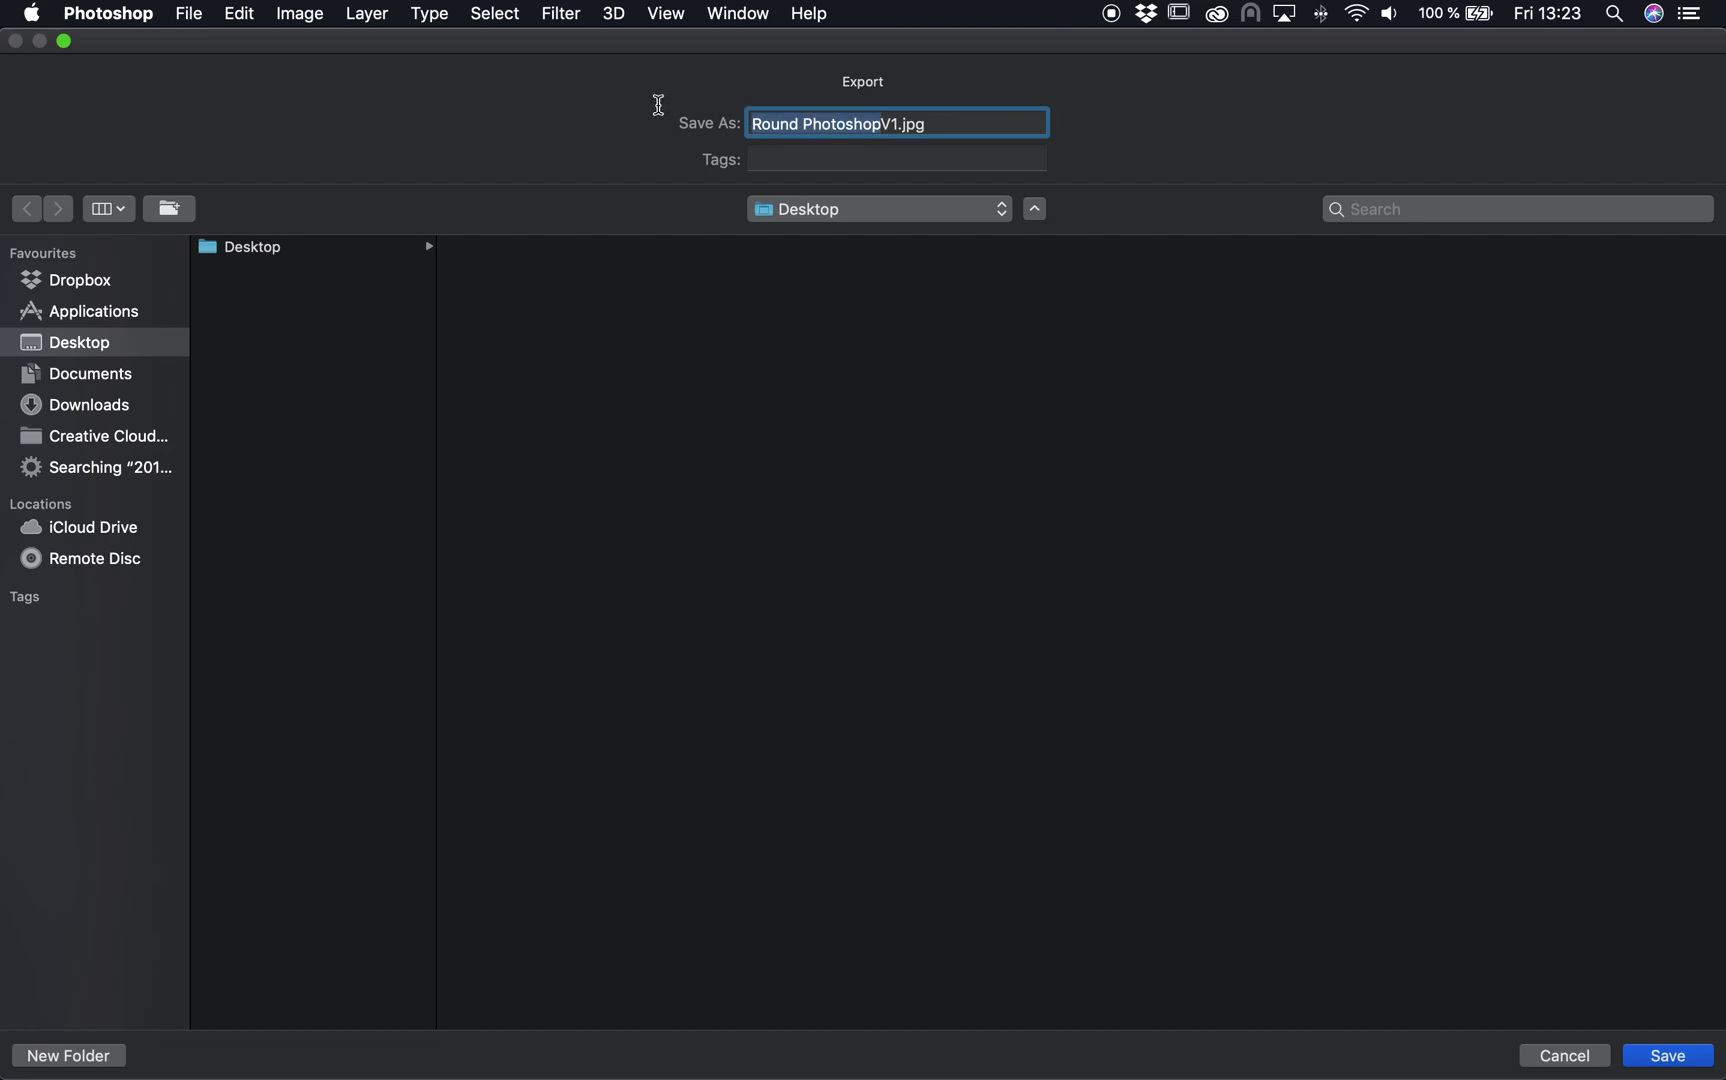
{"action": "type", "text": "Round "}
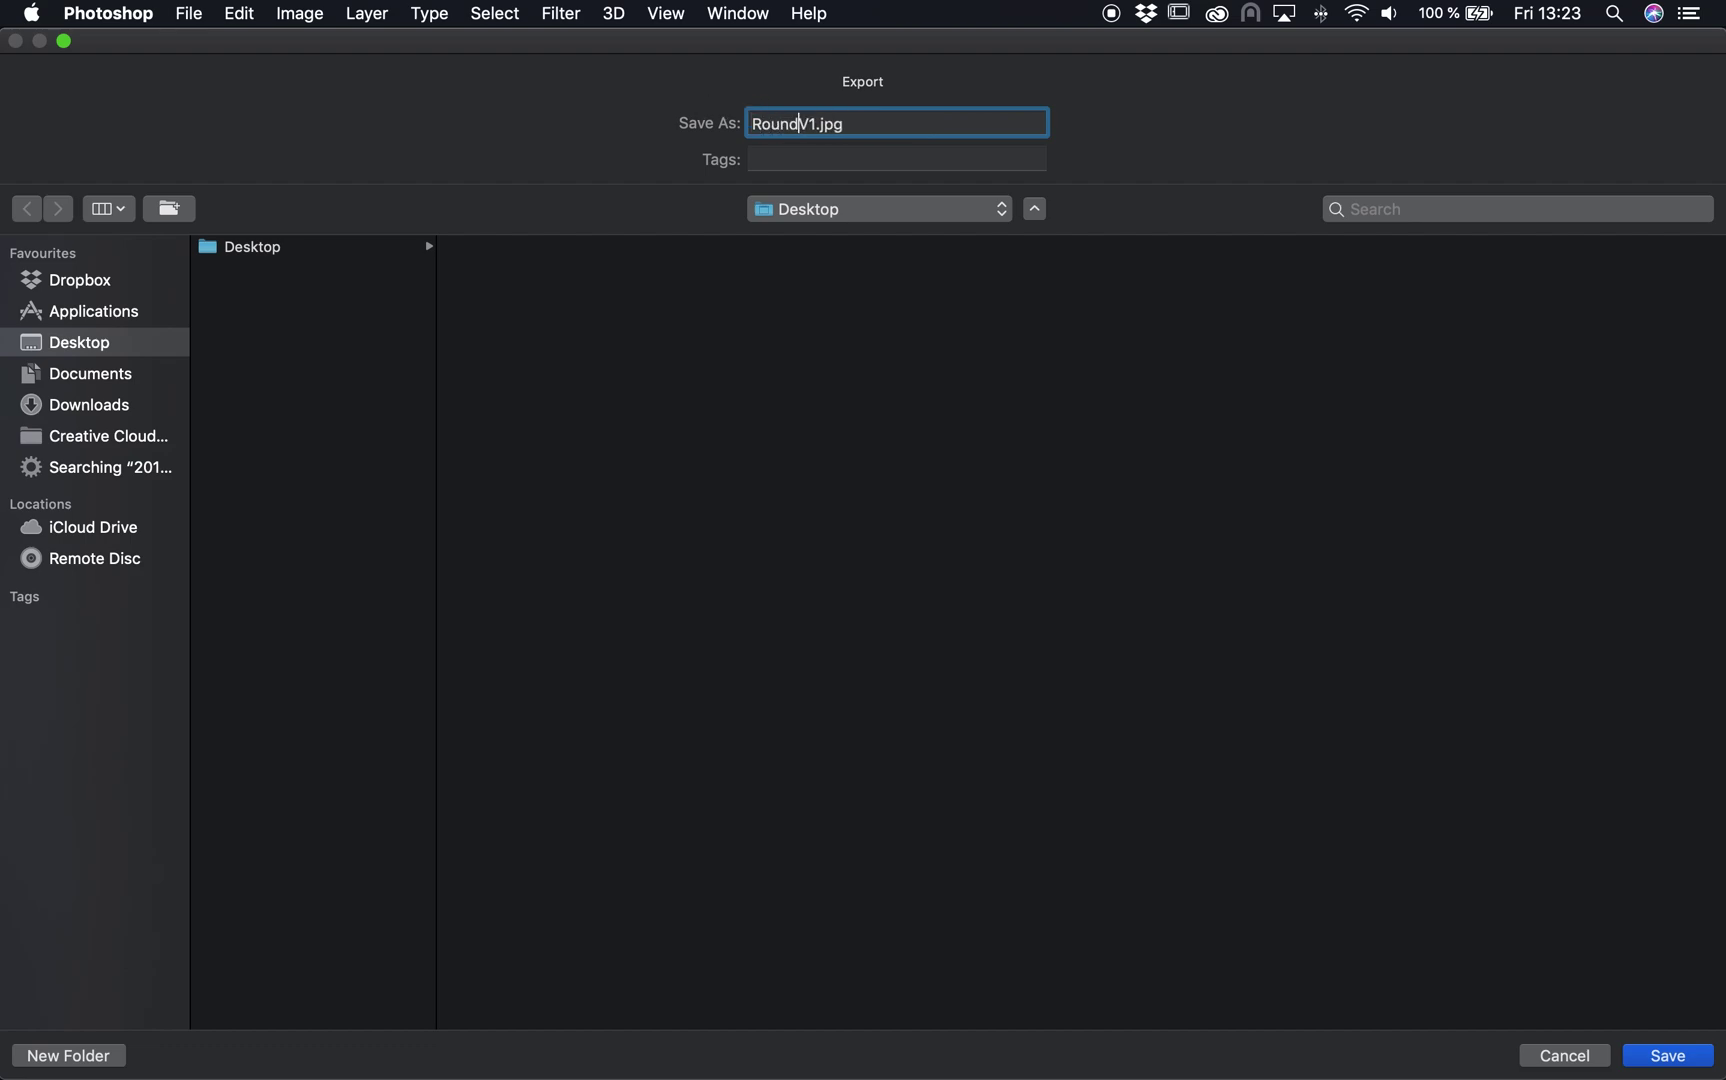
{"action": "type", "text": "landscape"}
{"action": "type", "text": "_"}
{"action": "left_click", "coordinate": [1667, 1055]}
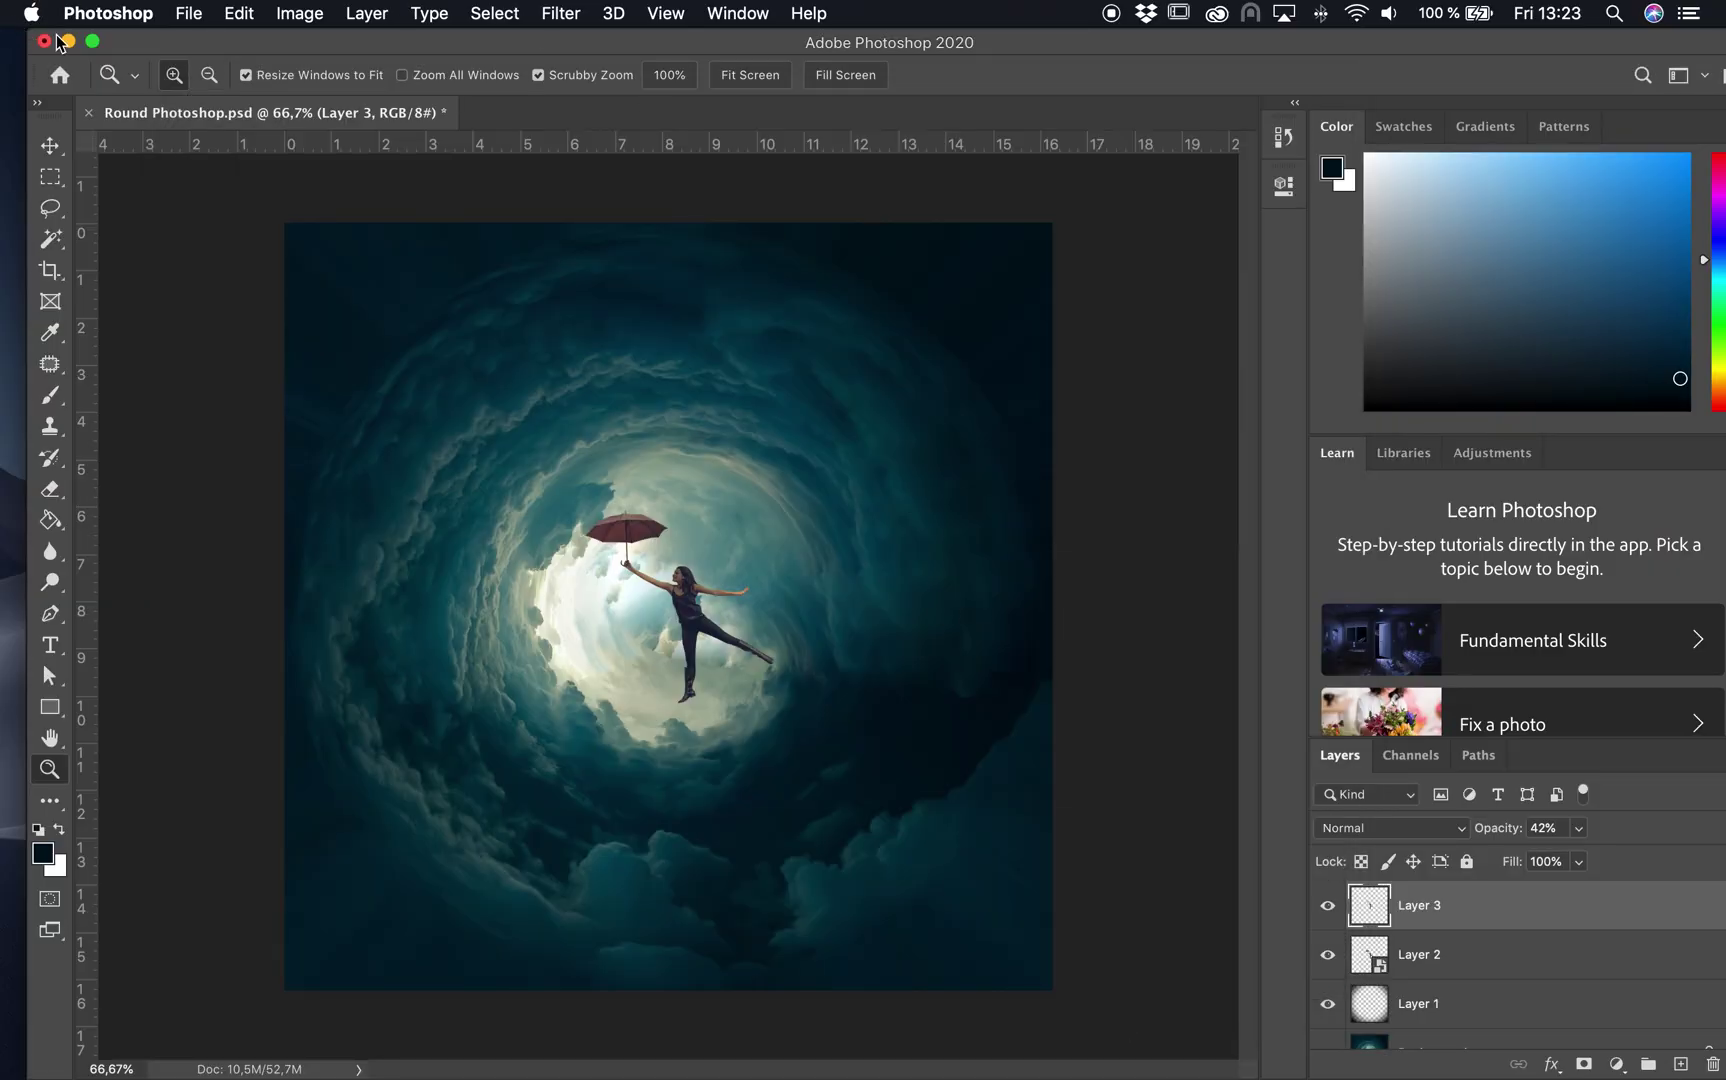
Step: Minimize Photoshop, close the footage folder, and preview Round landscape_V1.jpg at the desktop centre
{"action": "key", "text": "super+m"}
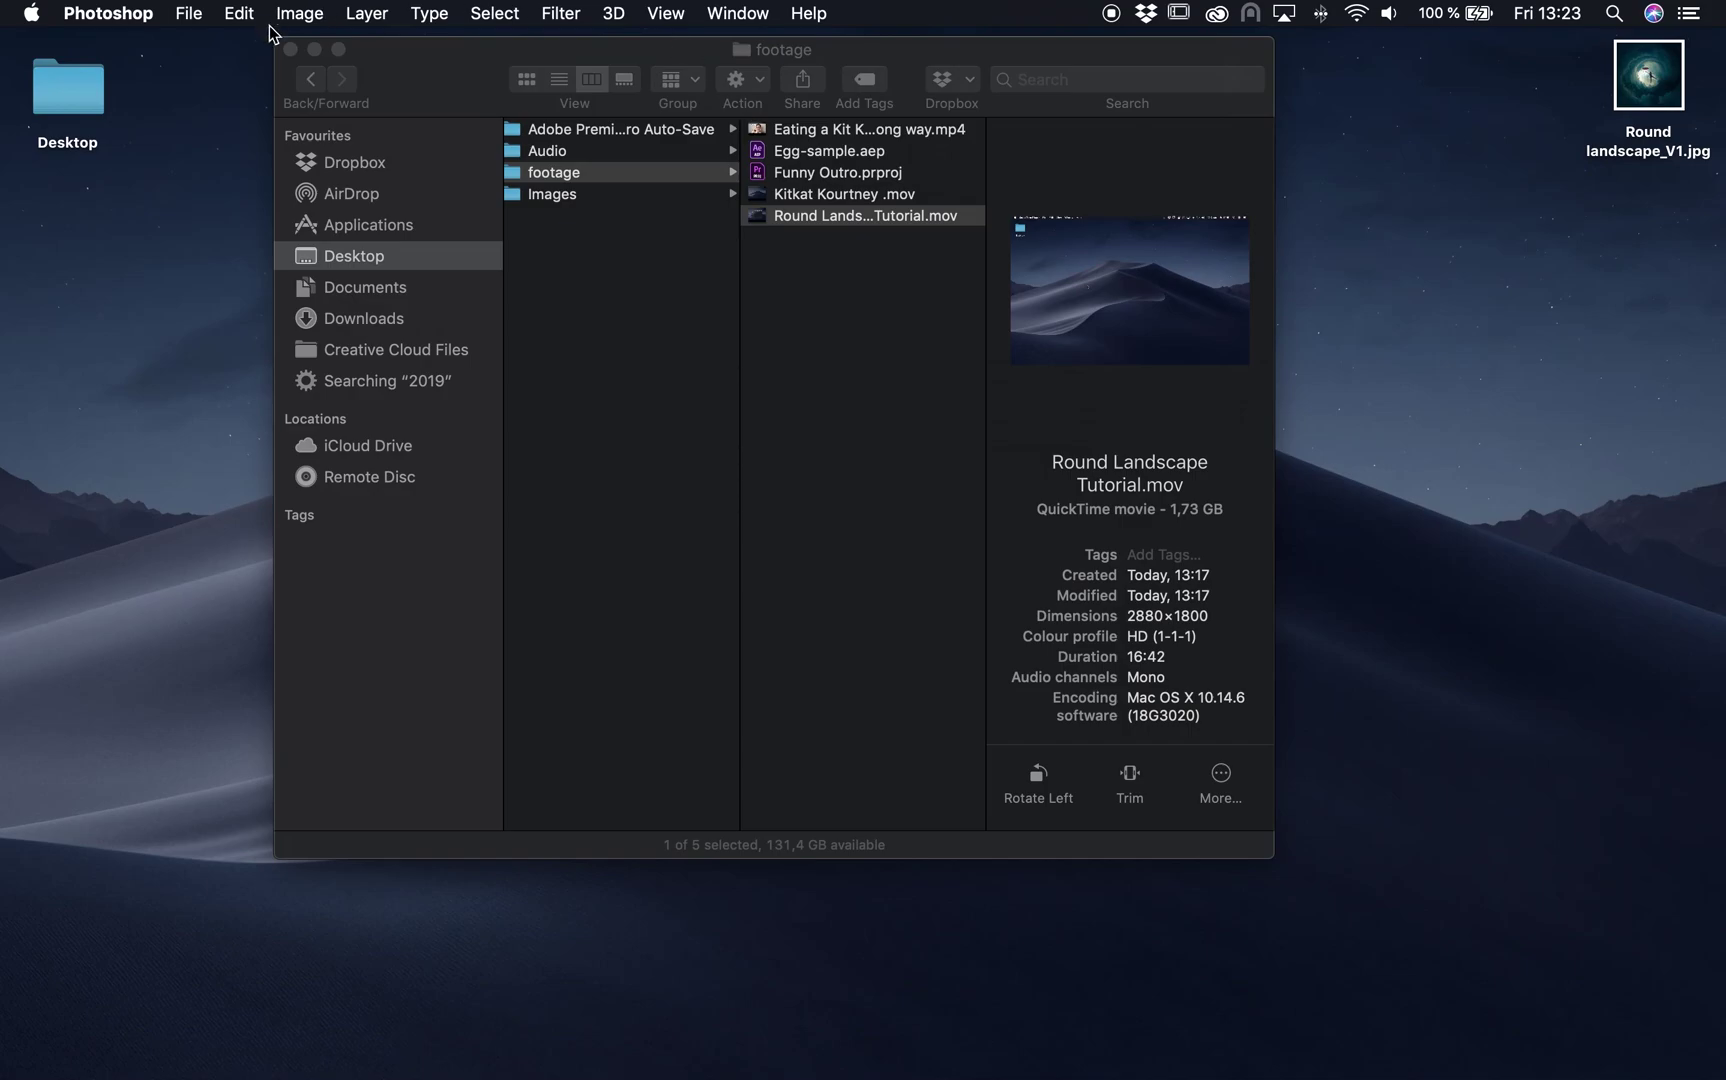
{"action": "left_click", "coordinate": [290, 49]}
{"action": "left_click", "coordinate": [1383, 340]}
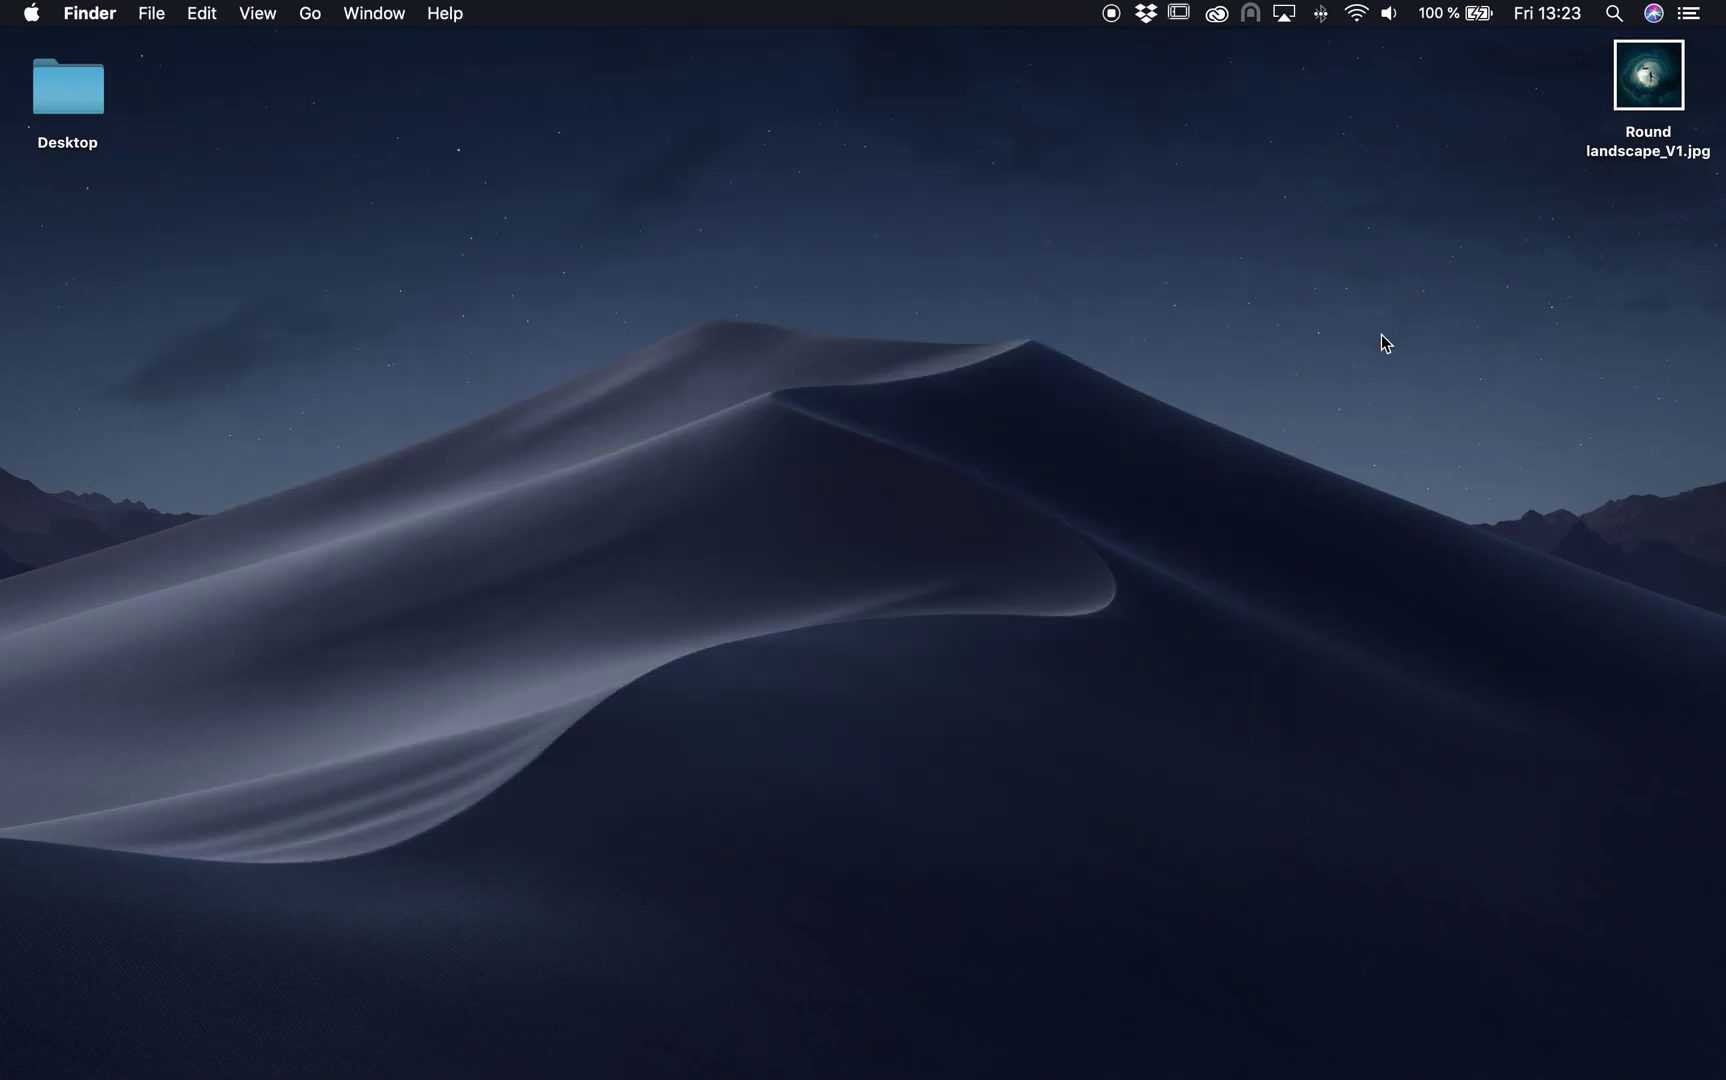
{"action": "left_click_drag", "start_coordinate": [1653, 89], "coordinate": [848, 316]}
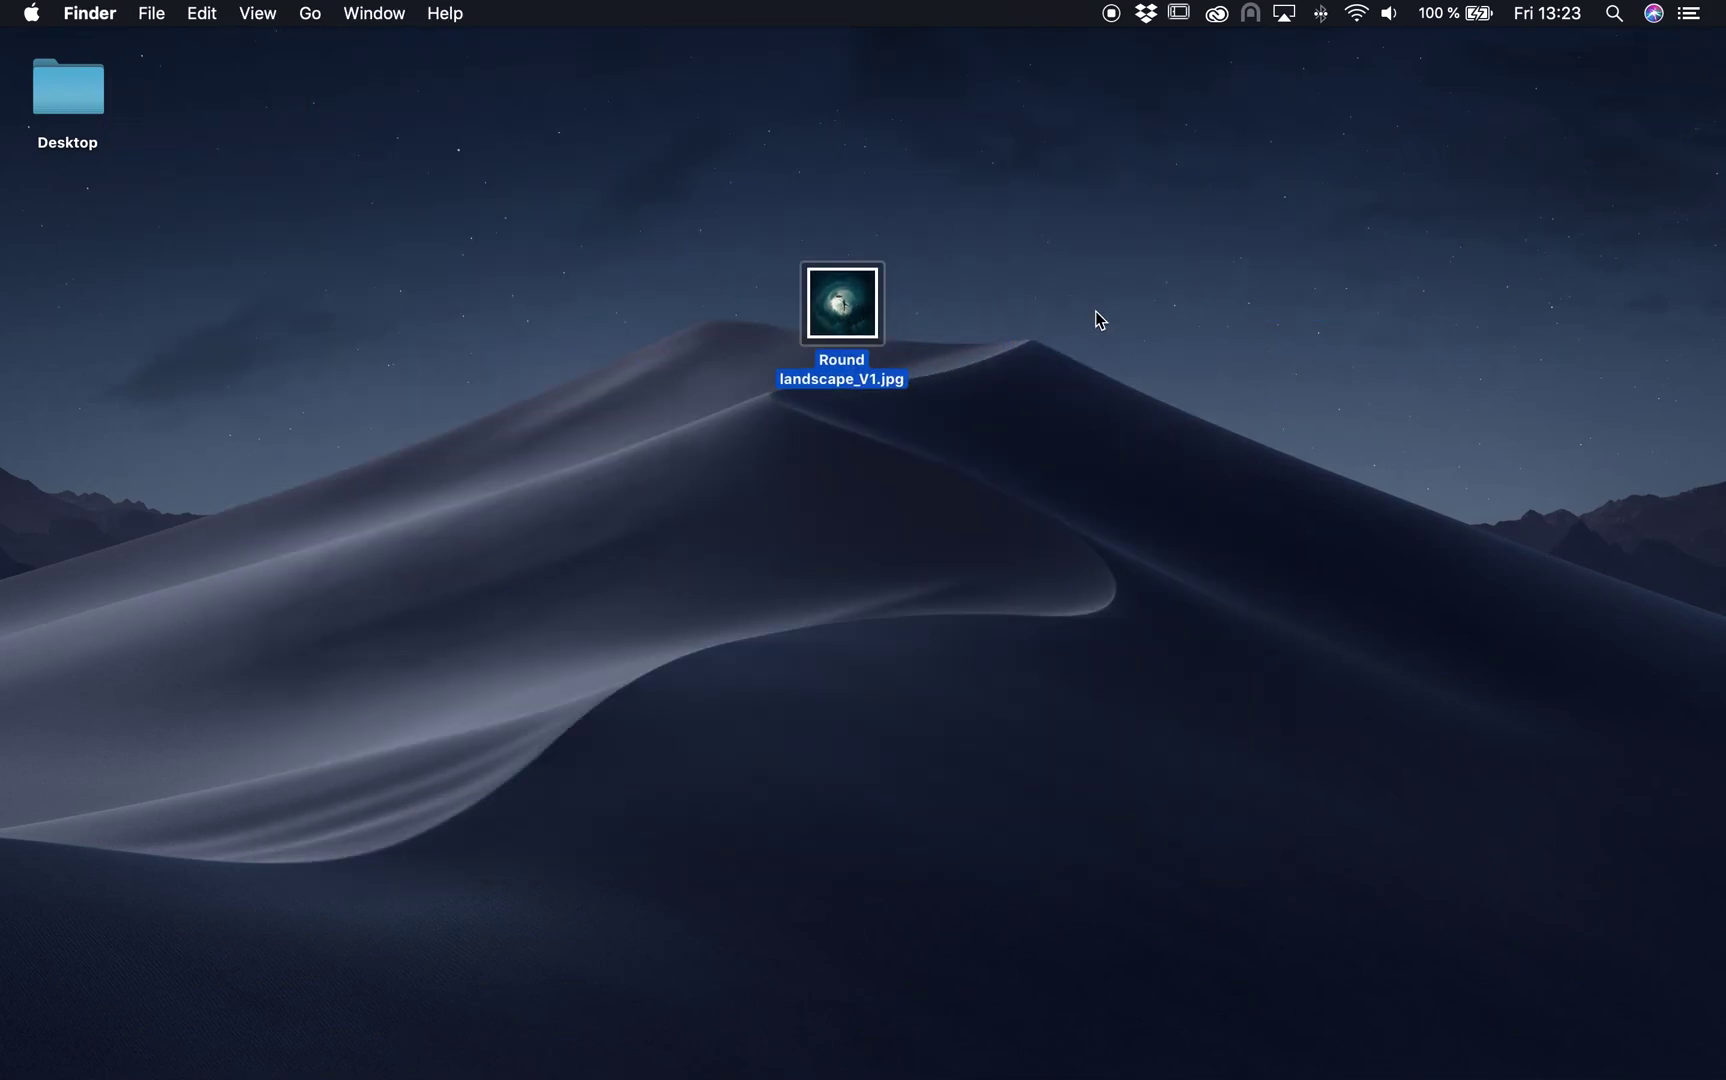
{"action": "key", "text": "space"}
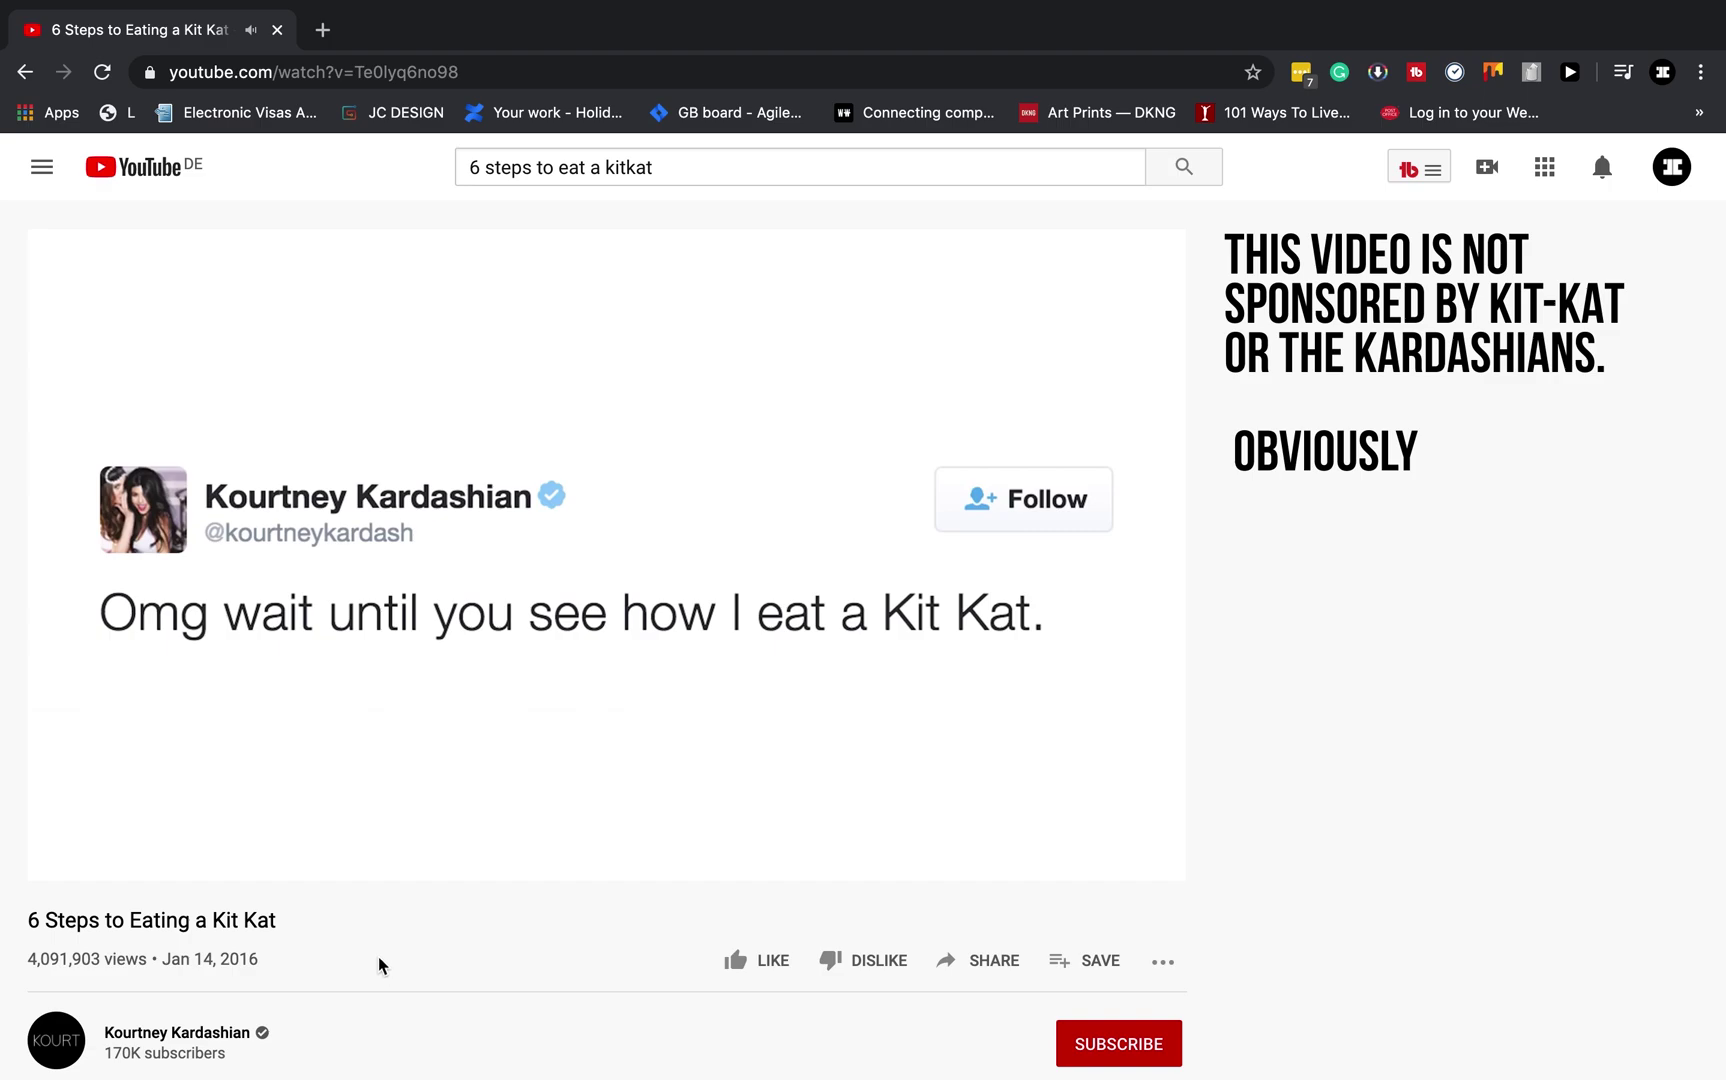
Step: Seek the Kit Kat video forward through 0:28 and 0:46 to 0:54
{"action": "left_click", "coordinate": [345, 835]}
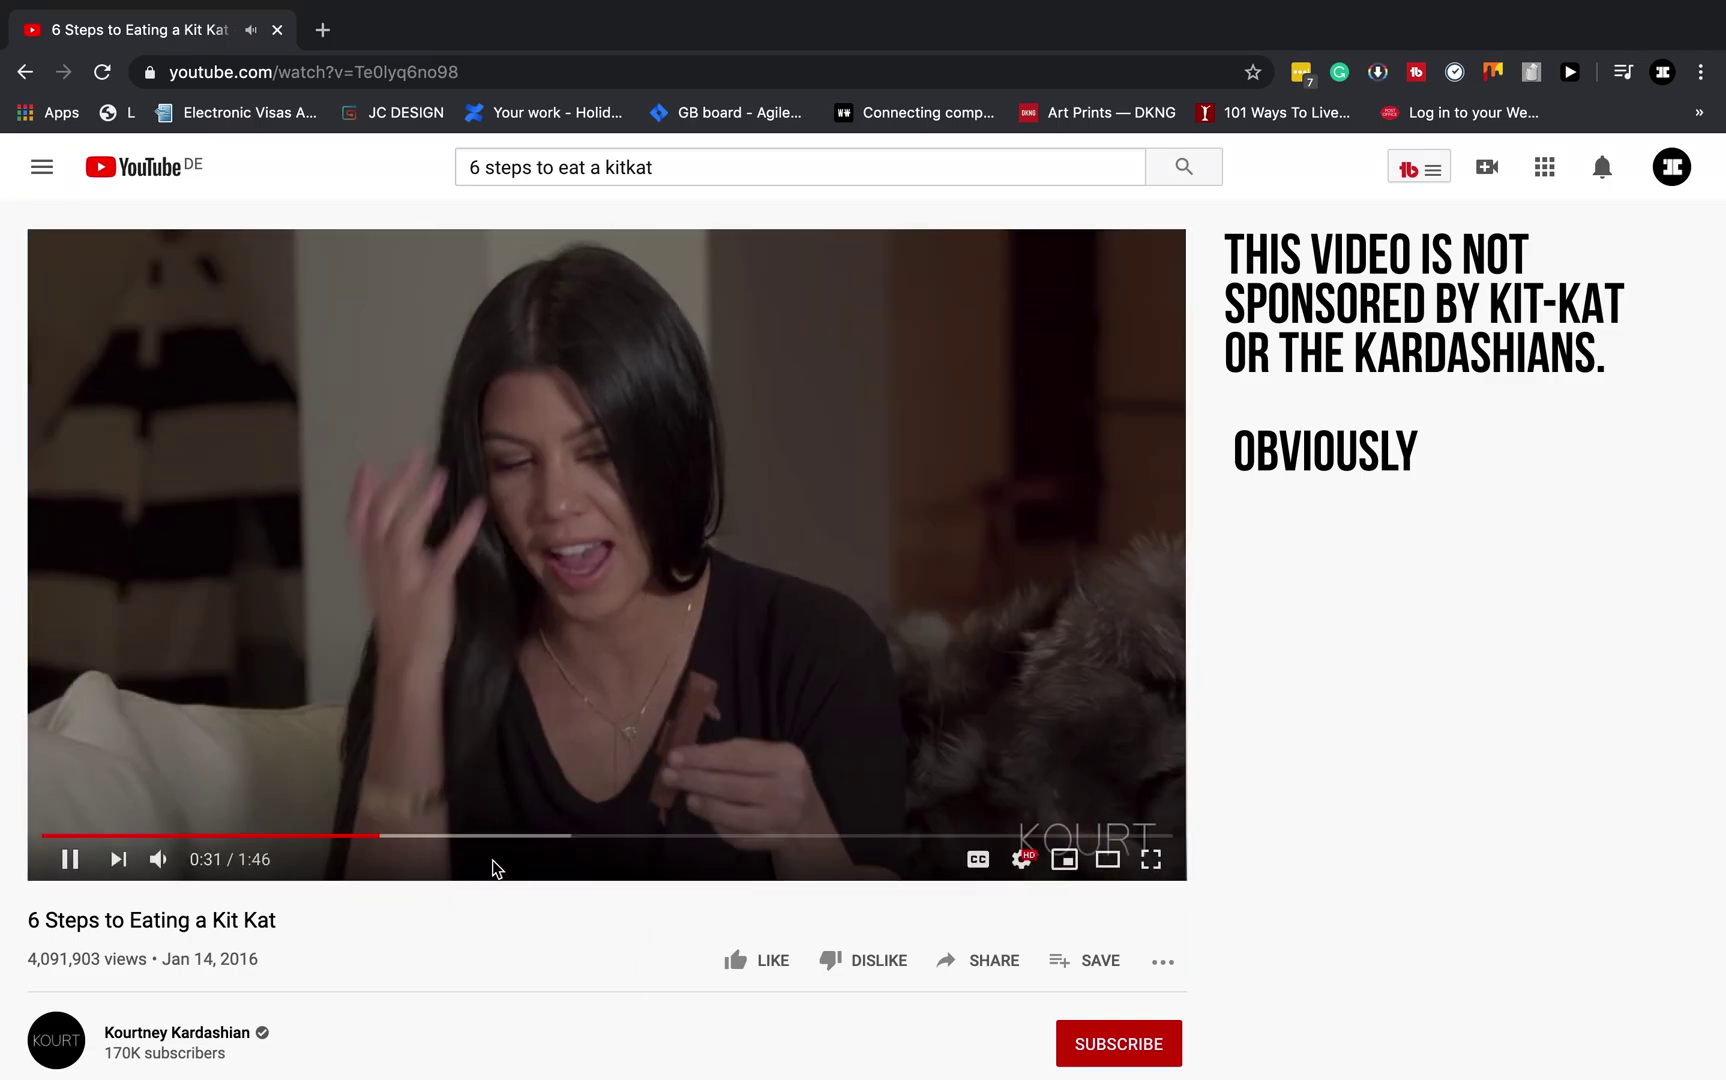
{"action": "left_click", "coordinate": [533, 835]}
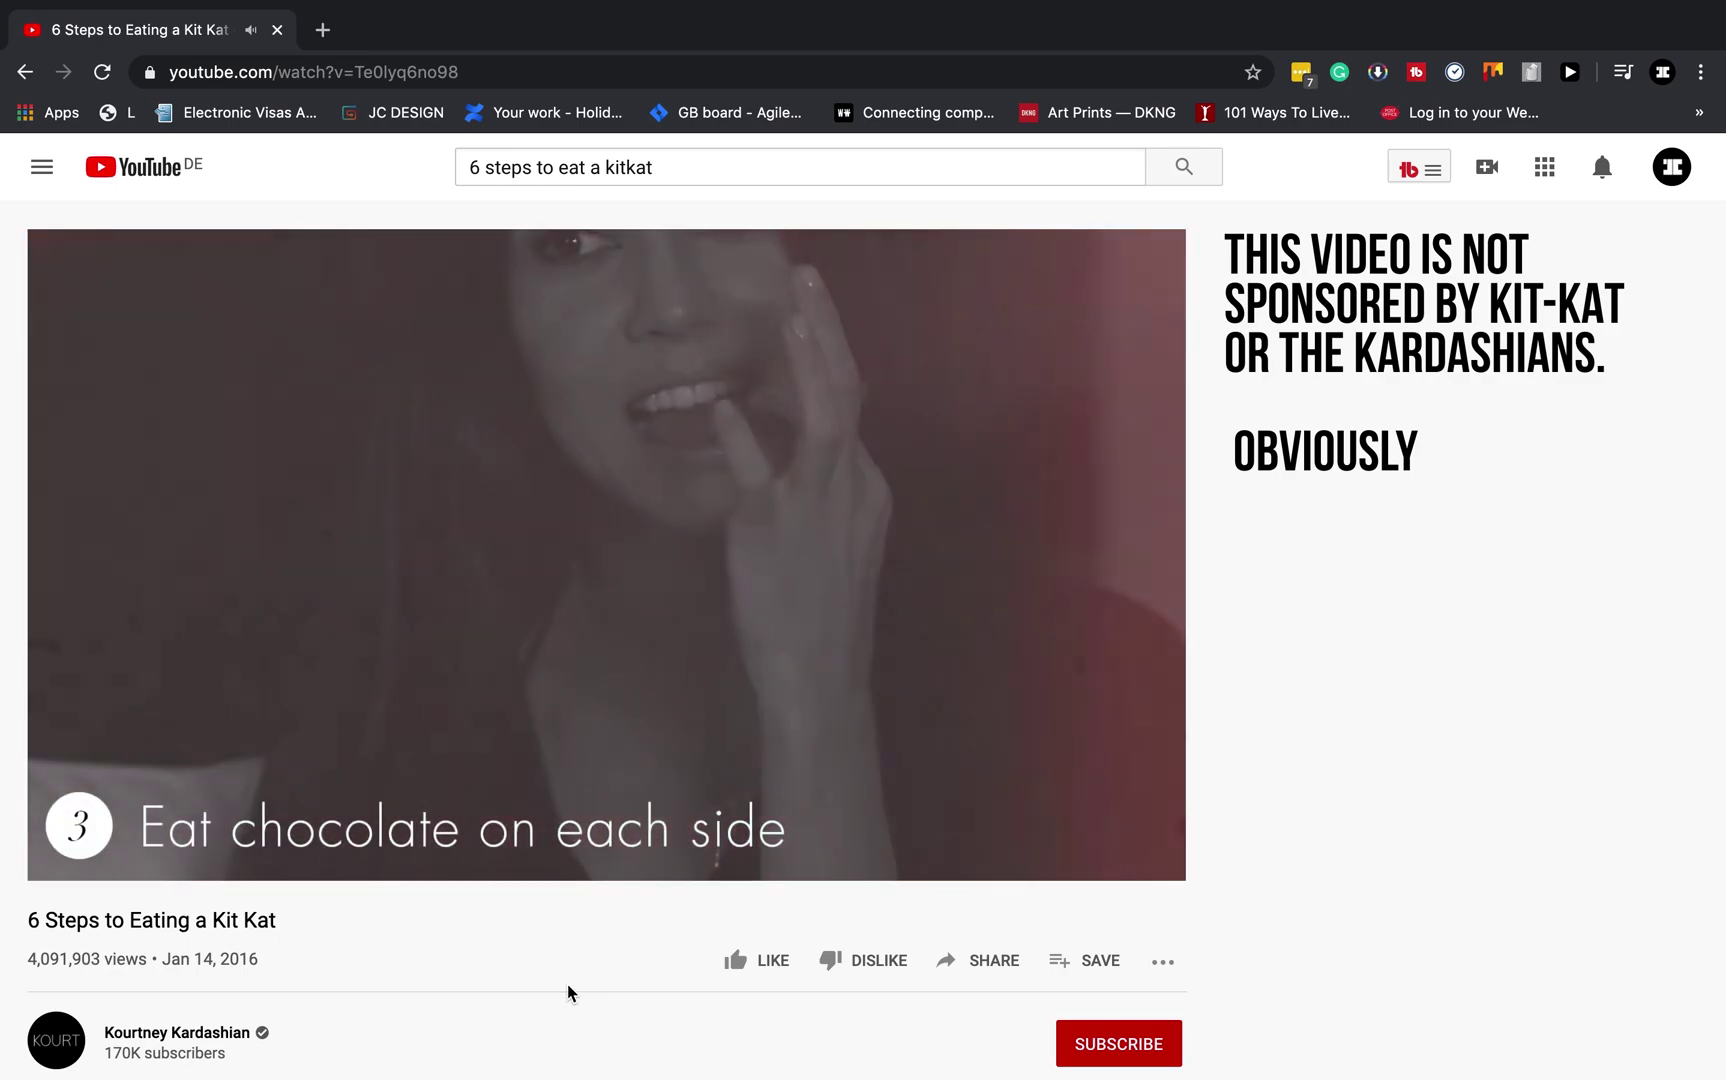
{"action": "left_click", "coordinate": [617, 835]}
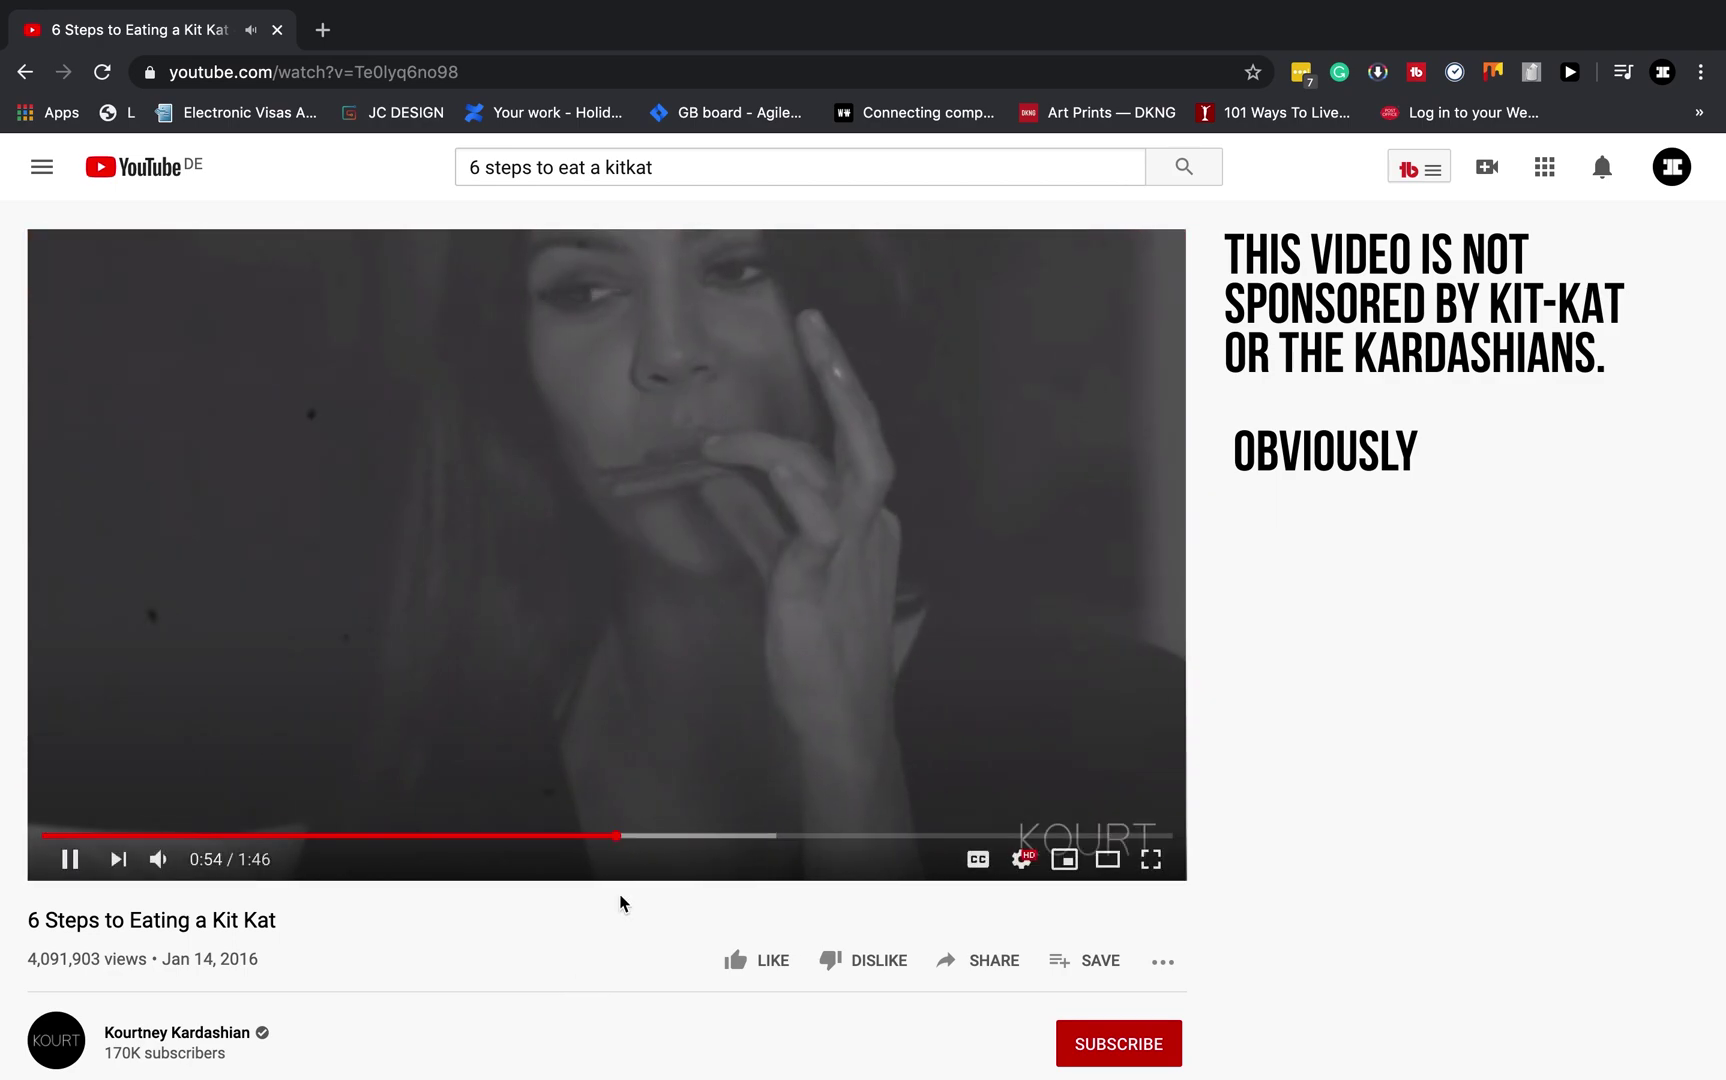